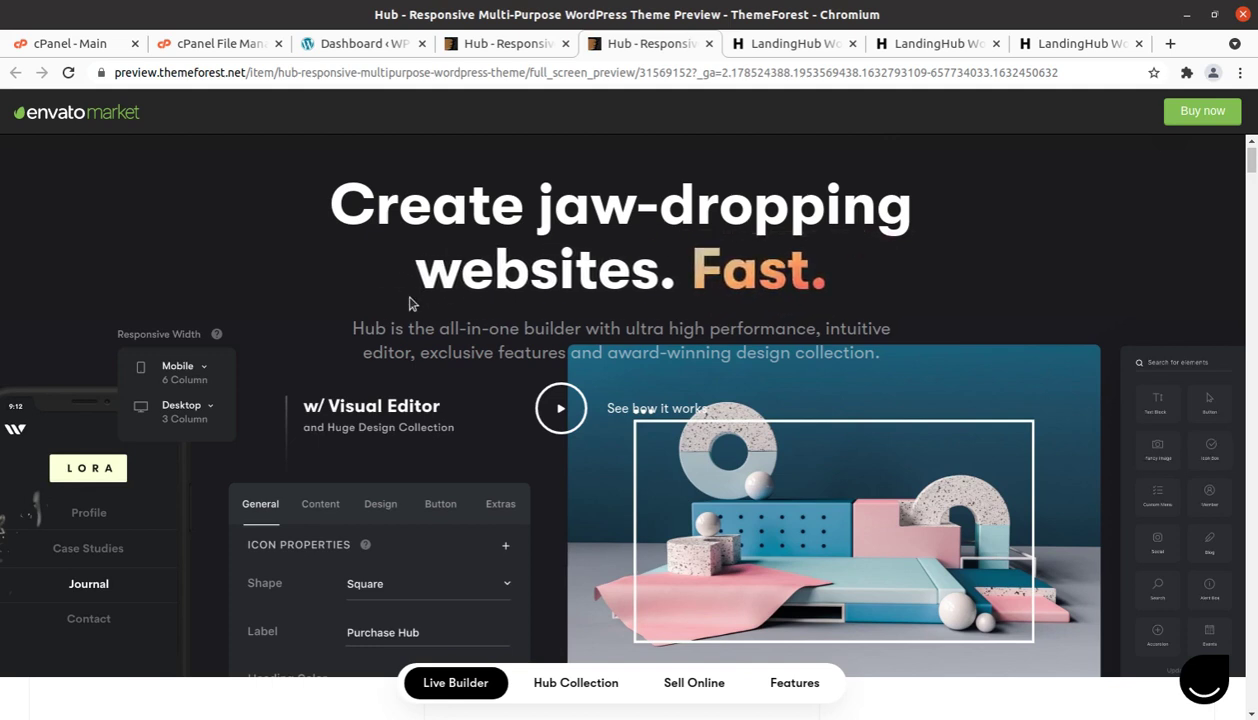
Step: Look through the Hub theme preview from its headline to the live editor showcase
scroll(410, 303, "up", 1)
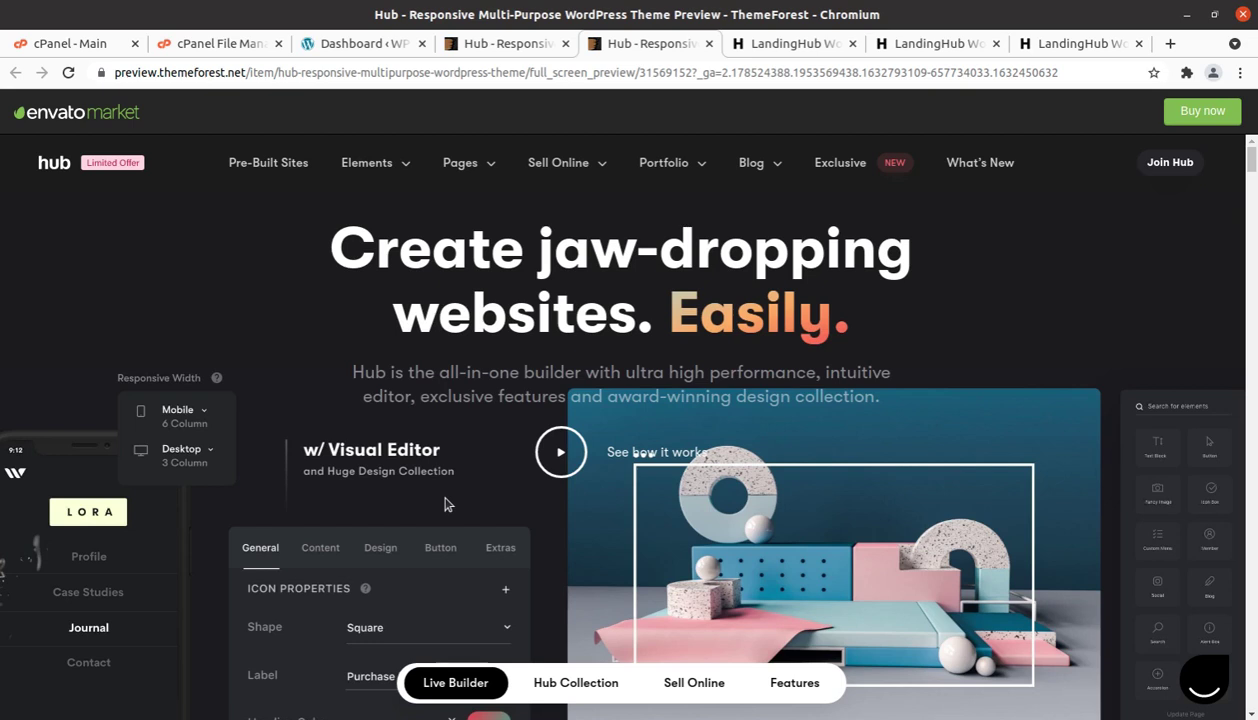
scroll(520, 575, "down", 1)
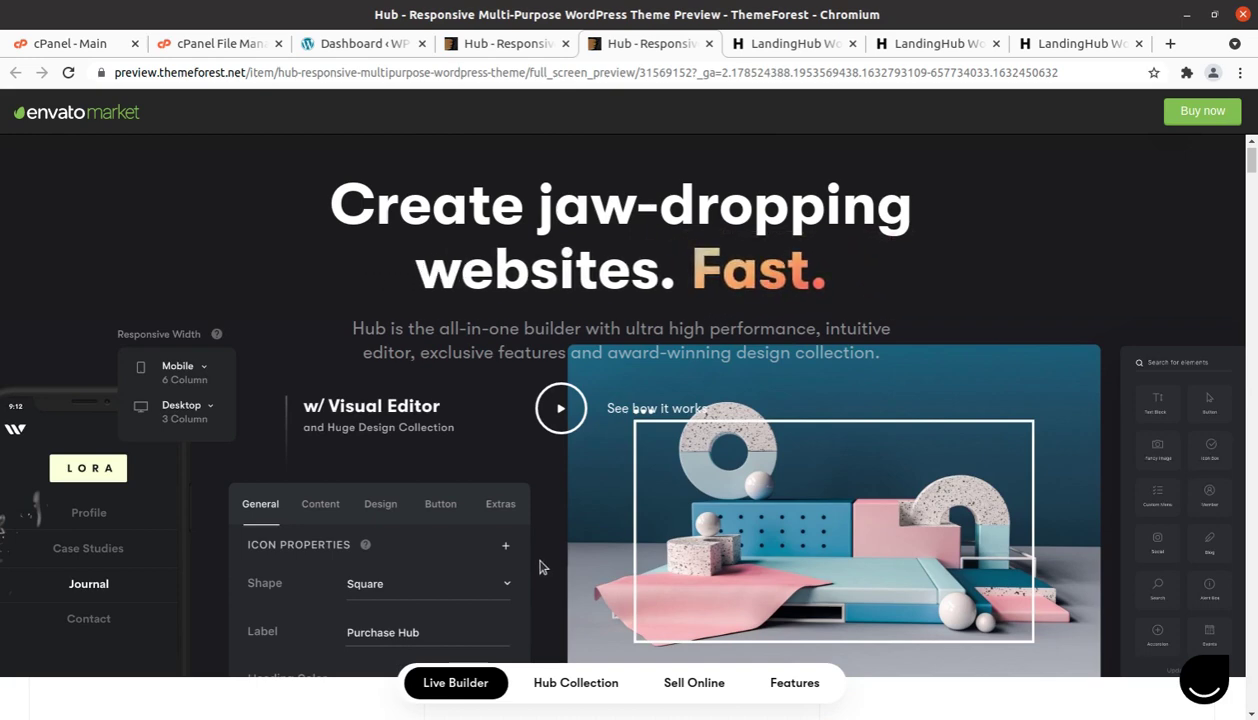
scroll(598, 526, "down", 4)
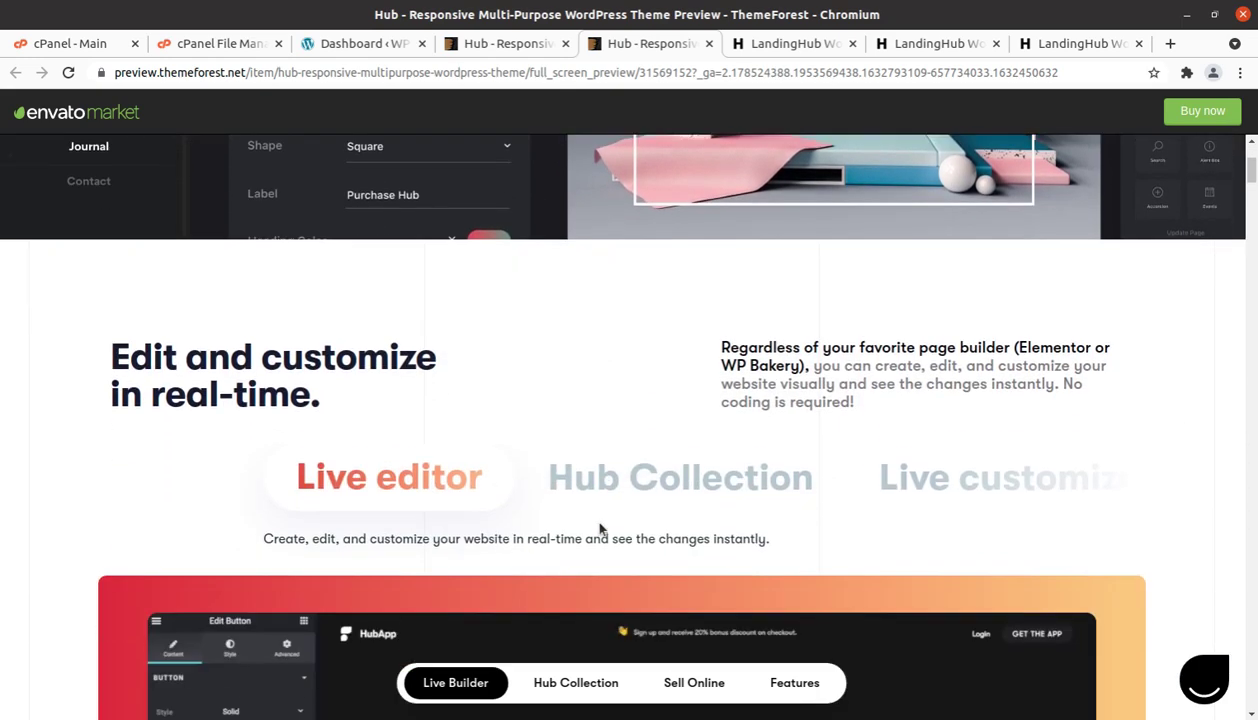
scroll(600, 528, "down", 2)
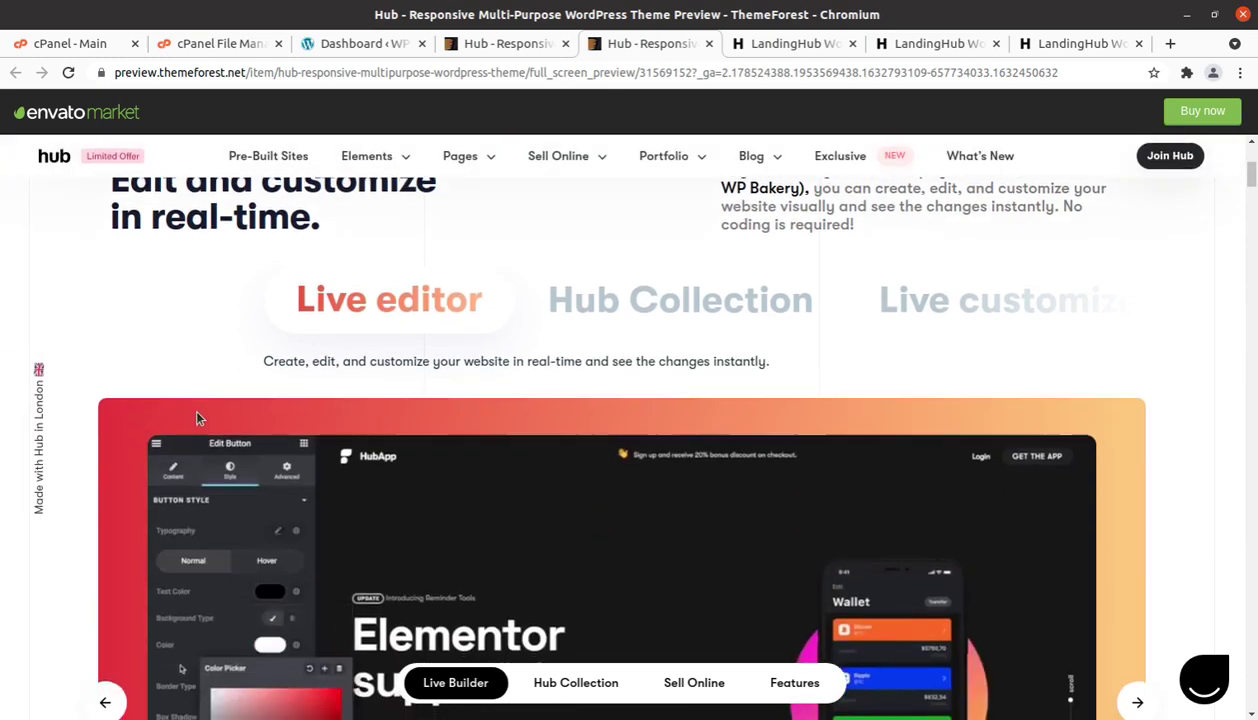
scroll(197, 418, "down", 1)
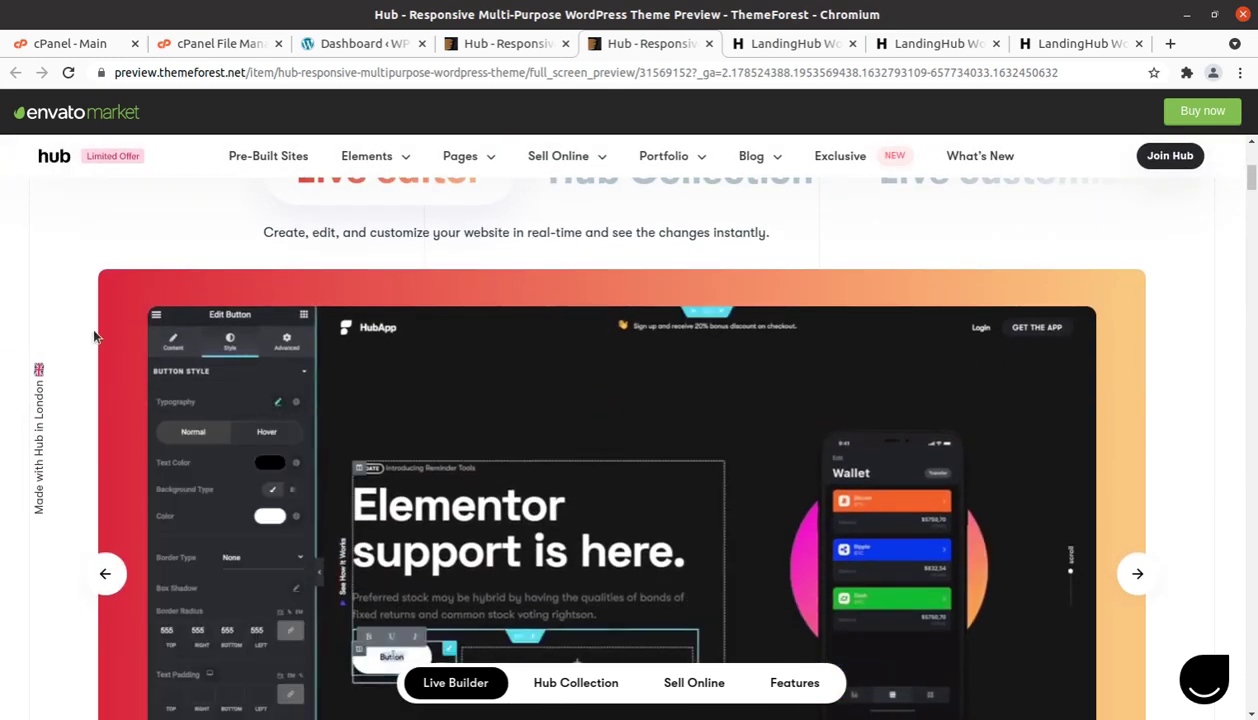
scroll(100, 340, "down", 1)
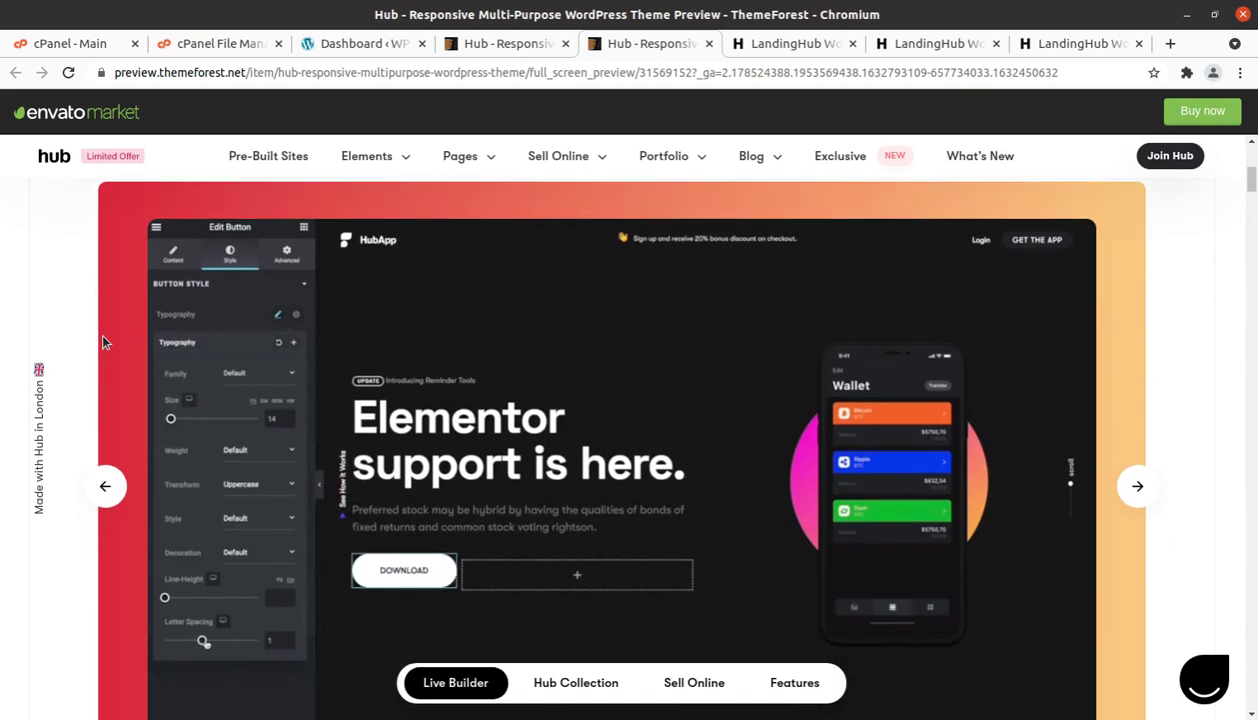
scroll(103, 342, "down", 1)
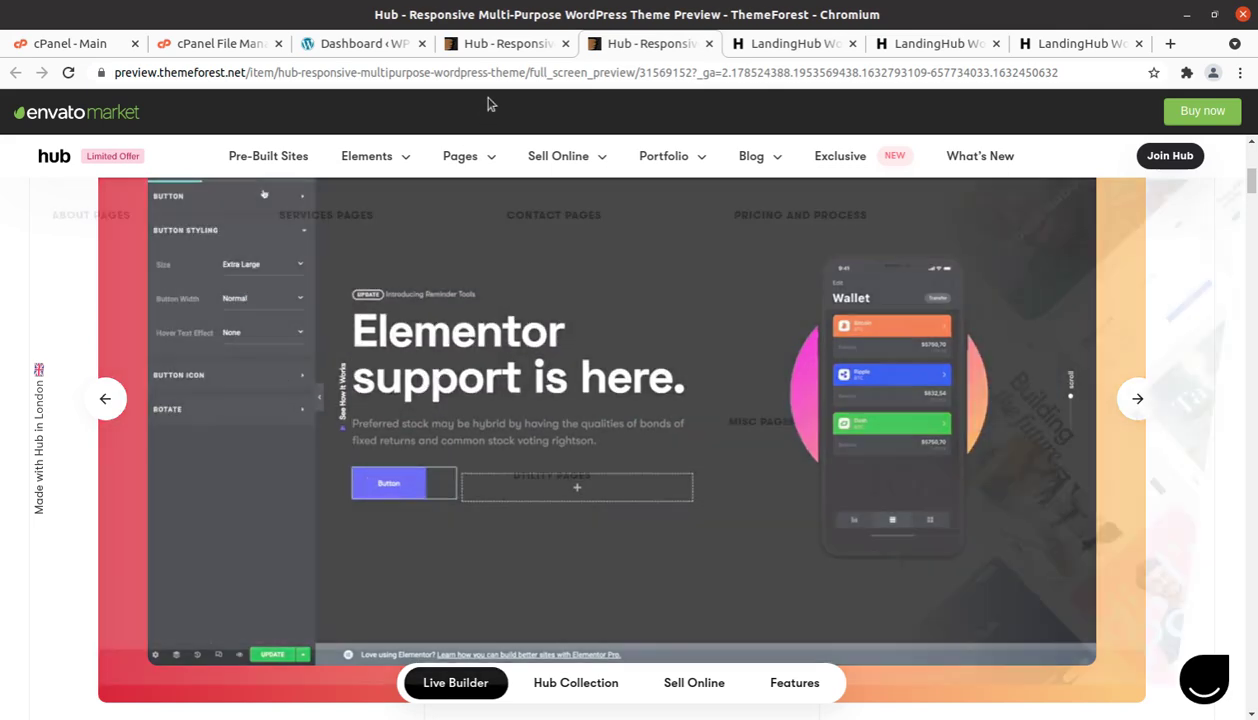
Step: Switch to the Hub theme's ThemeForest item page and examine its title, author name and author level
left_click(496, 43)
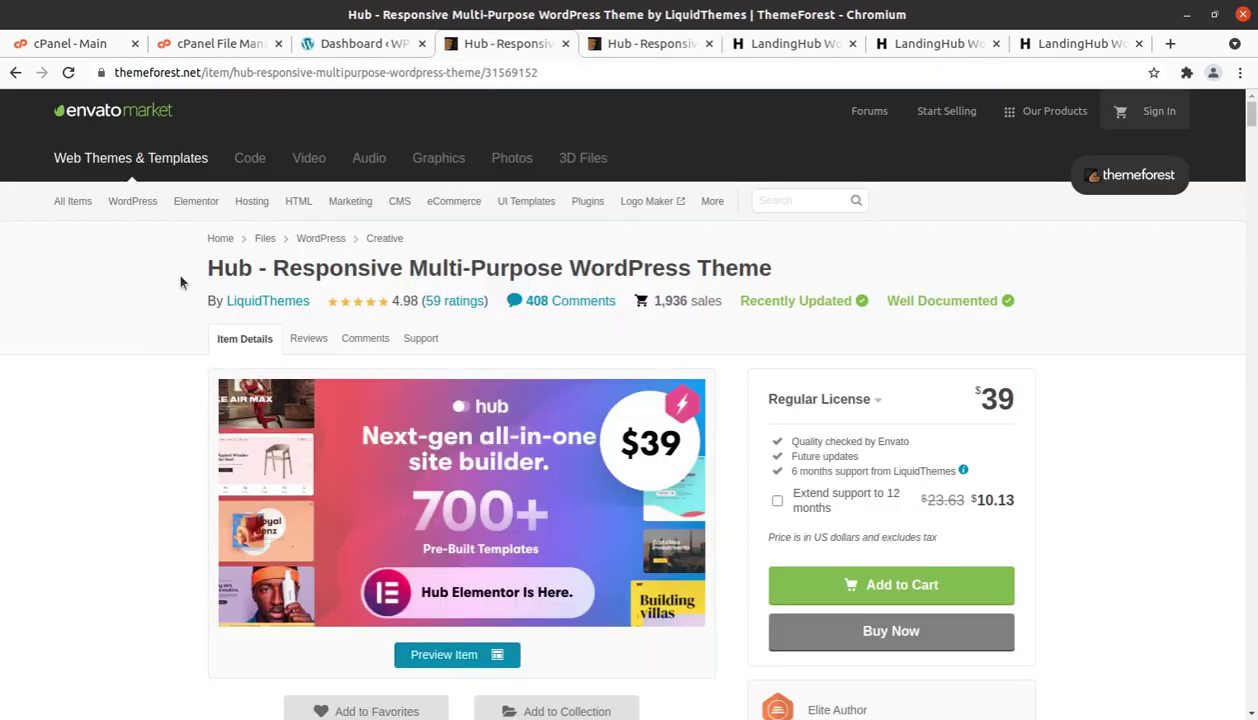
left_click_drag(210, 270, 722, 285)
scroll(927, 452, "down", 3)
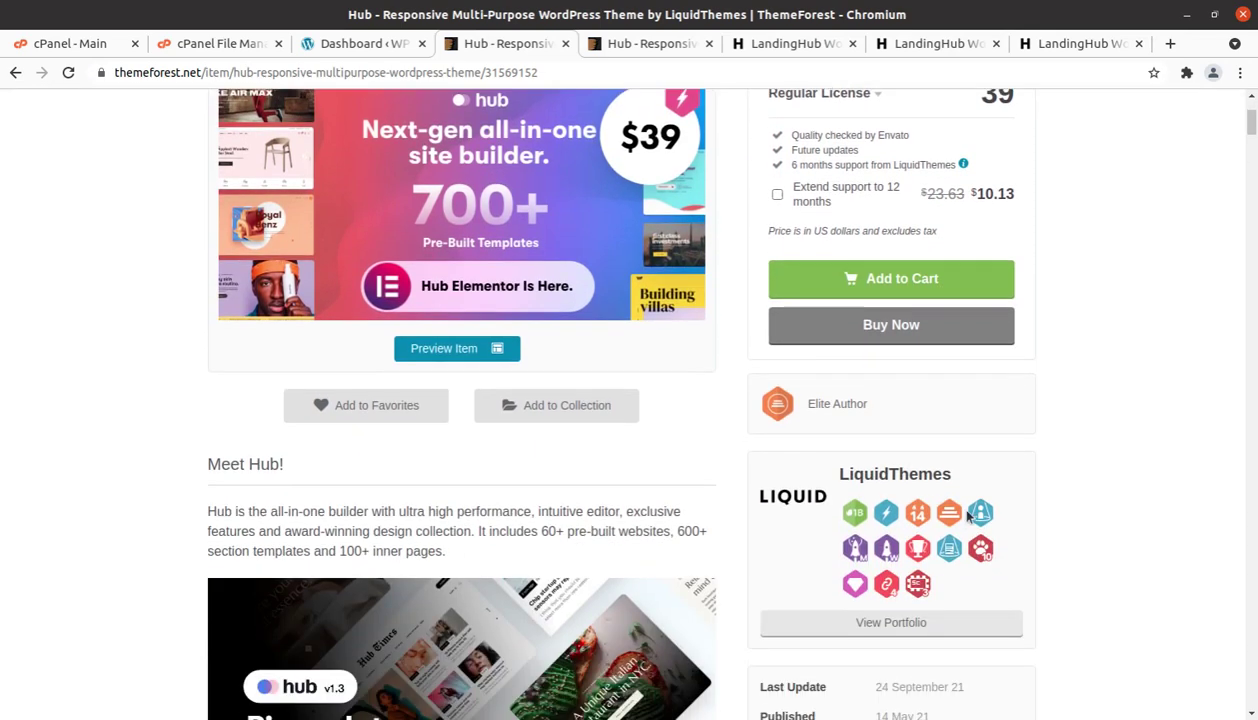
left_click_drag(968, 476, 840, 482)
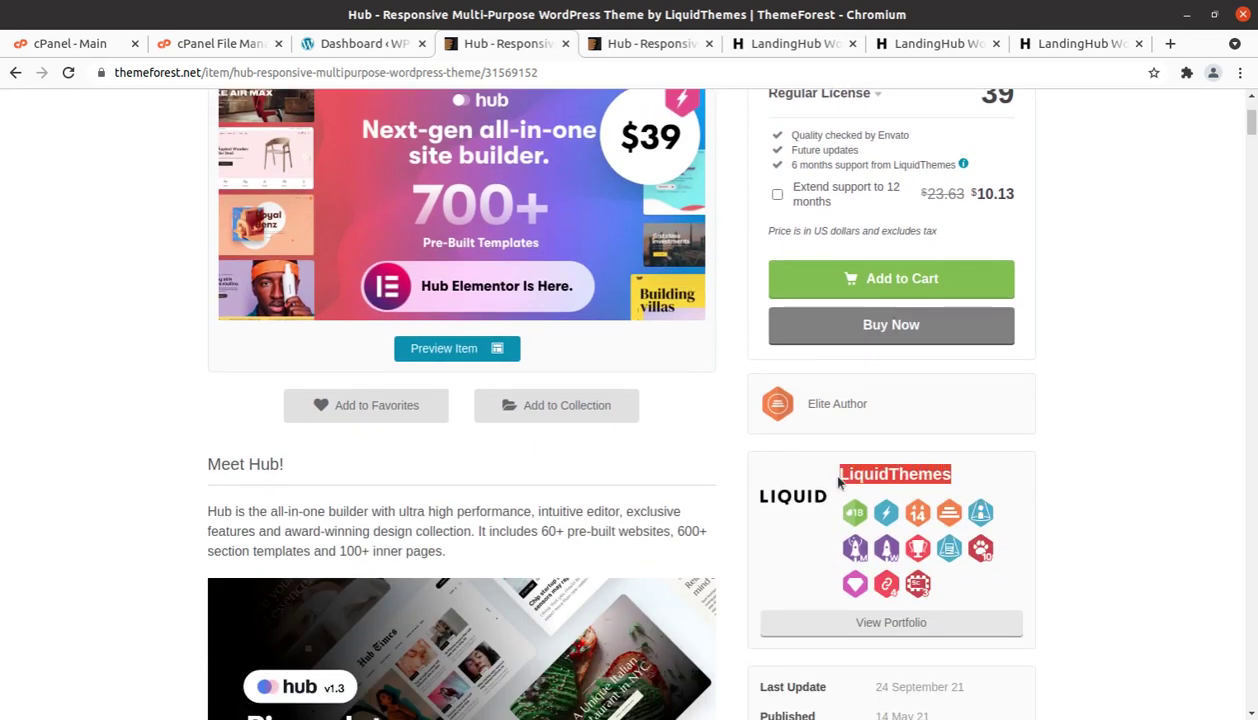
left_click(883, 412)
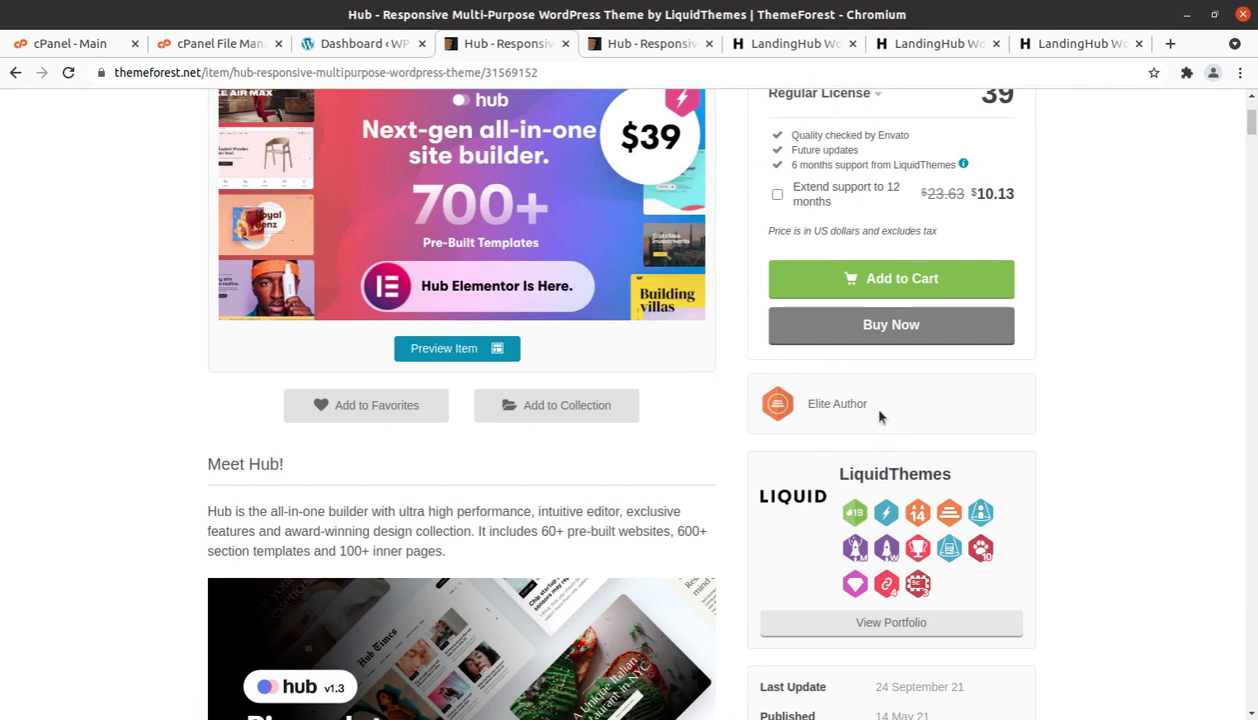
left_click_drag(880, 416, 808, 406)
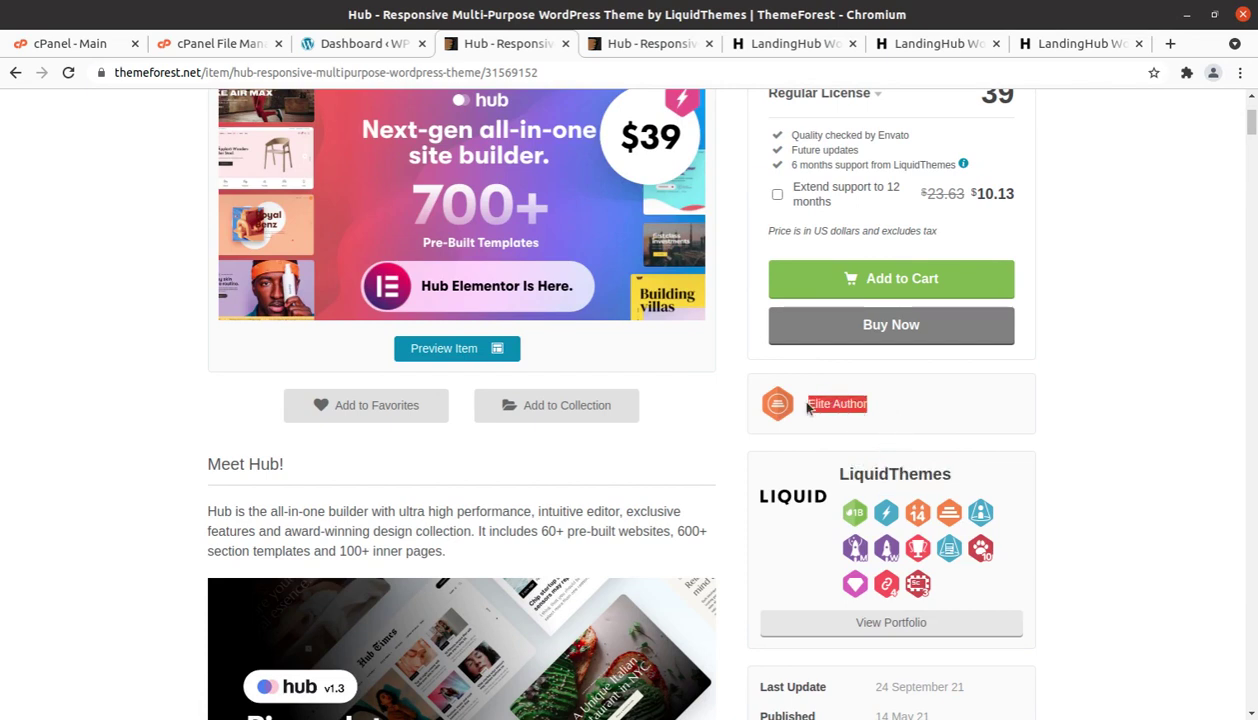
Step: Examine the item's published and last update dates, compatible plugins and page builders, and supported WordPress versions
scroll(764, 573, "down", 2)
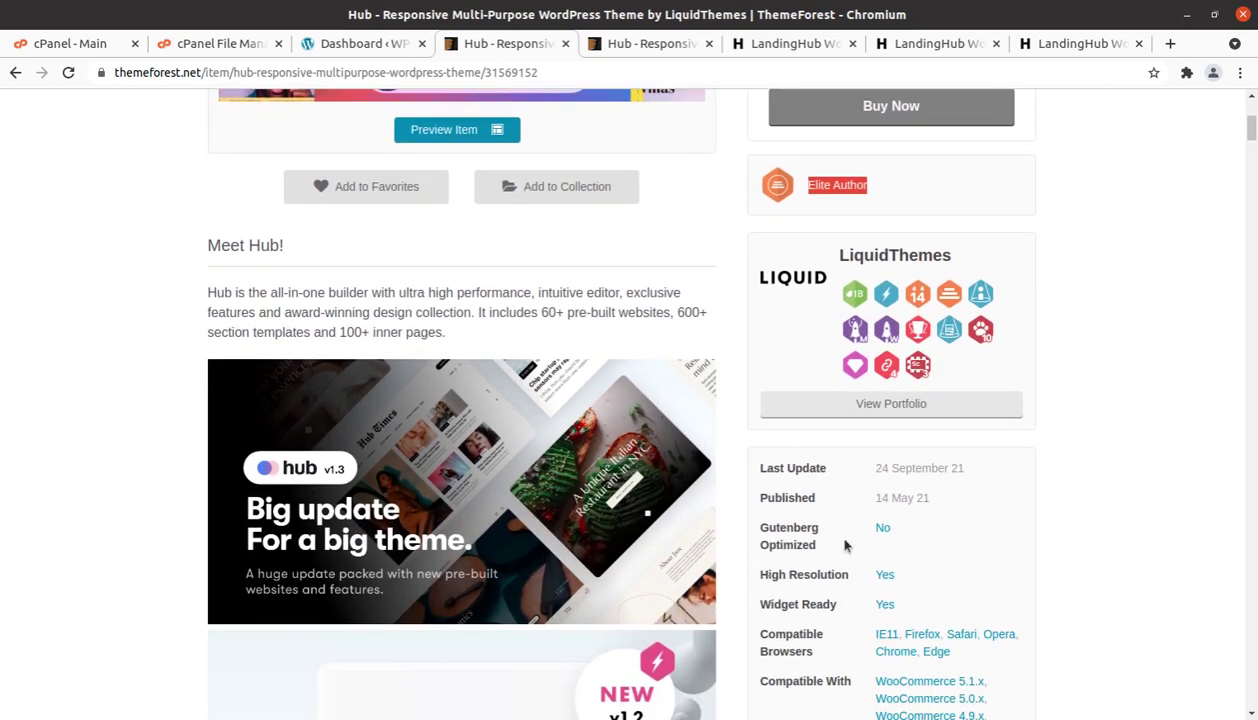
left_click_drag(932, 497, 876, 498)
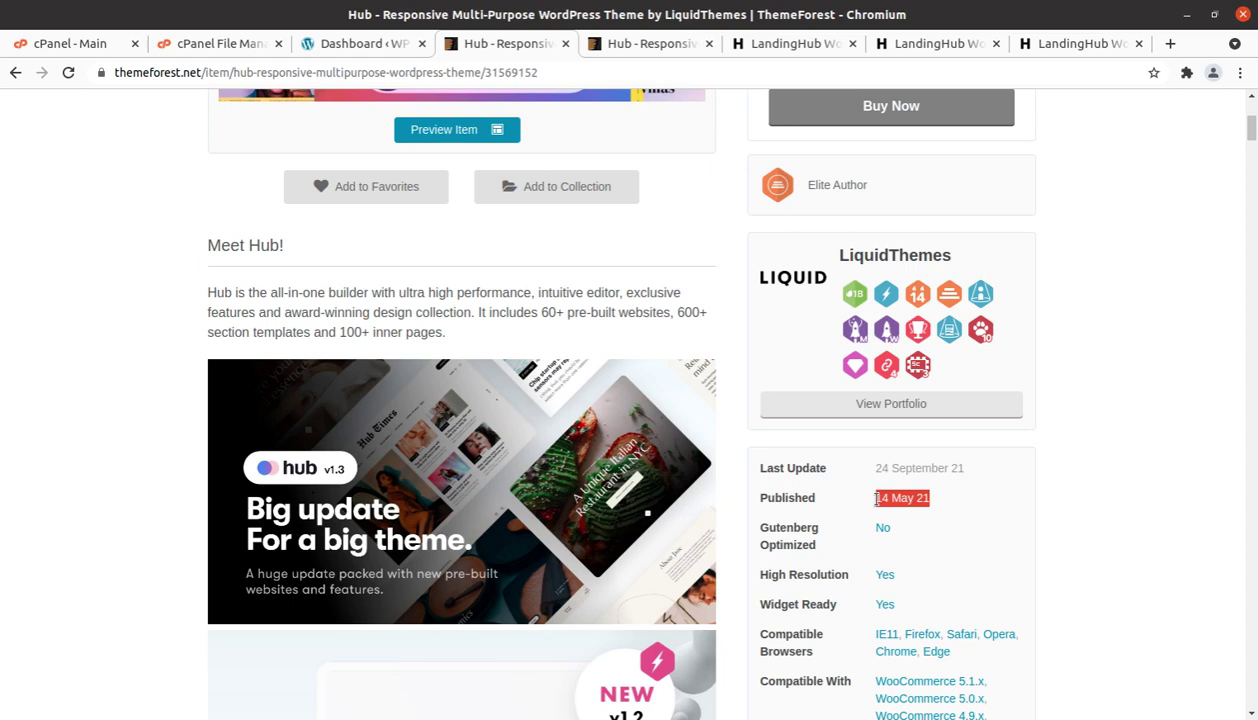
left_click_drag(966, 468, 871, 468)
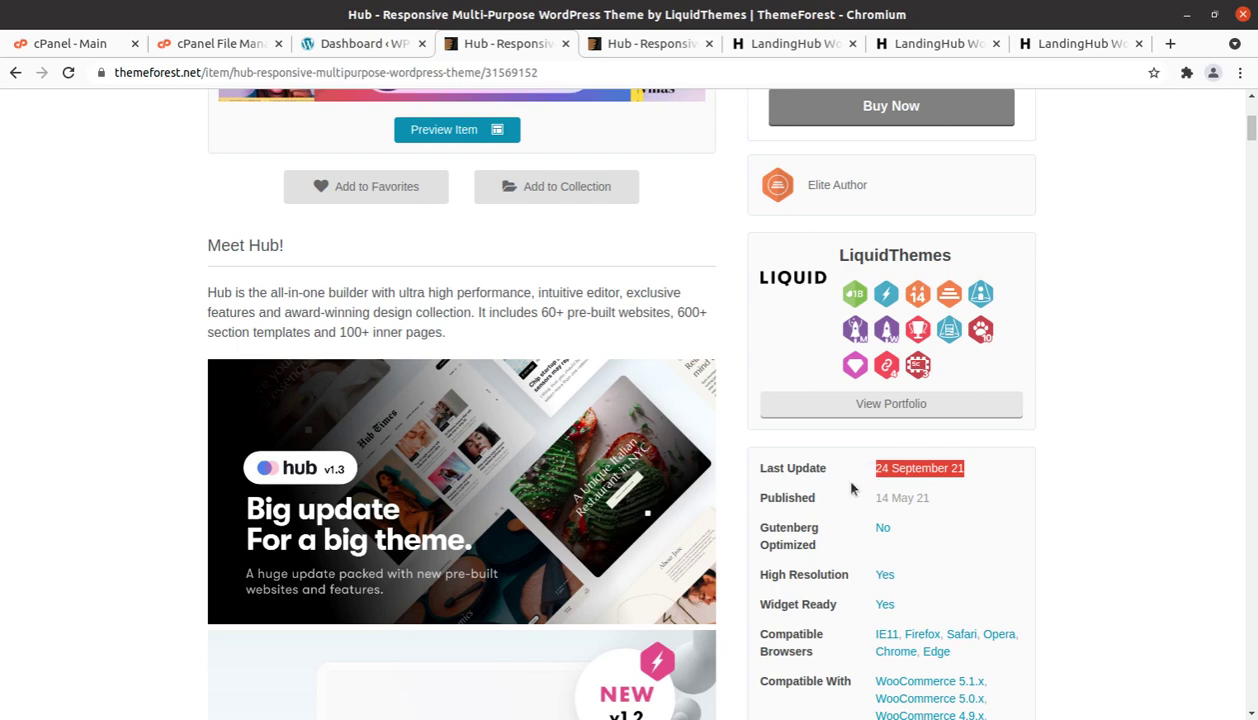
scroll(880, 575, "down", 2)
scroll(868, 677, "down", 2)
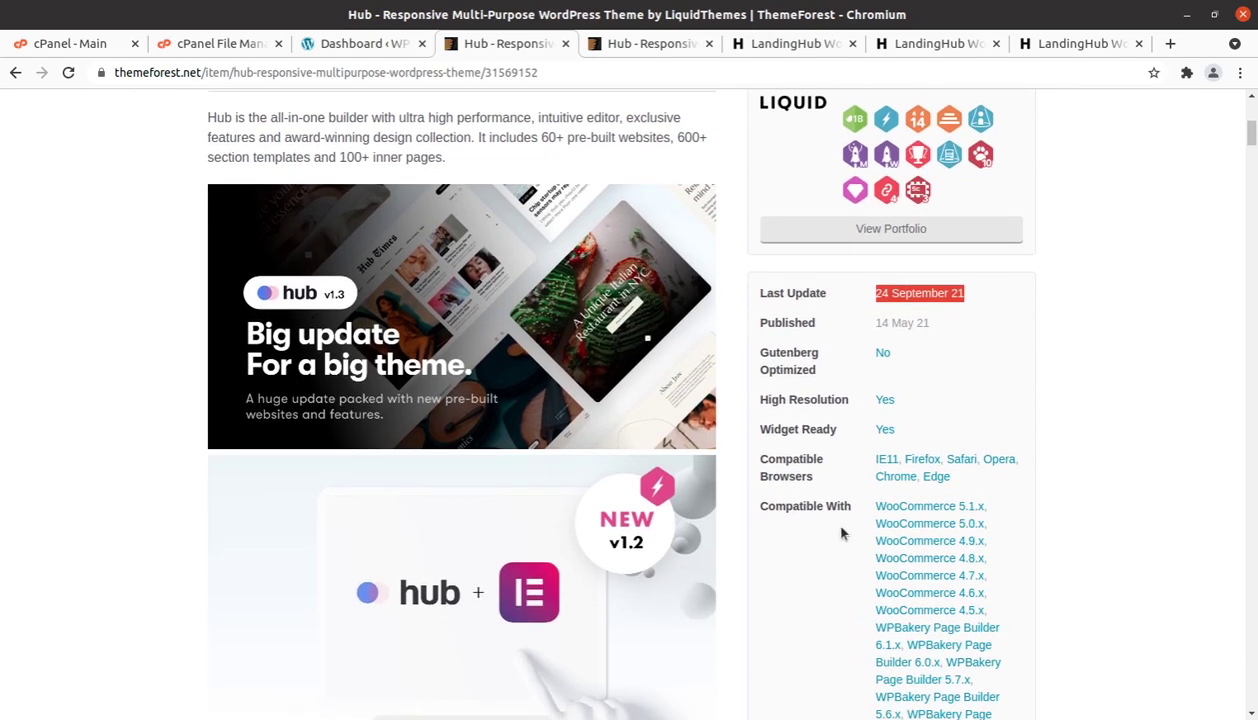
scroll(1055, 513, "down", 2)
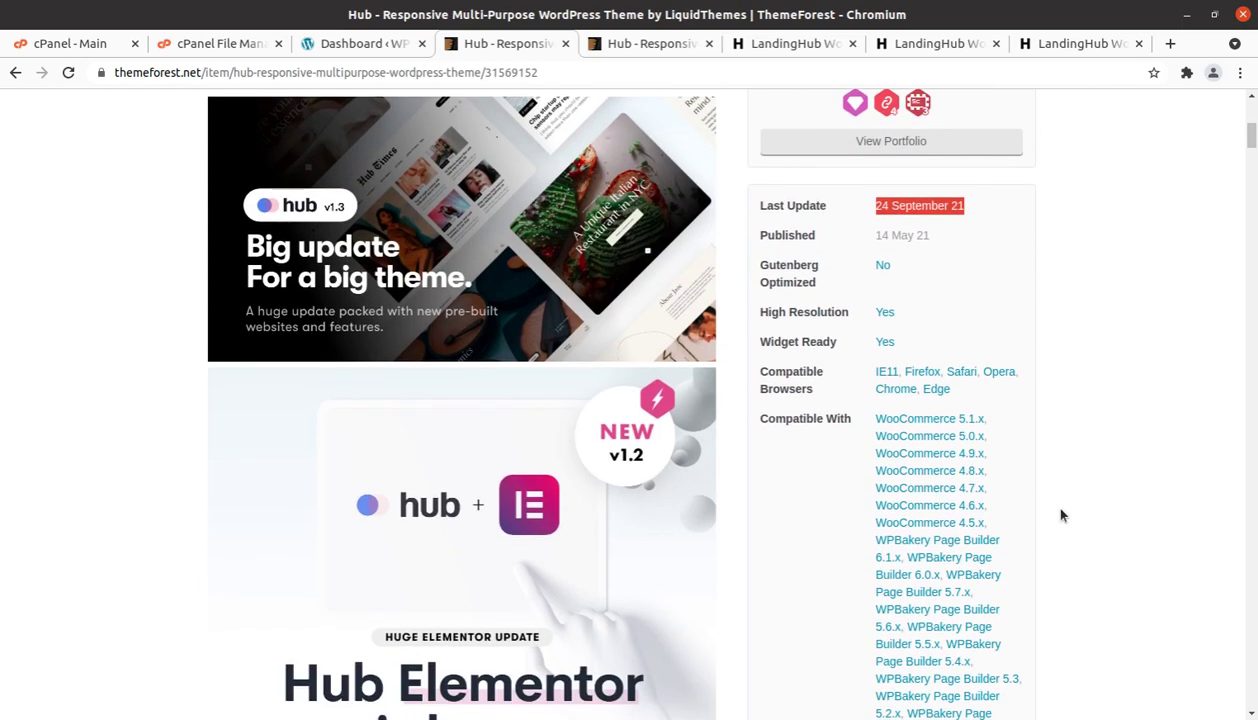
scroll(1062, 515, "down", 2)
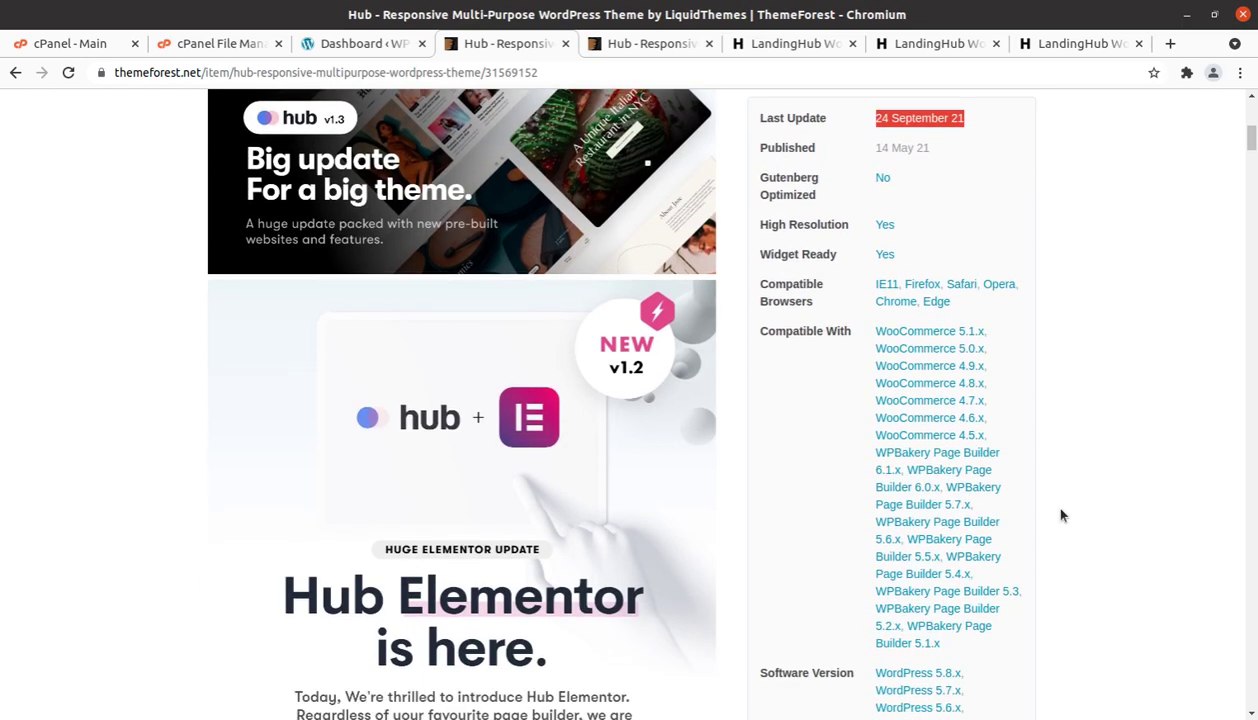
scroll(1062, 515, "down", 3)
left_click_drag(966, 541, 872, 543)
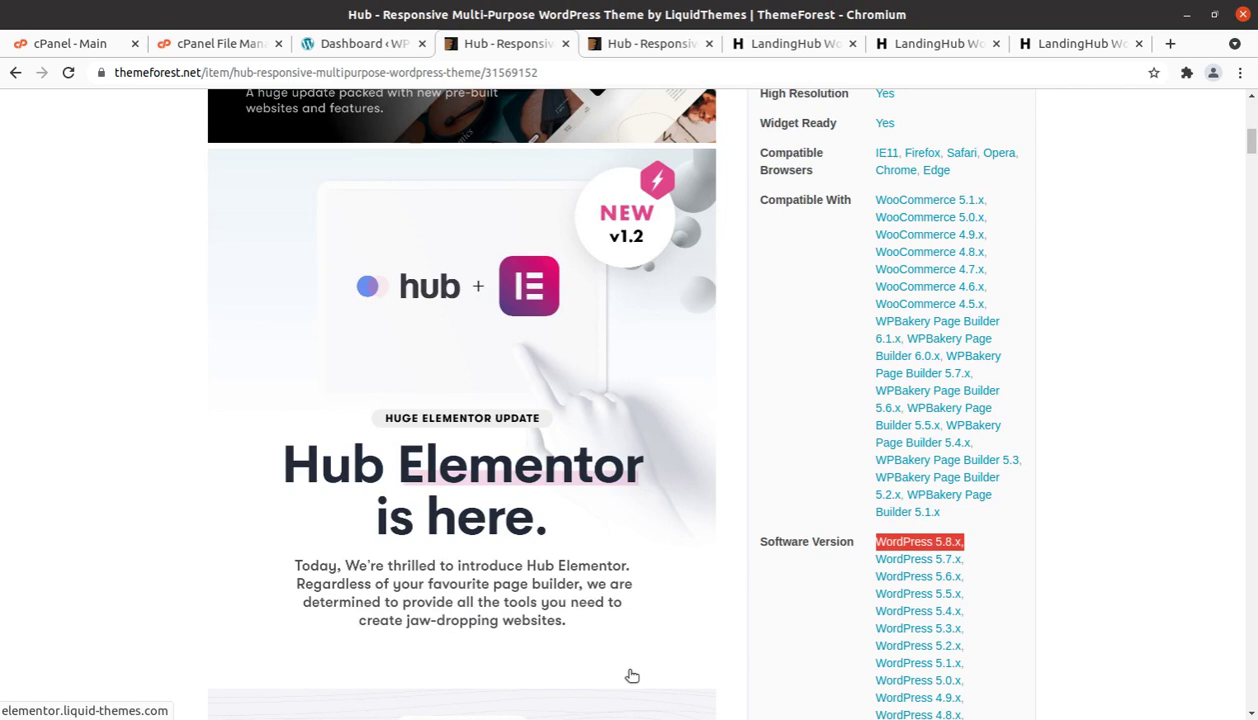
Step: Read through the item description's graphics on Elementor and WP Bakery compatibility, development and the design collection
scroll(632, 676, "down", 2)
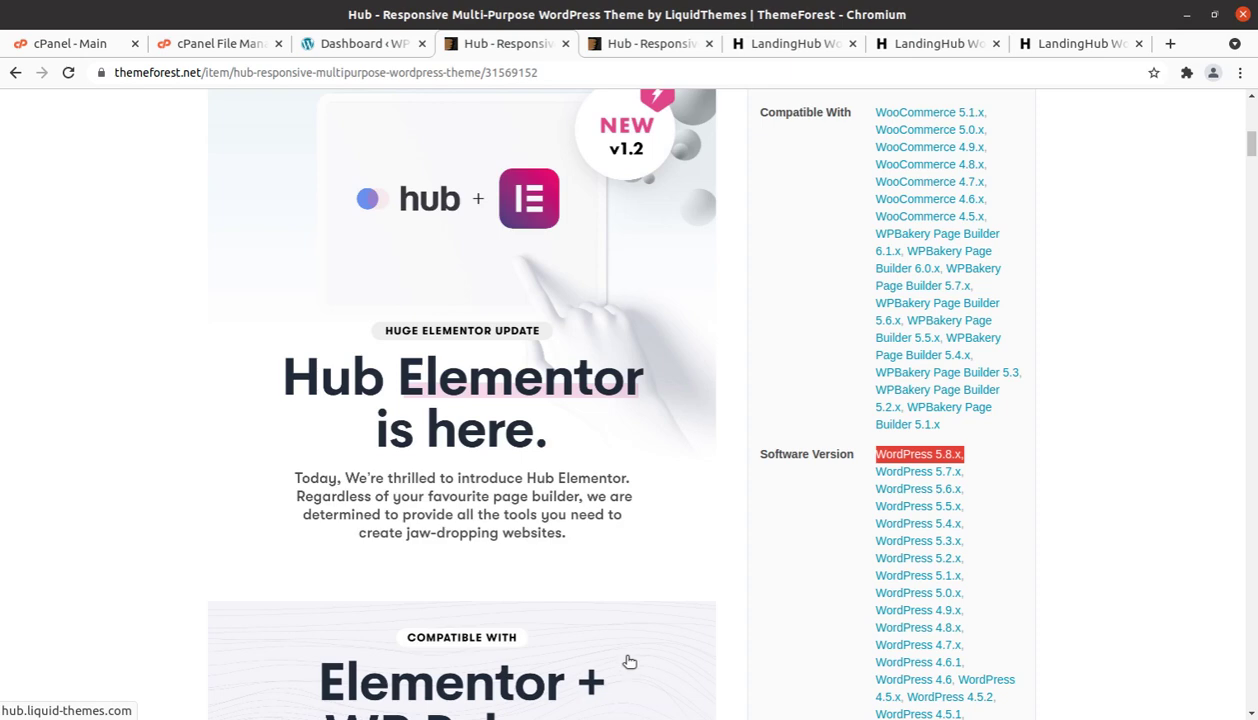
scroll(644, 577, "down", 2)
scroll(645, 577, "down", 1)
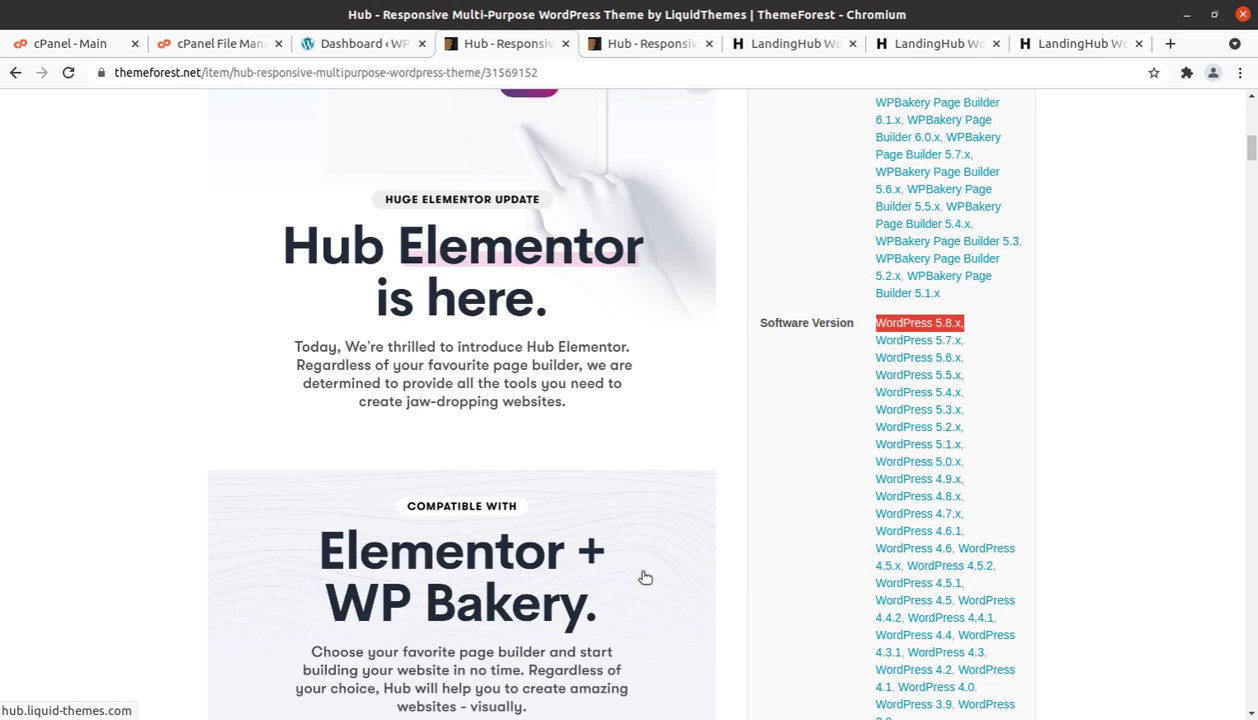
scroll(645, 577, "down", 4)
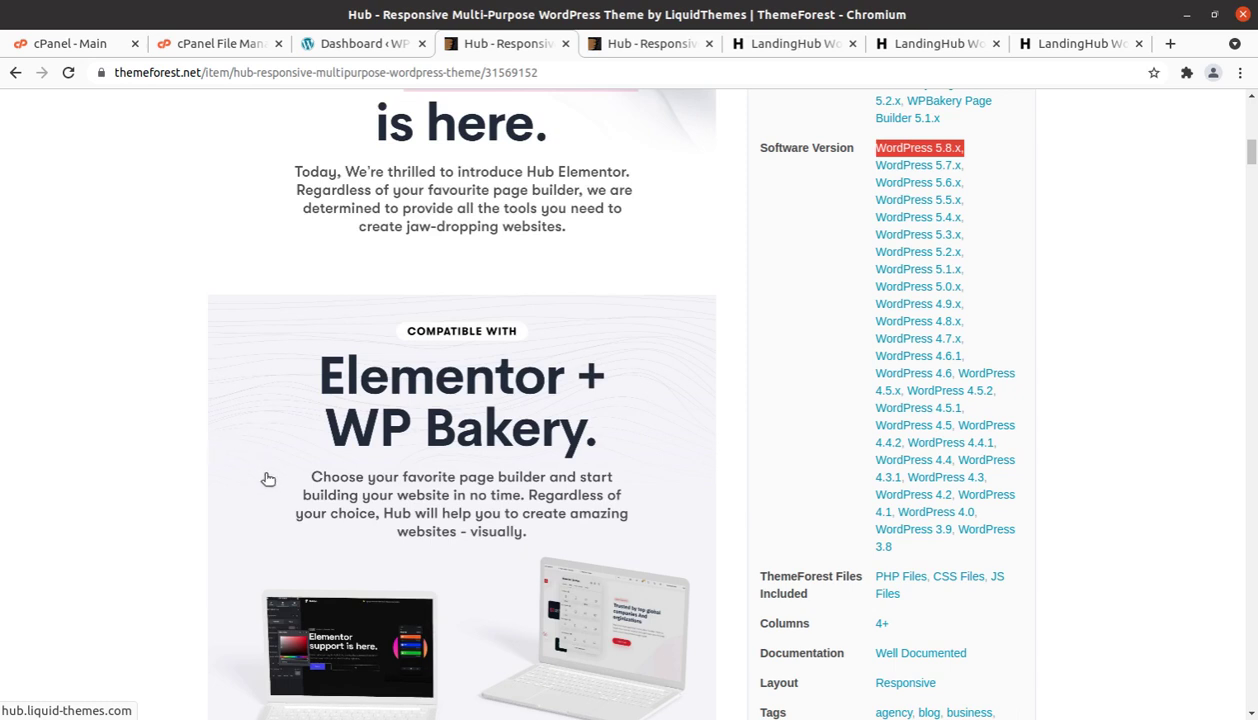
scroll(370, 510, "down", 5)
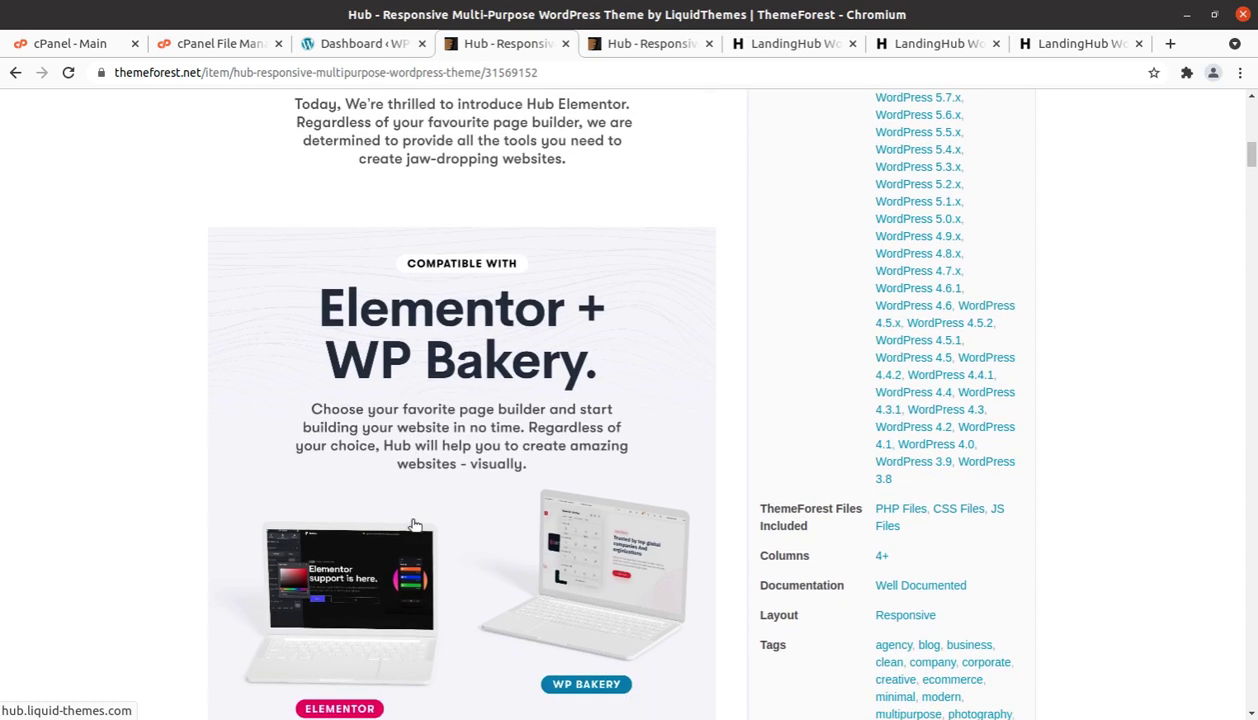
scroll(415, 525, "down", 6)
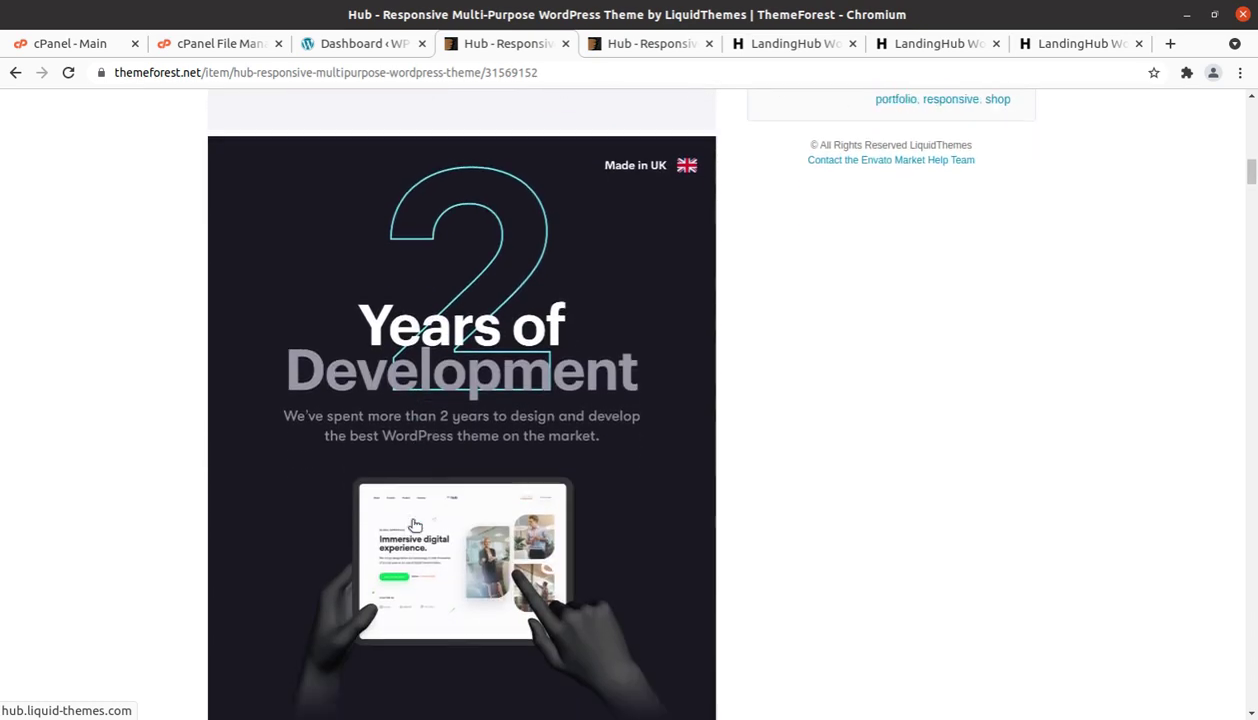
scroll(843, 572, "down", 3)
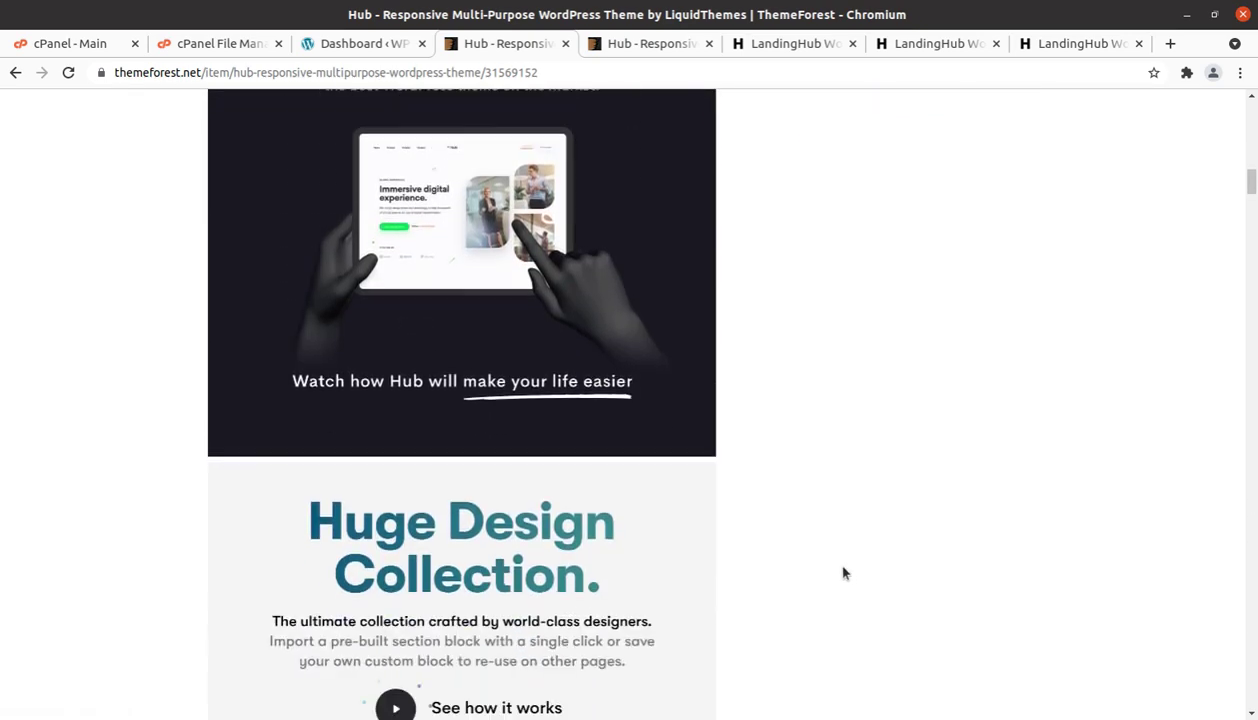
scroll(832, 570, "down", 3)
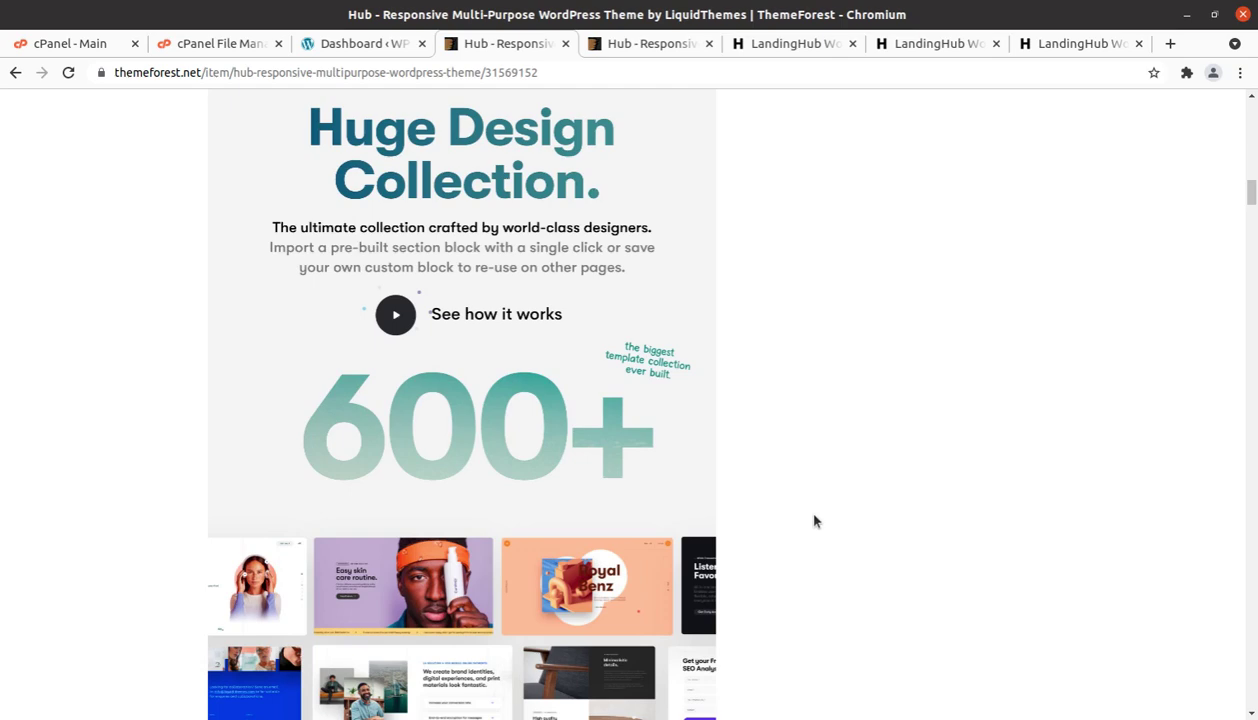
Step: Open the SEO Hub demo from the theme preview's pre-built sites and look through its homepage sections
left_click(775, 46)
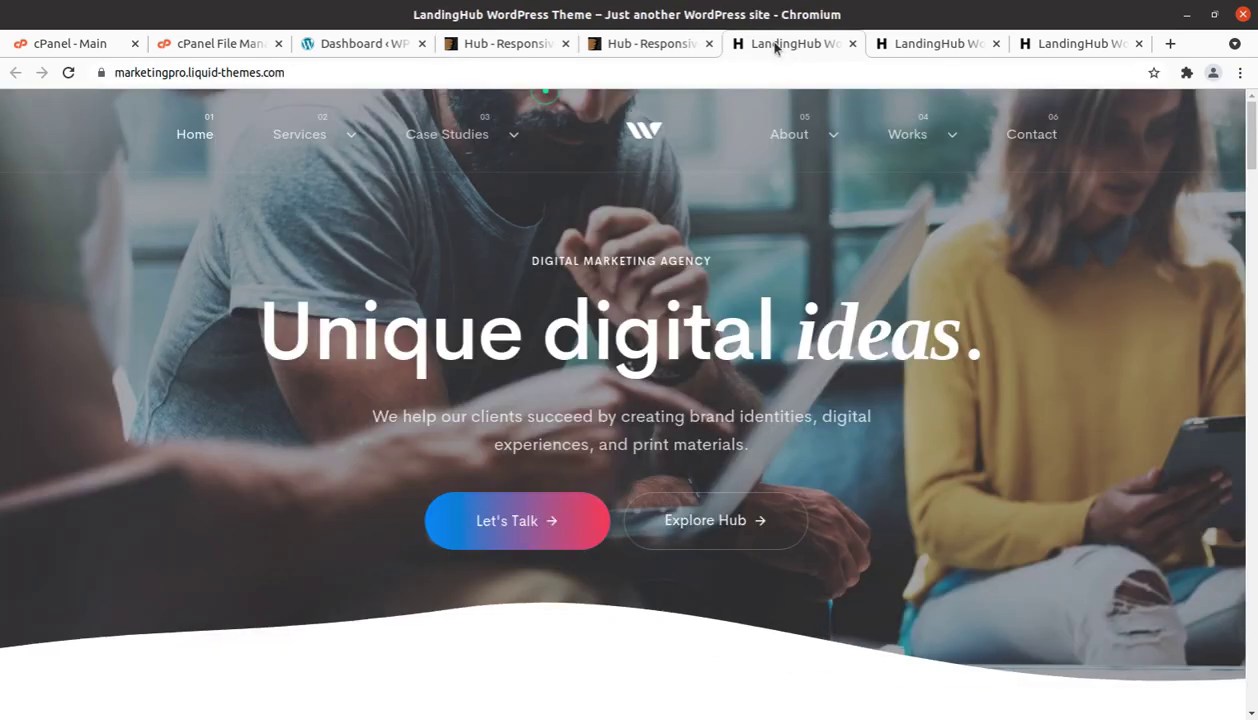
left_click(660, 44)
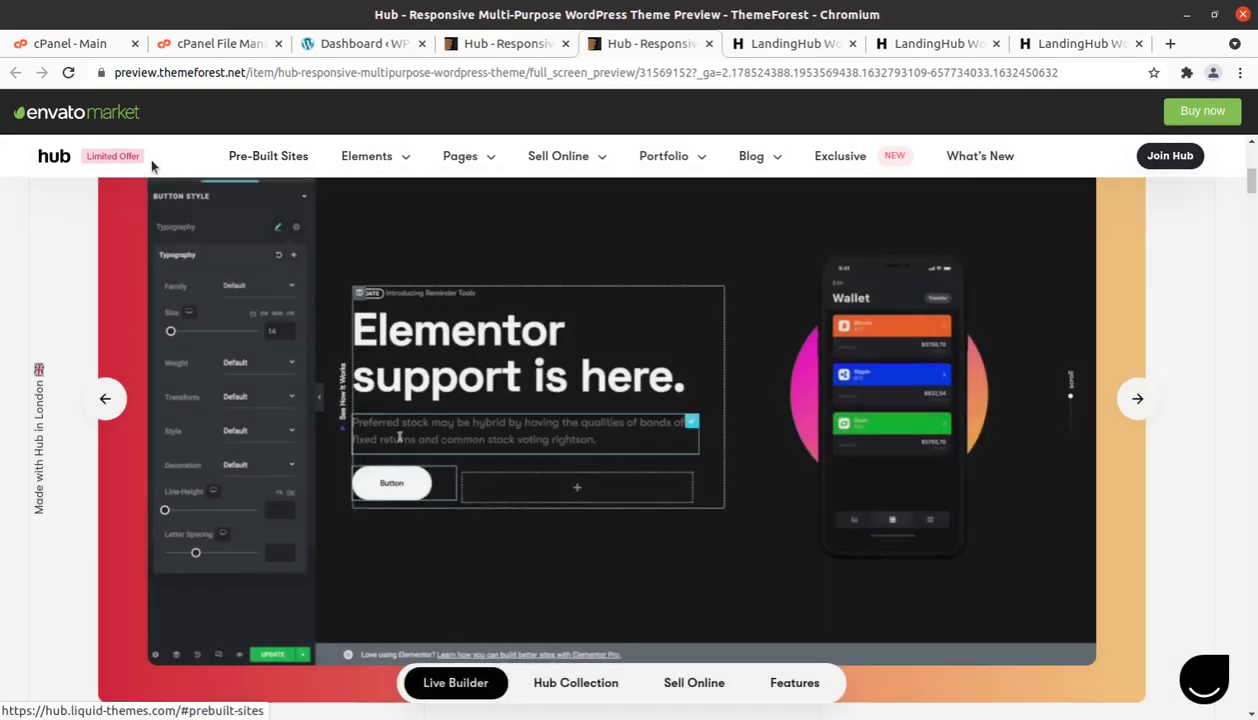
mouse_move(268, 157)
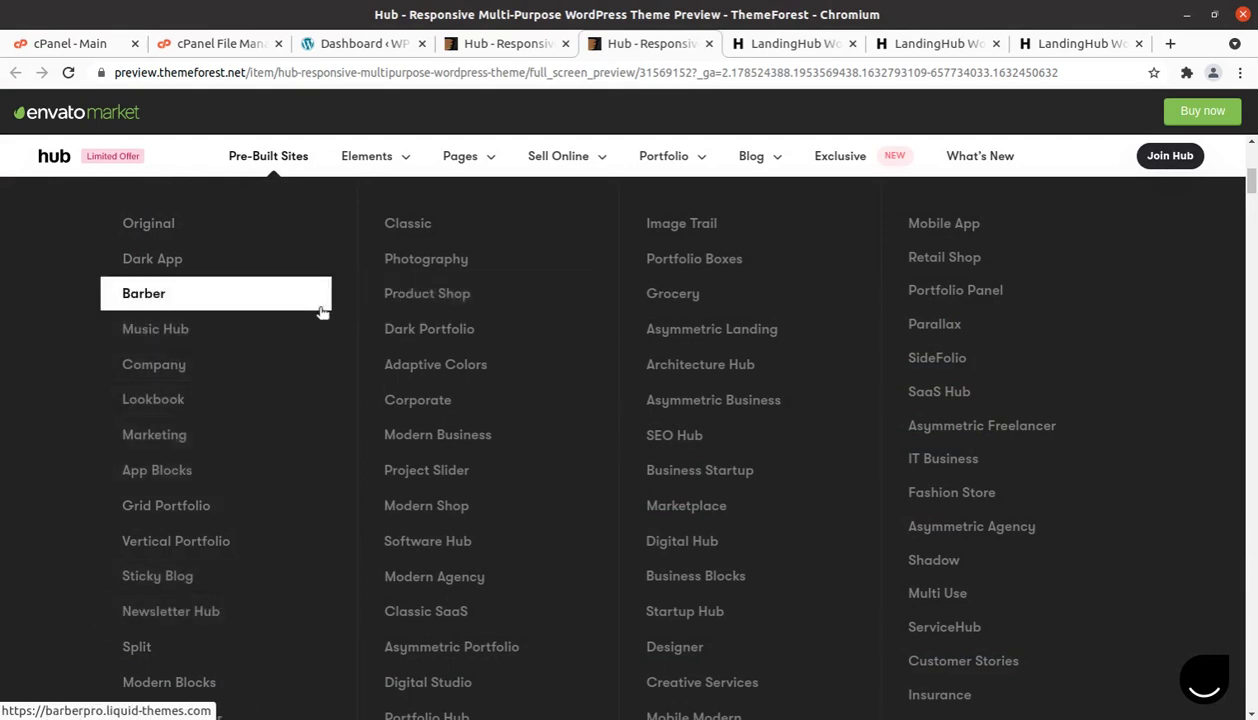
left_click(655, 442)
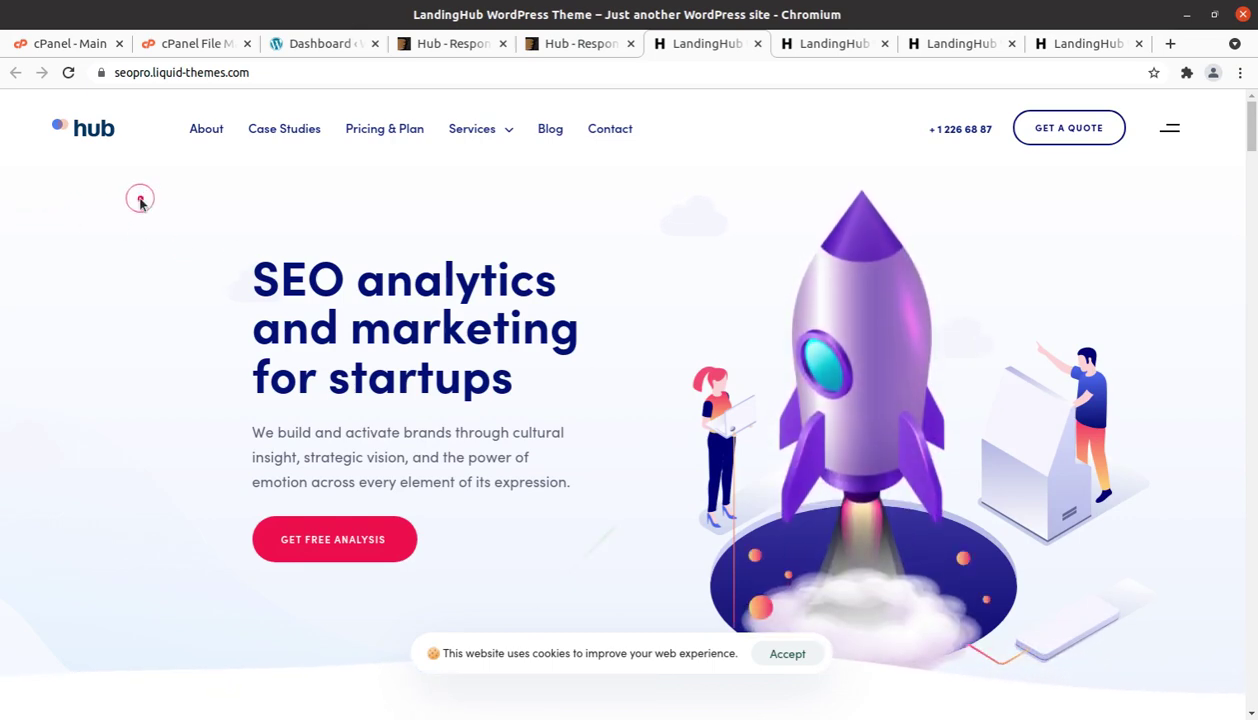
scroll(292, 317, "down", 3)
scroll(289, 318, "down", 3)
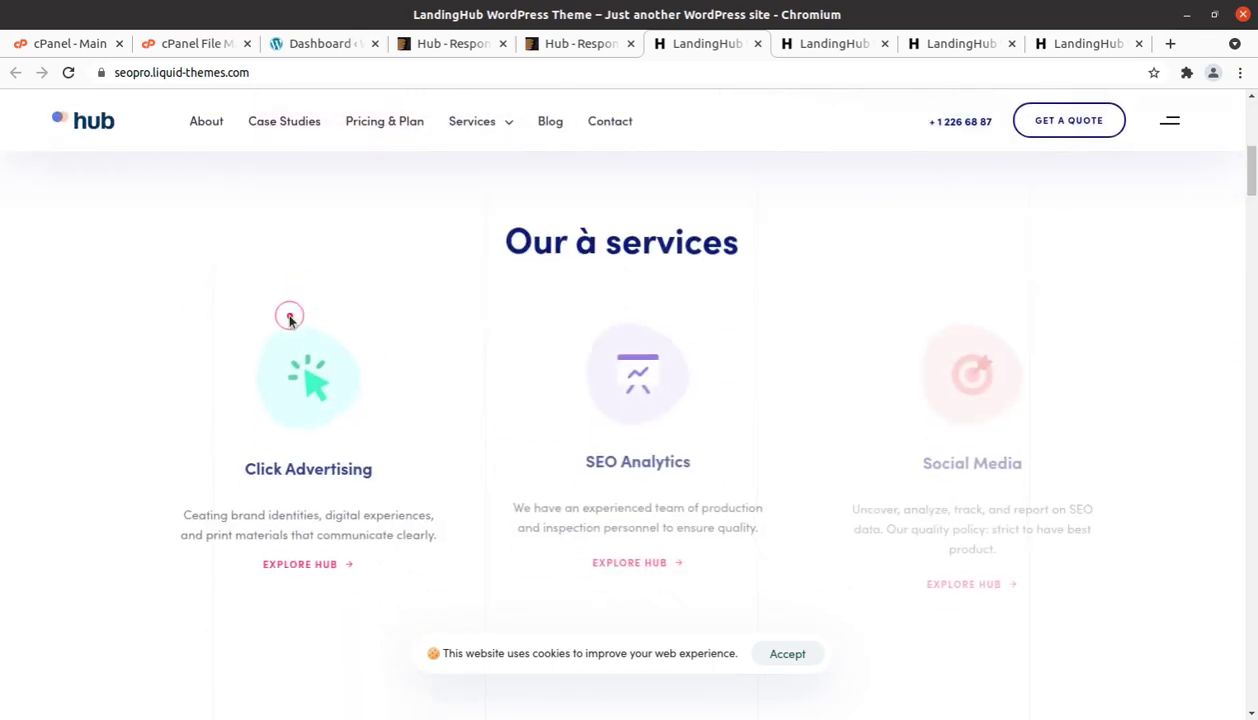
scroll(289, 318, "down", 3)
scroll(289, 318, "down", 3)
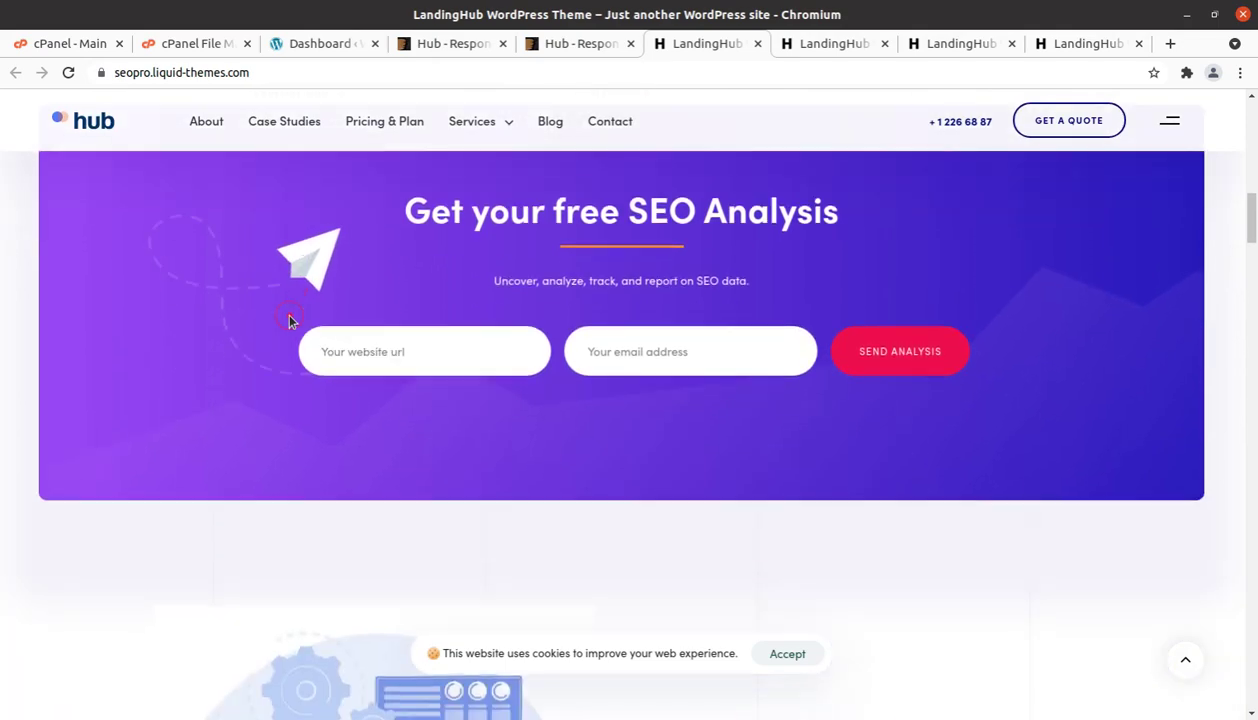
Step: Return to the theme preview, open the Business Startup pre-built site and look through its homepage
left_click(560, 44)
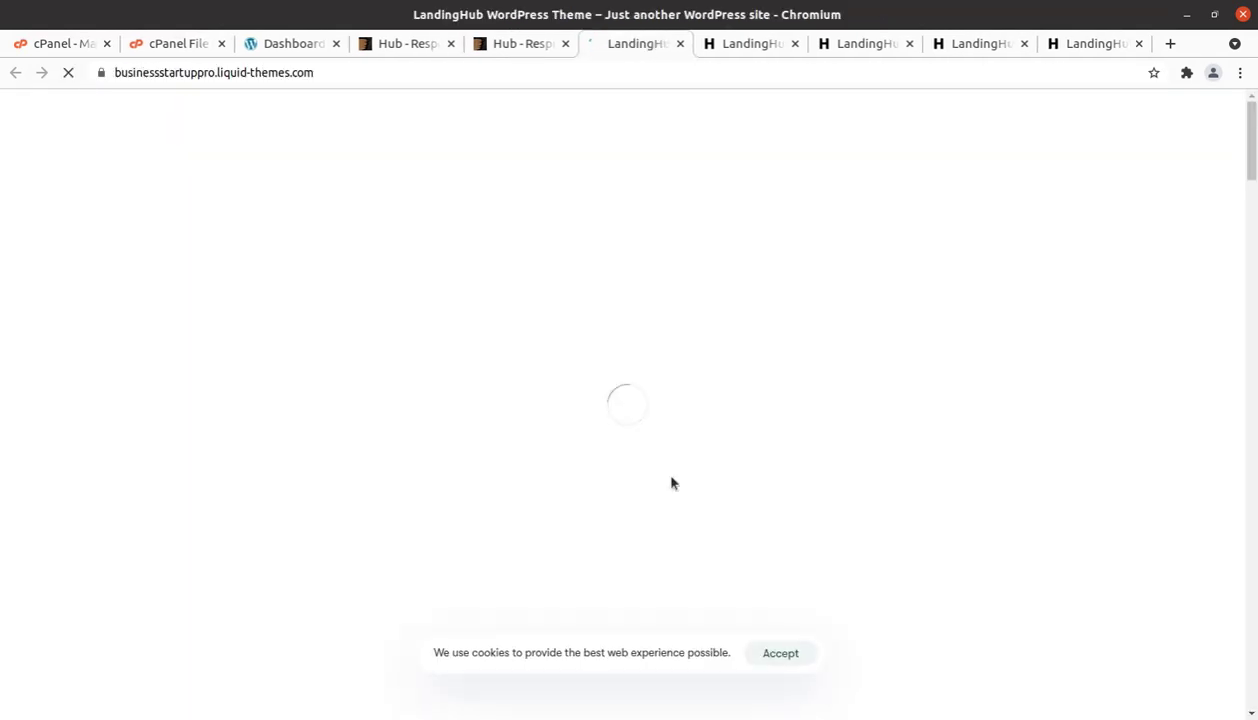
scroll(671, 483, "down", 2)
scroll(671, 483, "down", 10)
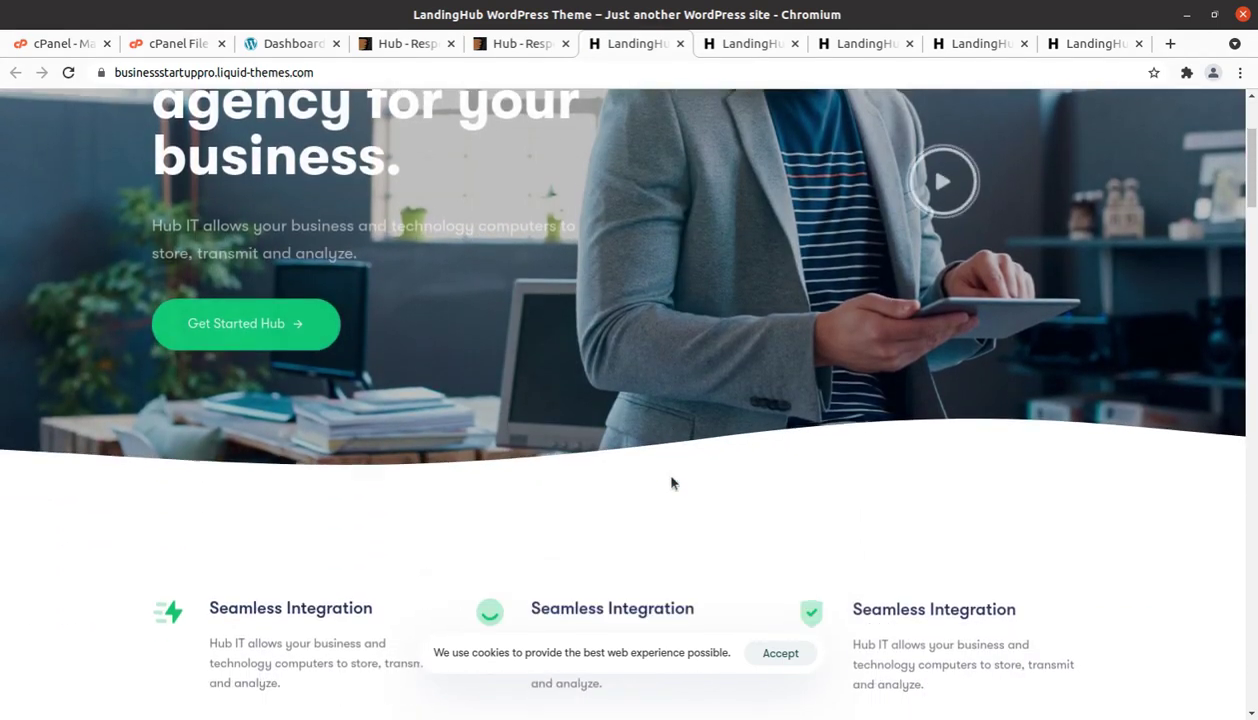
scroll(671, 481, "down", 9)
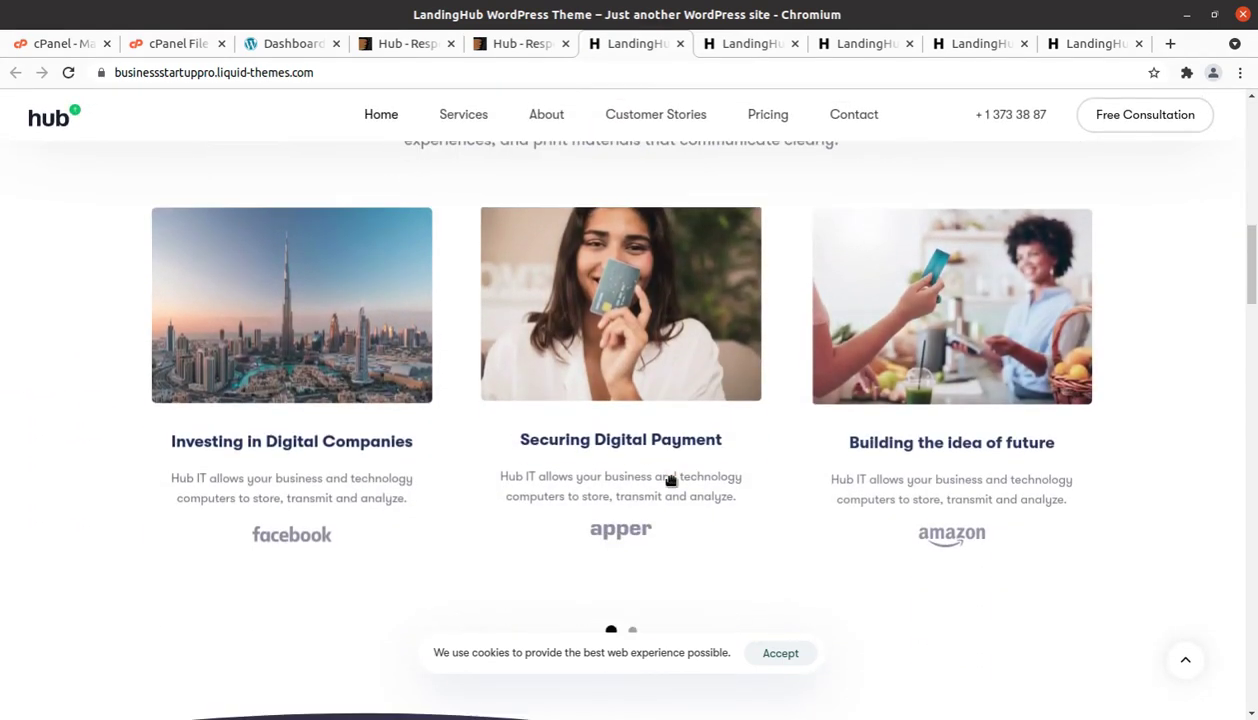
Step: Look through the remaining sections of the Business Startup homepage, and revisit the SEO Hub demo's upper homepage sections
scroll(671, 481, "down", 2)
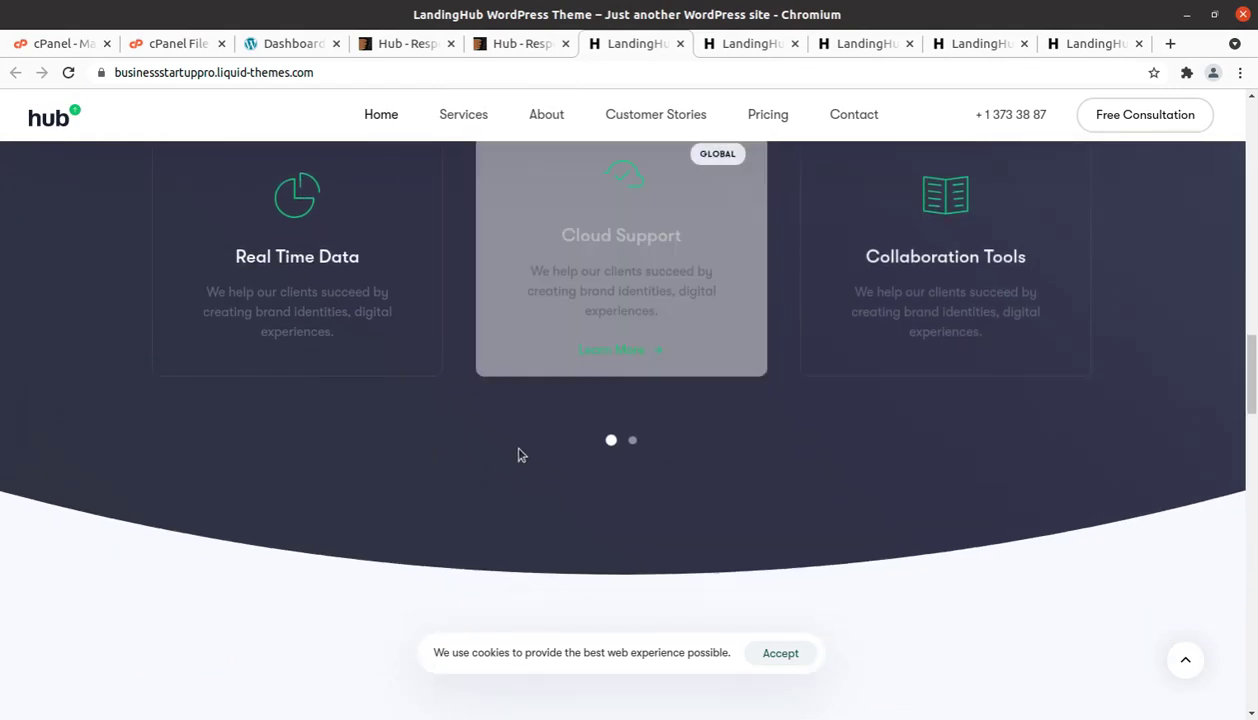
scroll(1000, 343, "down", 2)
scroll(680, 374, "down", 5)
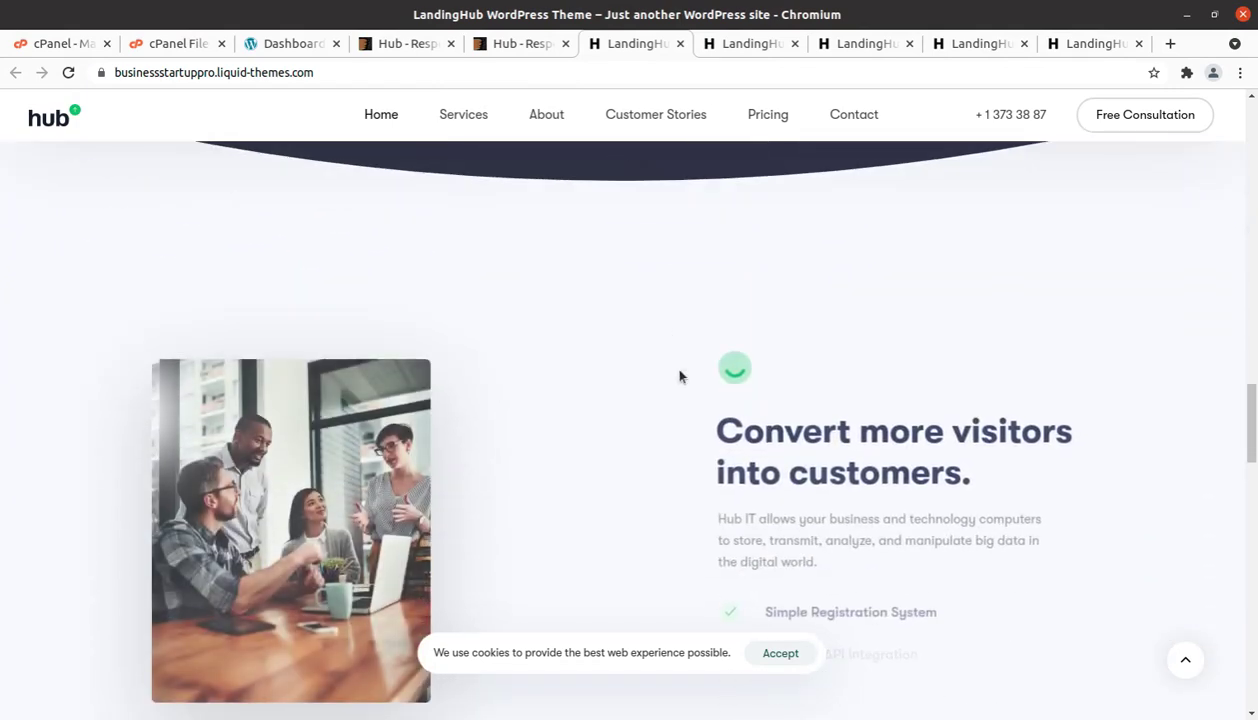
left_click(745, 45)
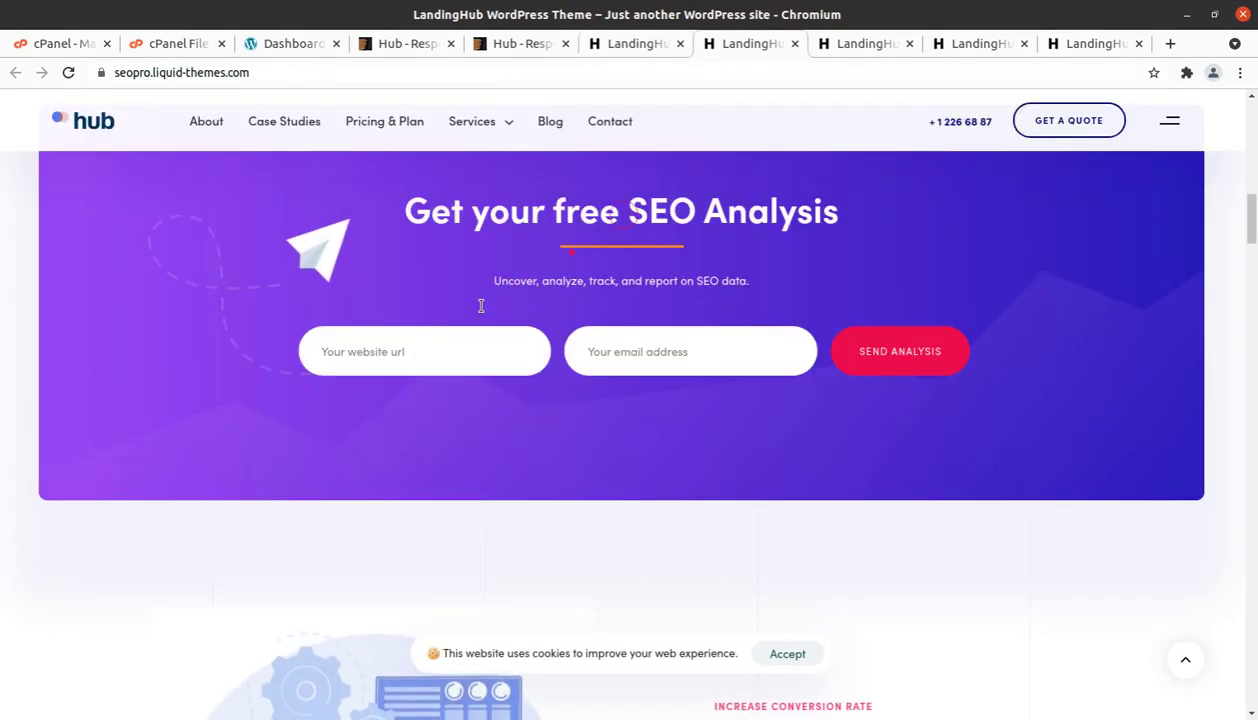
scroll(475, 388, "up", 3)
Step: Look through the digital marketing agency demo's homepage and its Process page
left_click(857, 45)
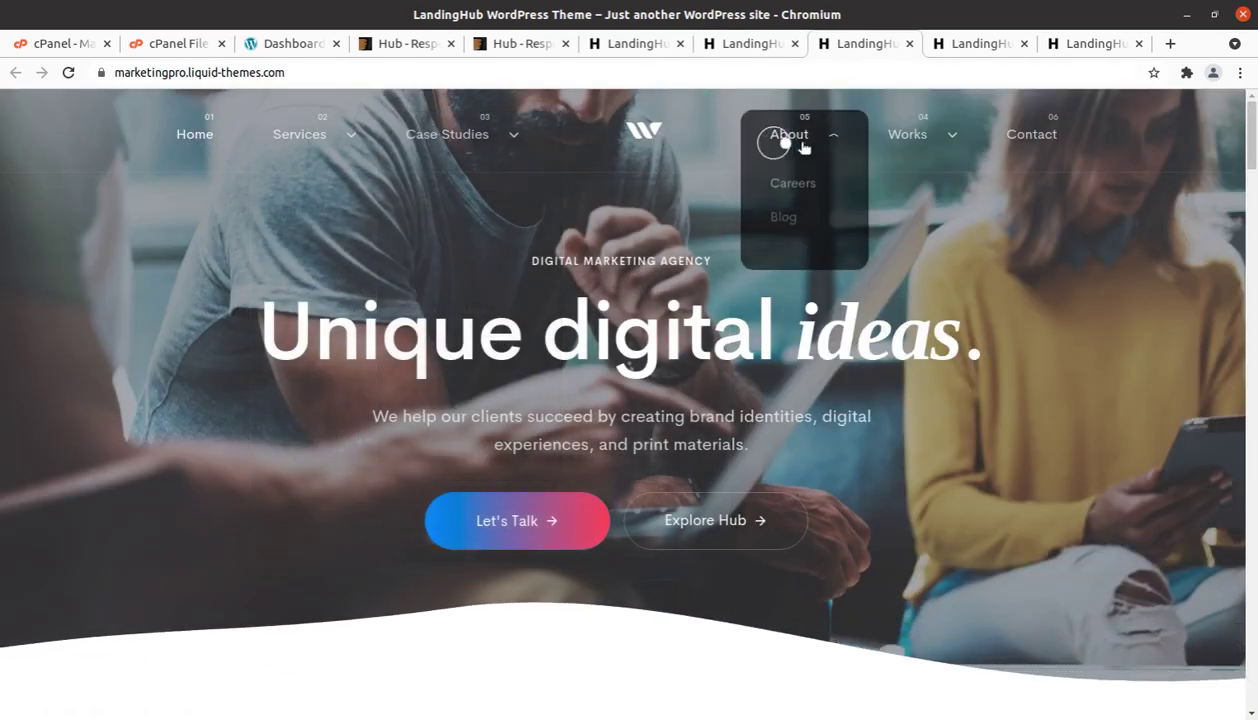
mouse_move(944, 140)
scroll(823, 329, "down", 5)
scroll(323, 376, "down", 3)
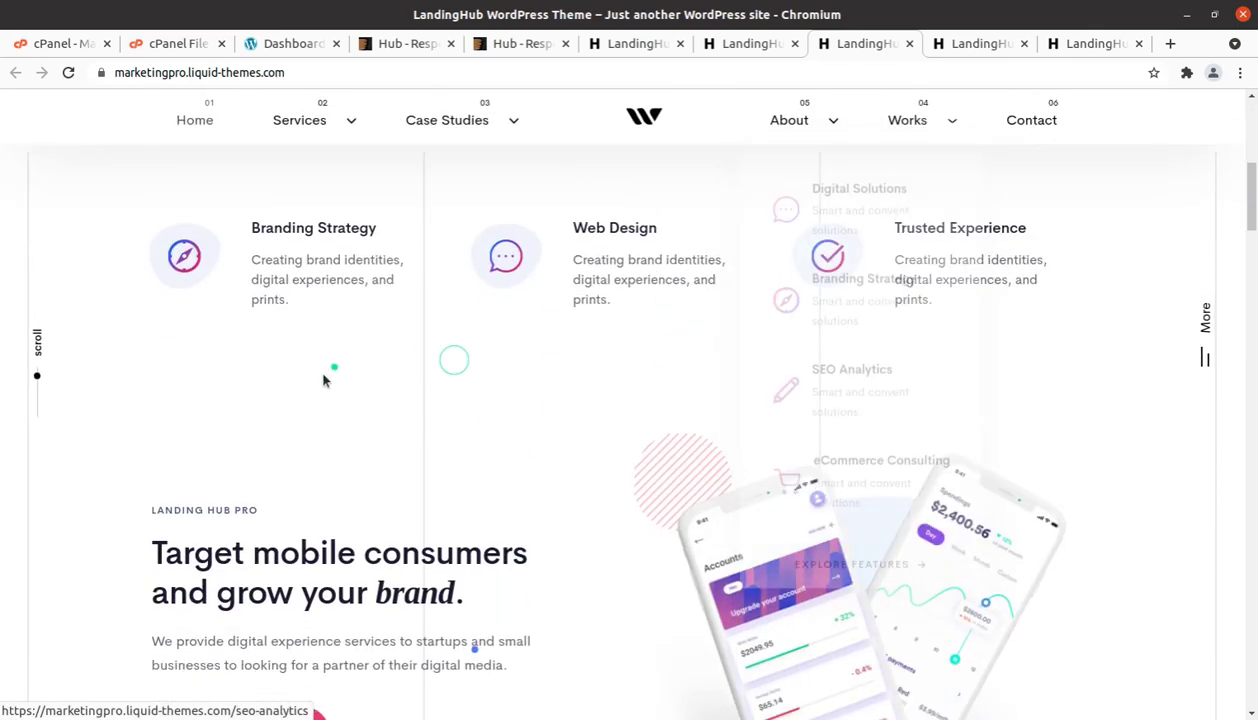
left_click(1205, 349)
left_click(1202, 351)
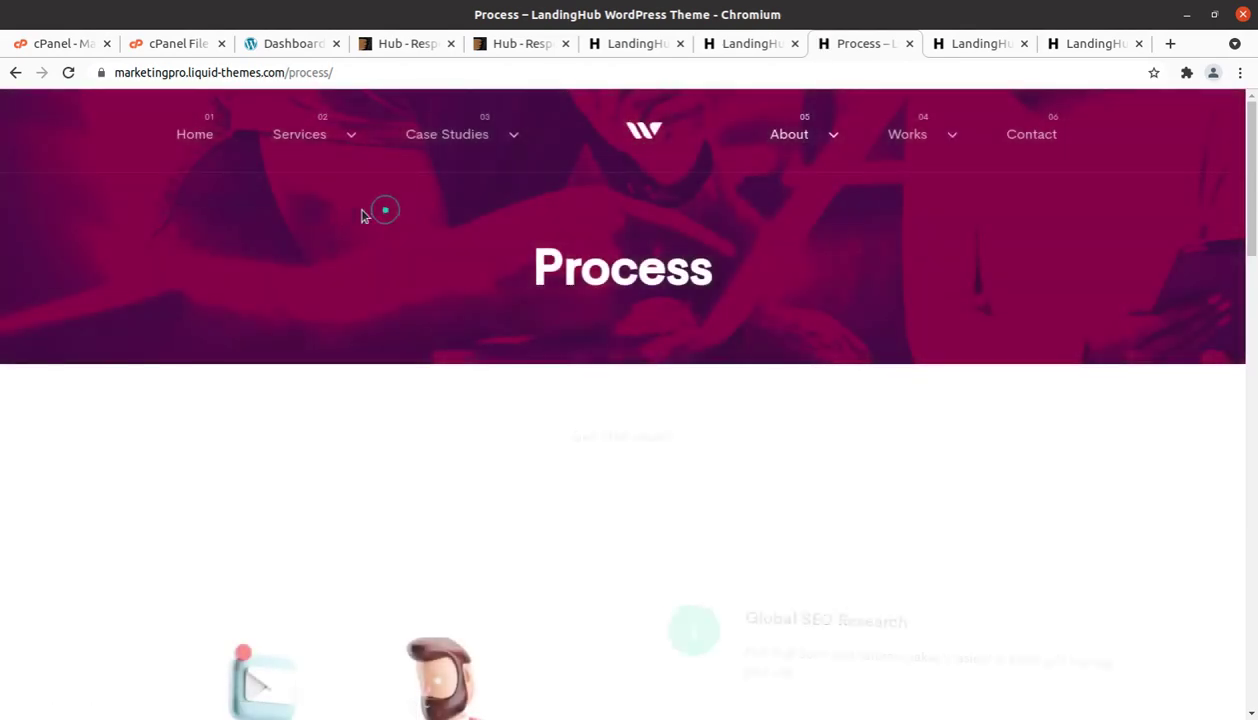
scroll(314, 208, "down", 5)
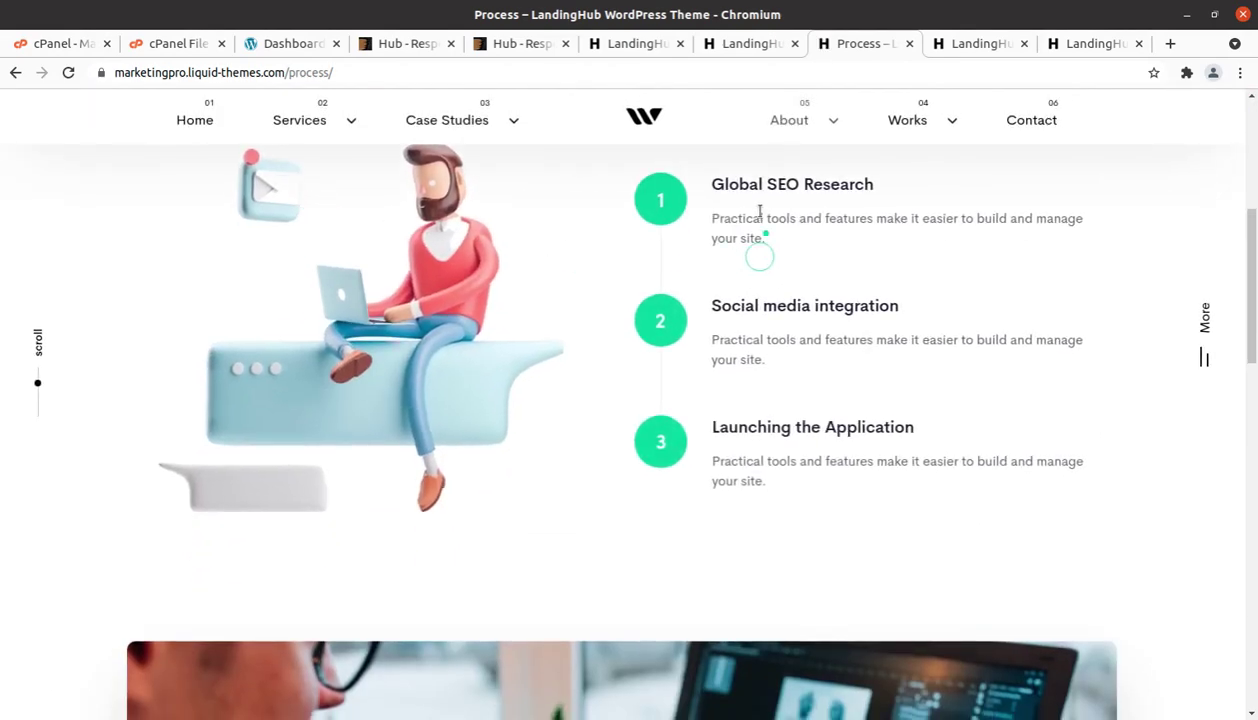
Step: Browse the original Hub demo's list of pre-built sites and its homepage sections
left_click(975, 47)
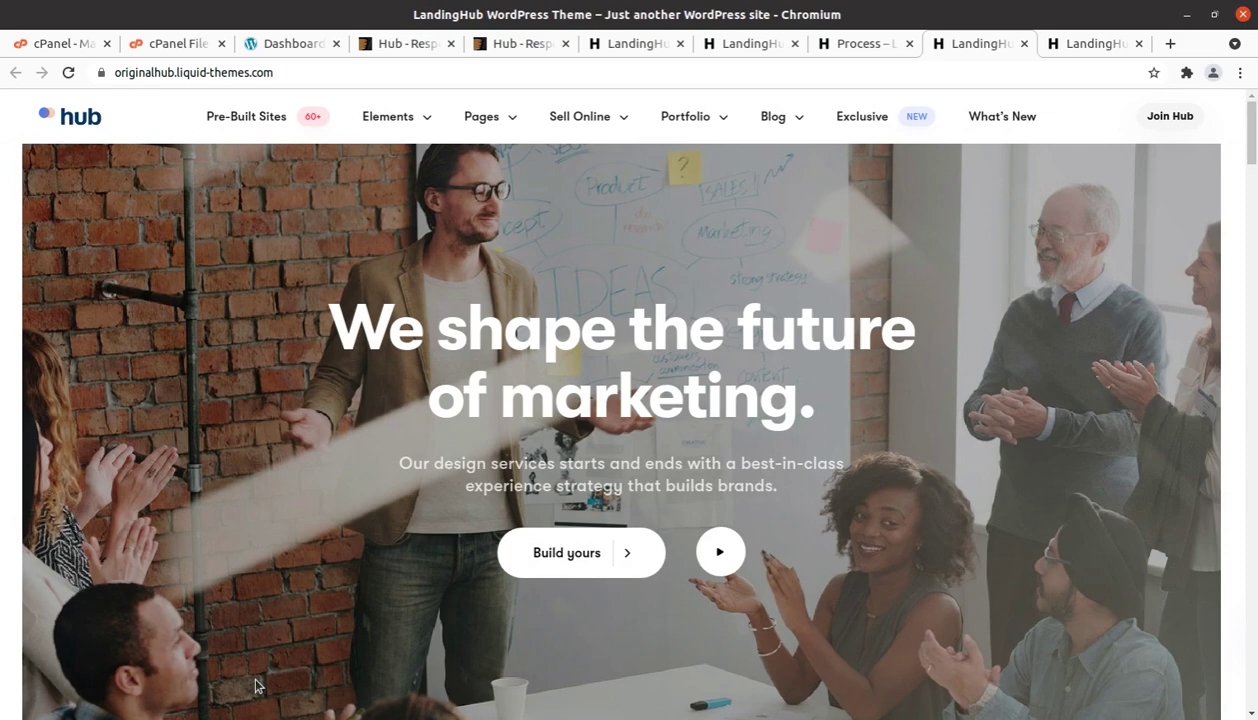
mouse_move(320, 125)
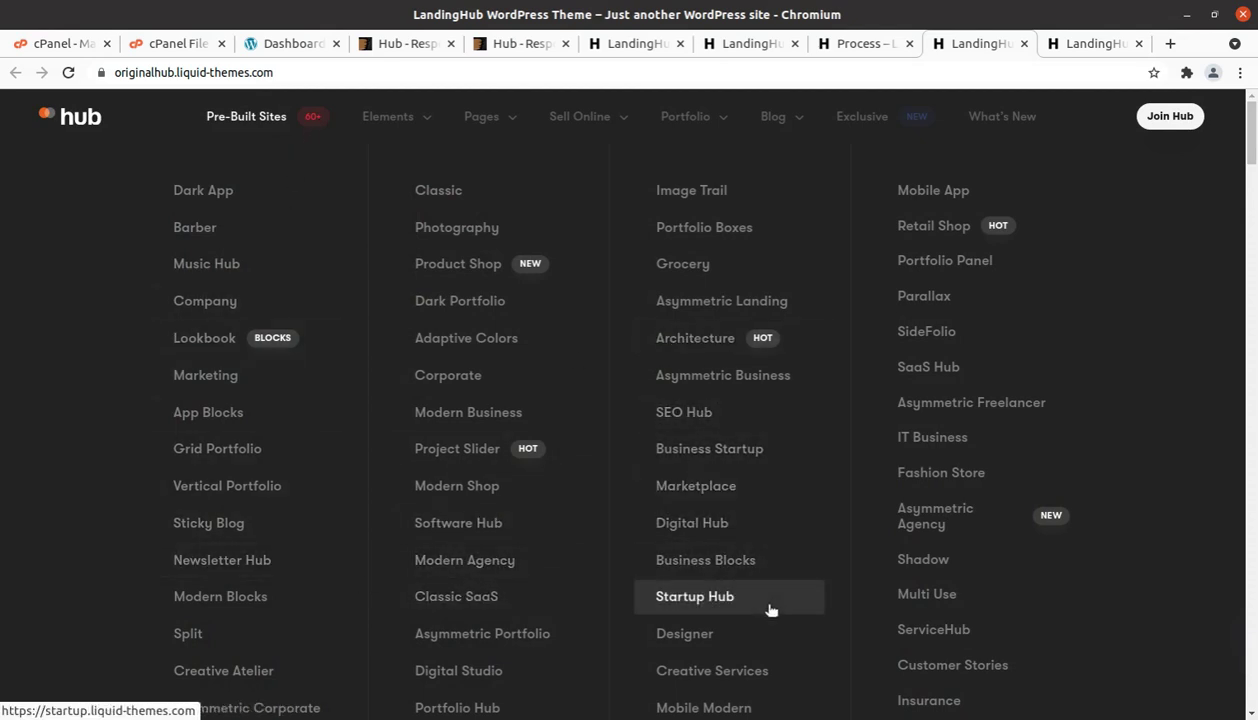
scroll(770, 609, "down", 5)
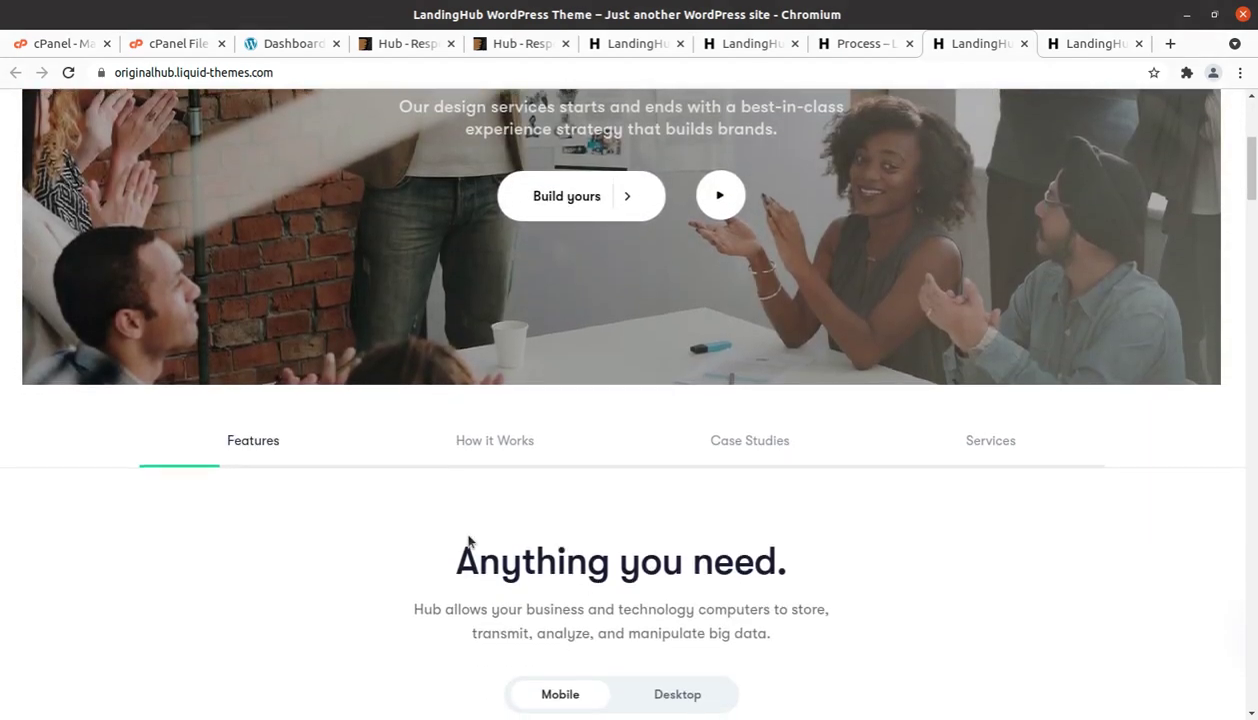
scroll(468, 541, "down", 2)
Step: Look through the classic Hub demo's homepage, and return to the original Hub demo's hero section
left_click(1045, 44)
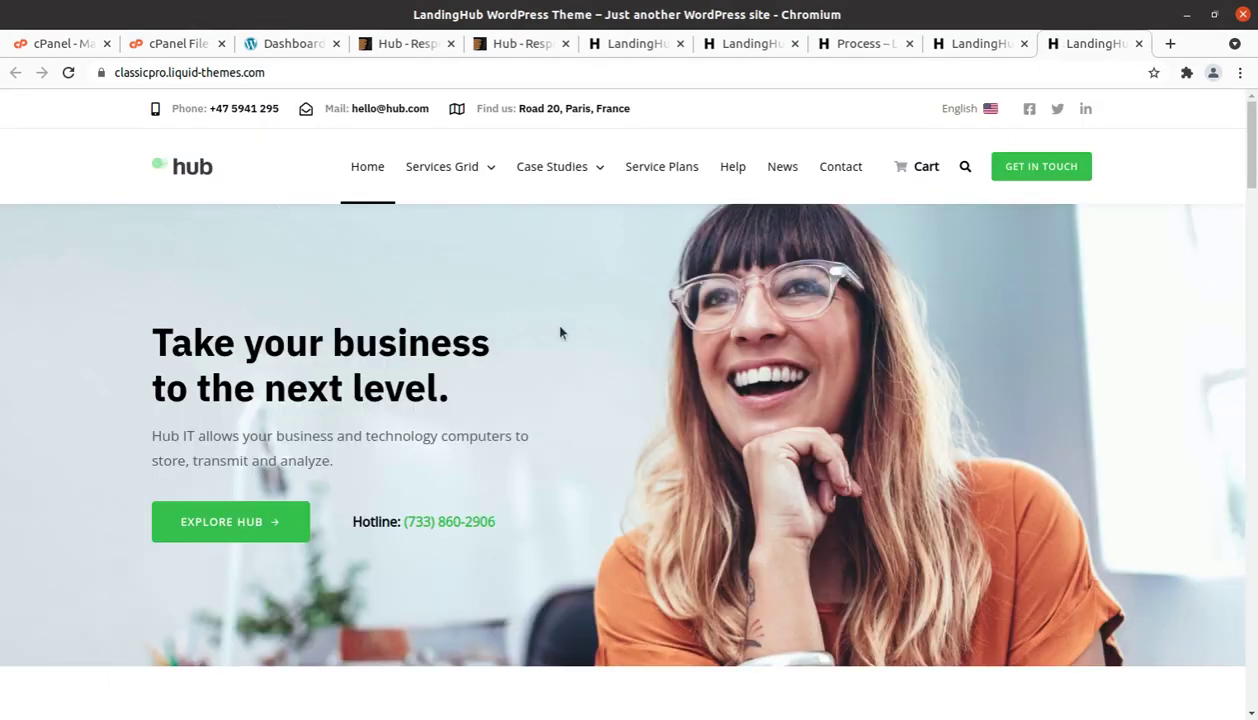
scroll(560, 333, "down", 9)
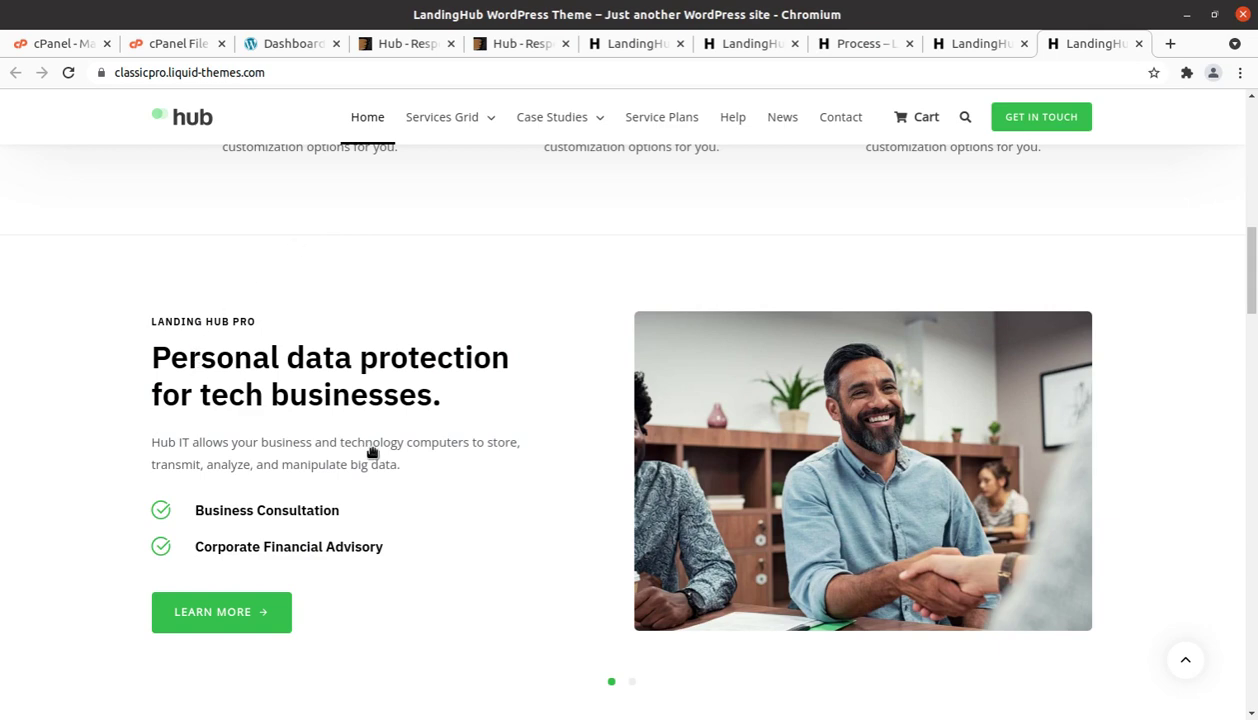
scroll(372, 453, "up", 10)
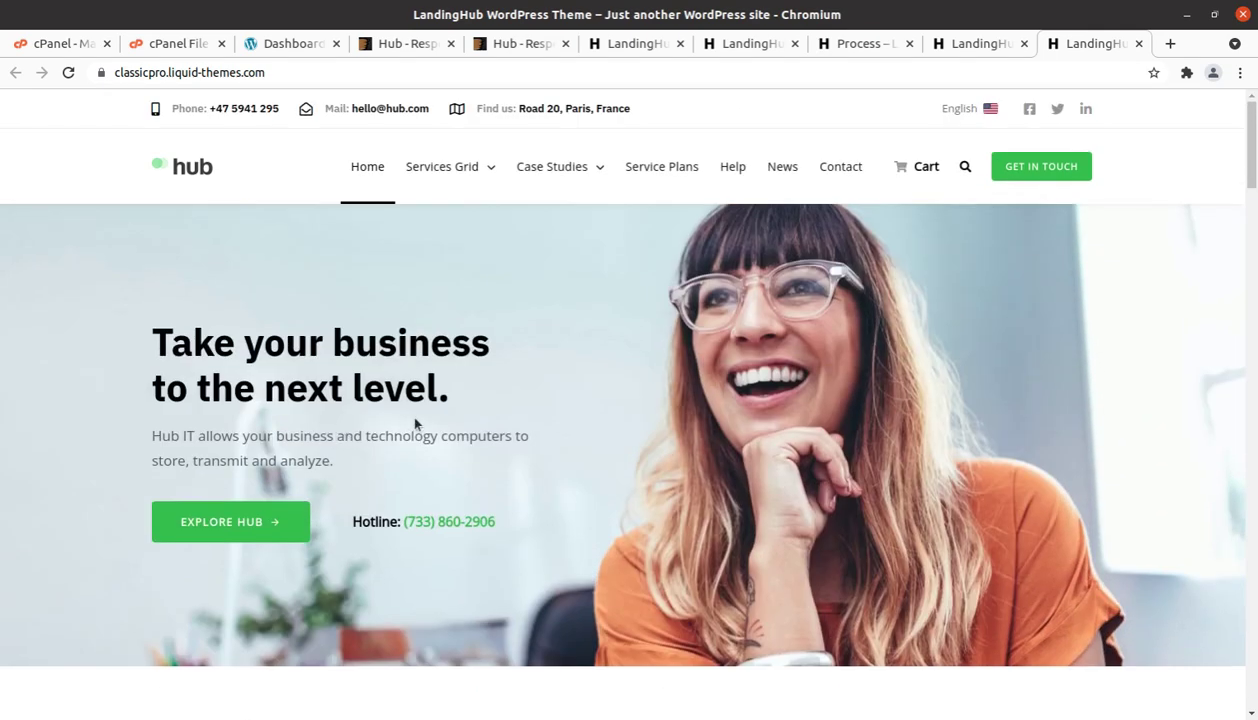
left_click(955, 48)
scroll(851, 371, "up", 5)
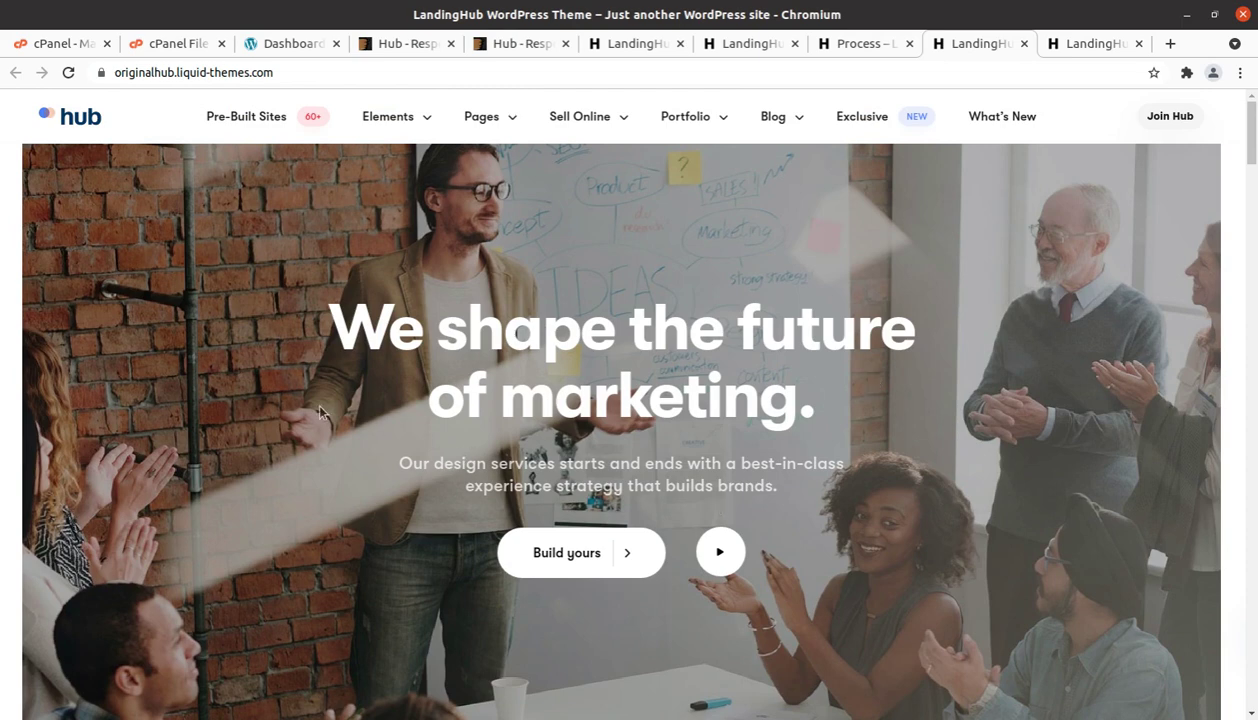
Step: Switch to the WordPress dashboard and check the installed WordPress version under At a Glance
left_click(278, 45)
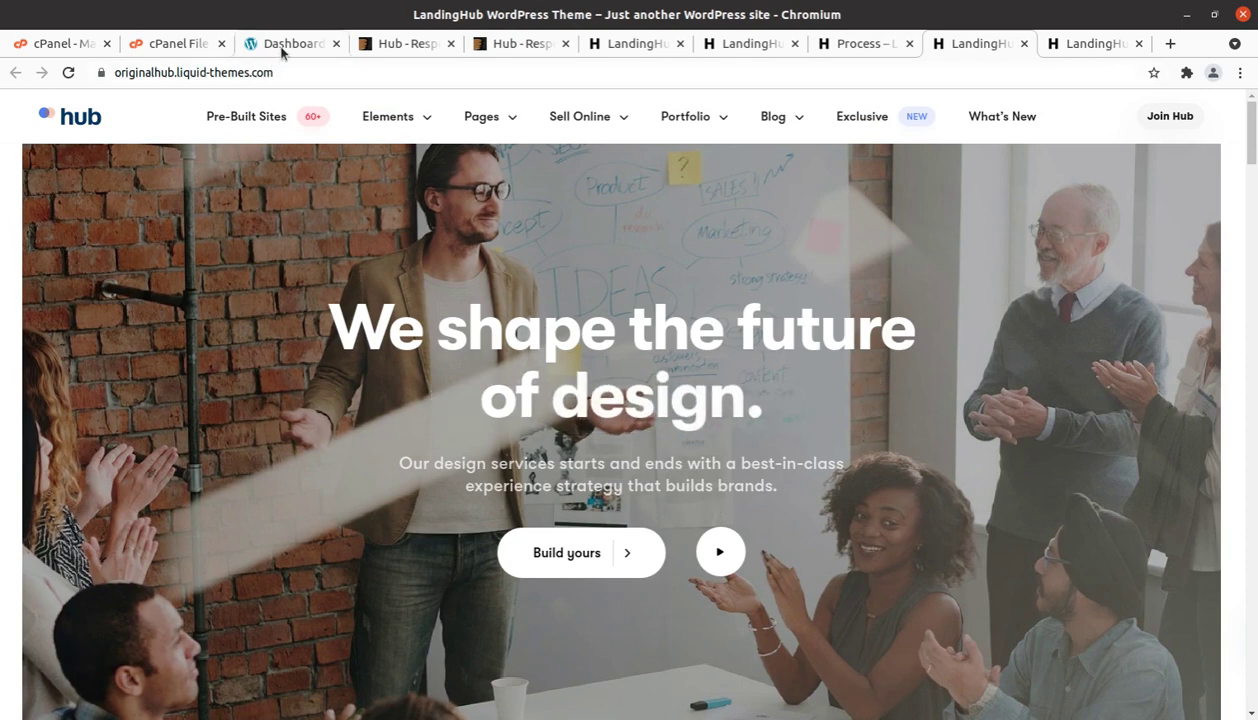
scroll(289, 595, "down", 2)
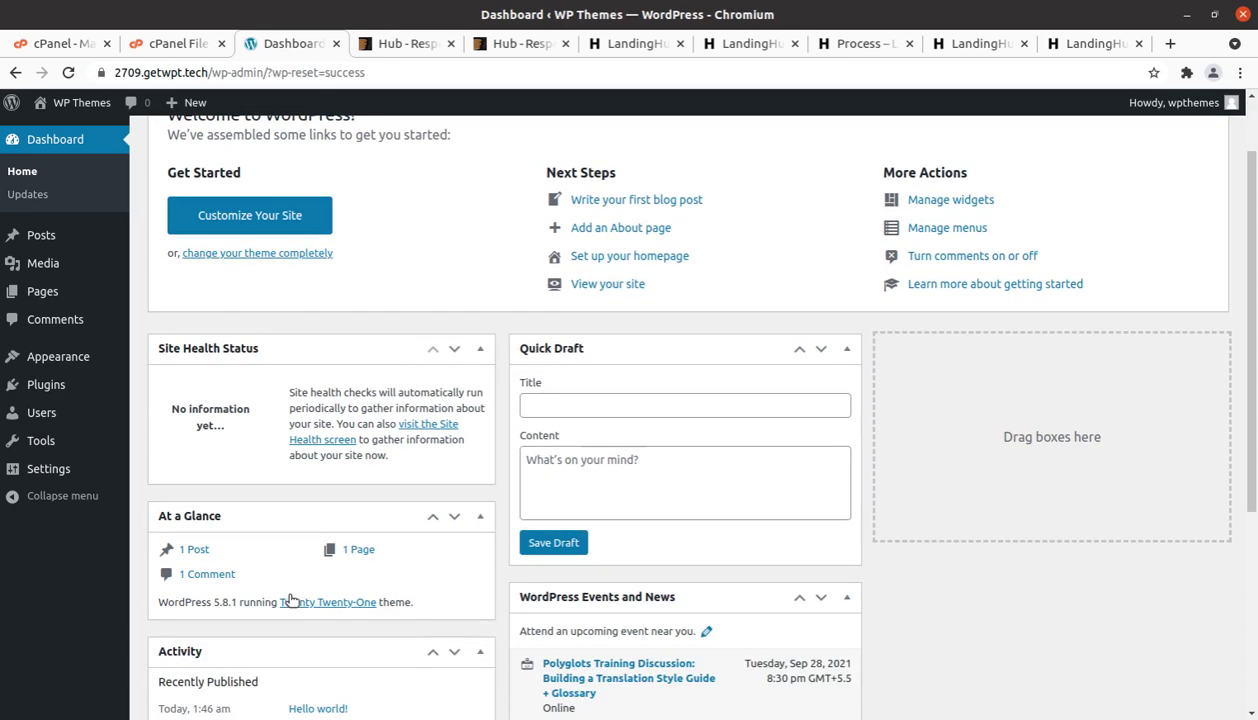
scroll(417, 582, "down", 2)
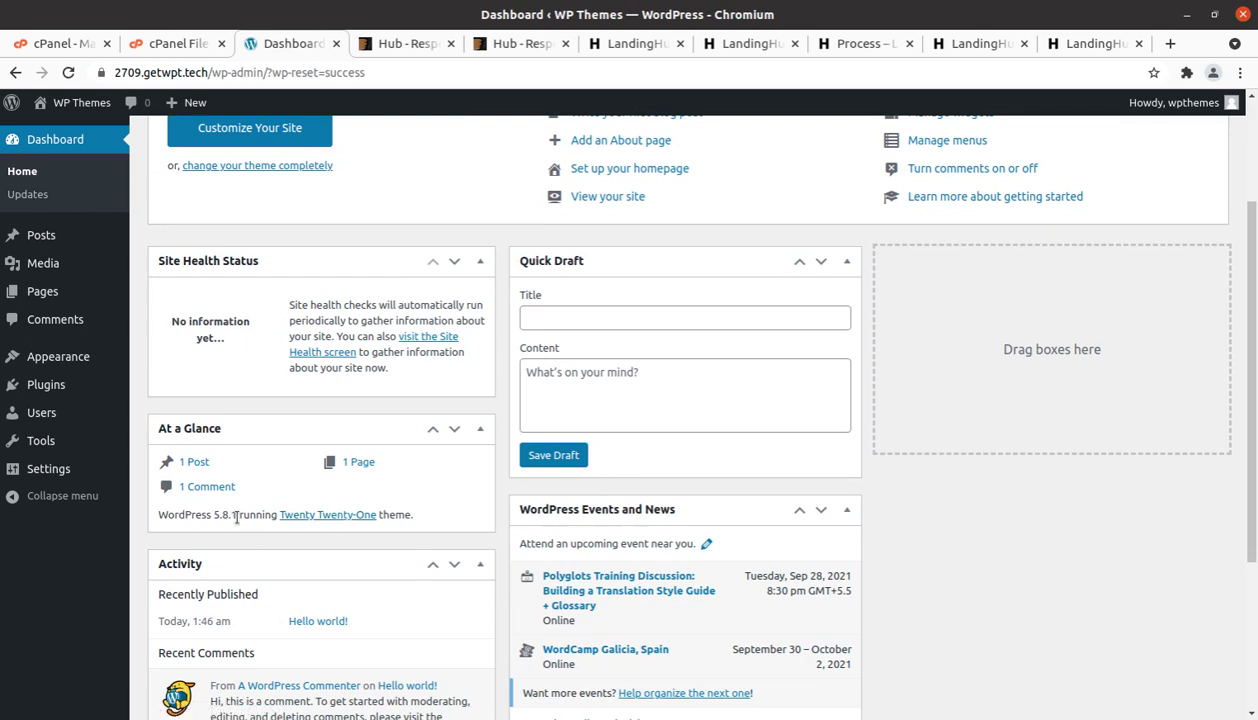
left_click_drag(236, 517, 206, 512)
Step: Switch to the file manager's Hub_v1.3 folder and view the bundled plugin archives in its Plugins folder
key("alt+Tab")
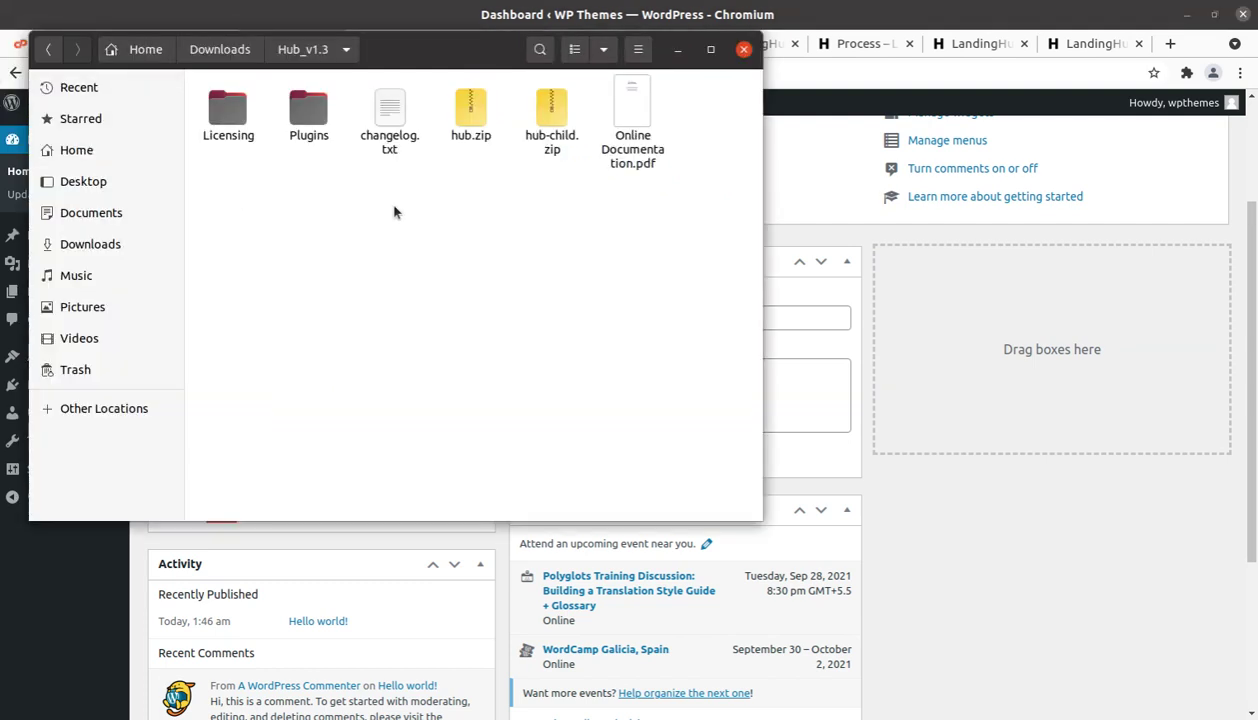
left_click(238, 124)
double_click(313, 117)
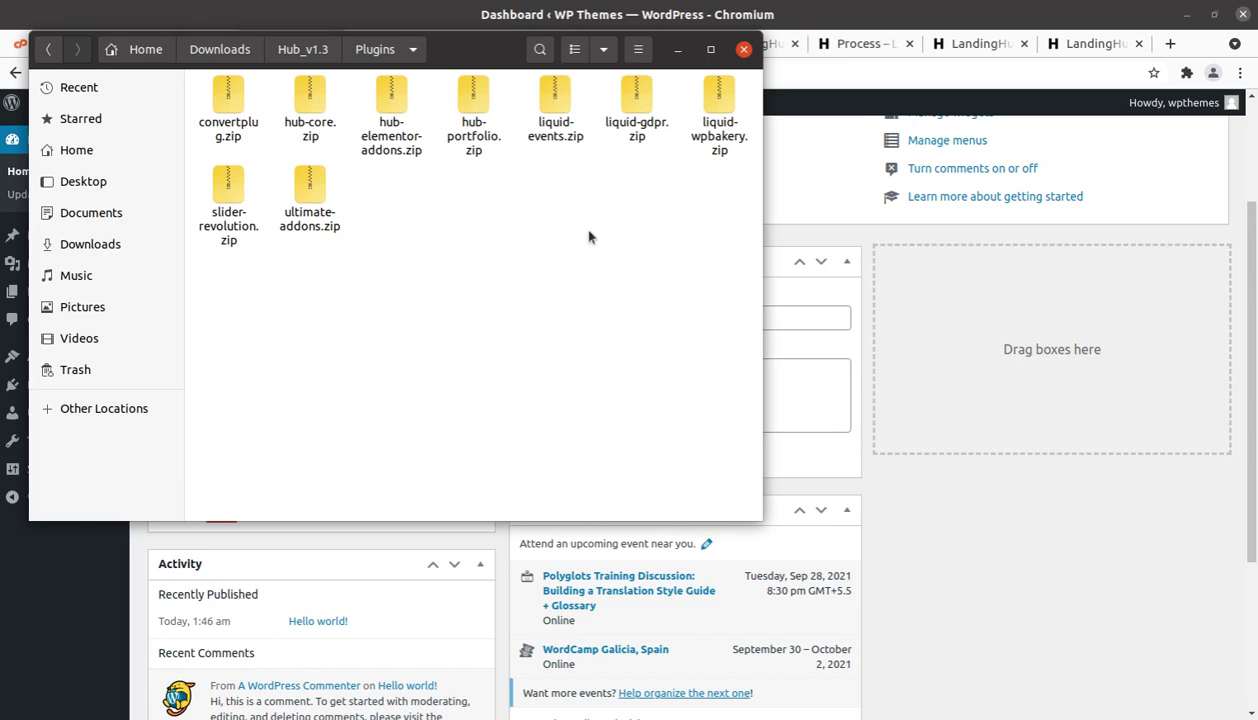
left_click(314, 57)
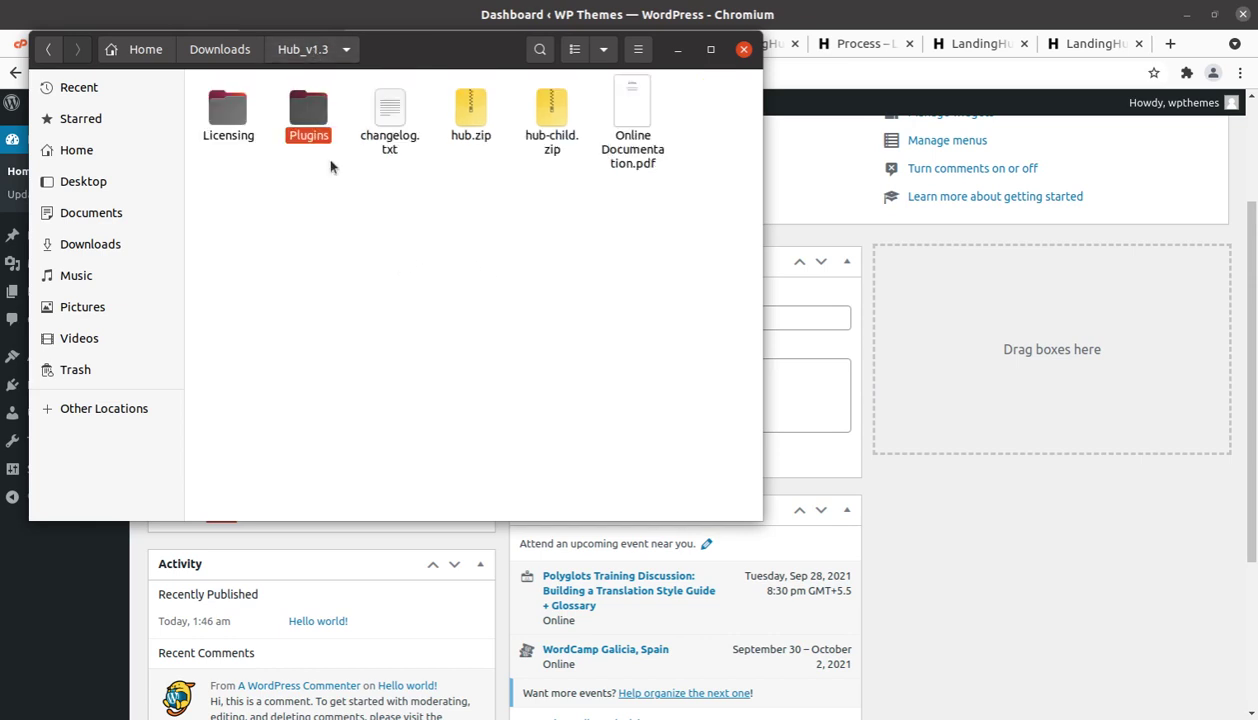
Step: Inspect changelog.txt, hub.zip, hub-child.zip and Online Documentation.pdf in the Hub_v1.3 folder
left_click(384, 125)
left_click(460, 118)
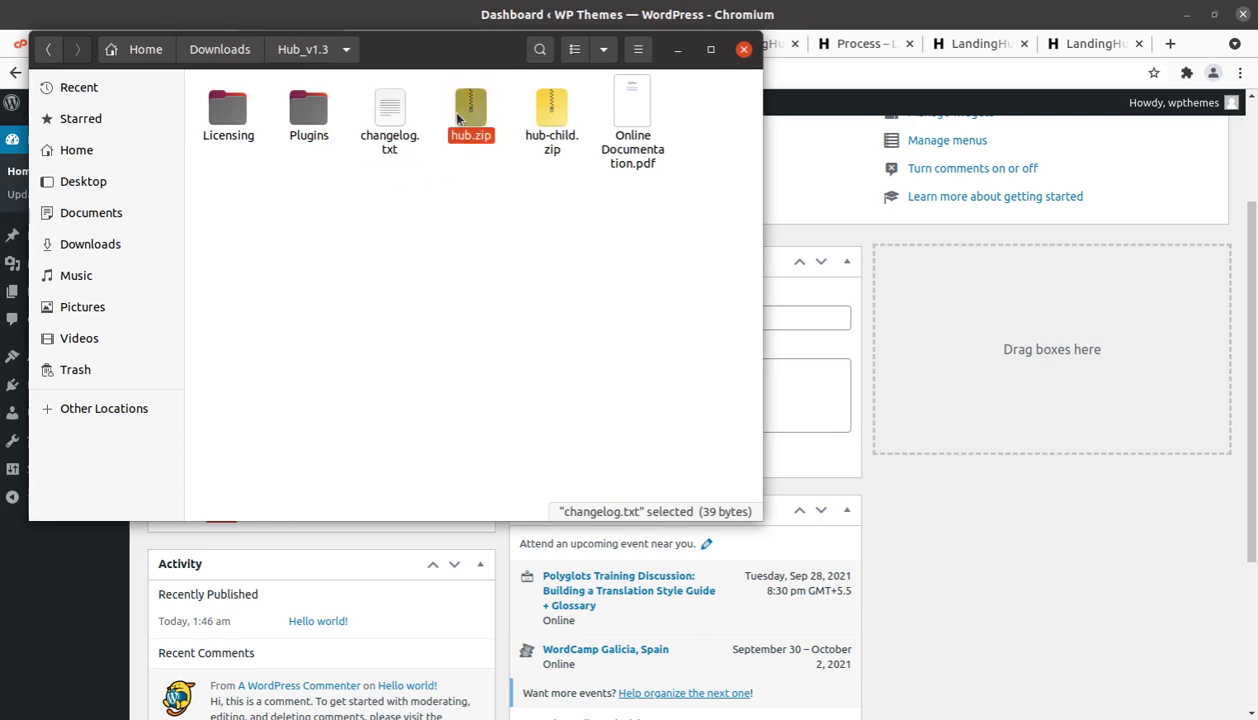
left_click(549, 120)
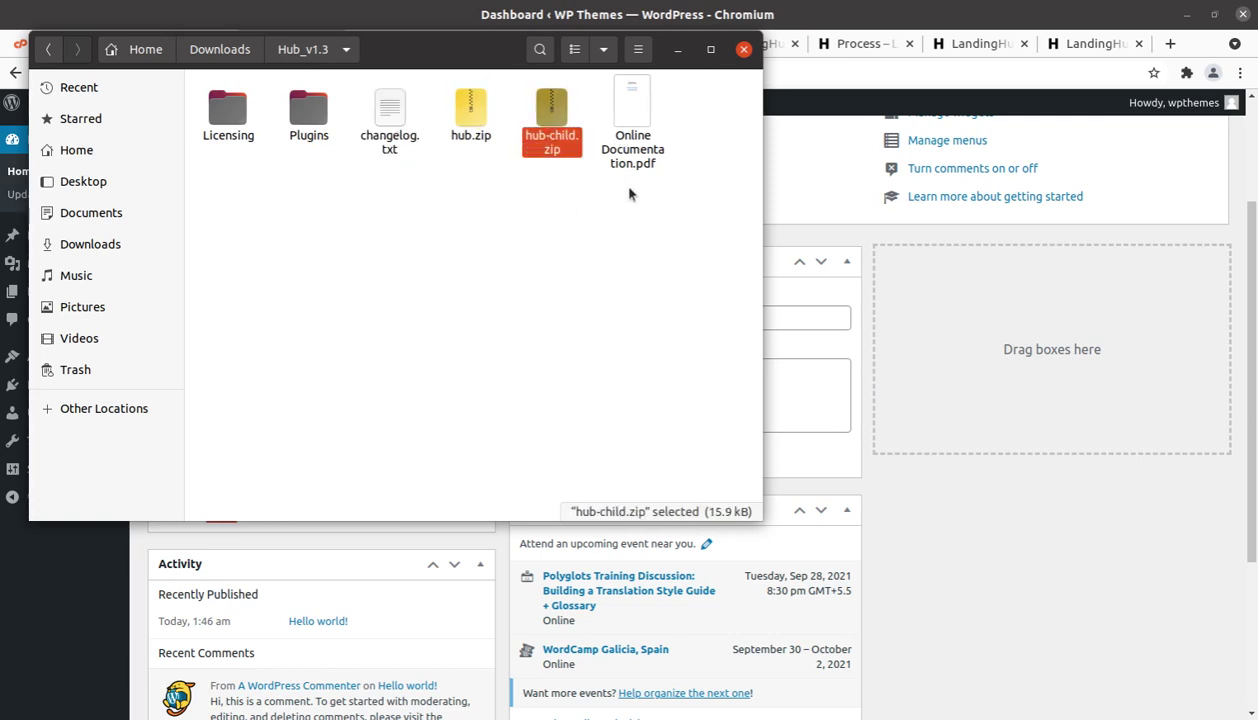
left_click(628, 130)
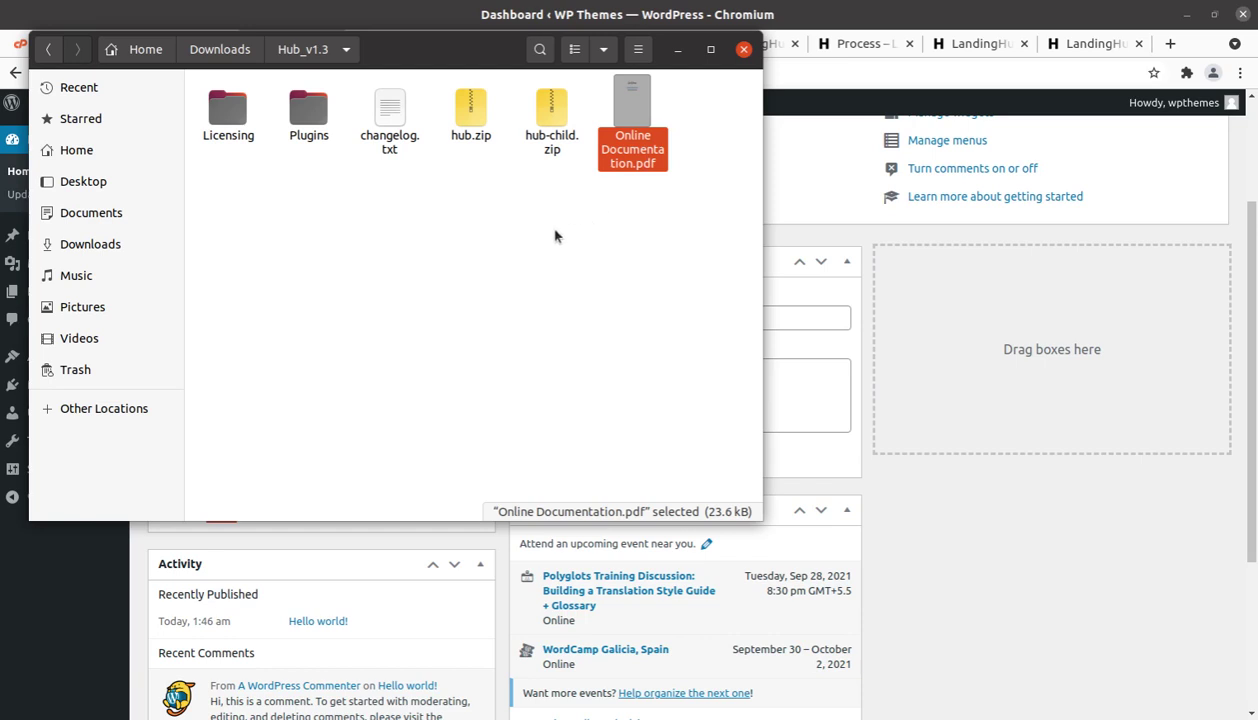
left_click(465, 110)
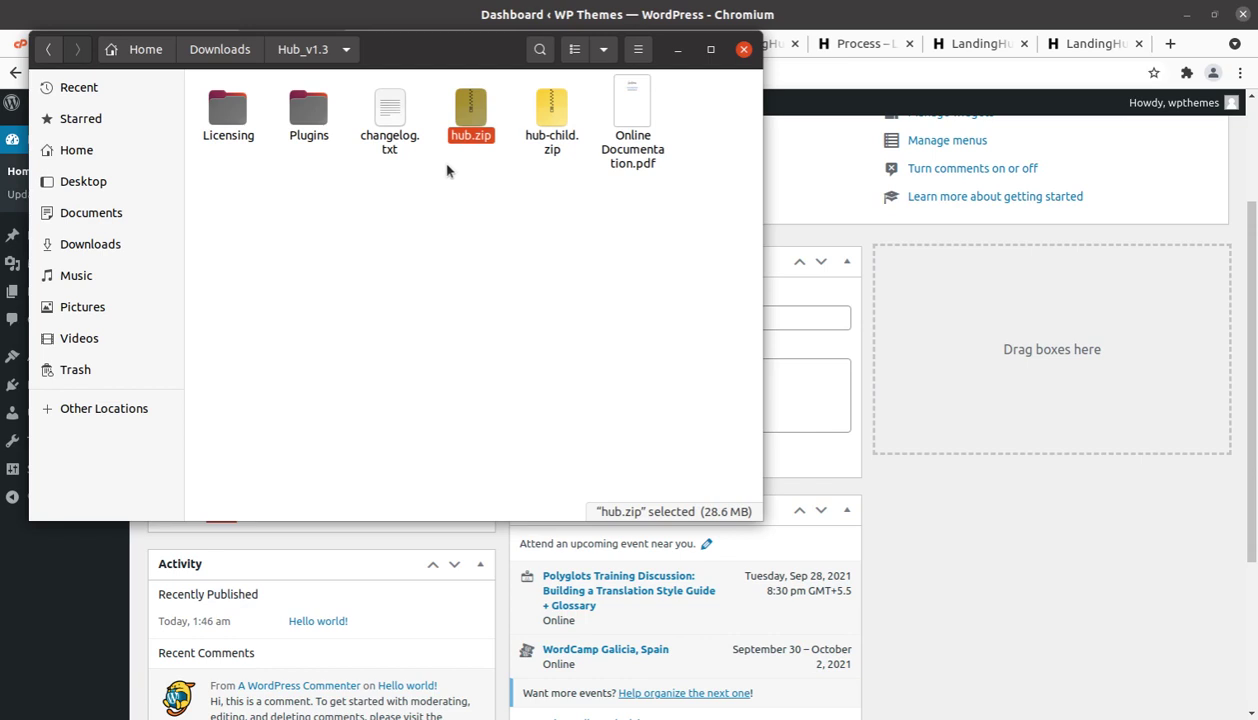
Step: Check the Plugins folder's archives again and minimize the file manager to return to the WordPress dashboard
double_click(309, 112)
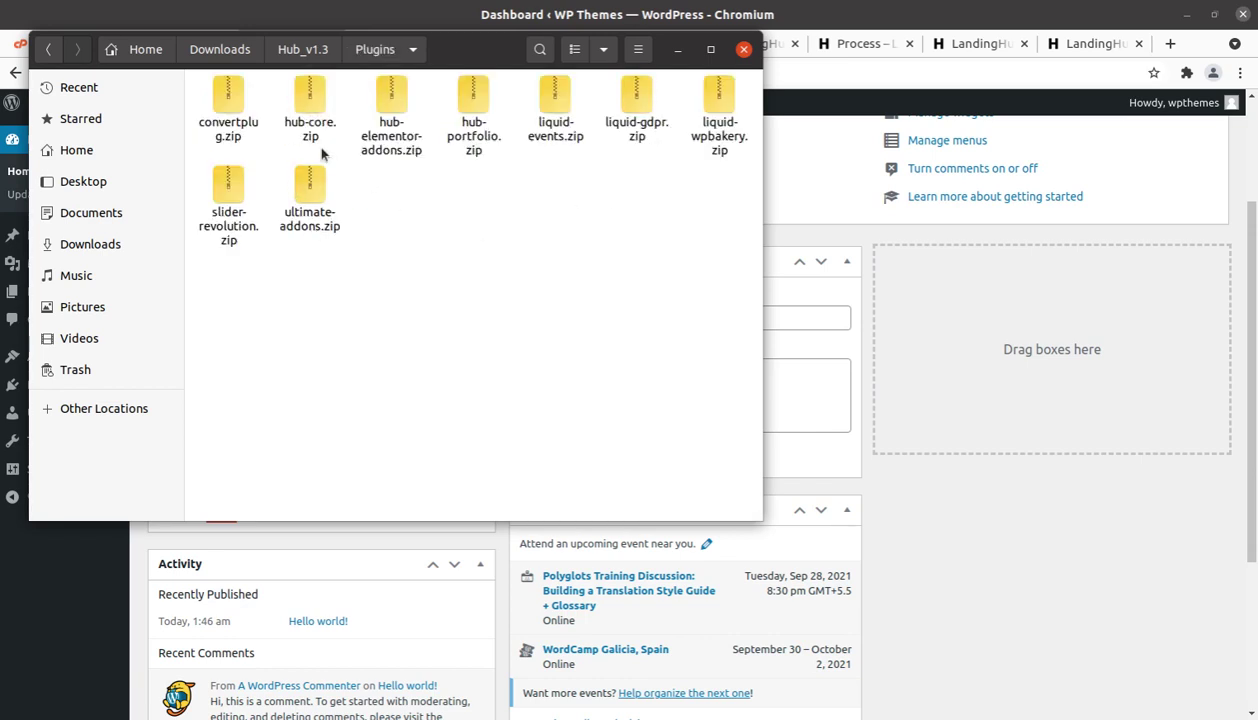
left_click(316, 49)
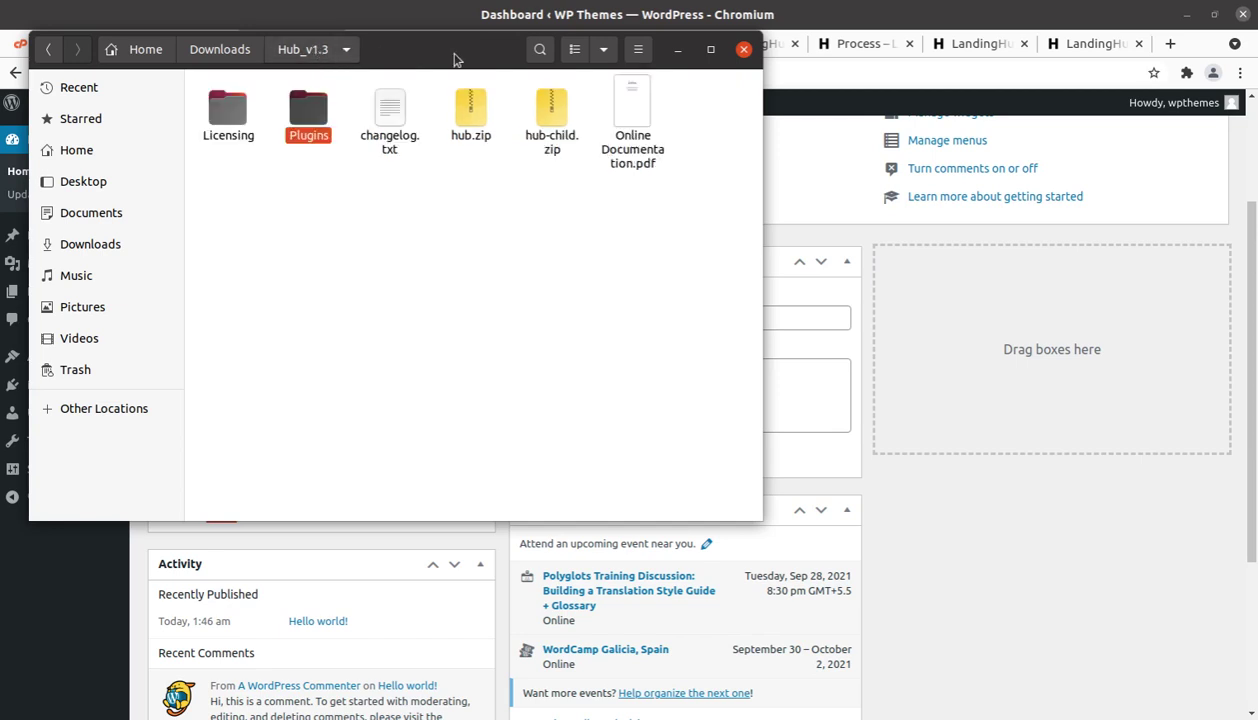
left_click(677, 49)
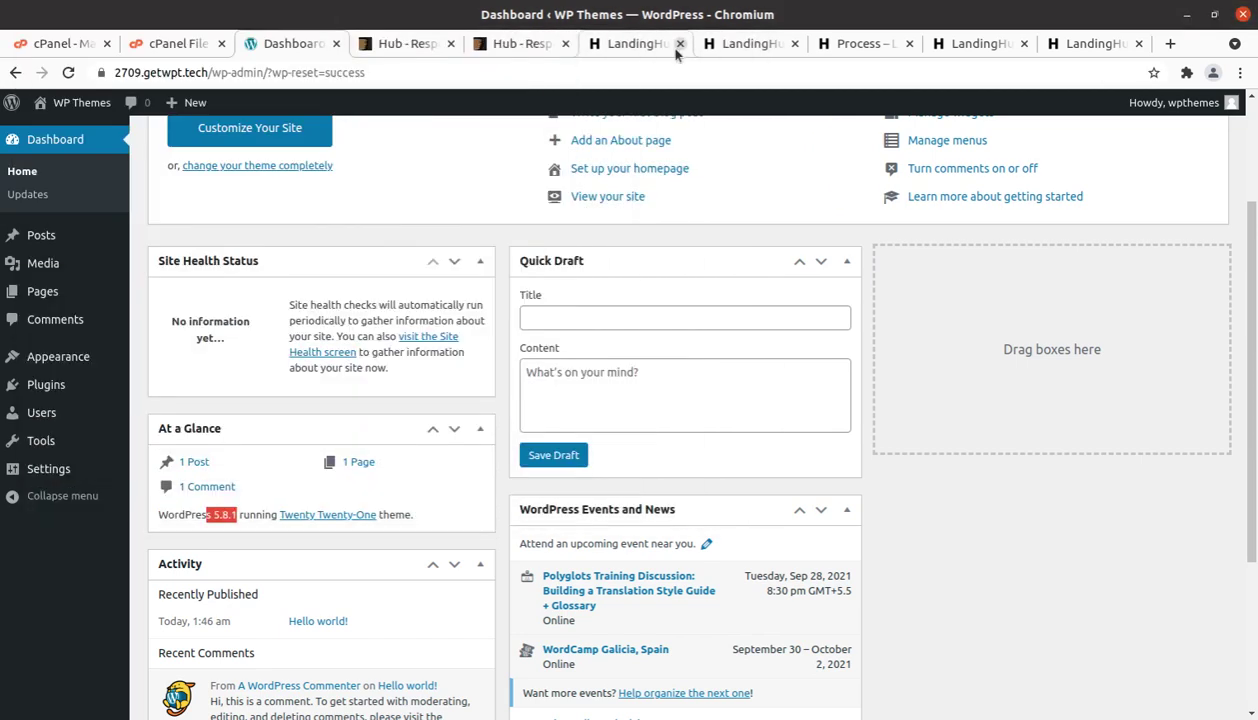
Step: Open the zip upload form for adding a new theme in WordPress
mouse_move(85, 358)
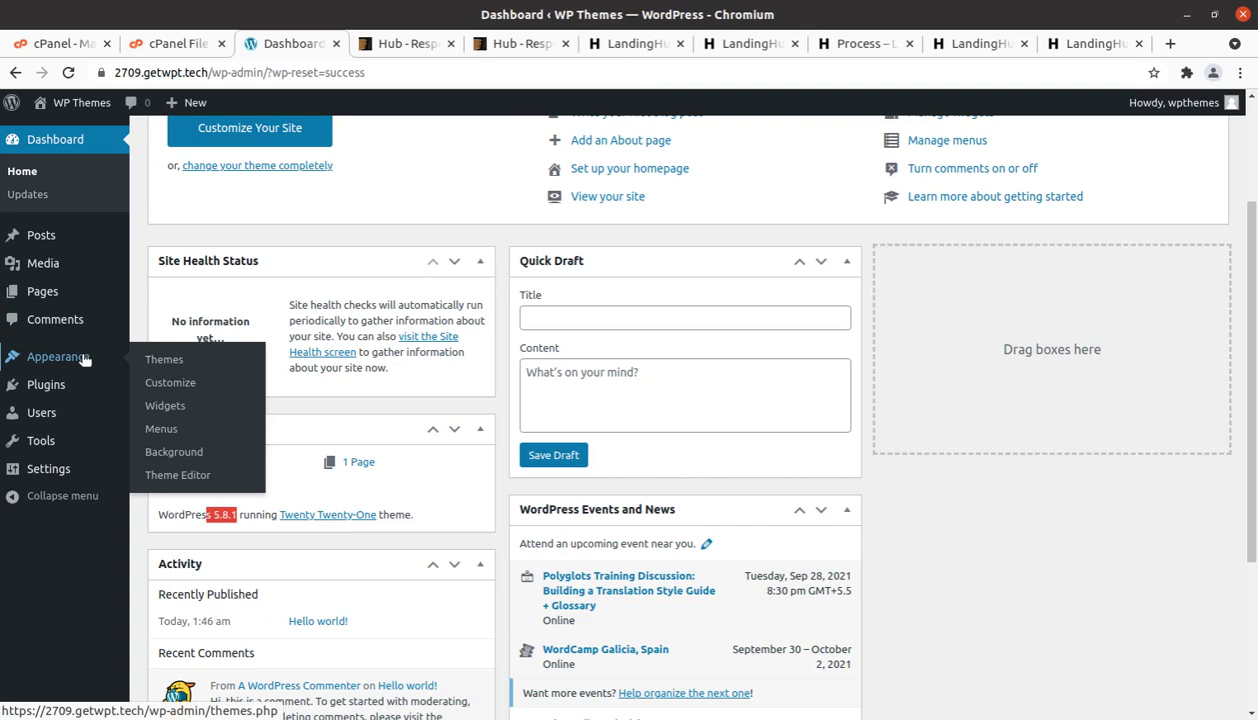
left_click(174, 367)
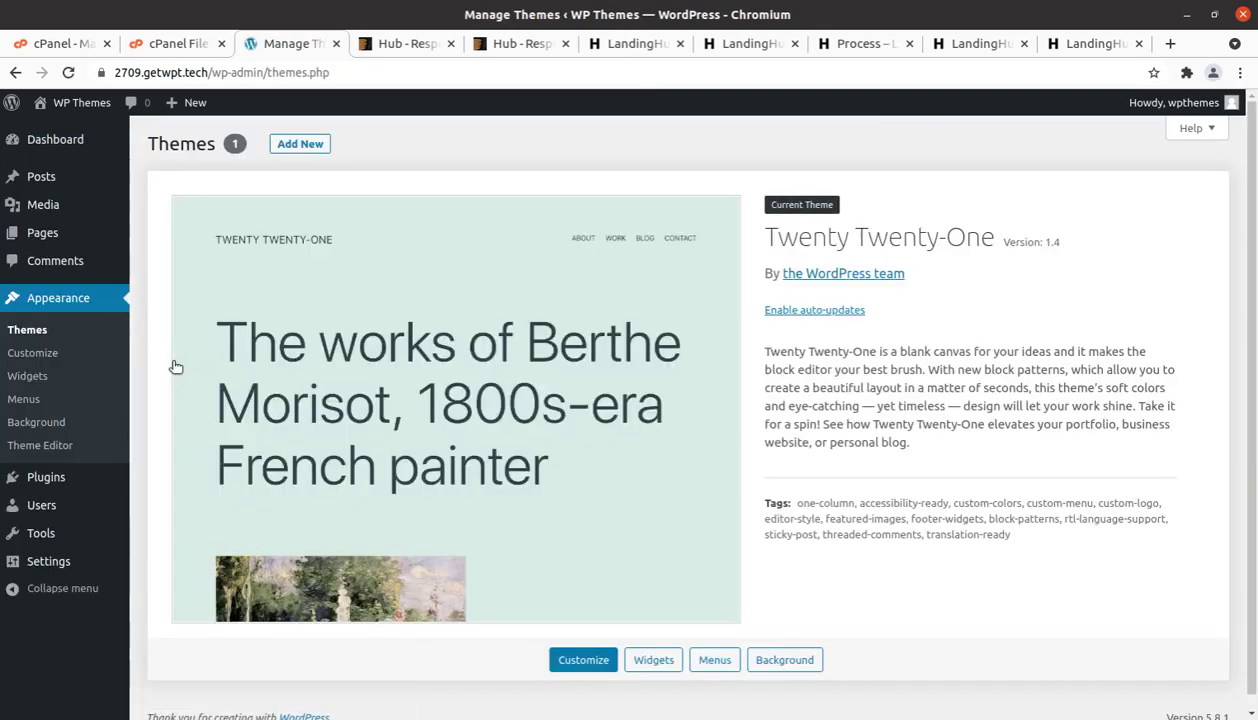
left_click(312, 145)
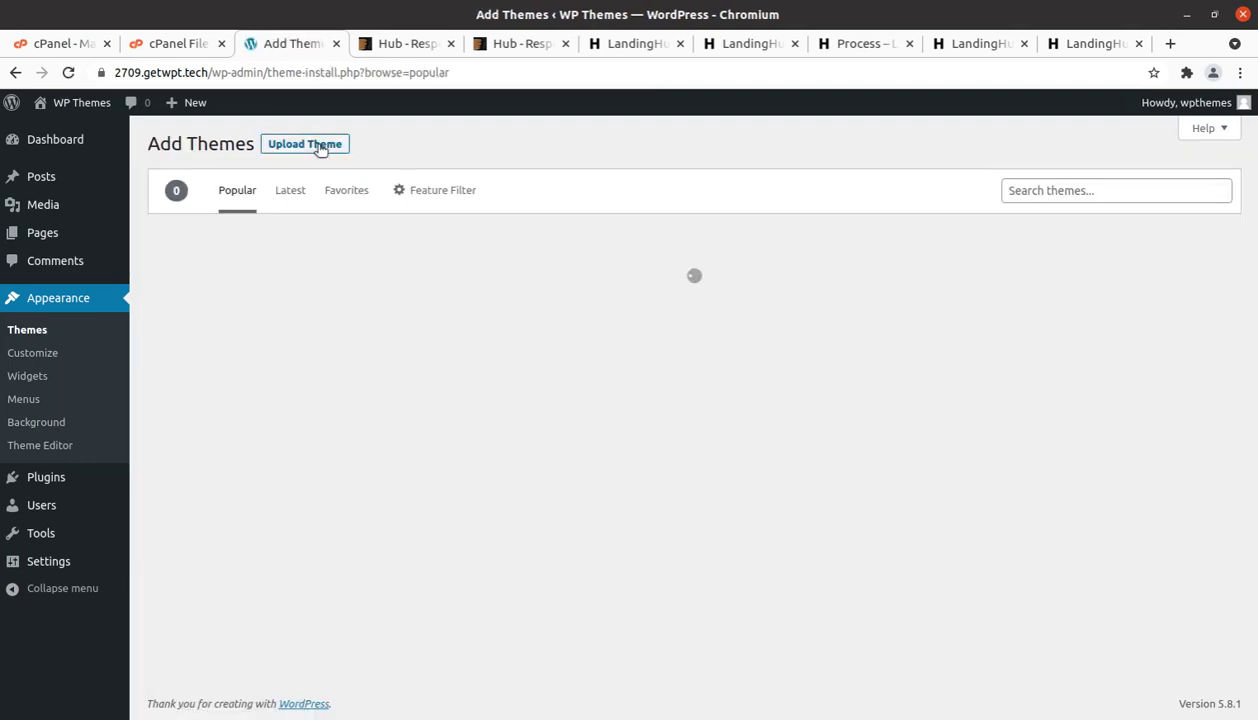
left_click(314, 145)
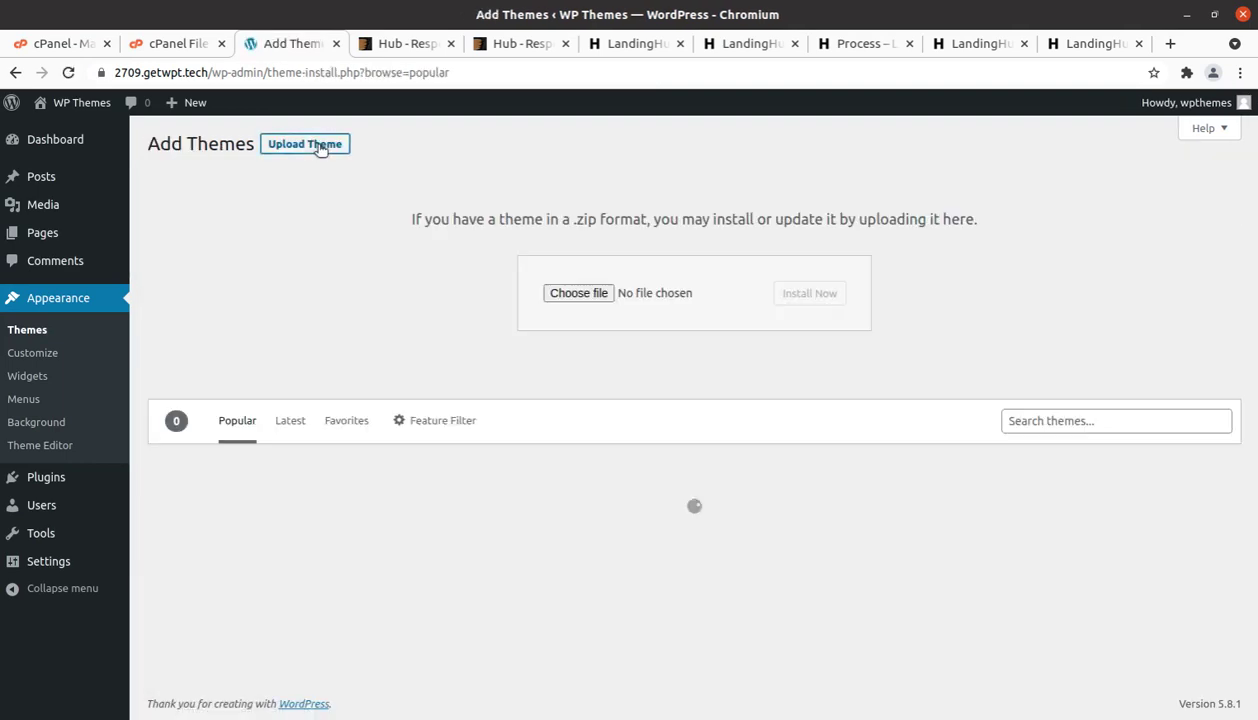
left_click(553, 291)
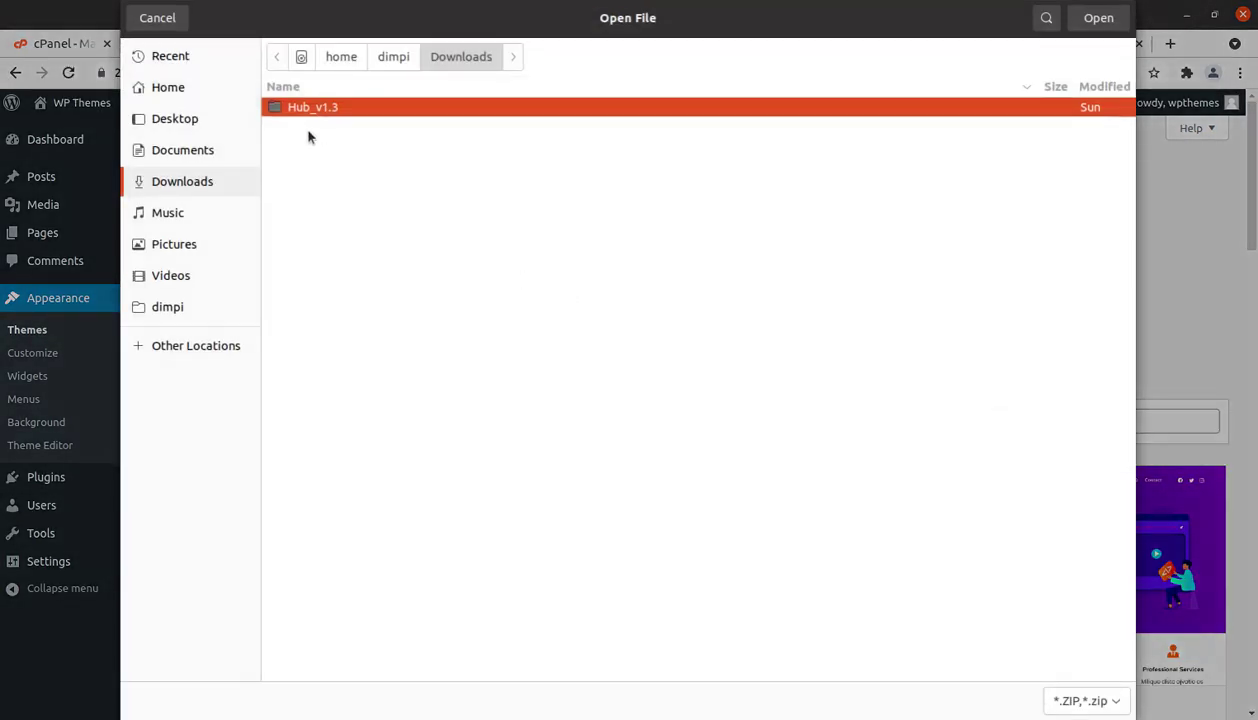
double_click(293, 112)
left_click(323, 148)
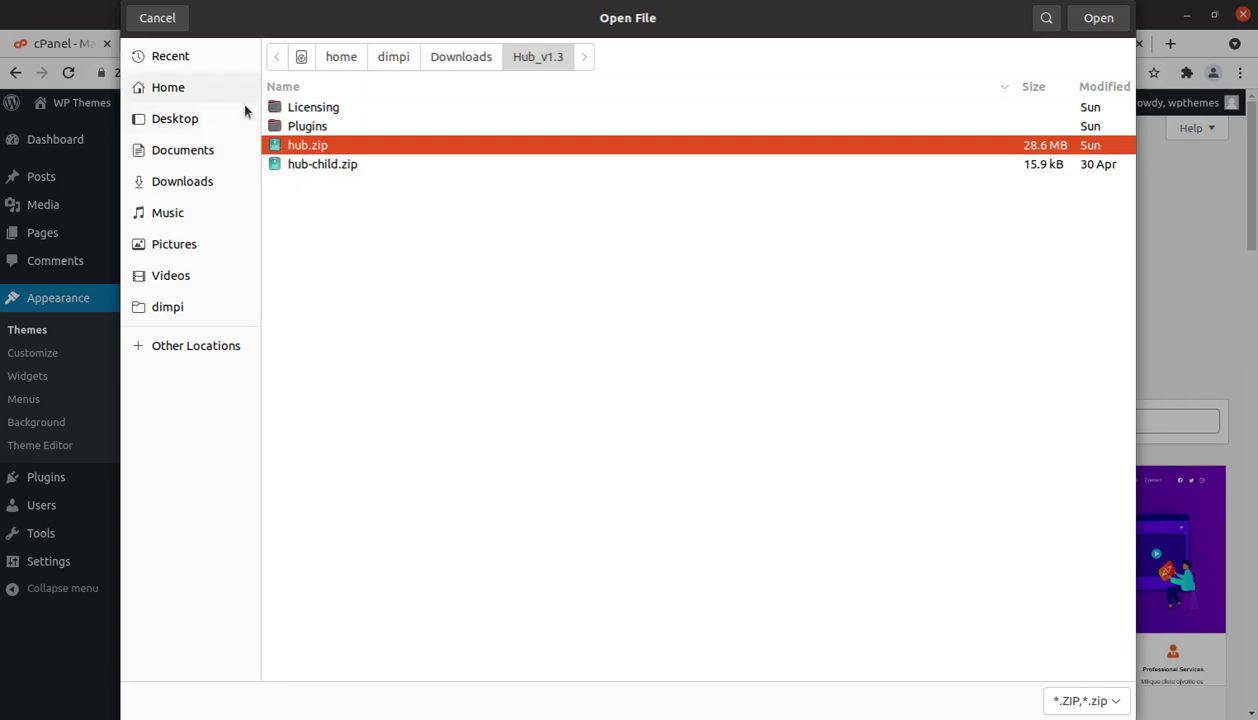
left_click(158, 19)
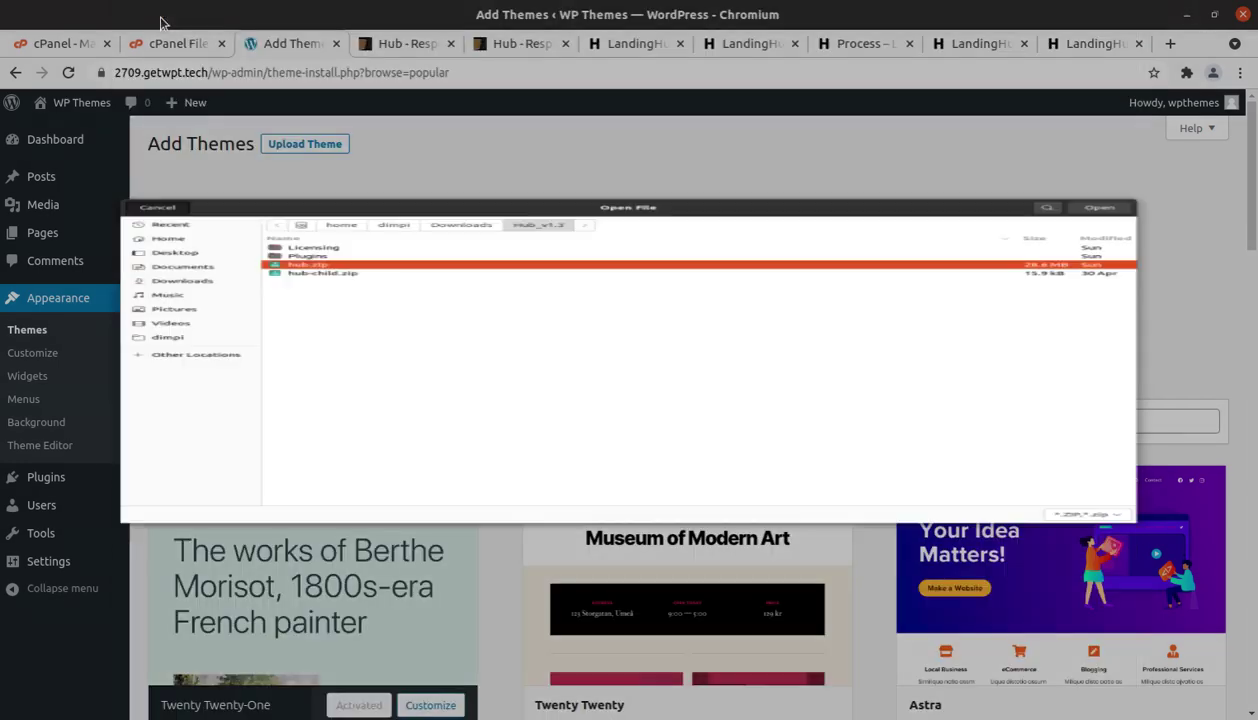
Step: Switch to the cPanel File Manager and open the themes folder inside wp-content
left_click(177, 44)
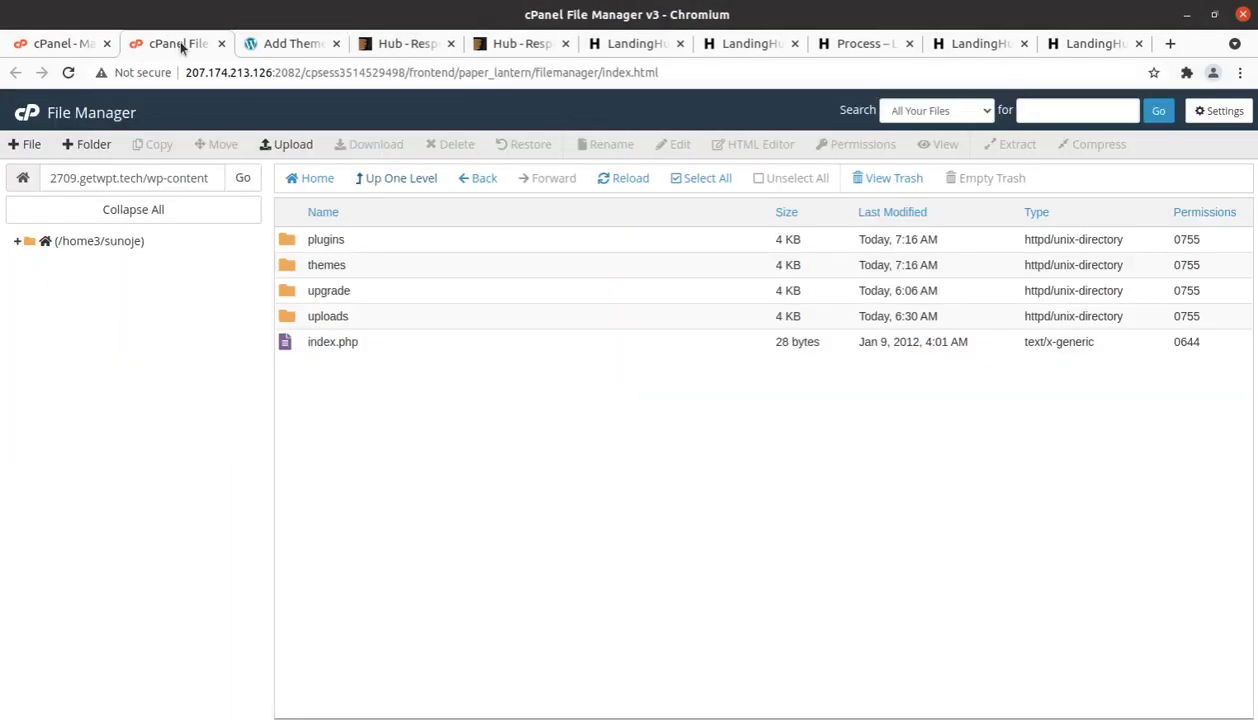
left_click(352, 265)
double_click(352, 265)
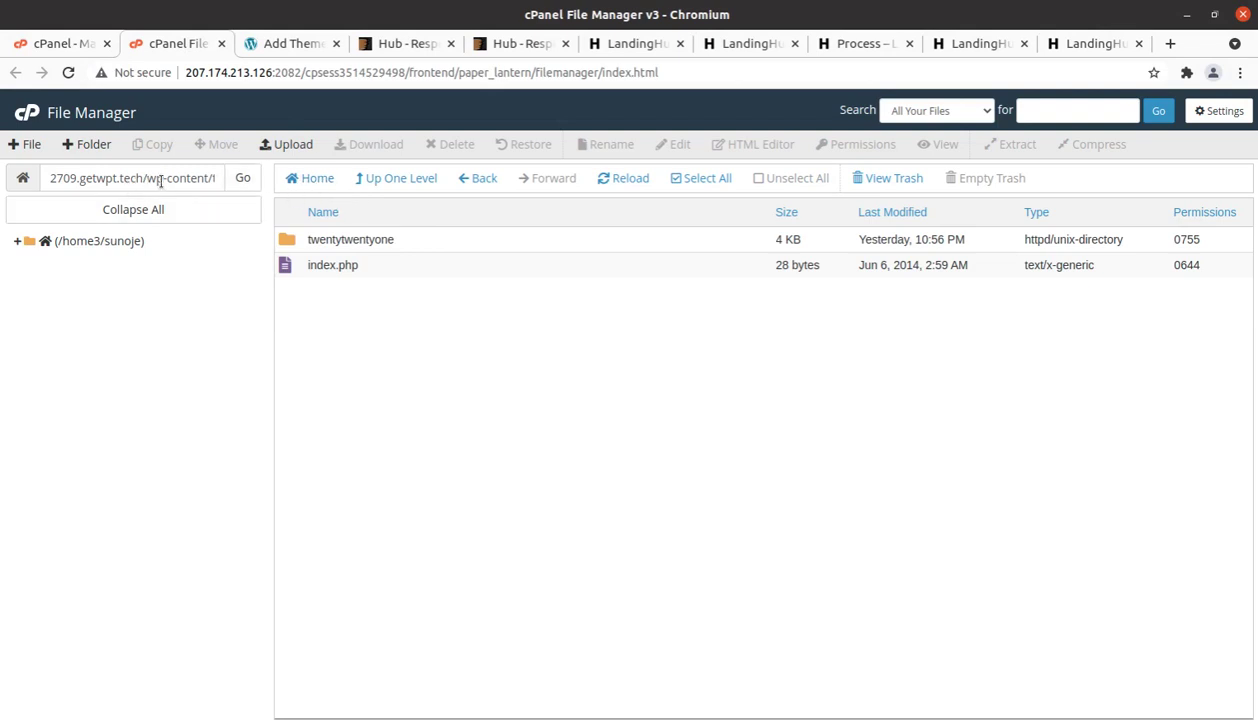
left_click_drag(146, 177, 218, 178)
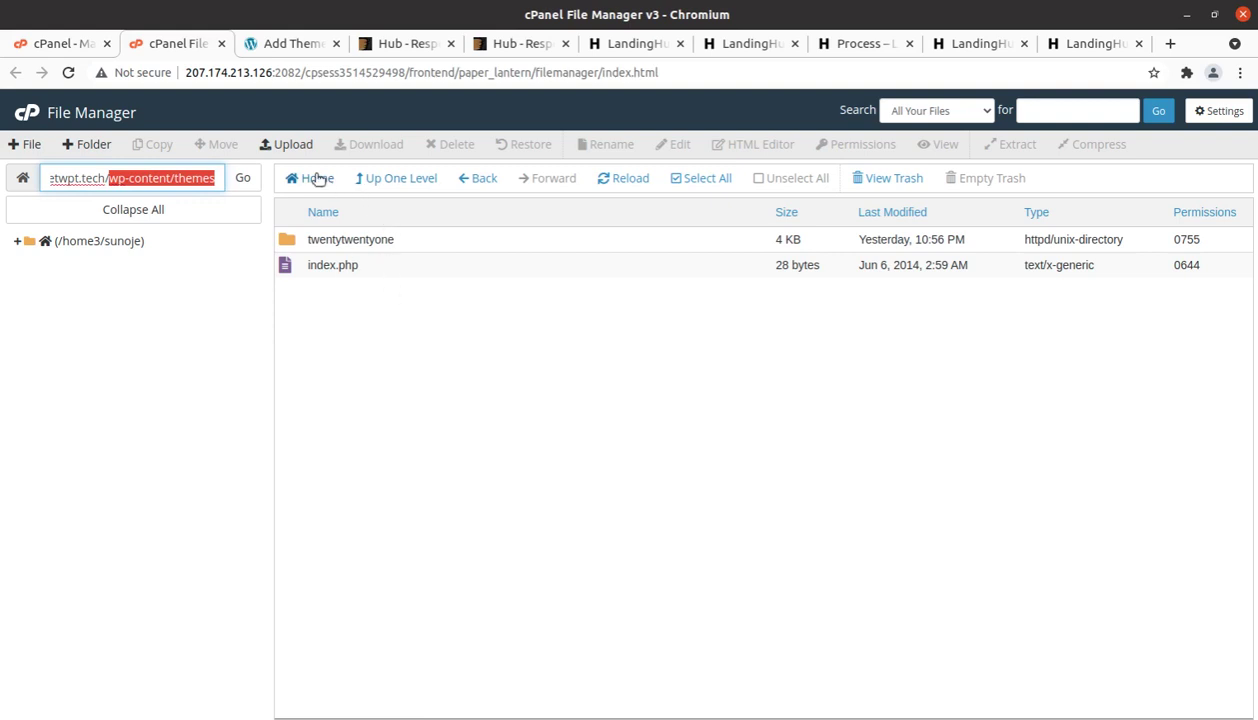
Step: Upload hub.zip from the local Hub_v1.3 folder into wp-content/themes and return to the folder listing
left_click(290, 145)
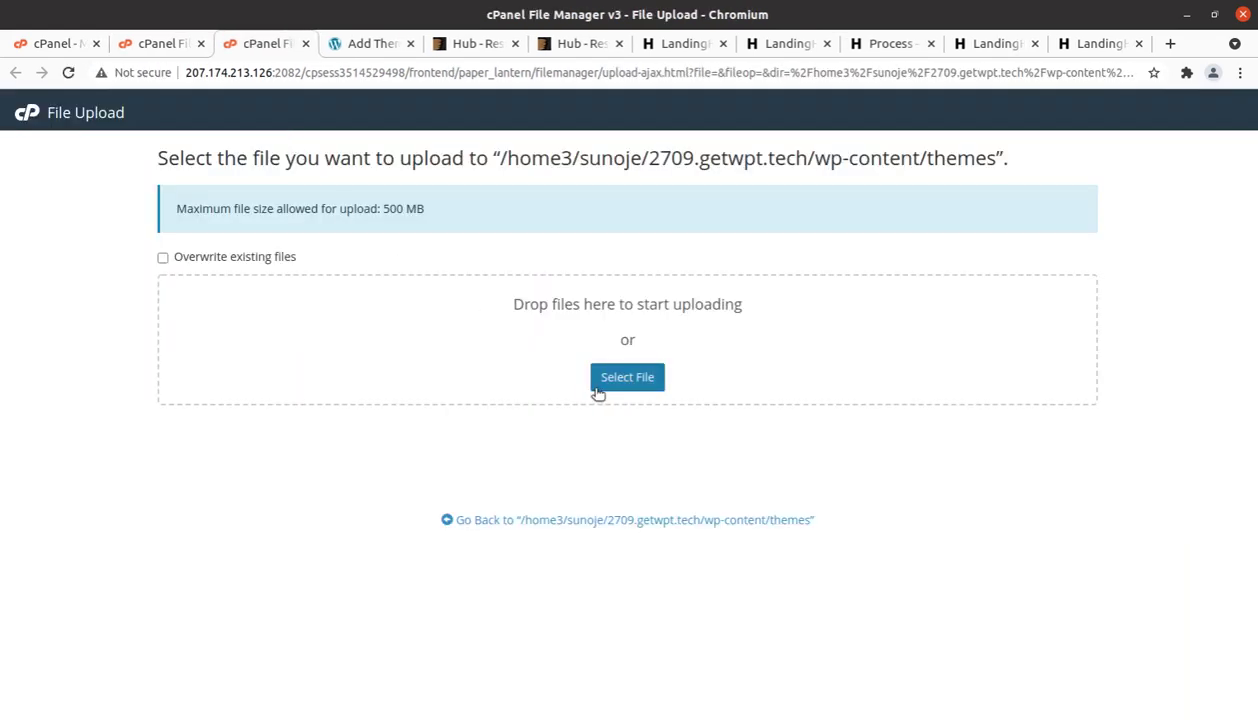
left_click(607, 384)
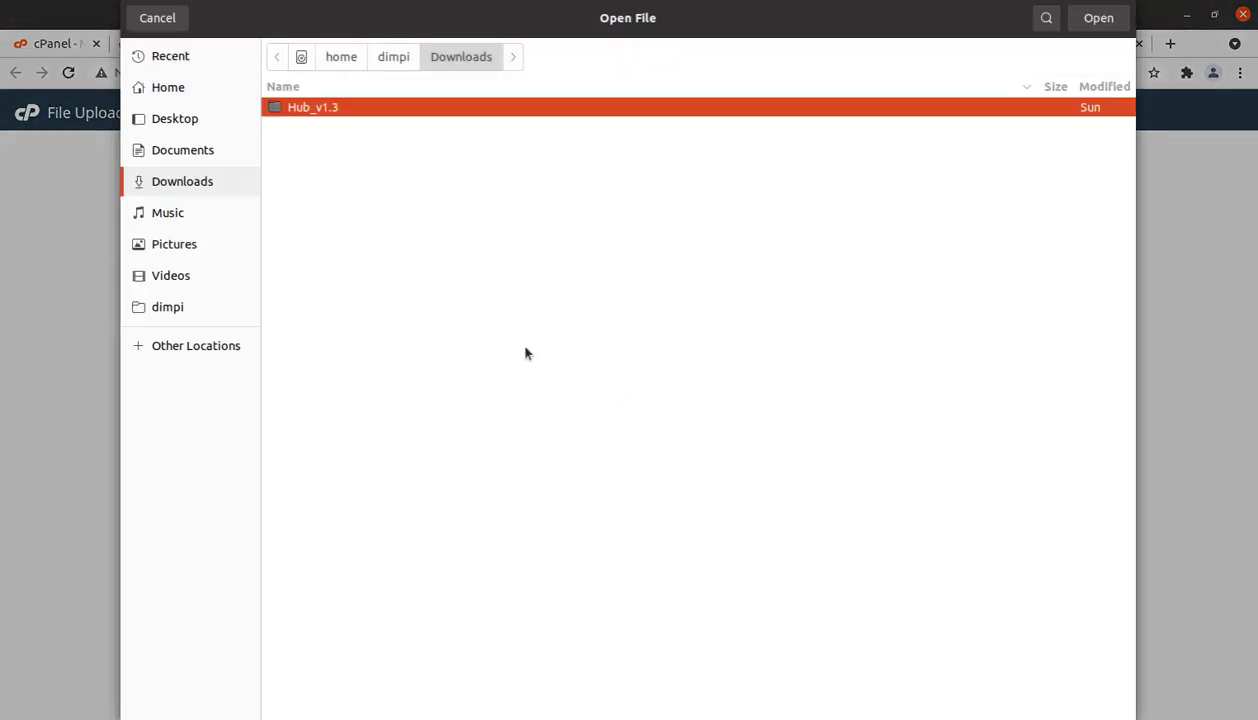
double_click(349, 112)
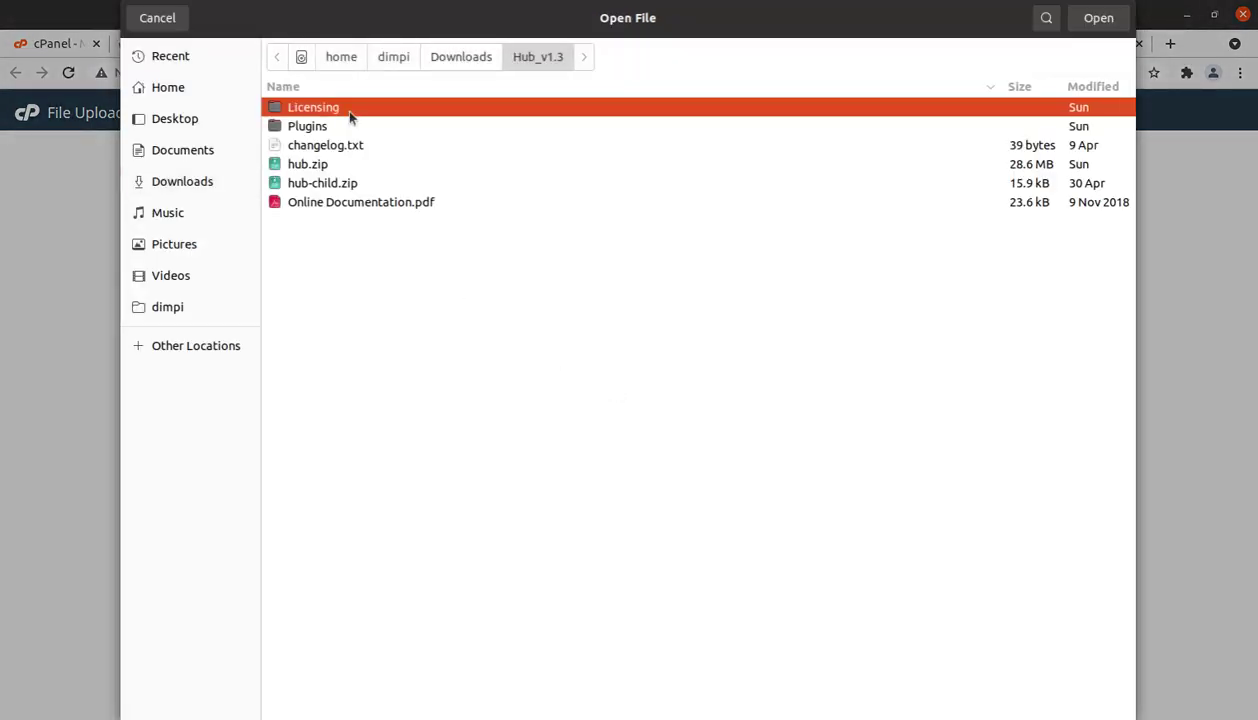
left_click(343, 168)
left_click(1097, 24)
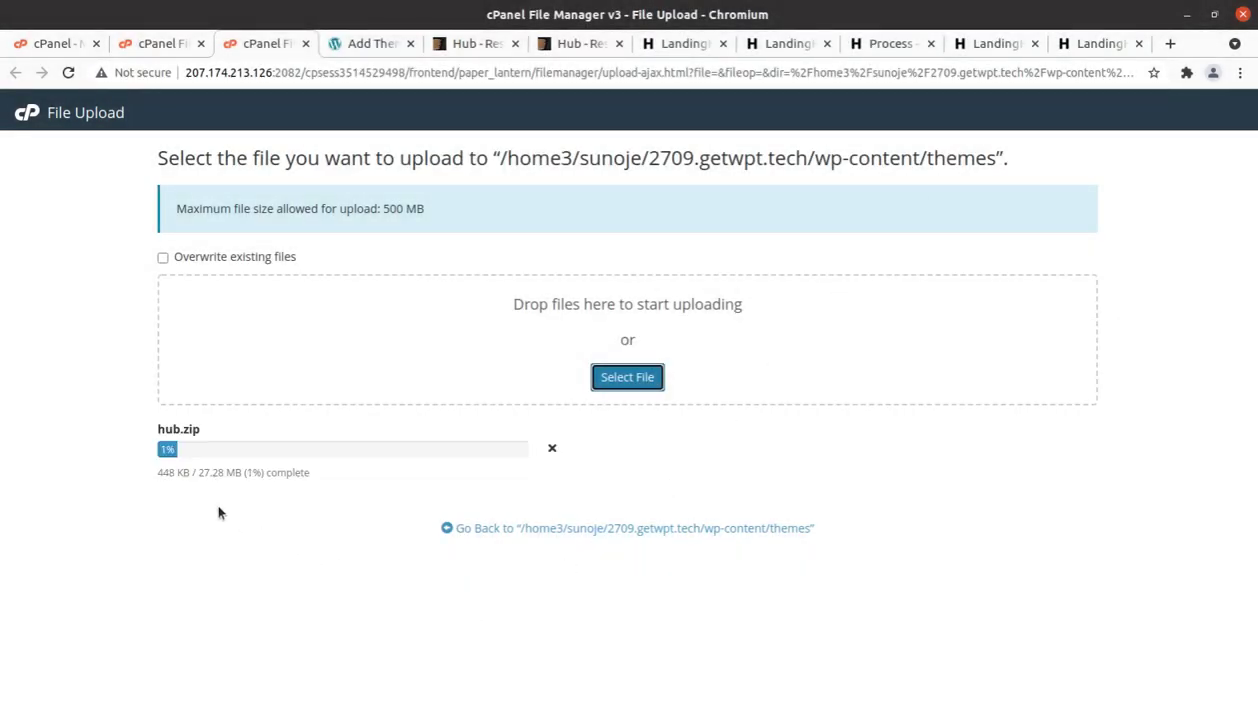
left_click_drag(198, 472, 225, 467)
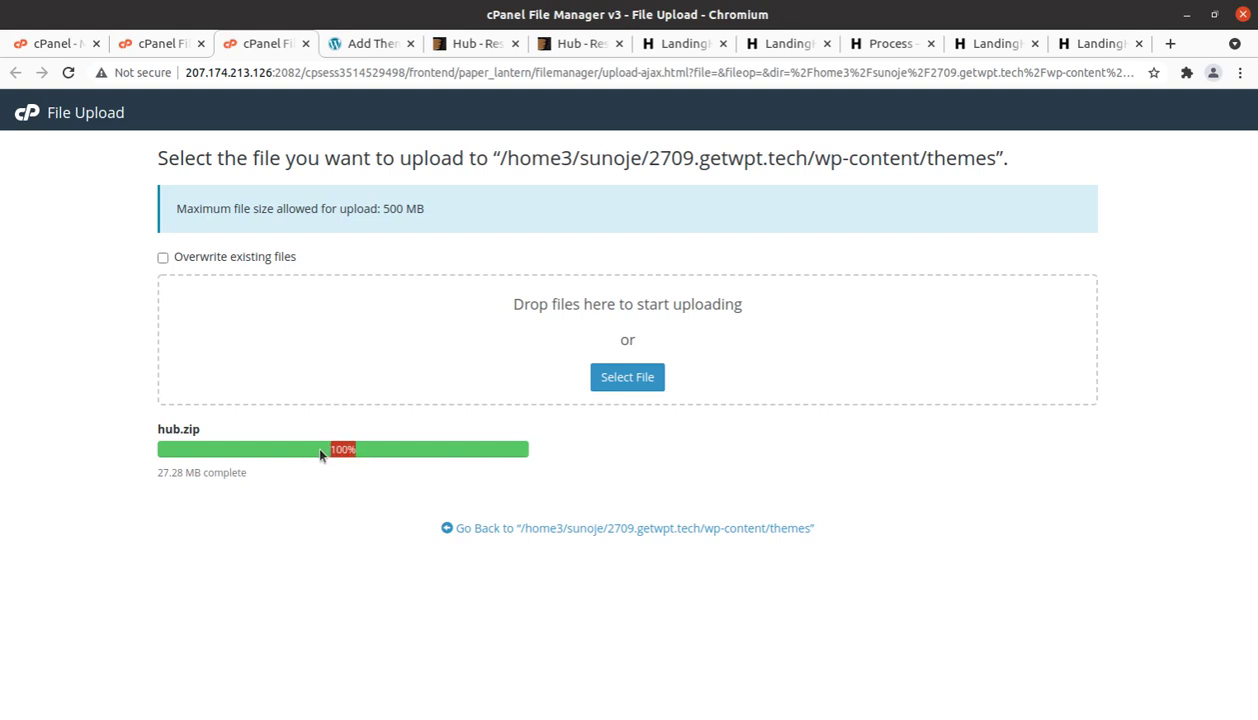
left_click(495, 527)
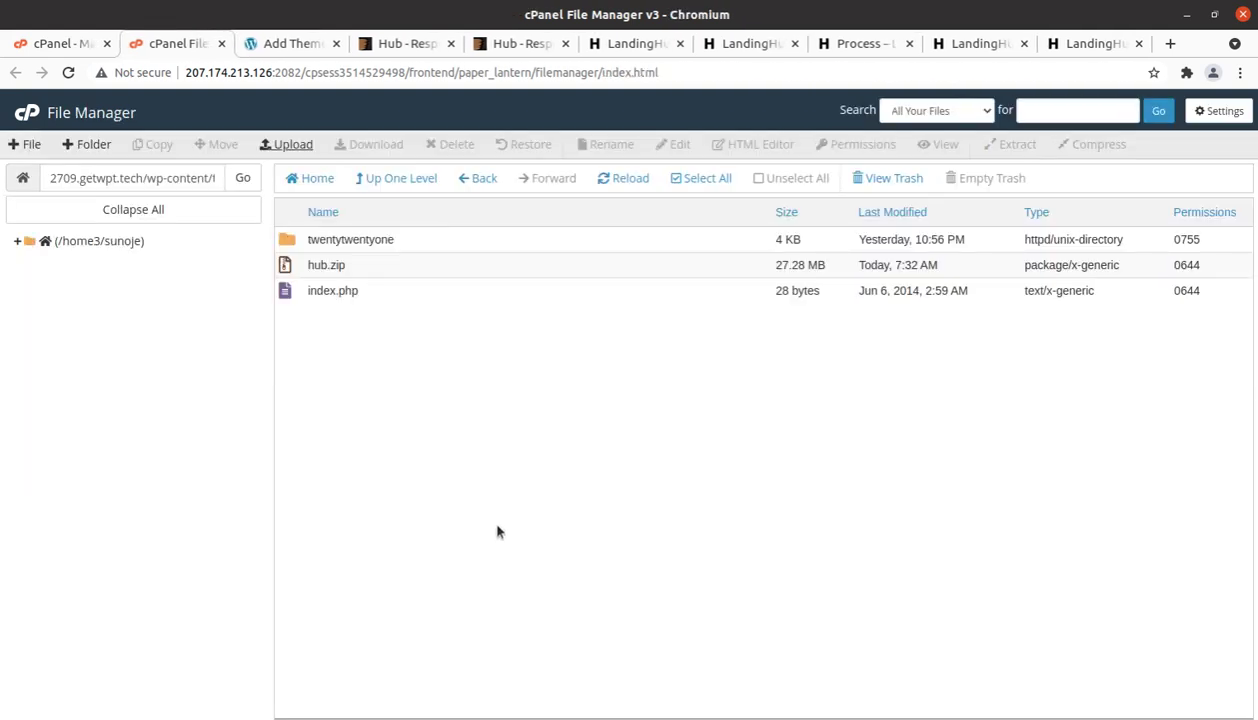
Step: Extract hub.zip into the themes folder, dismiss the extraction results and reload the file listing
left_click(396, 276)
right_click(396, 278)
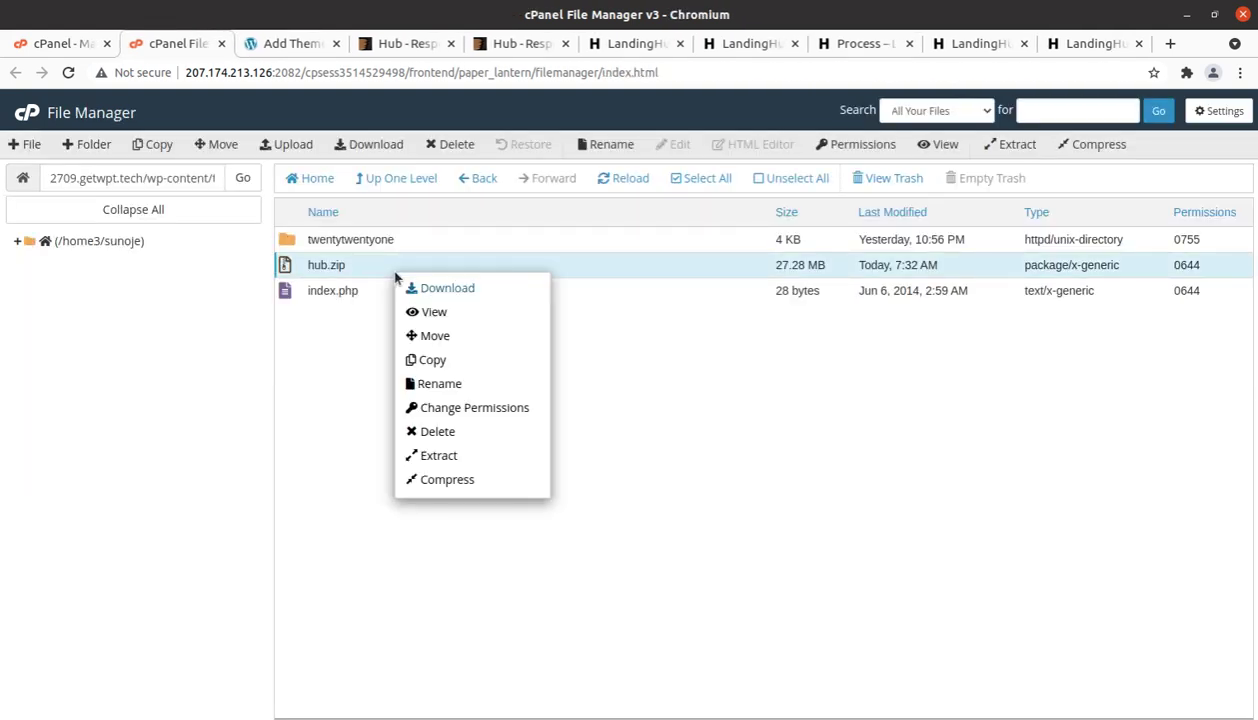
left_click(430, 455)
left_click(761, 489)
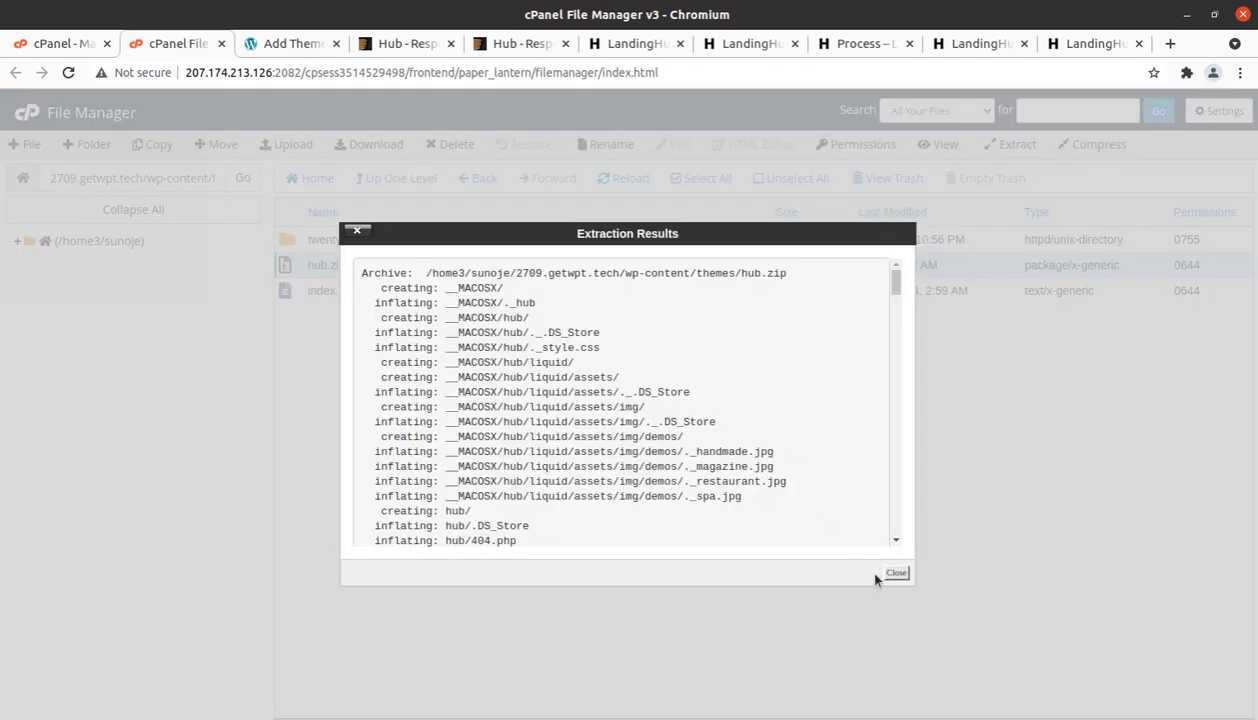
left_click(896, 573)
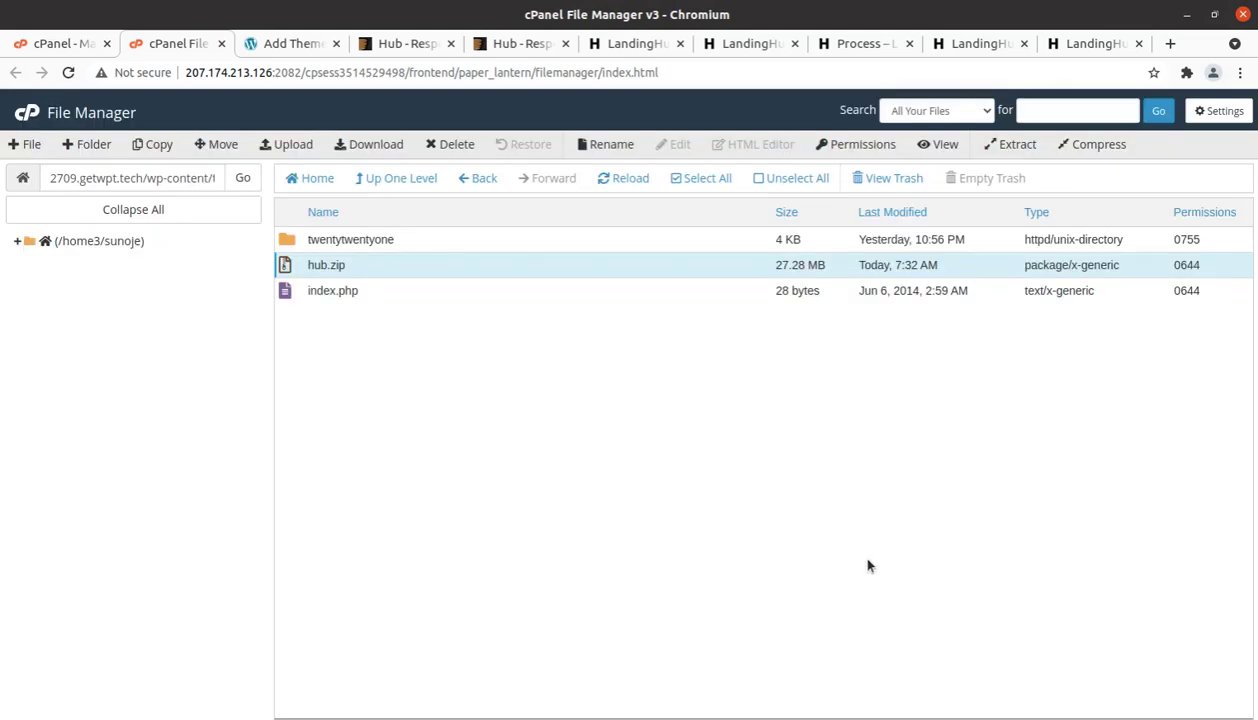
left_click(608, 183)
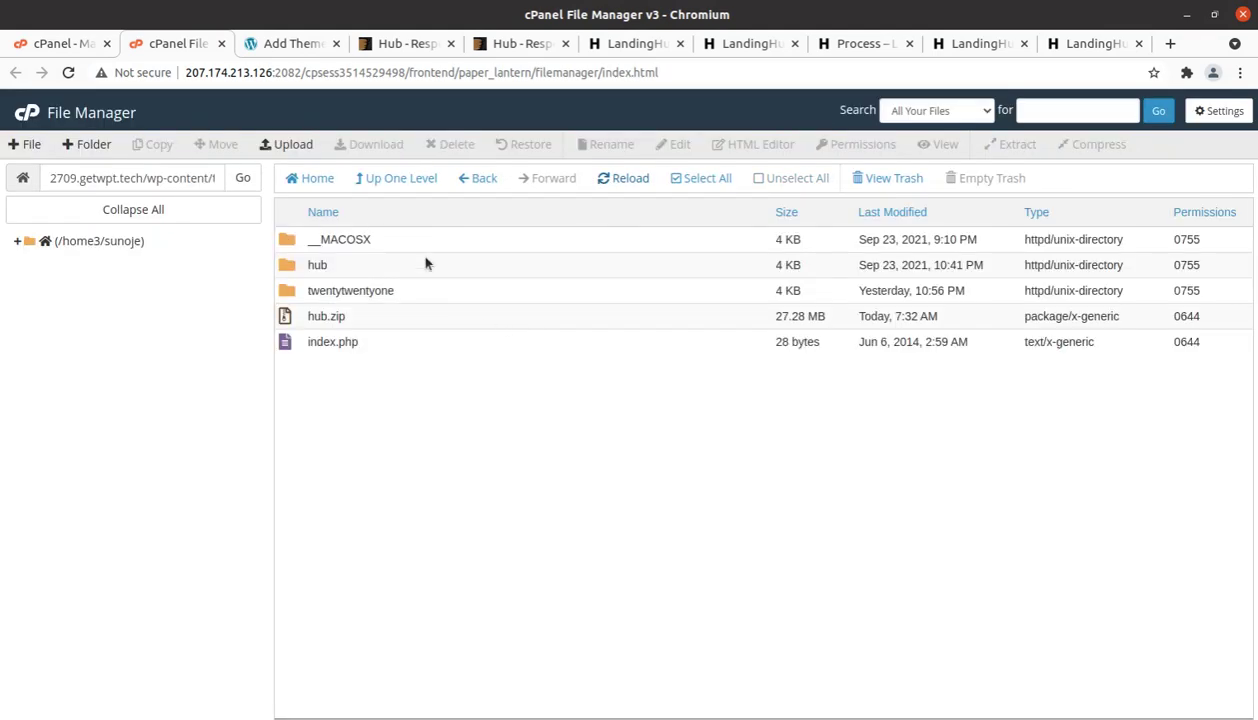
Step: Permanently delete the __MACOSX folder from the themes folder, skipping the trash
left_click(418, 251)
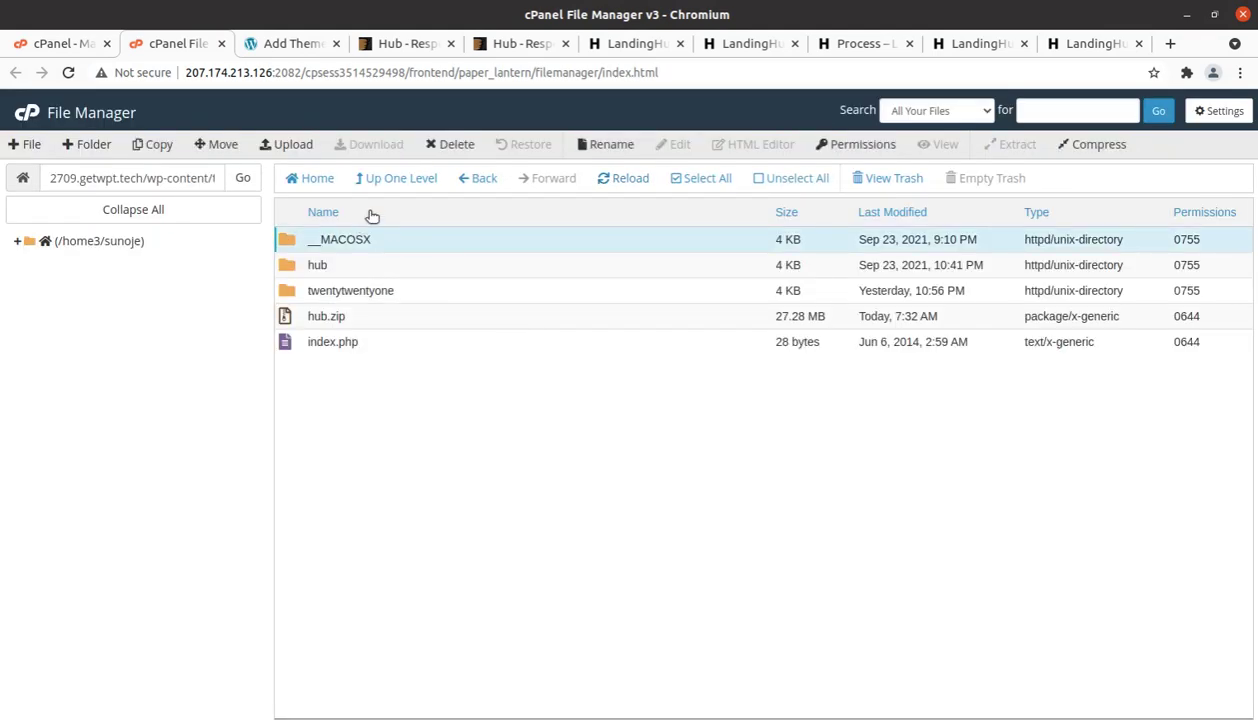
left_click(450, 144)
left_click(457, 411)
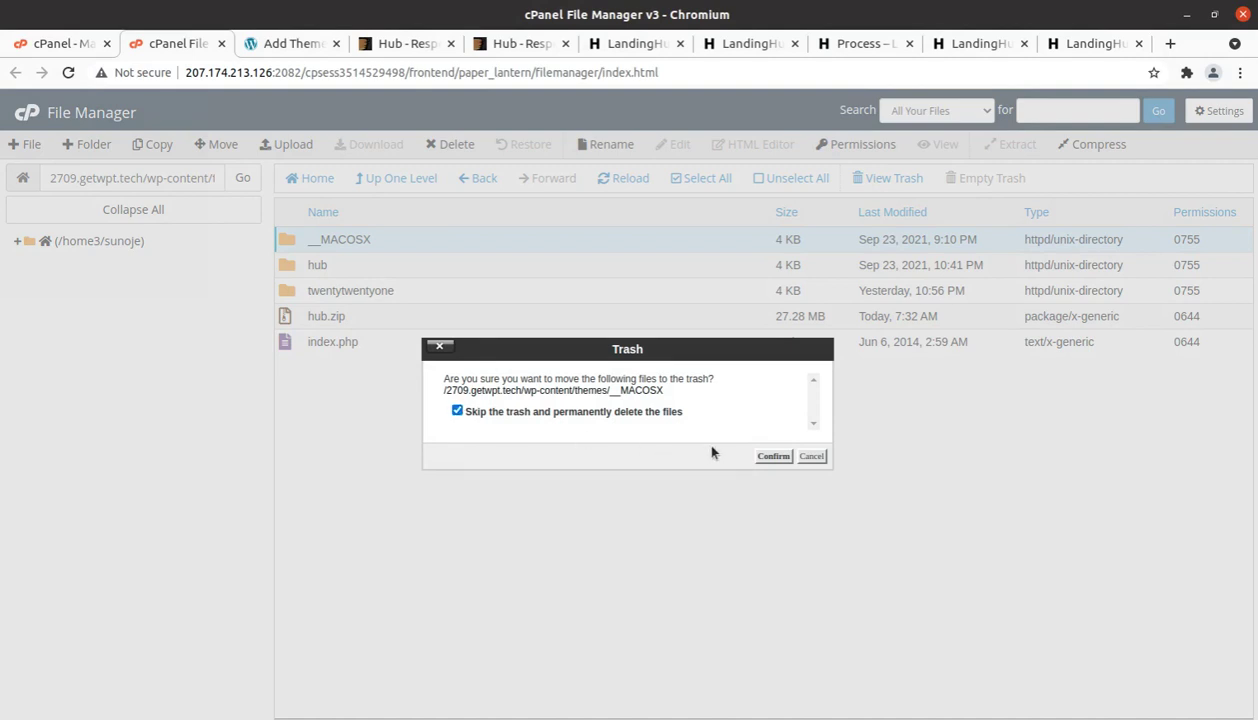
left_click(772, 456)
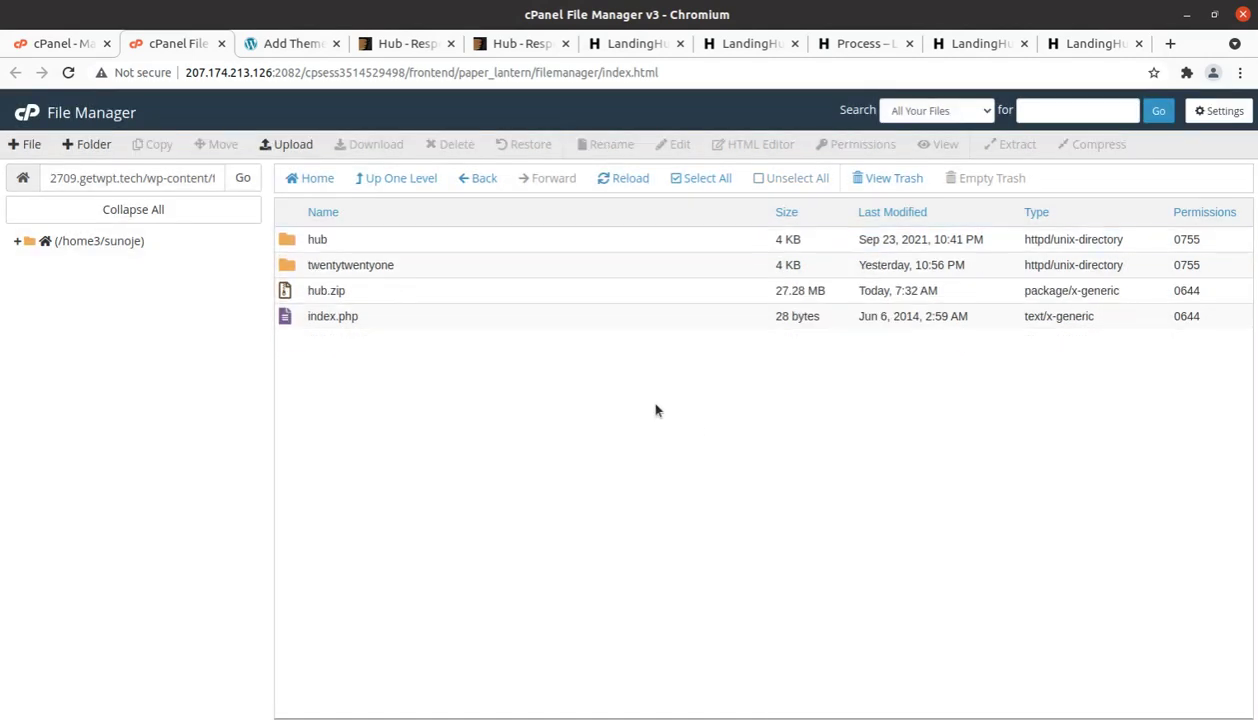
Step: Look through the extracted hub folder's files and go back up to the themes folder
double_click(413, 242)
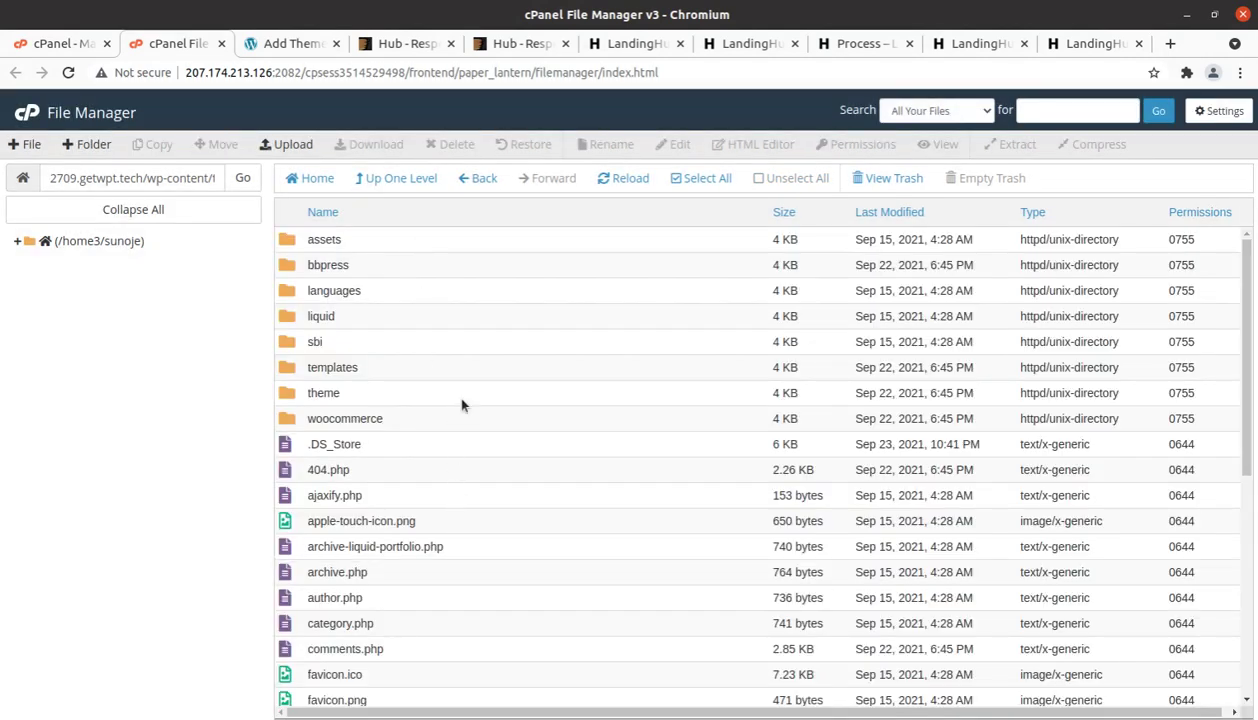
scroll(456, 442, "down", 9)
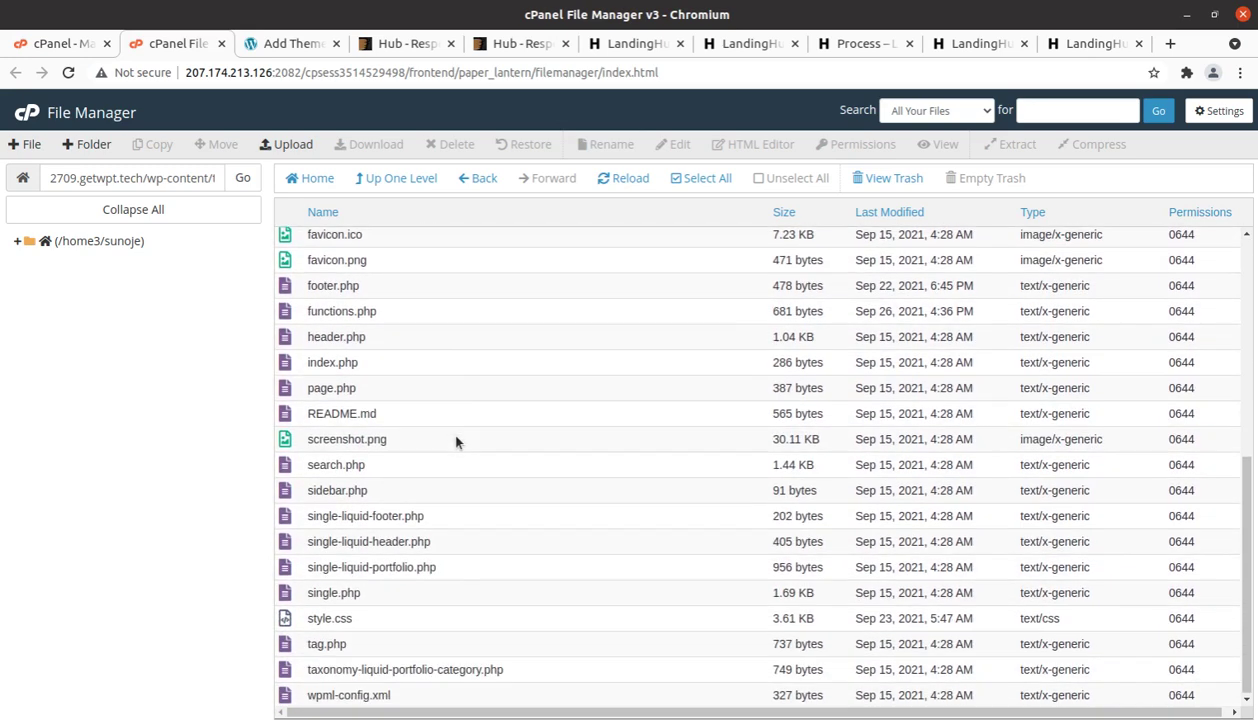
scroll(456, 442, "up", 8)
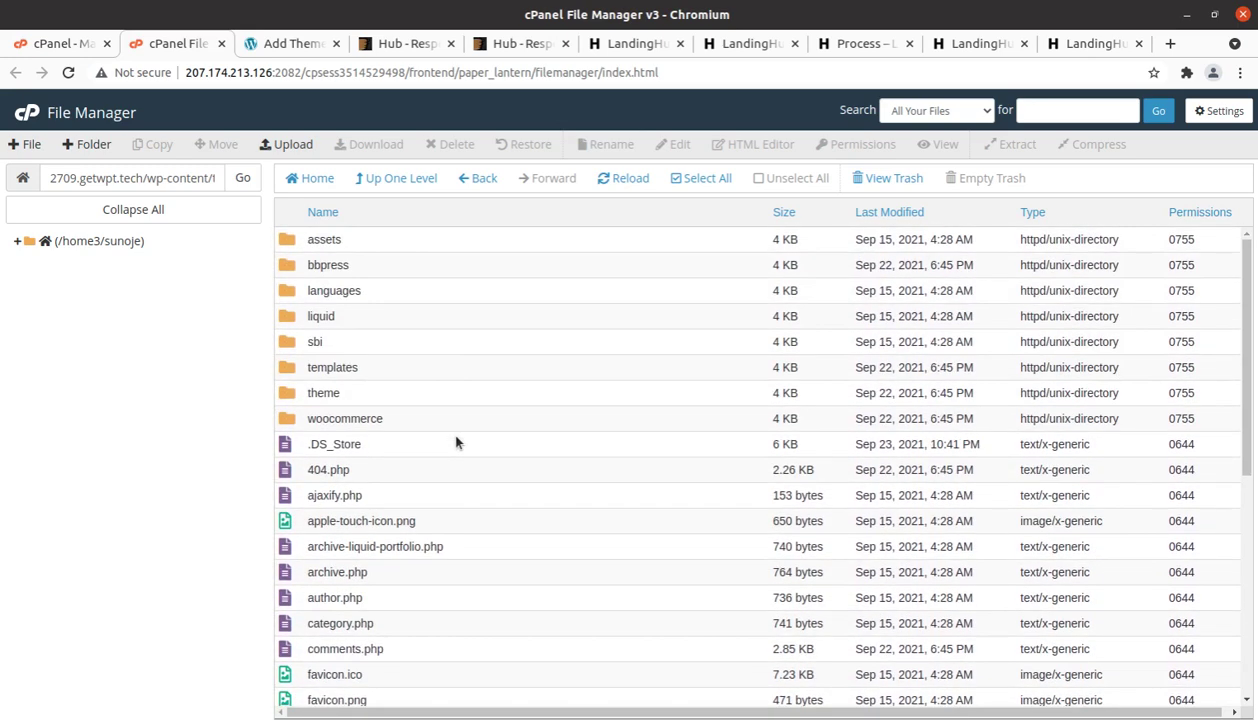
left_click(404, 180)
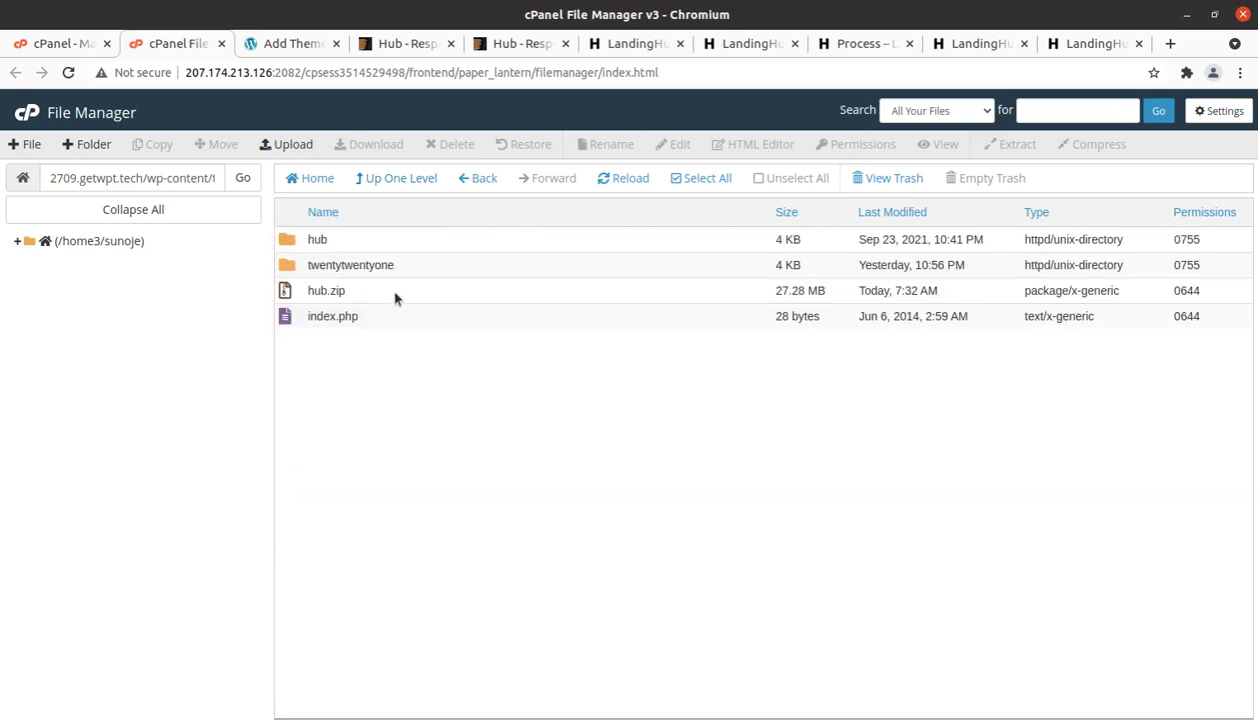
Step: Permanently delete the hub.zip archive from the themes folder, skipping the trash
left_click(394, 296)
left_click(452, 146)
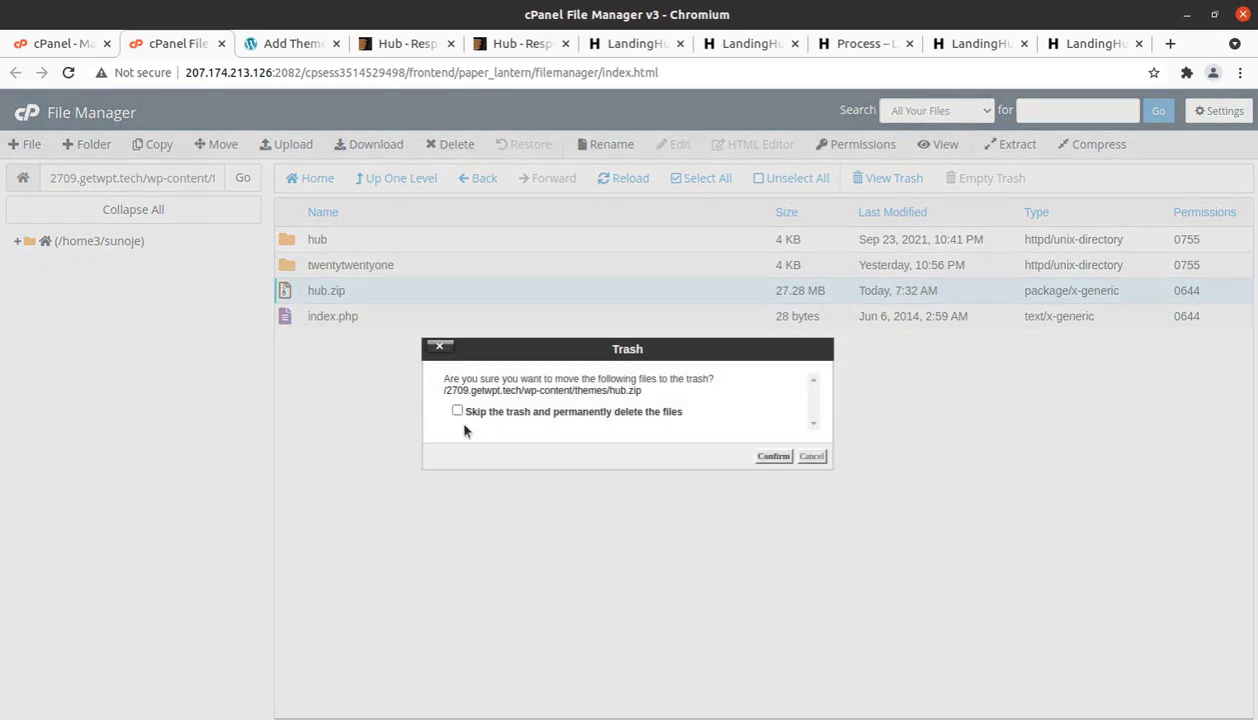
left_click(457, 411)
left_click(772, 456)
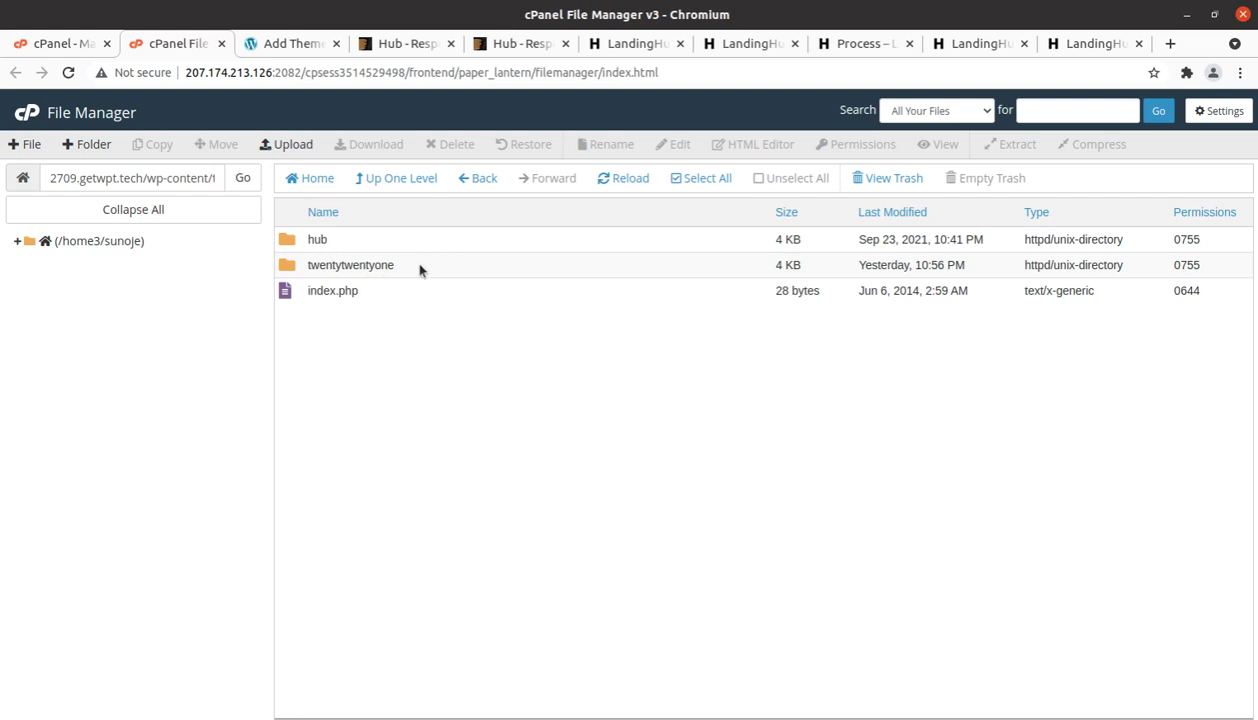
Step: Return to the WordPress dashboard's installed themes, check the Hub theme's name and version in its details, and activate it
left_click(298, 43)
left_click(18, 336)
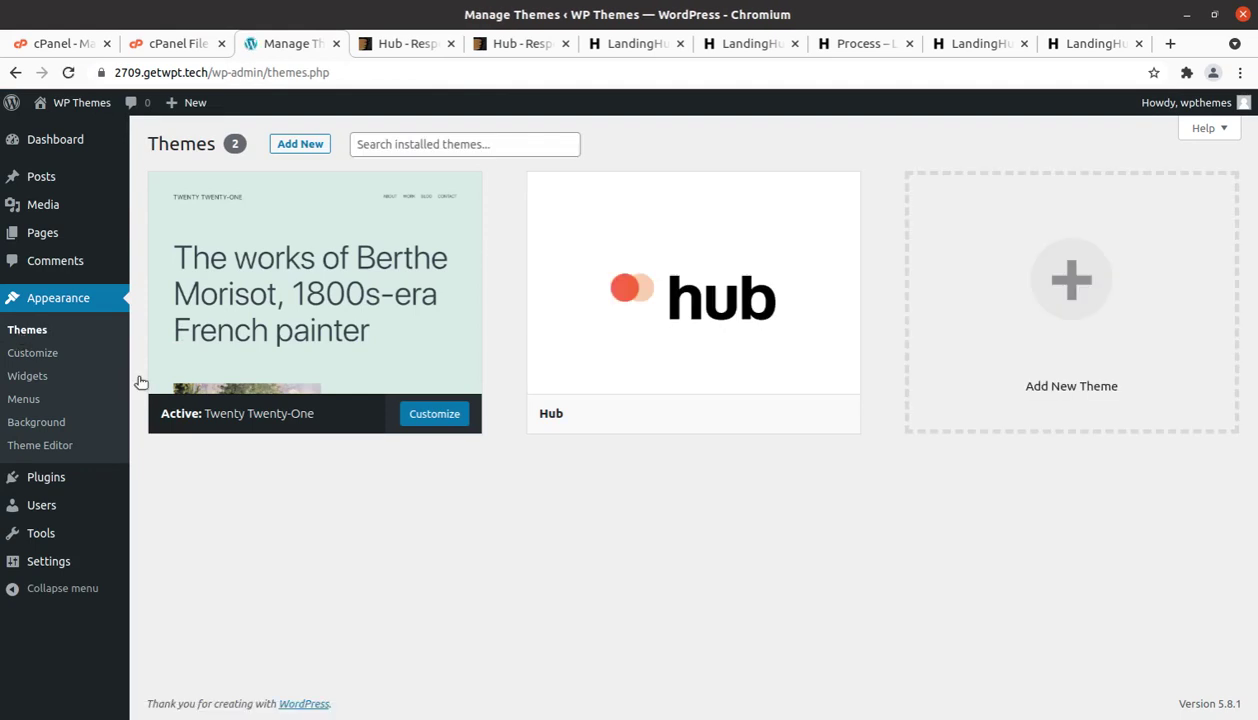
mouse_move(629, 428)
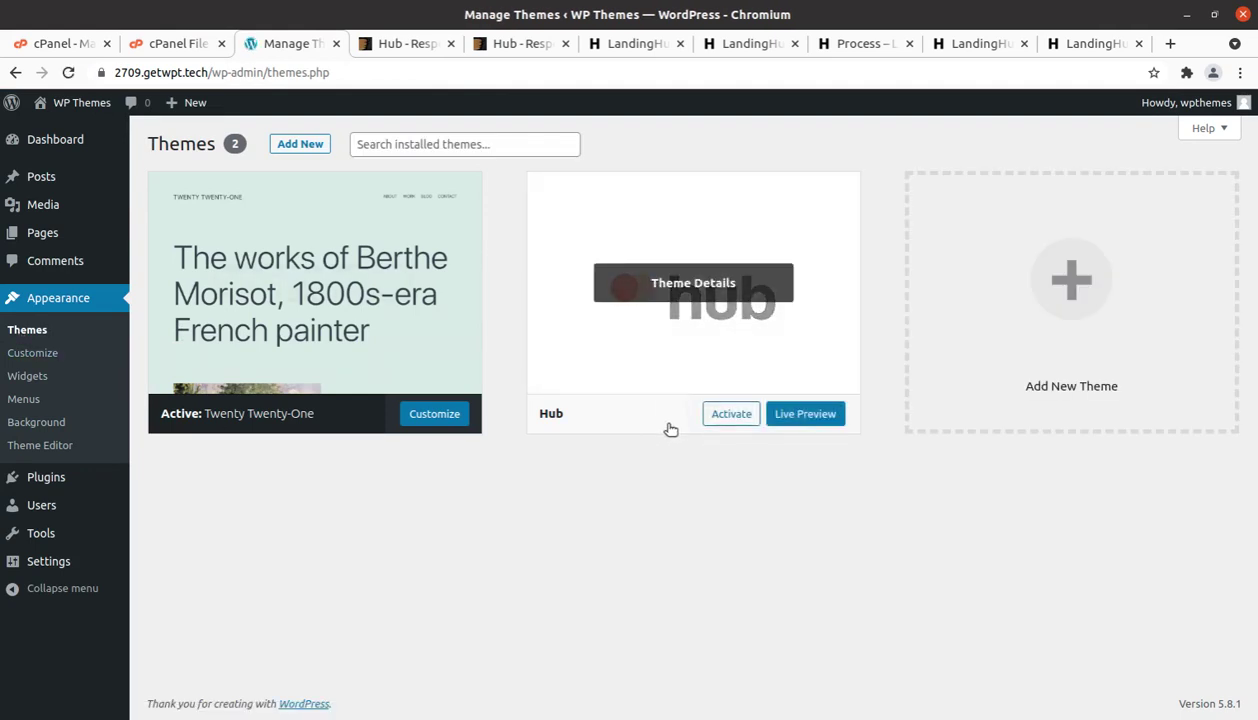
left_click(677, 316)
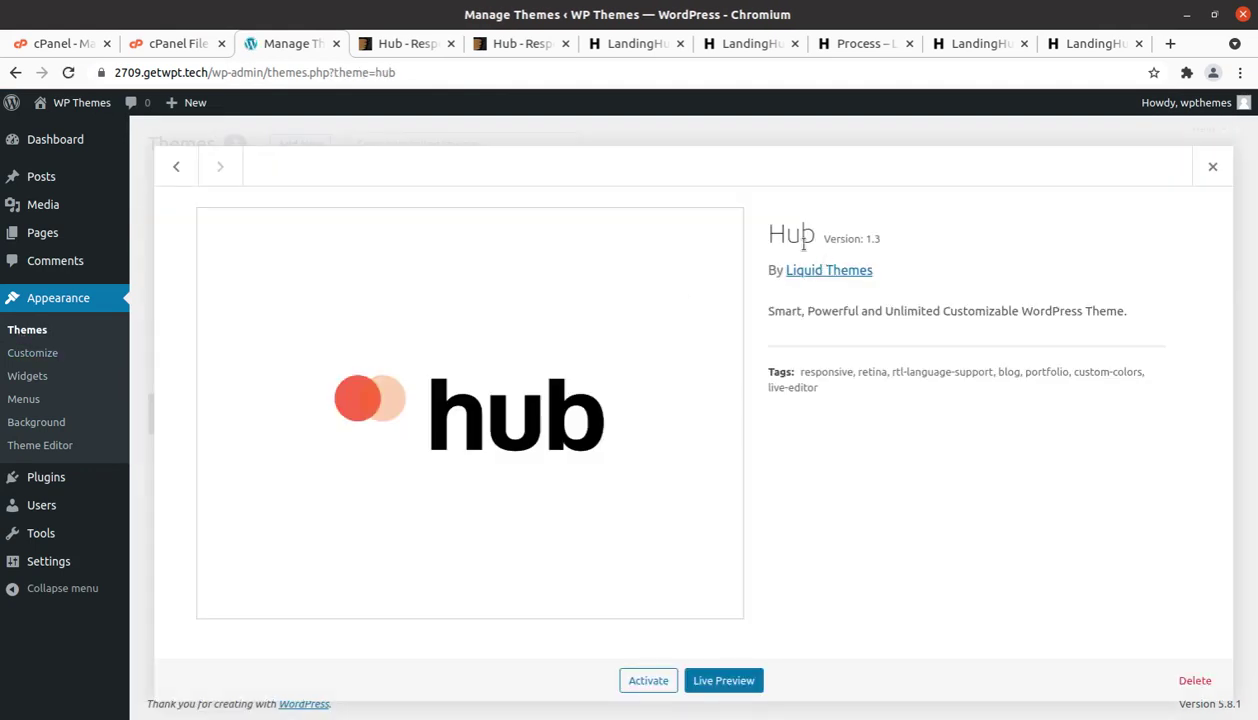
left_click_drag(775, 238, 816, 240)
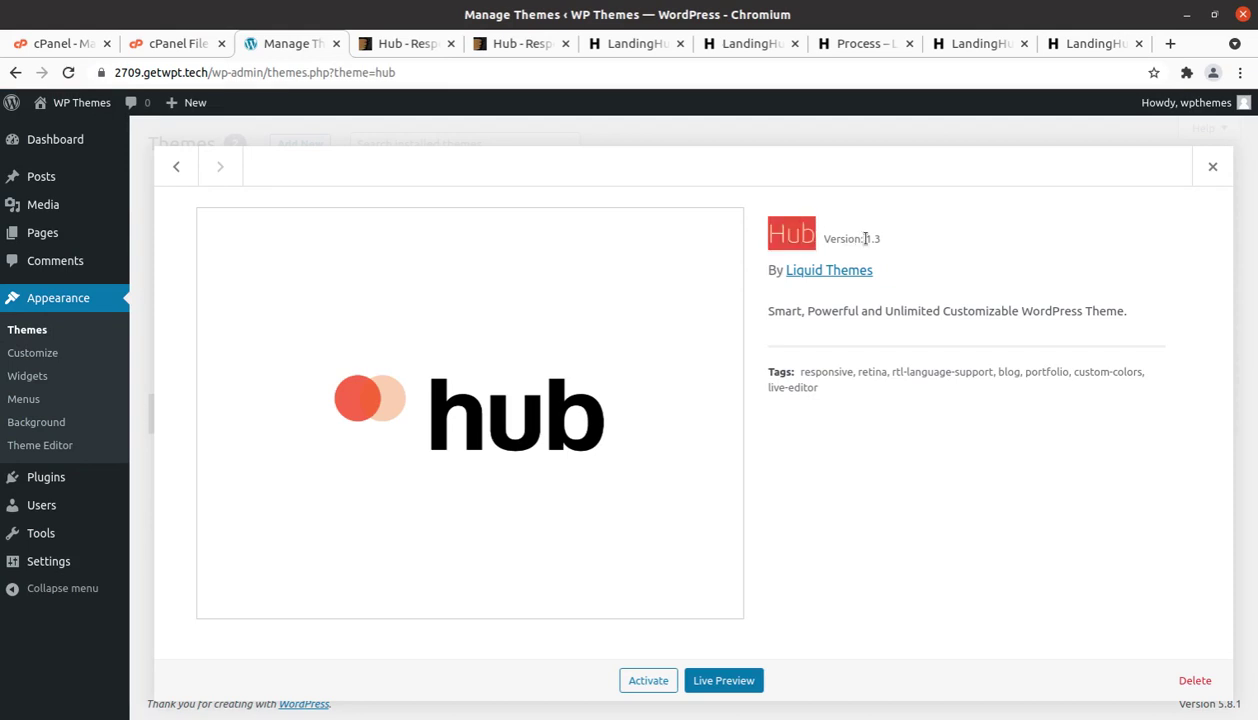
left_click(819, 358)
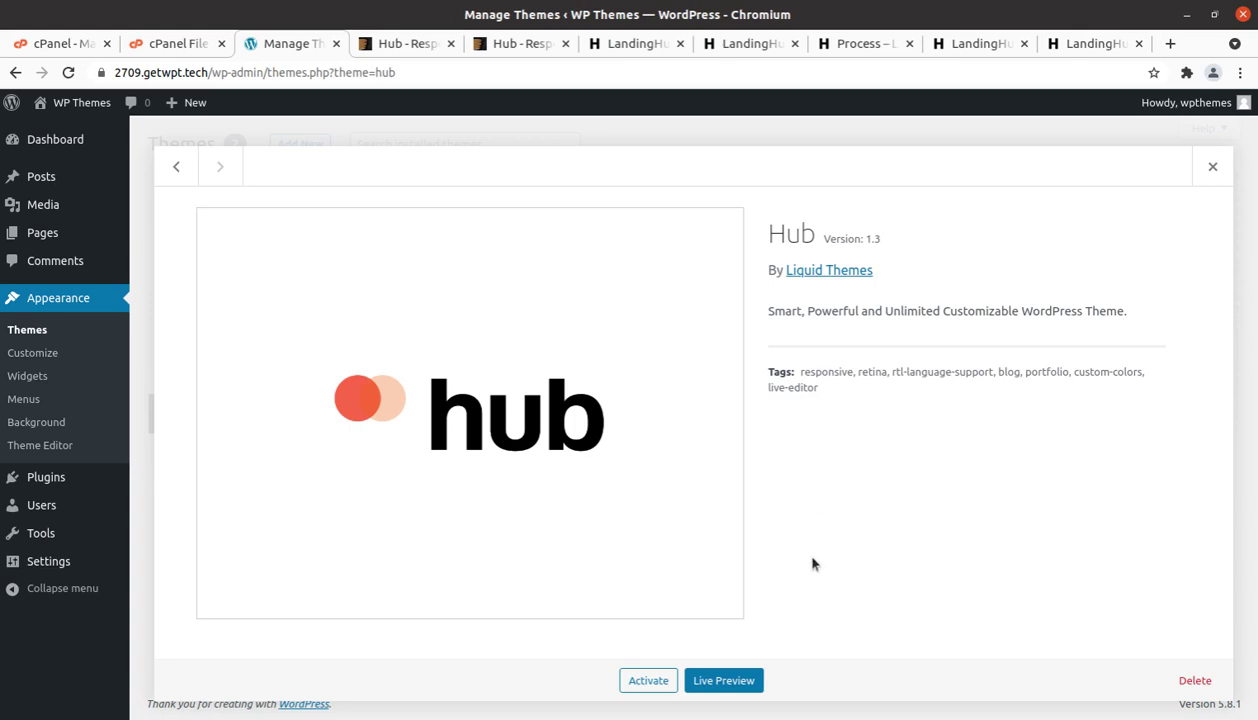
left_click(648, 682)
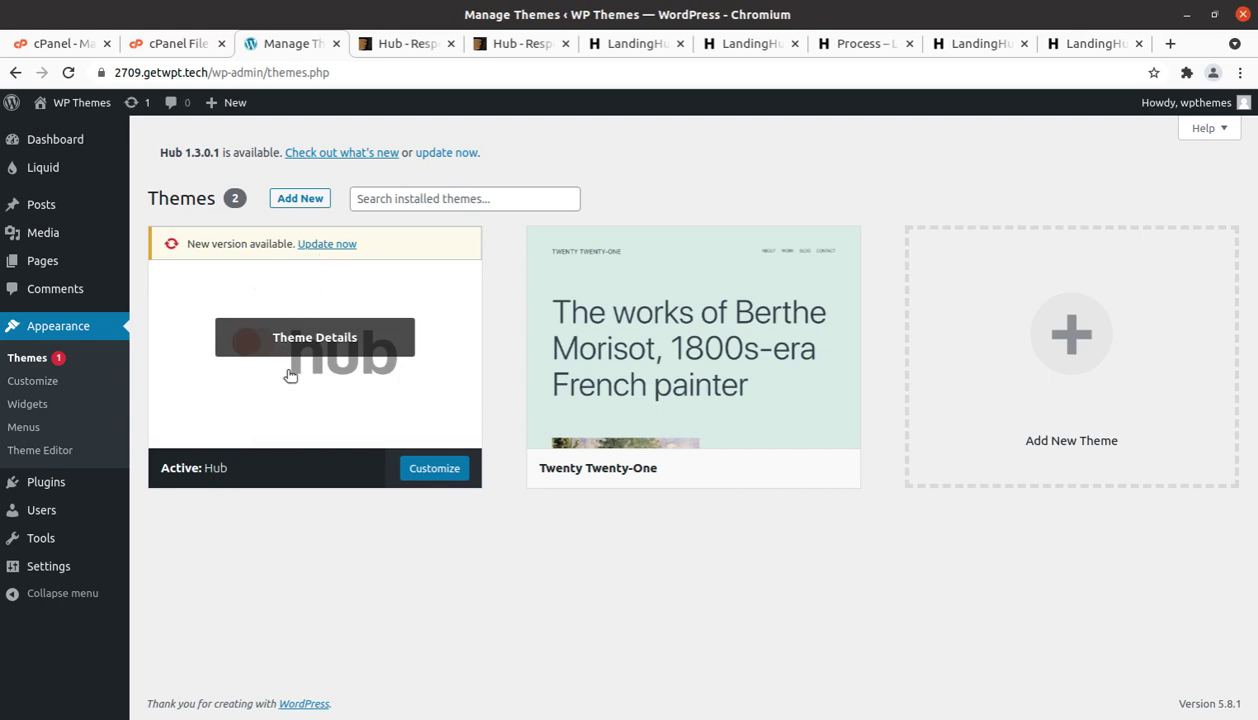
Step: Update the Hub theme to version 1.3.0.1 from its theme details, check the version and close the details
left_click(310, 345)
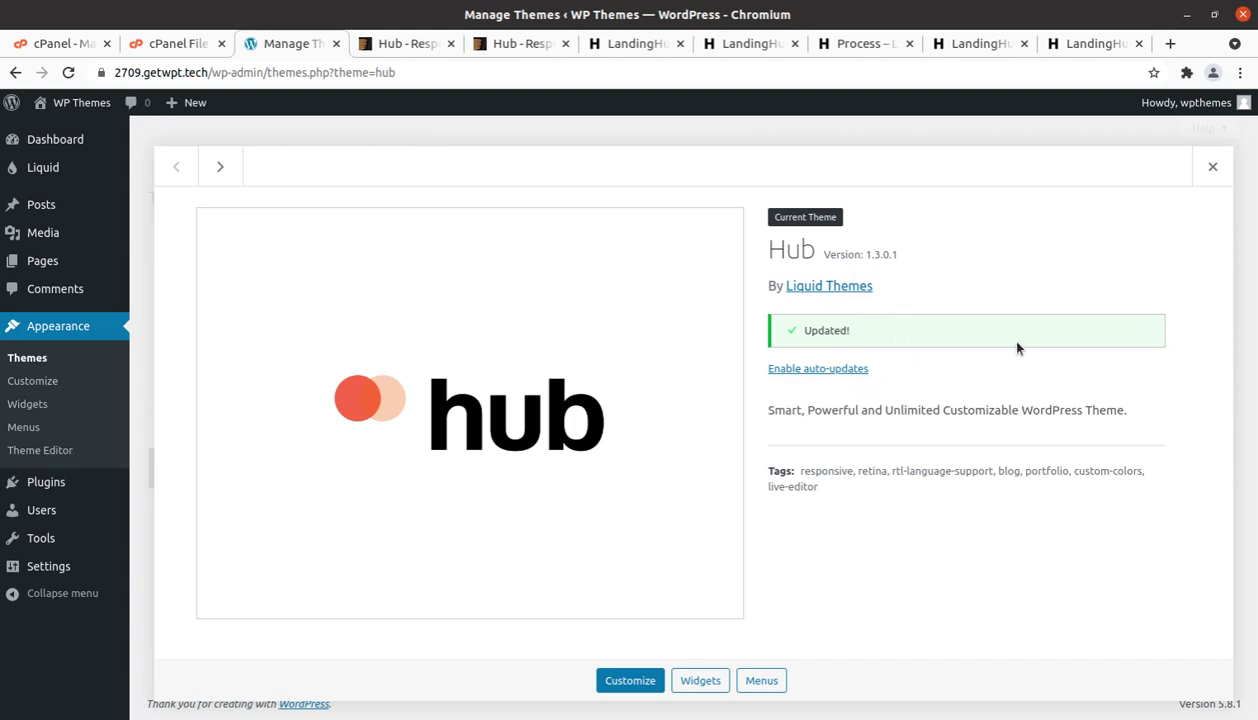
double_click(863, 264)
left_click(1211, 168)
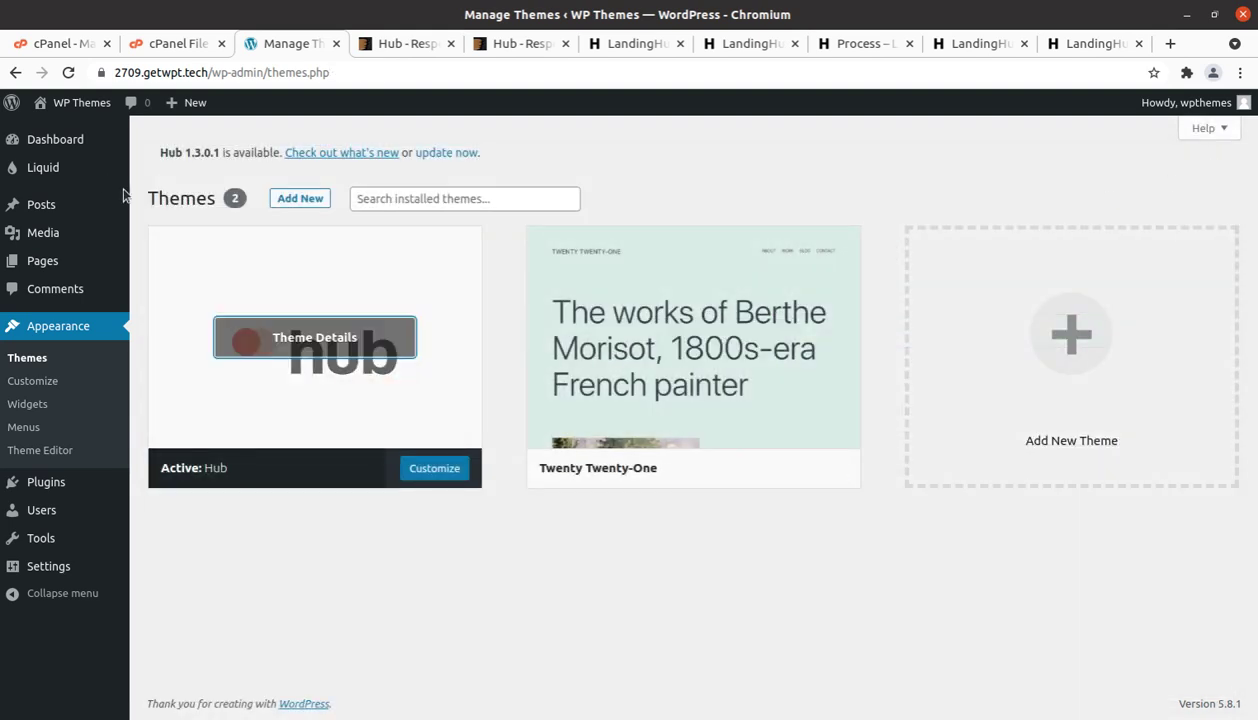
Step: Open the Liquid plugin installation page and review the plugins offered for the Hub theme
mouse_move(61, 170)
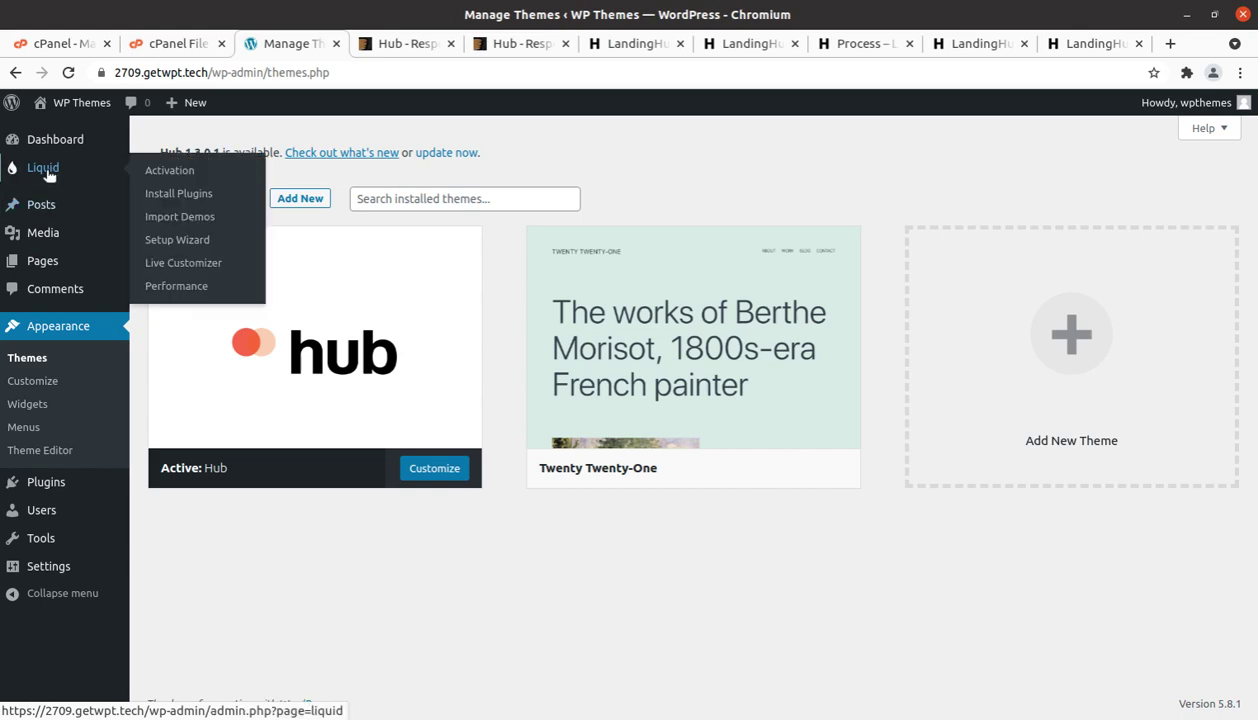
left_click(183, 200)
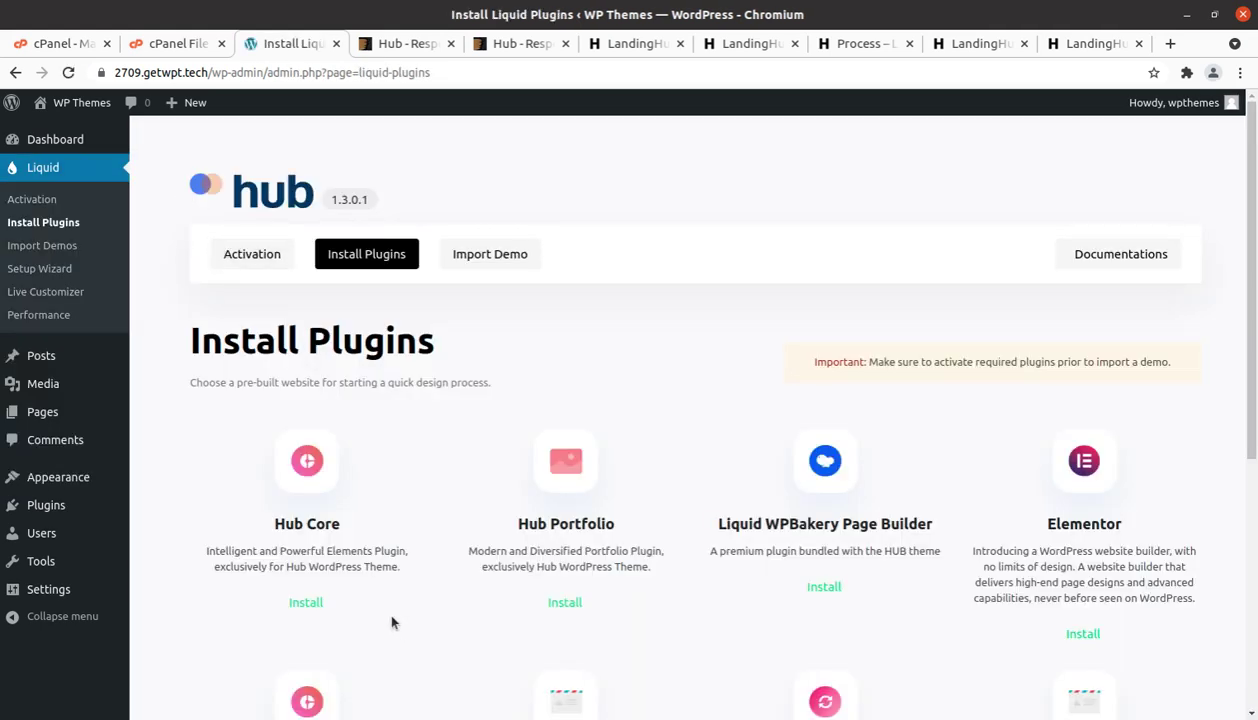
scroll(292, 605, "down", 5)
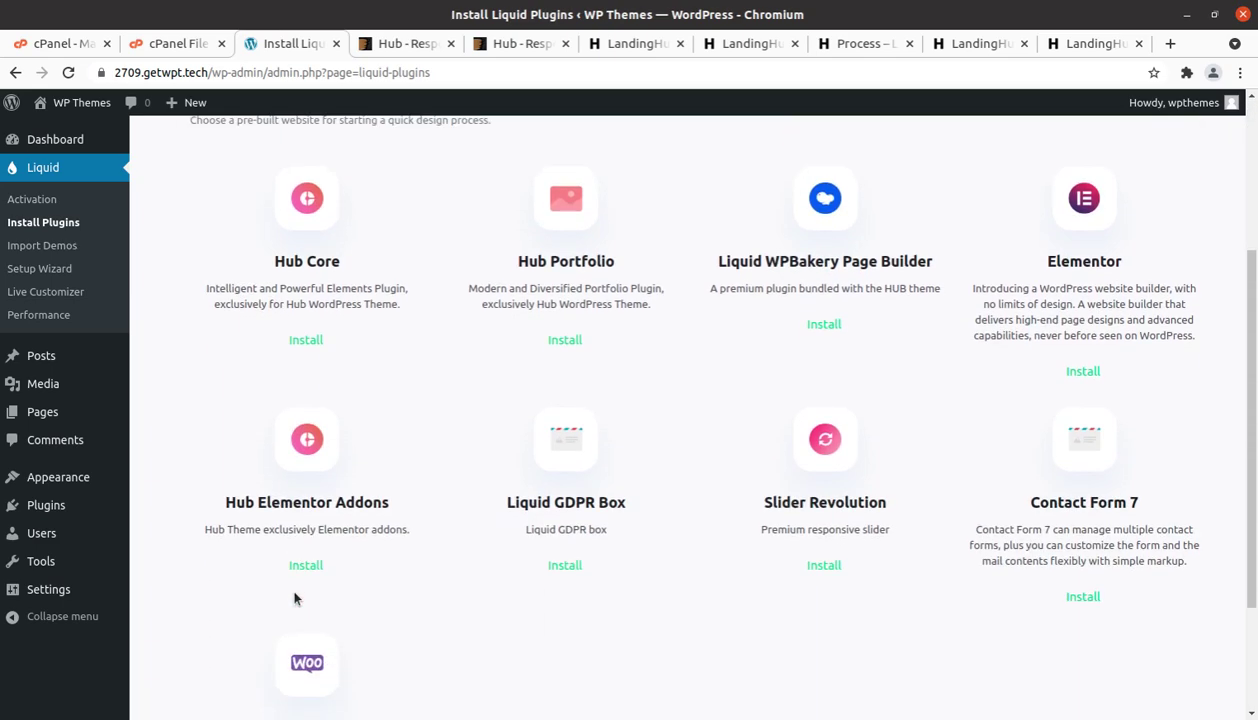
scroll(294, 598, "down", 3)
scroll(294, 598, "up", 5)
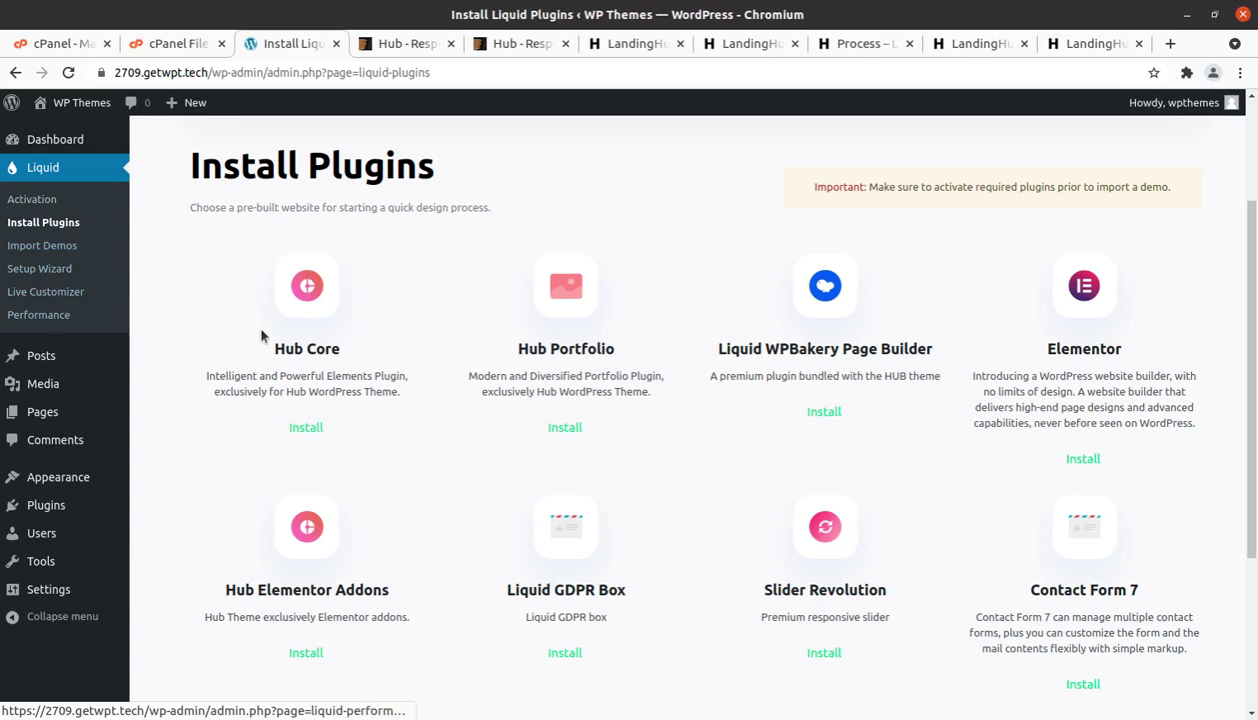
scroll(986, 557, "down", 3)
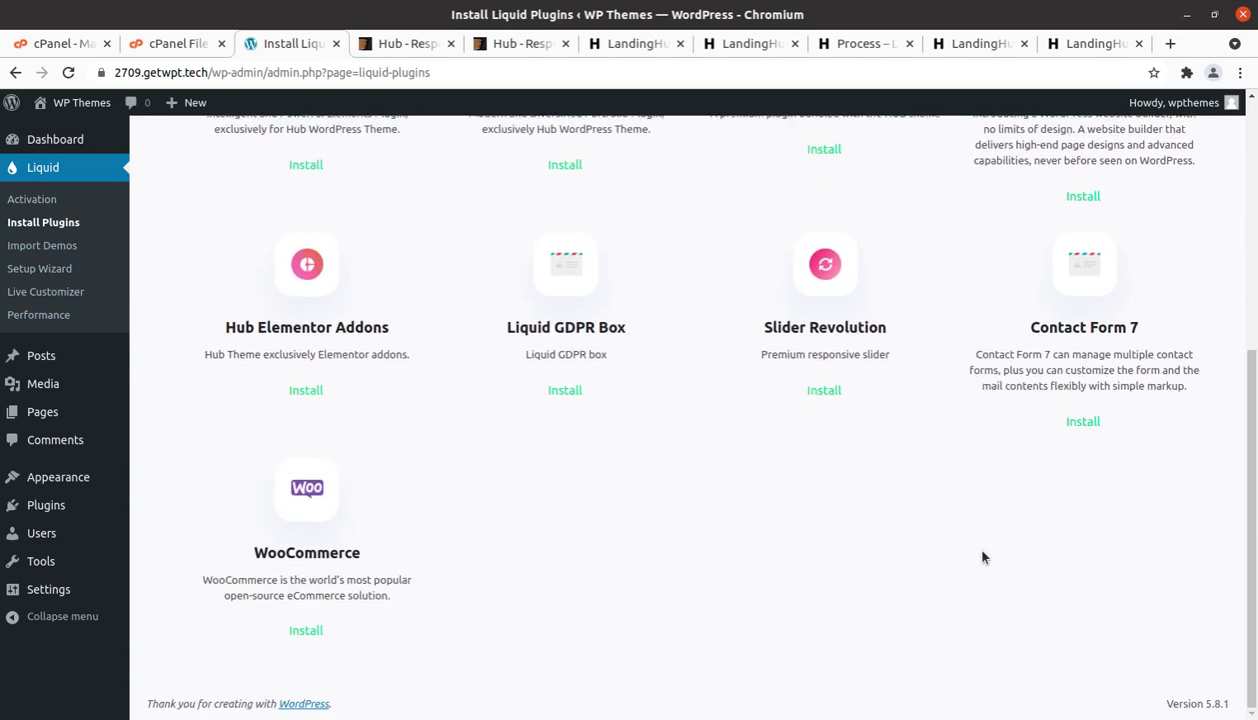
Step: Install the Hub Core plugin from the Liquid plugin list, return to the required plugins installer and activate it
scroll(982, 557, "up", 2)
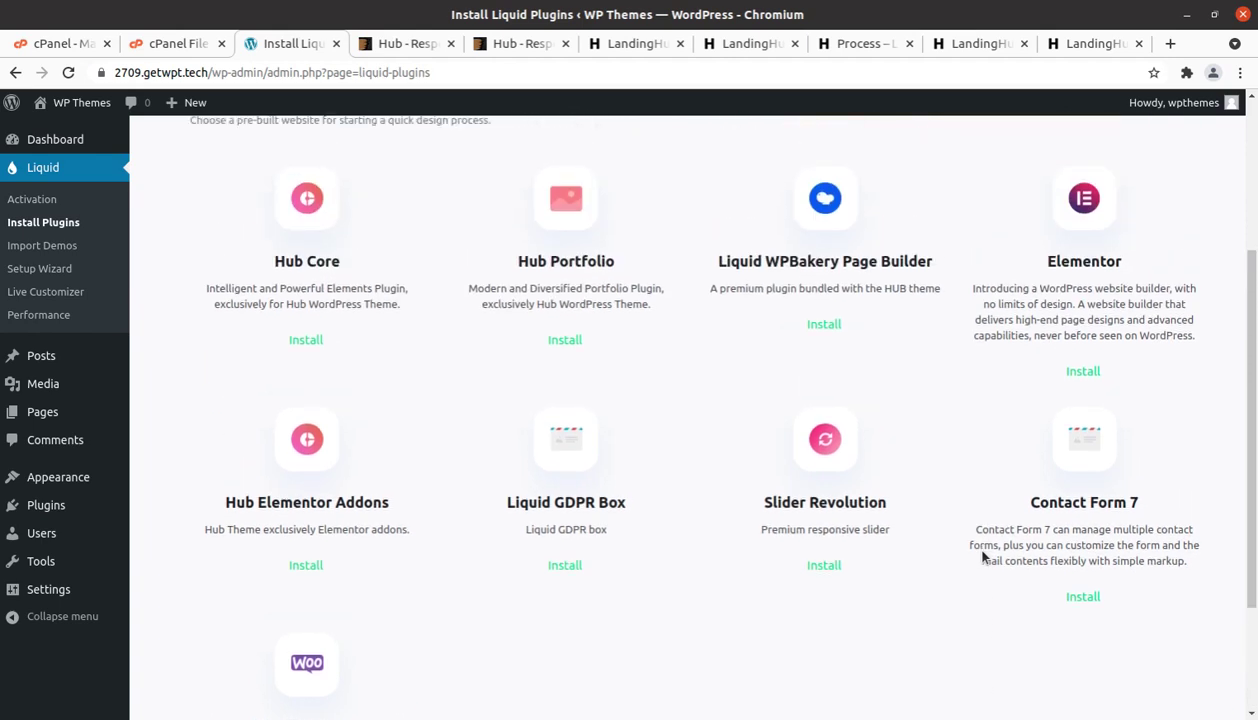
scroll(983, 557, "up", 2)
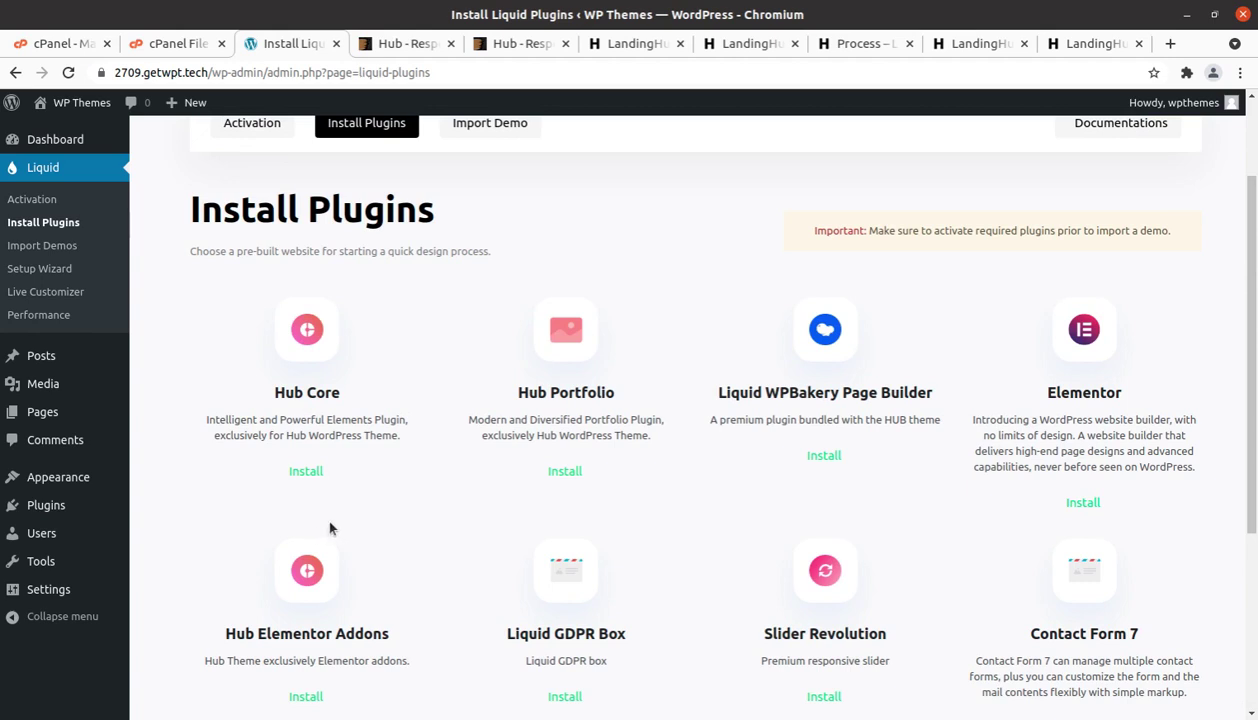
left_click(306, 471)
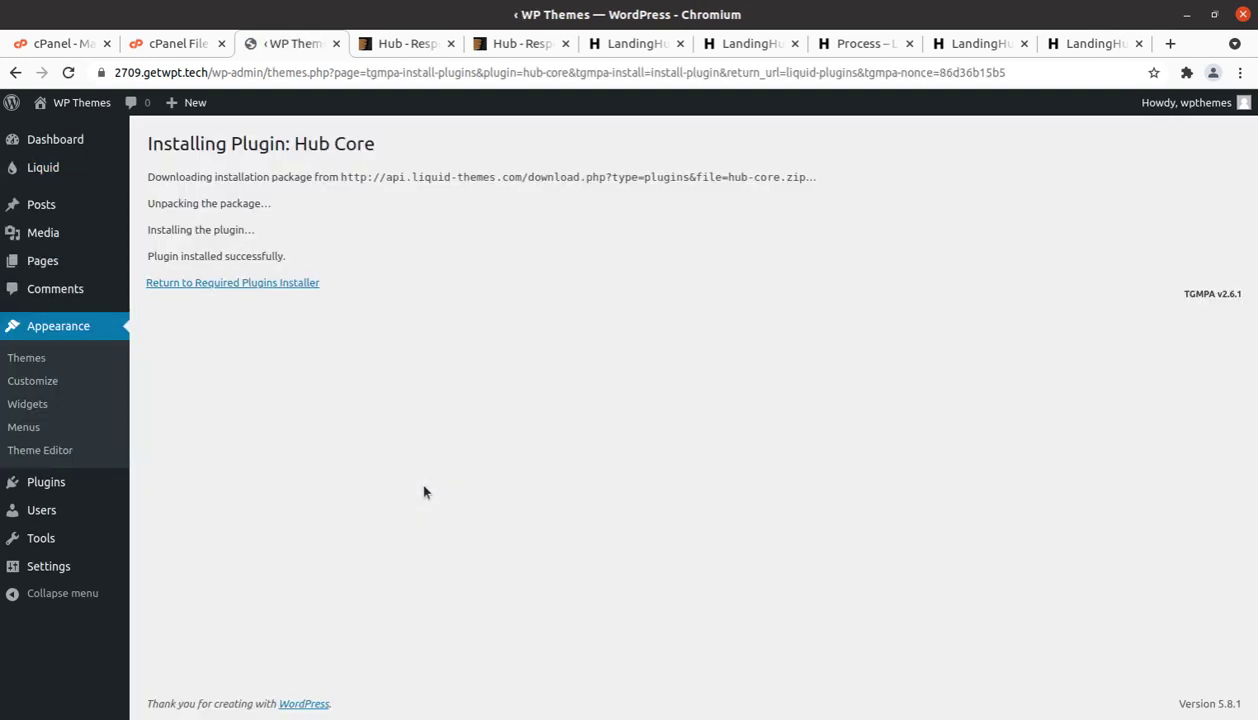
left_click(230, 282)
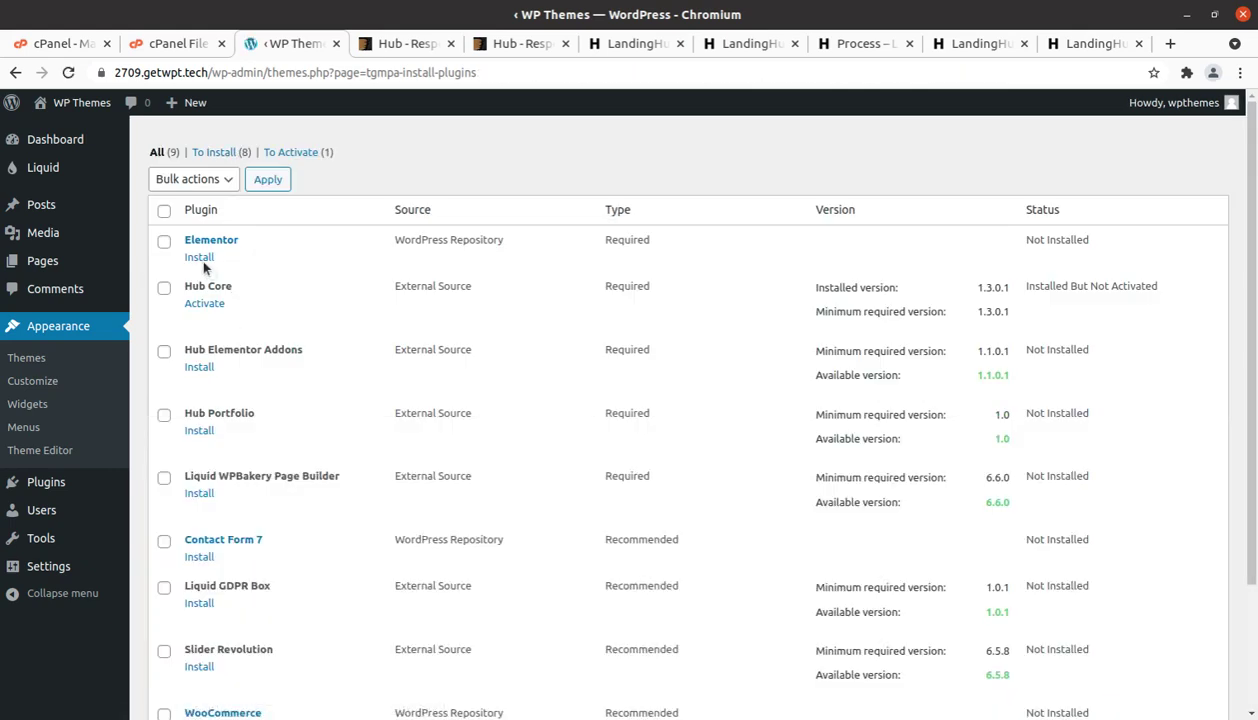
left_click(204, 306)
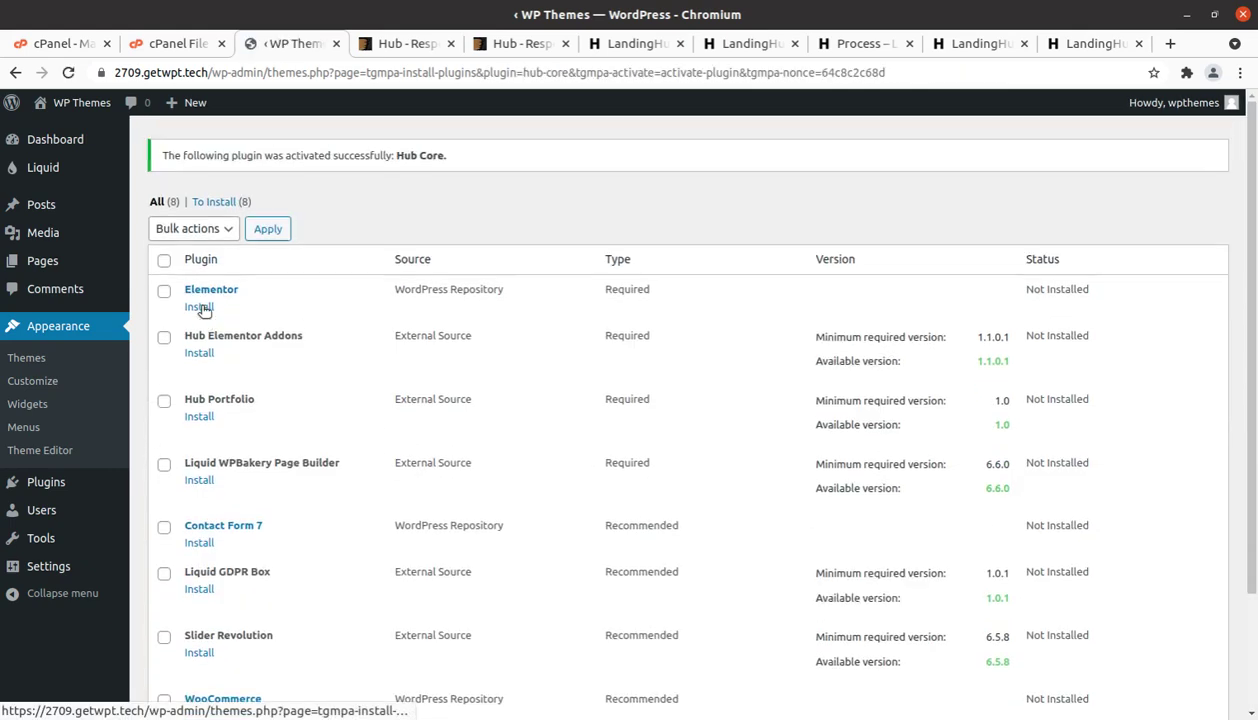
Step: Examine the remaining required and recommended plugins in the list, including Elementor, Hub Elementor Addons and Hub Portfolio
scroll(358, 426, "down", 2)
scroll(358, 426, "down", 1)
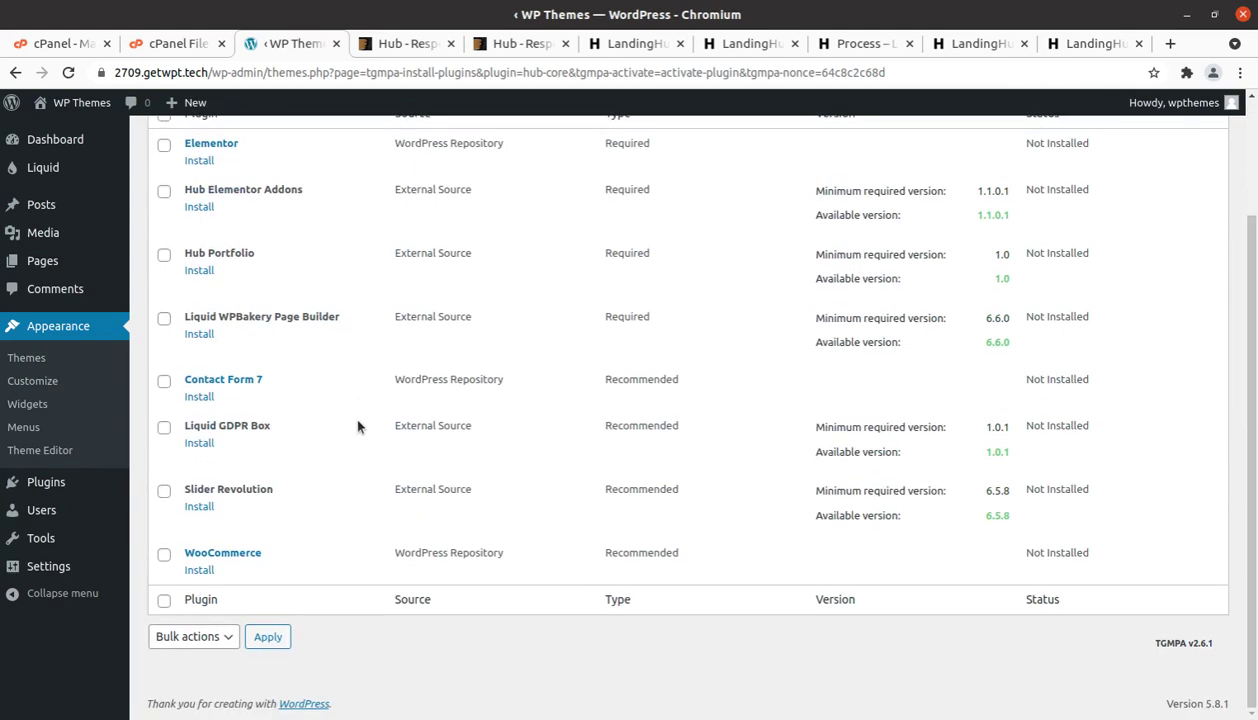
scroll(358, 426, "up", 3)
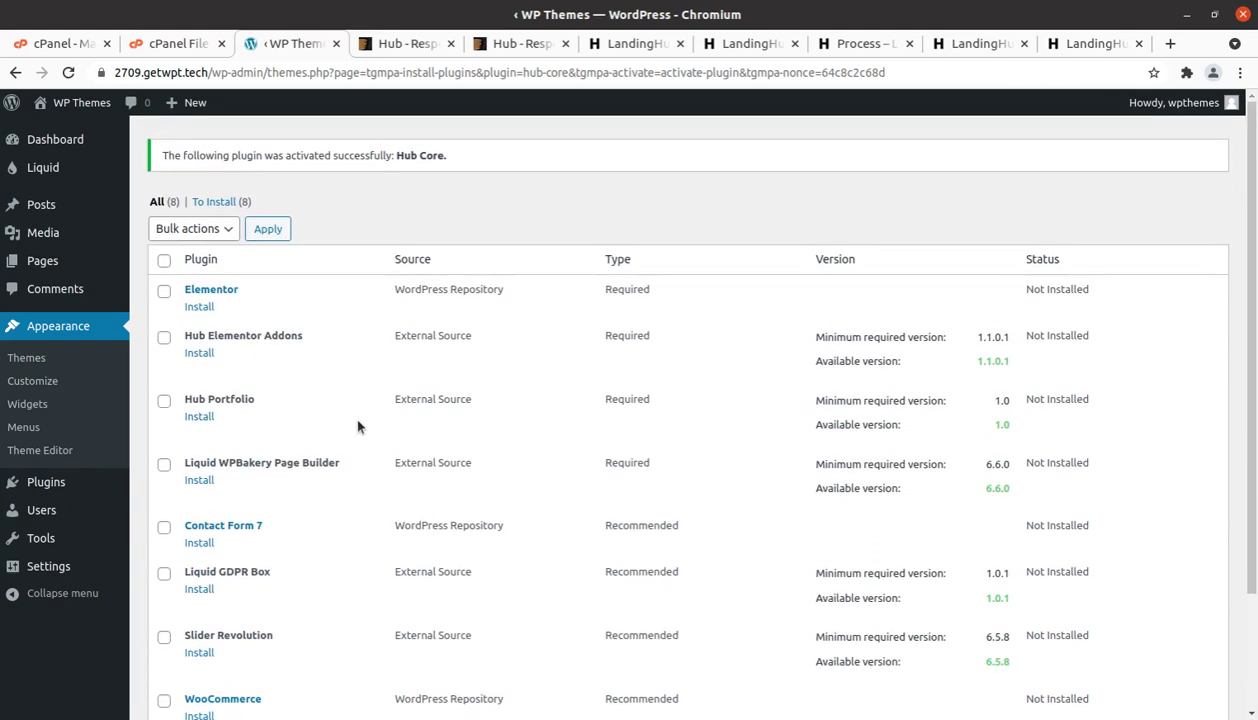
scroll(660, 544, "down", 1)
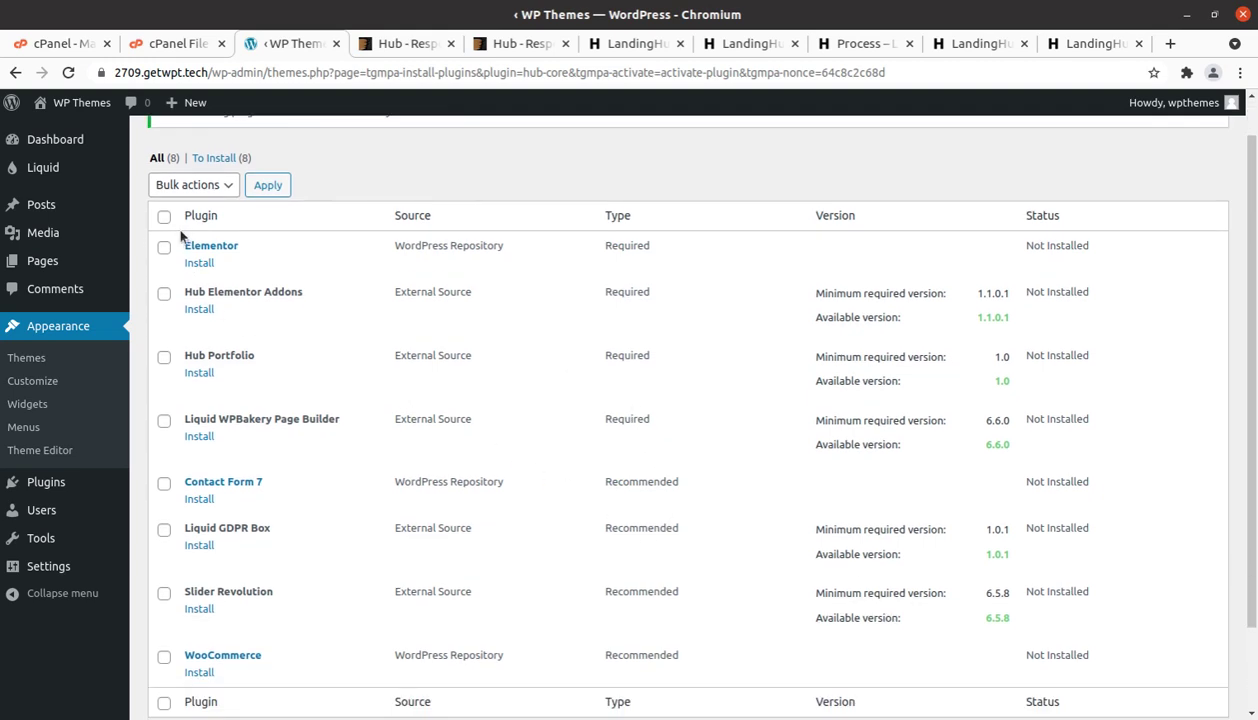
scroll(219, 478, "down", 3)
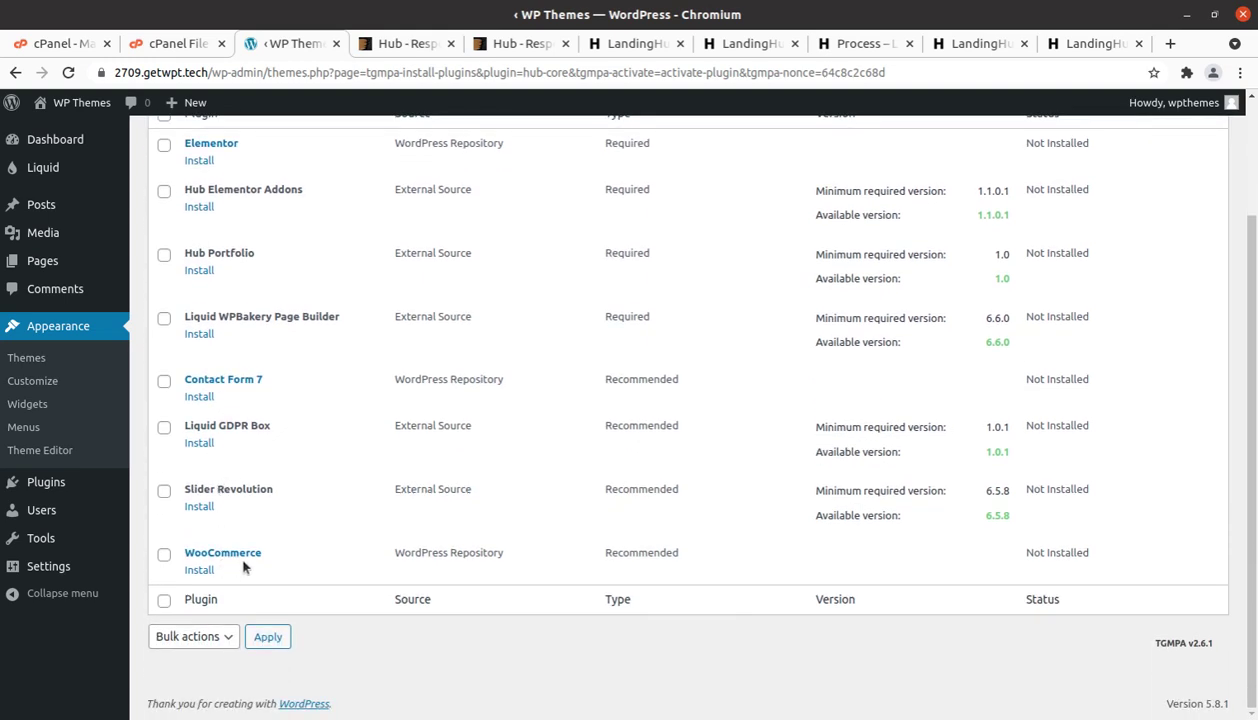
scroll(297, 493, "up", 3)
left_click_drag(243, 276, 175, 273)
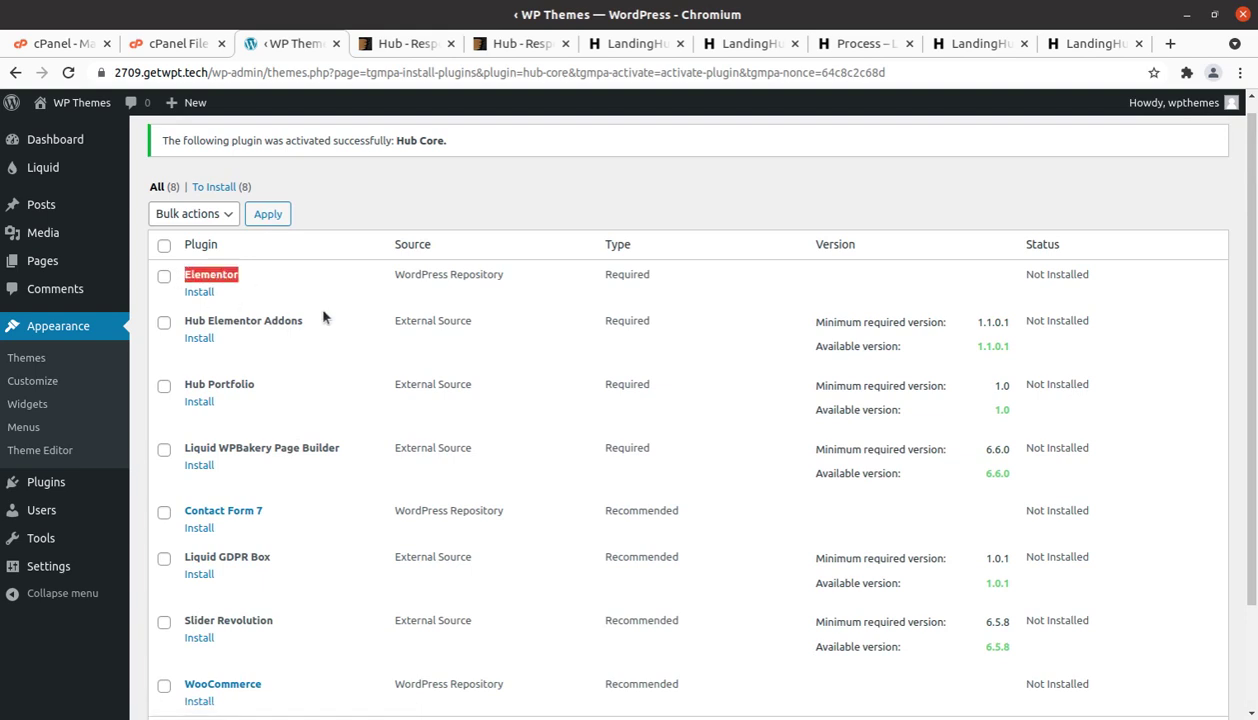
left_click(306, 357)
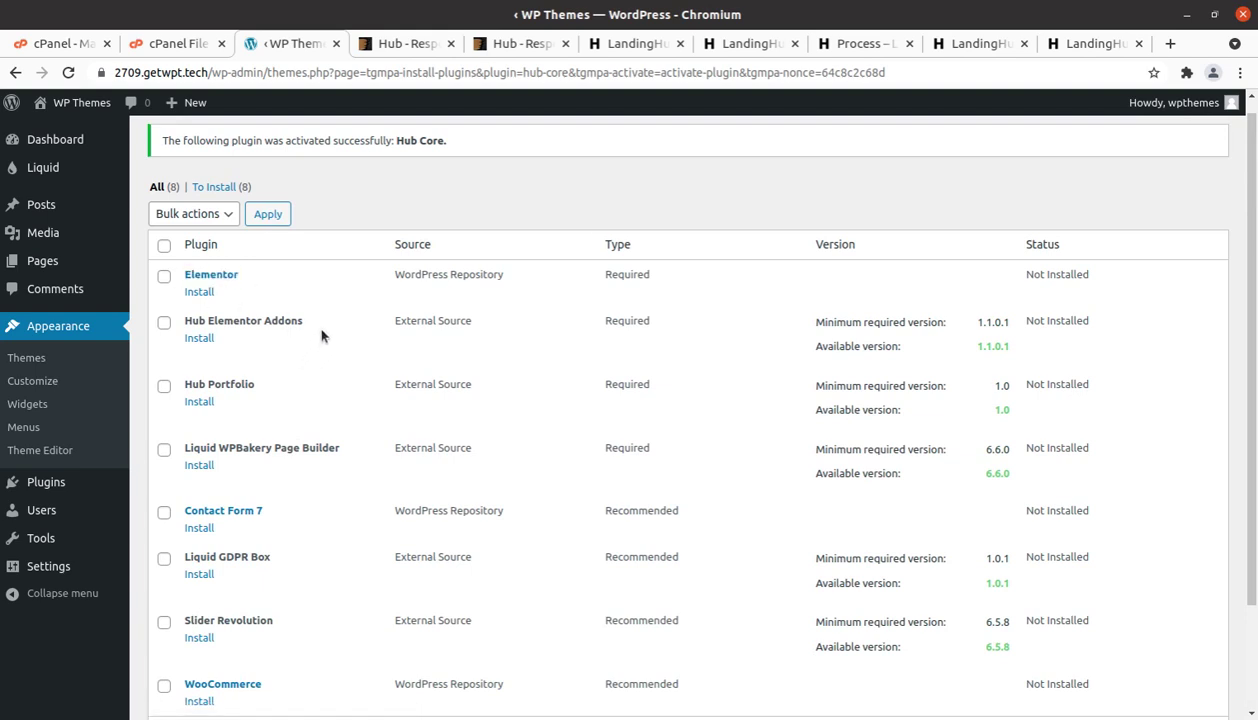
left_click_drag(304, 320, 180, 320)
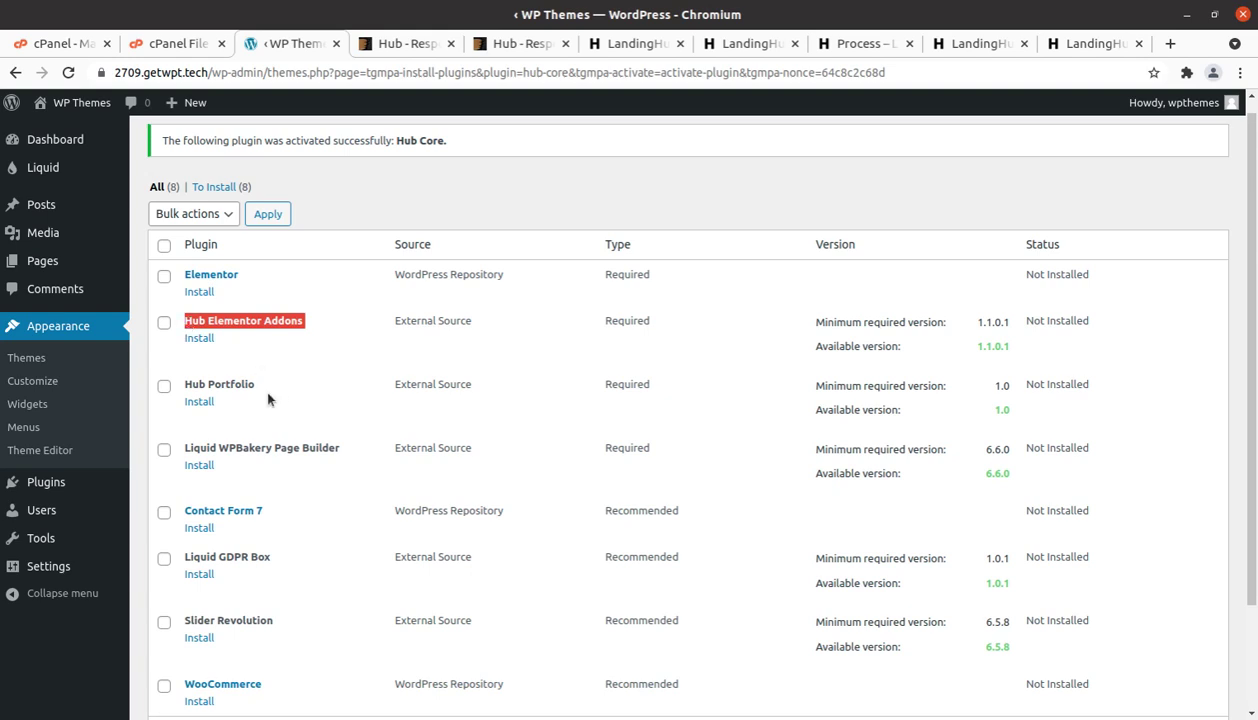
left_click_drag(257, 385, 203, 384)
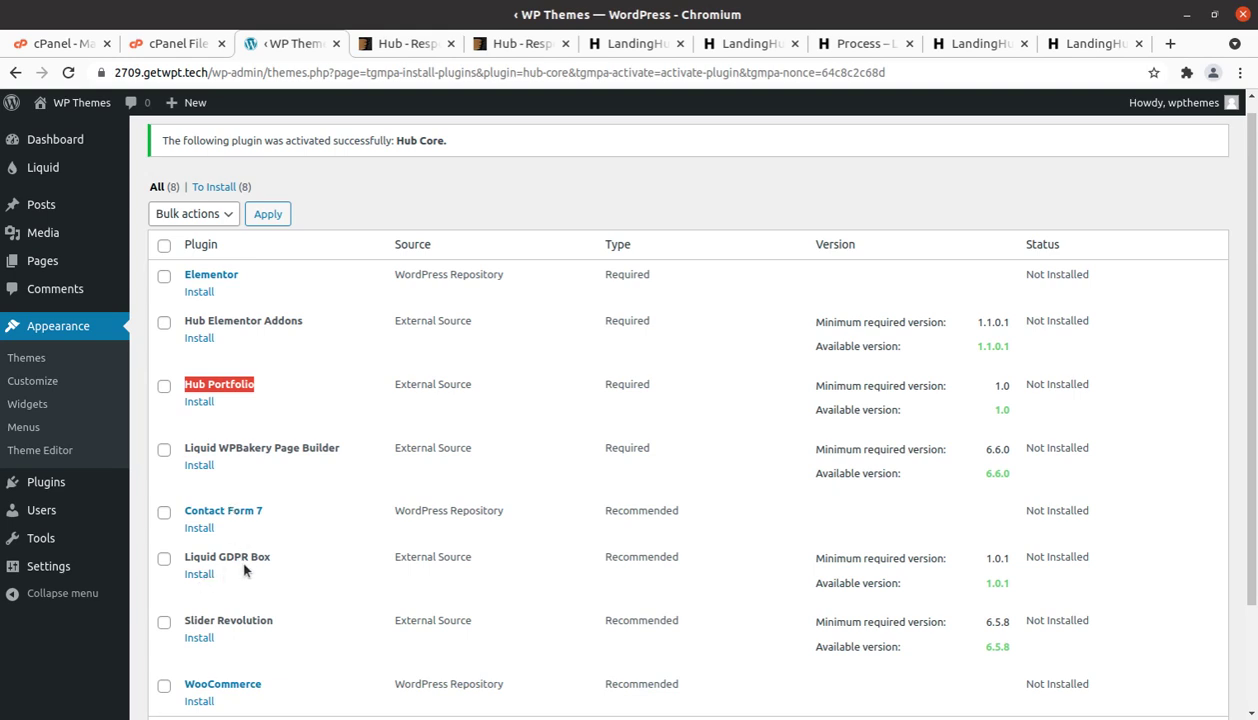
Step: Bulk install all the remaining plugins in the list, from Elementor through WooCommerce
scroll(244, 570, "down", 2)
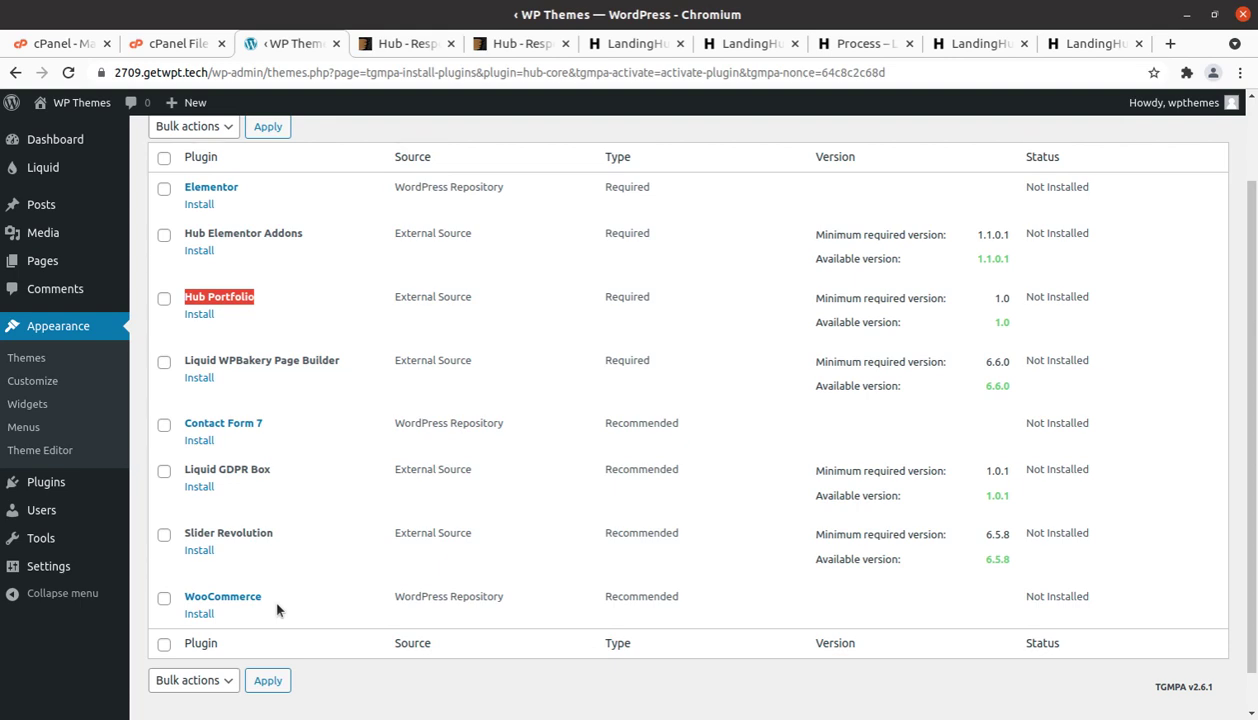
left_click(164, 158)
left_click(212, 133)
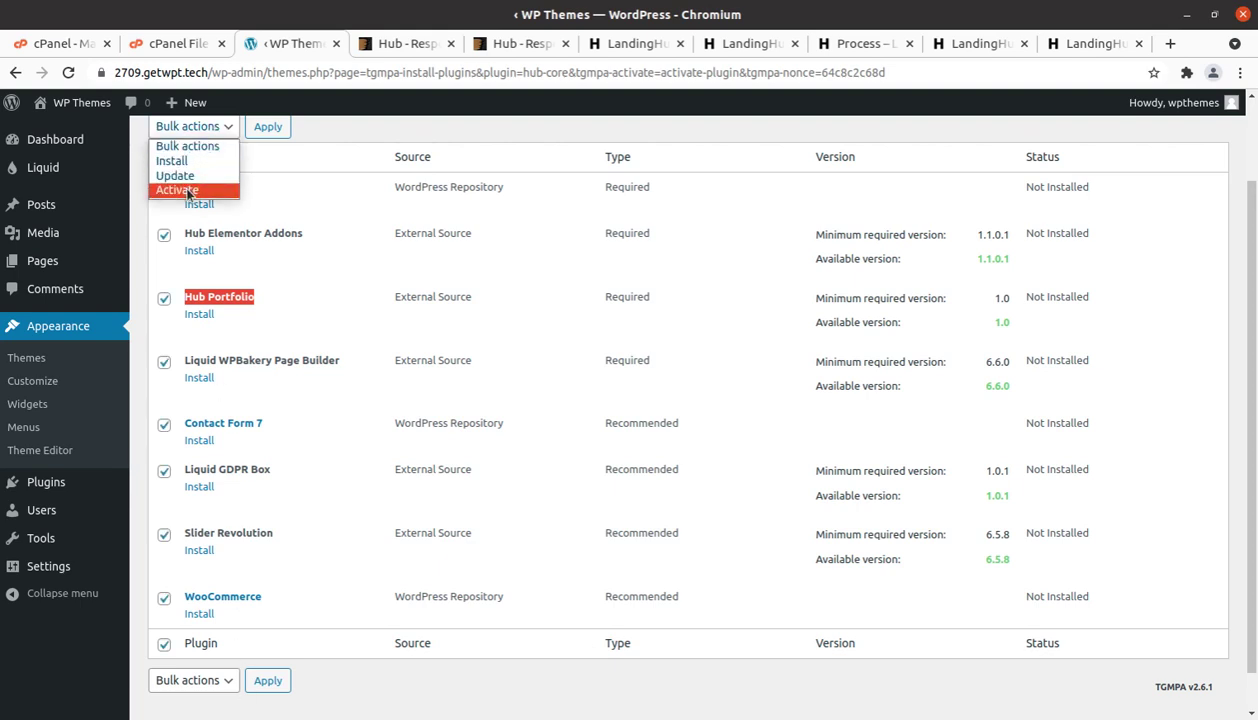
left_click(185, 163)
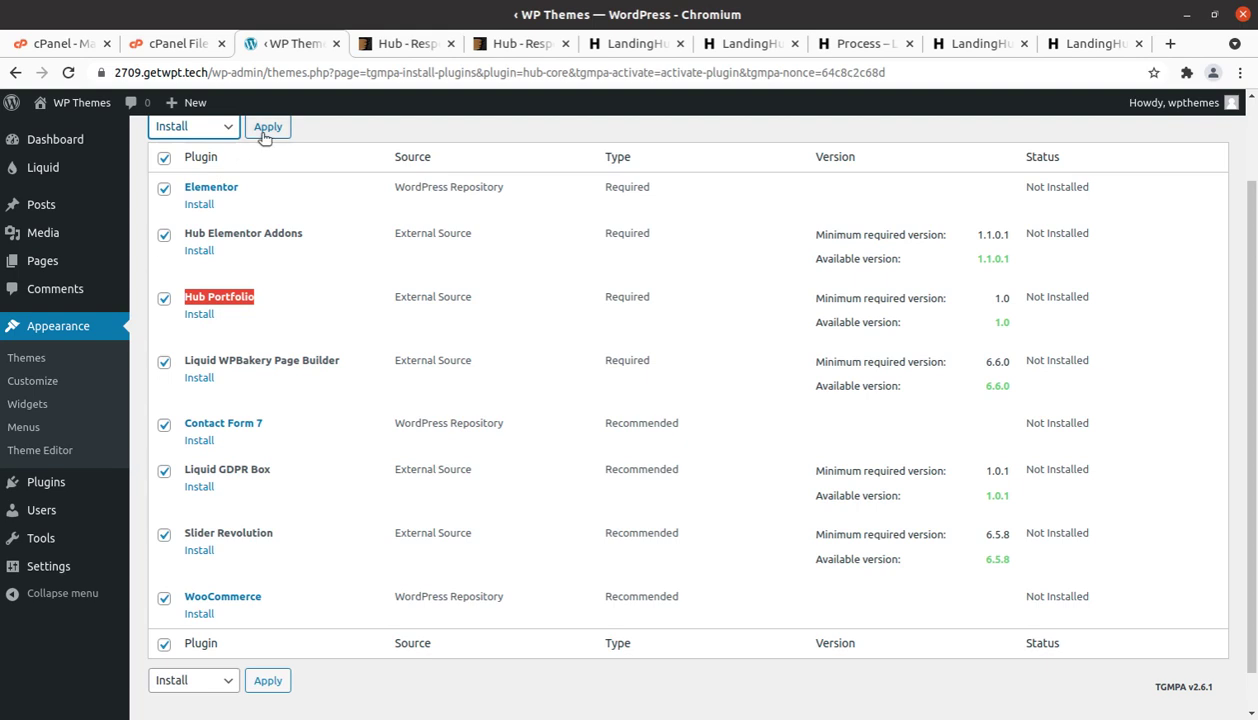
left_click(266, 130)
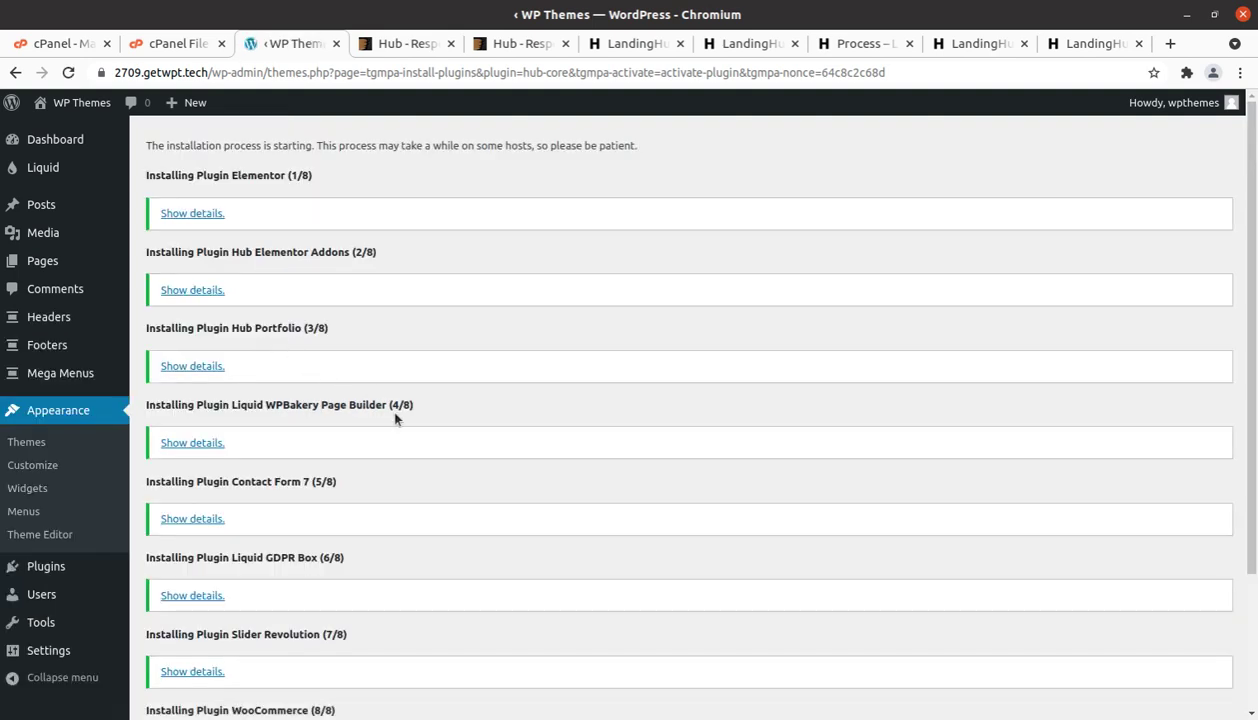
Step: Return to the required plugins installer and bulk activate all the listed plugins
scroll(395, 419, "down", 3)
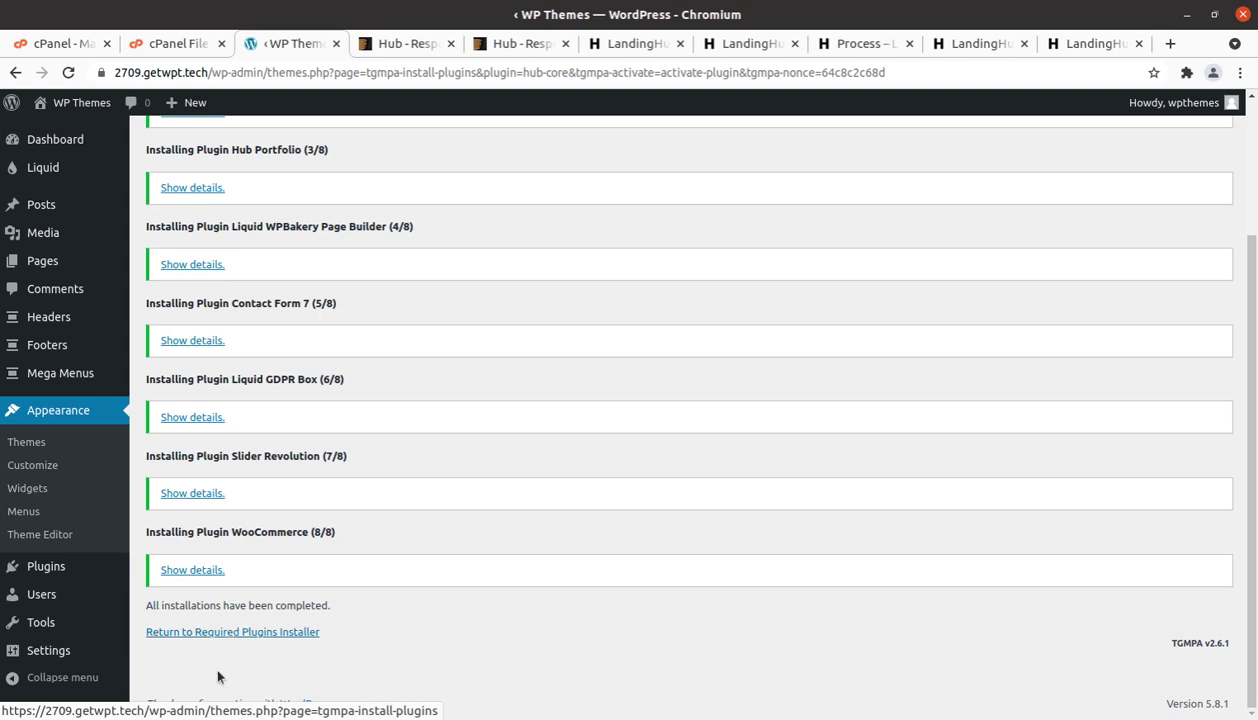
left_click(216, 634)
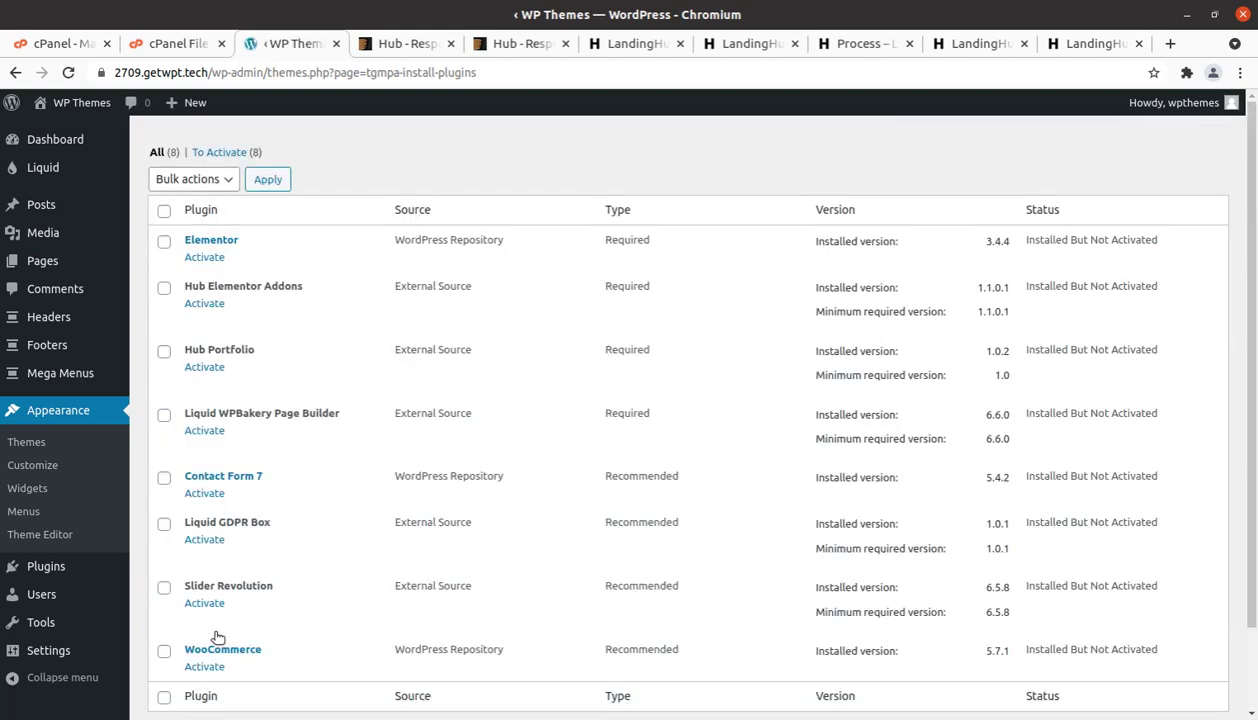
left_click(163, 211)
left_click(225, 186)
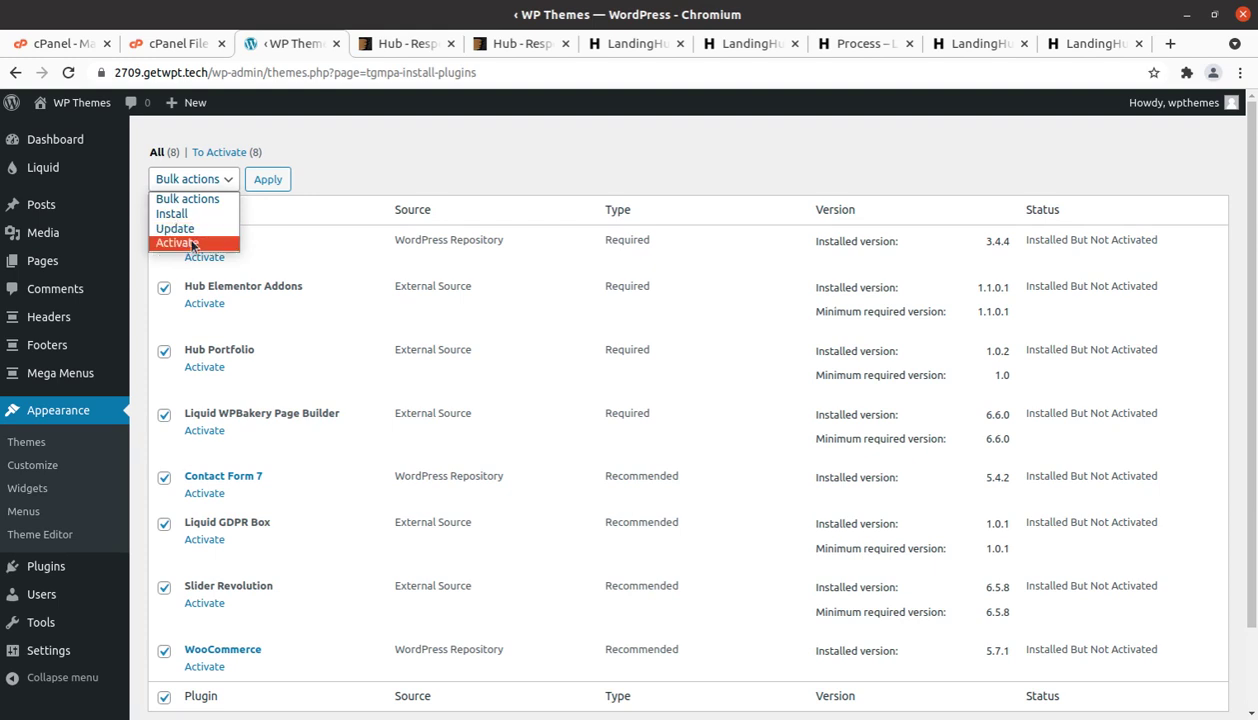
left_click(191, 242)
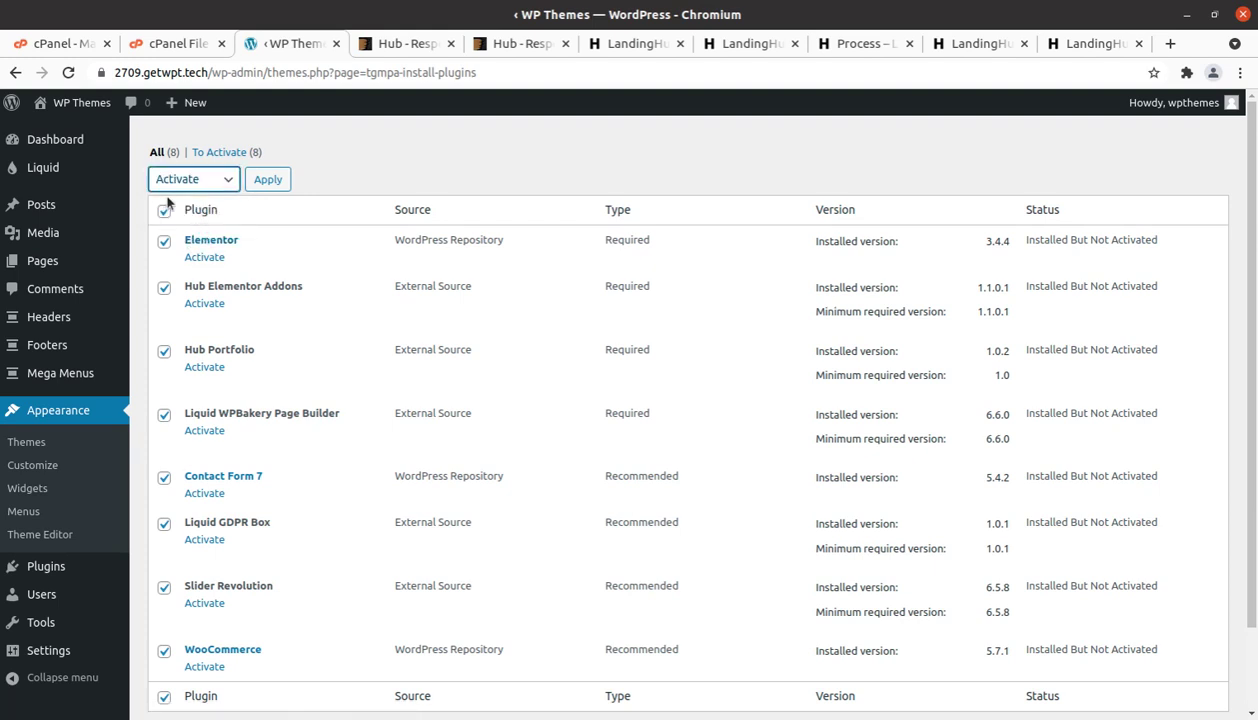
left_click(263, 183)
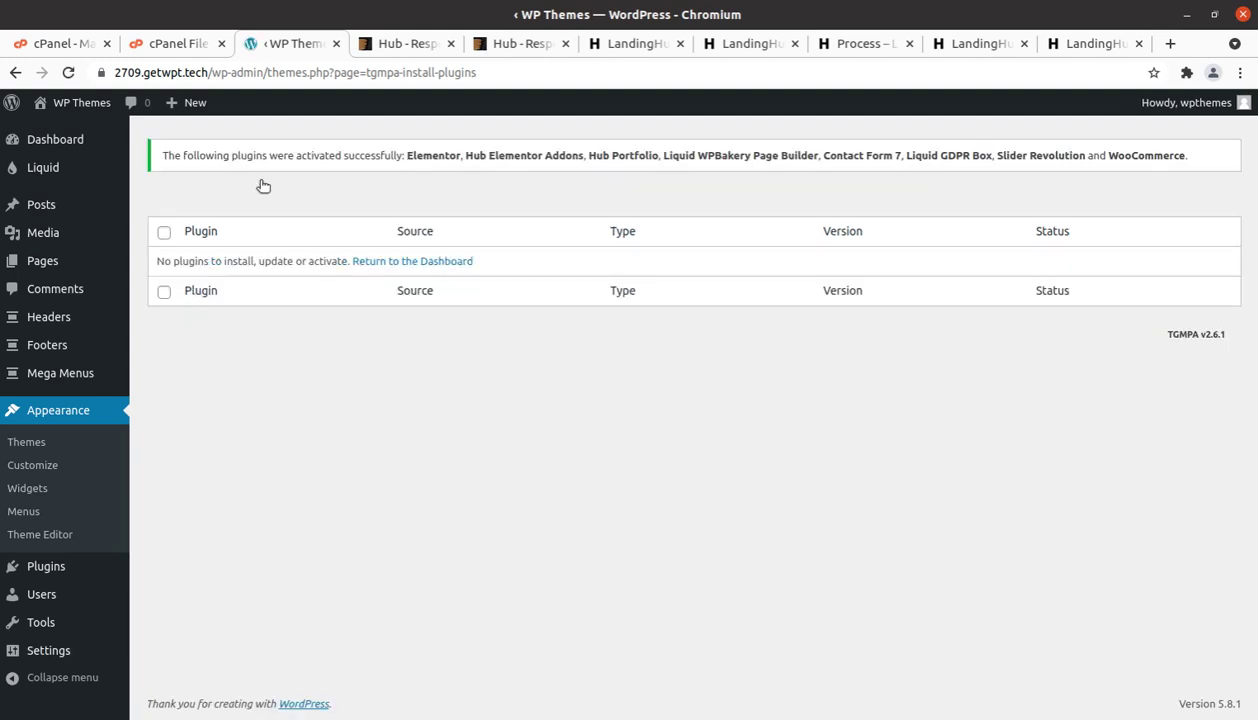
Step: Go to the WordPress dashboard and deactivate Liquid WPBakery Page Builder from the Hub Elementor Addons notice
left_click(44, 146)
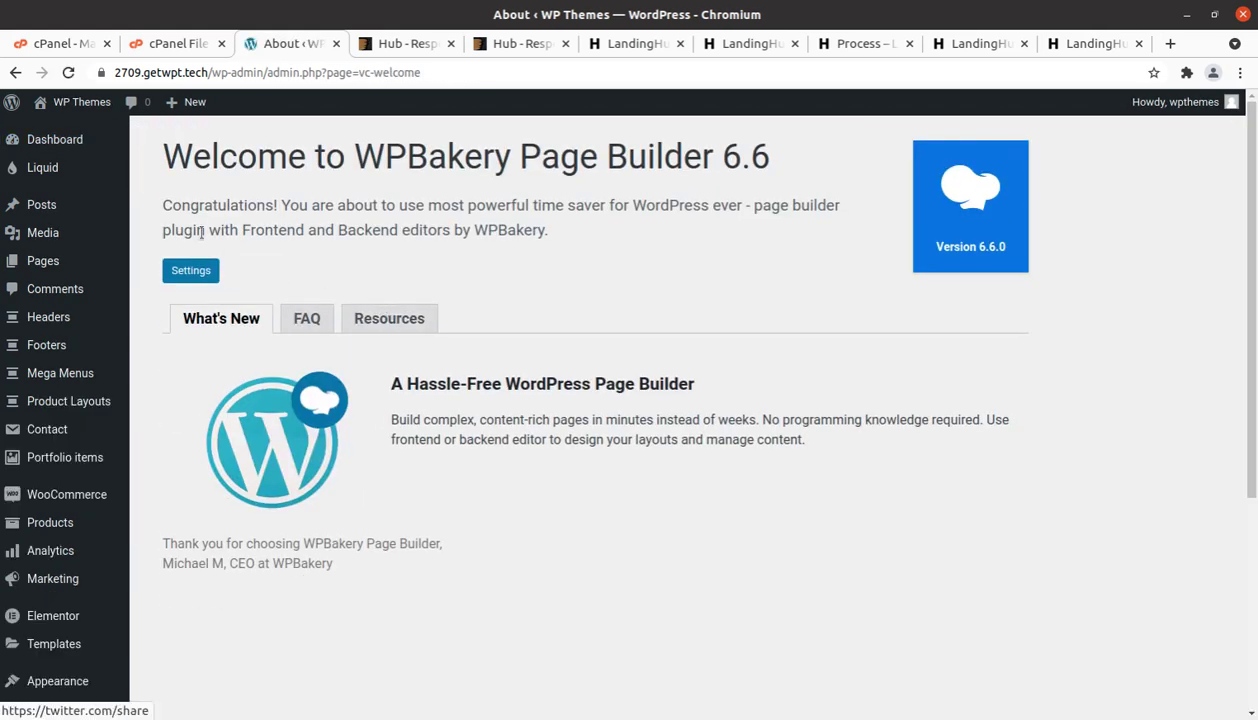
mouse_move(40, 145)
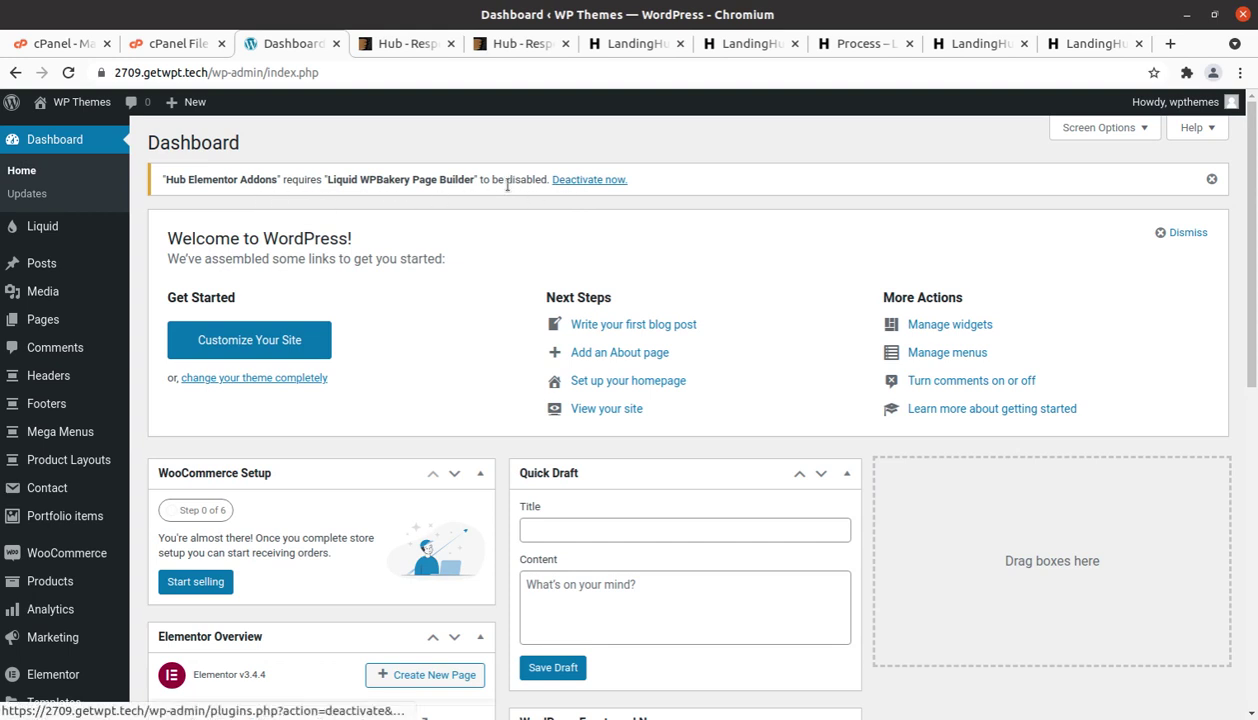
left_click_drag(329, 179, 473, 179)
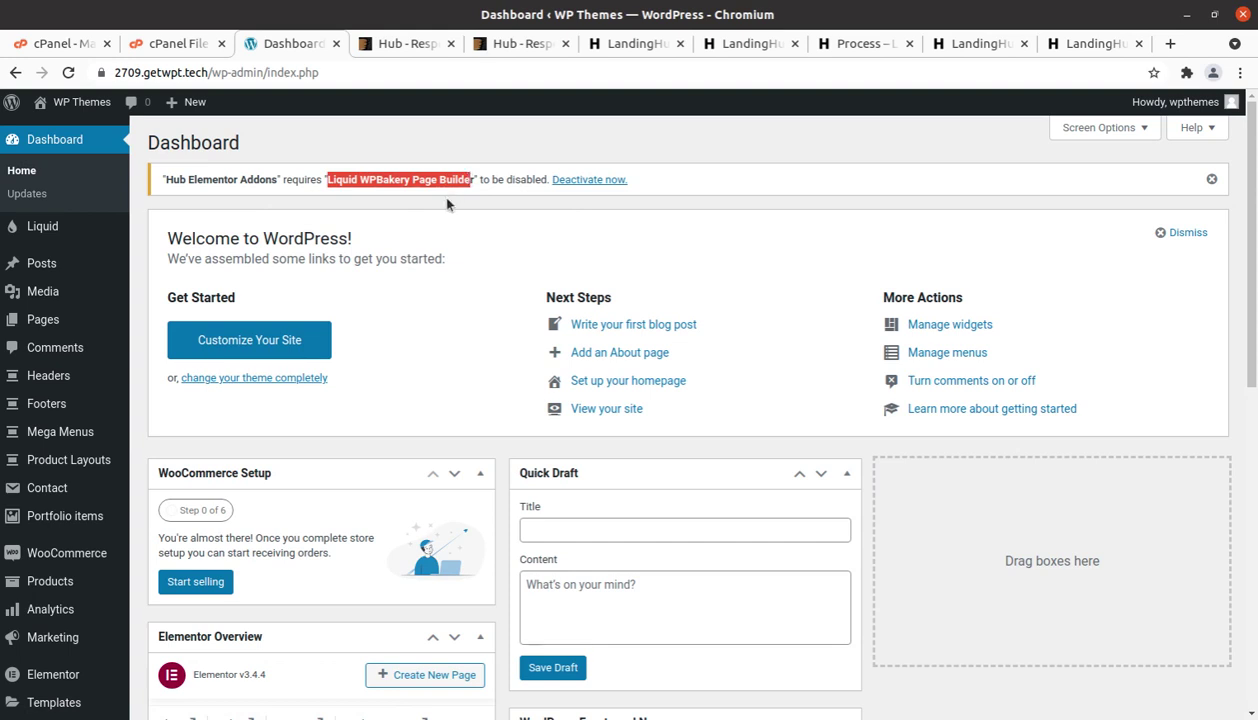
left_click(595, 181)
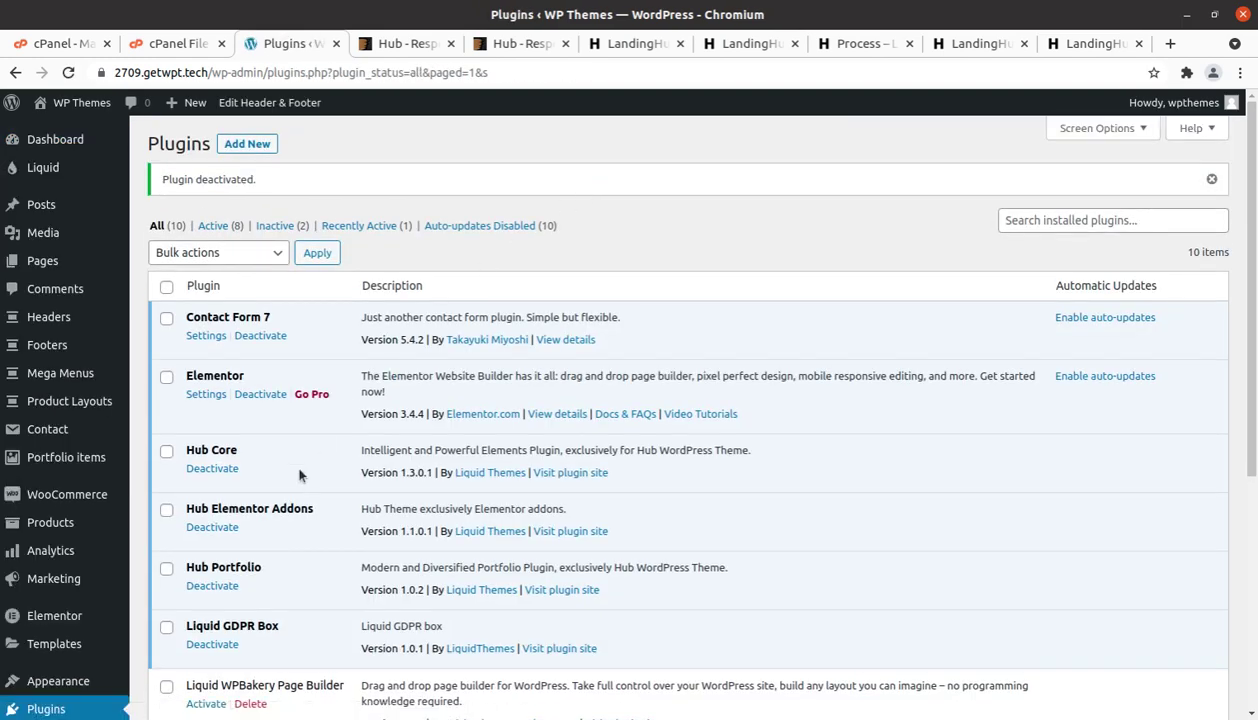
Step: Review the installed plugins and their activation status, checking Liquid WPBakery Page Builder, Hub Elementor Addons and Elementor
scroll(300, 475, "down", 1)
scroll(298, 470, "down", 3)
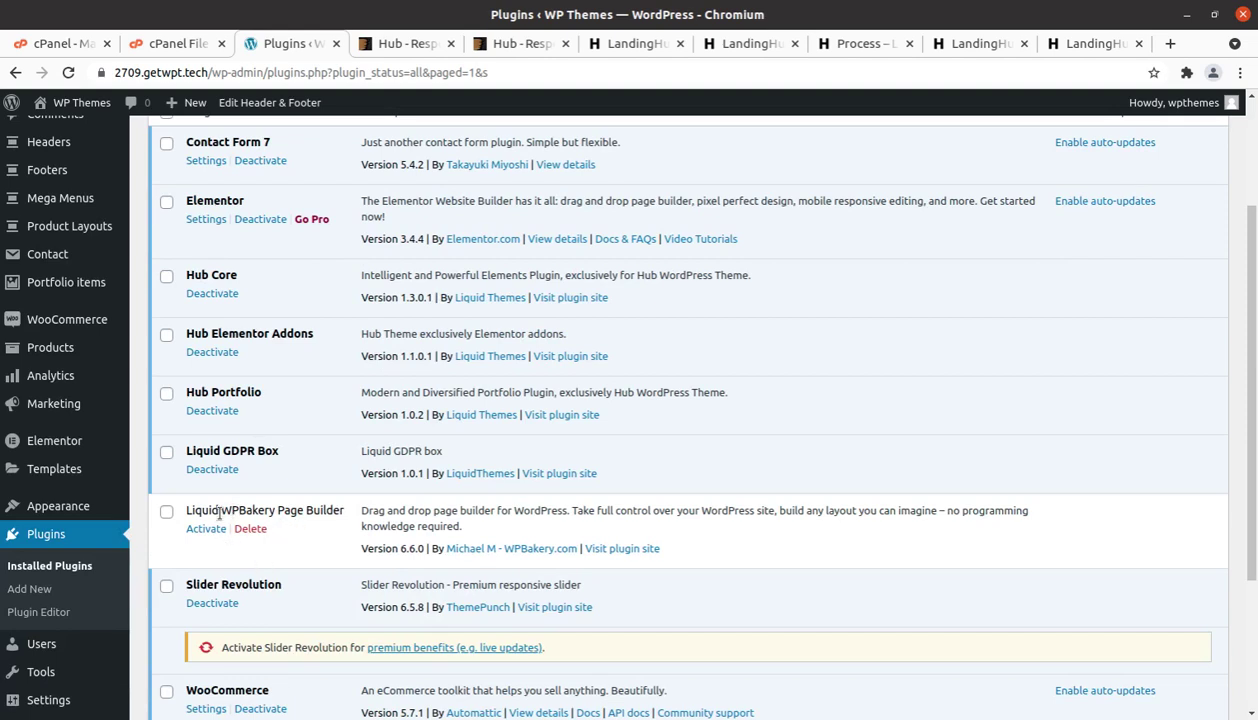
left_click_drag(216, 505, 339, 505)
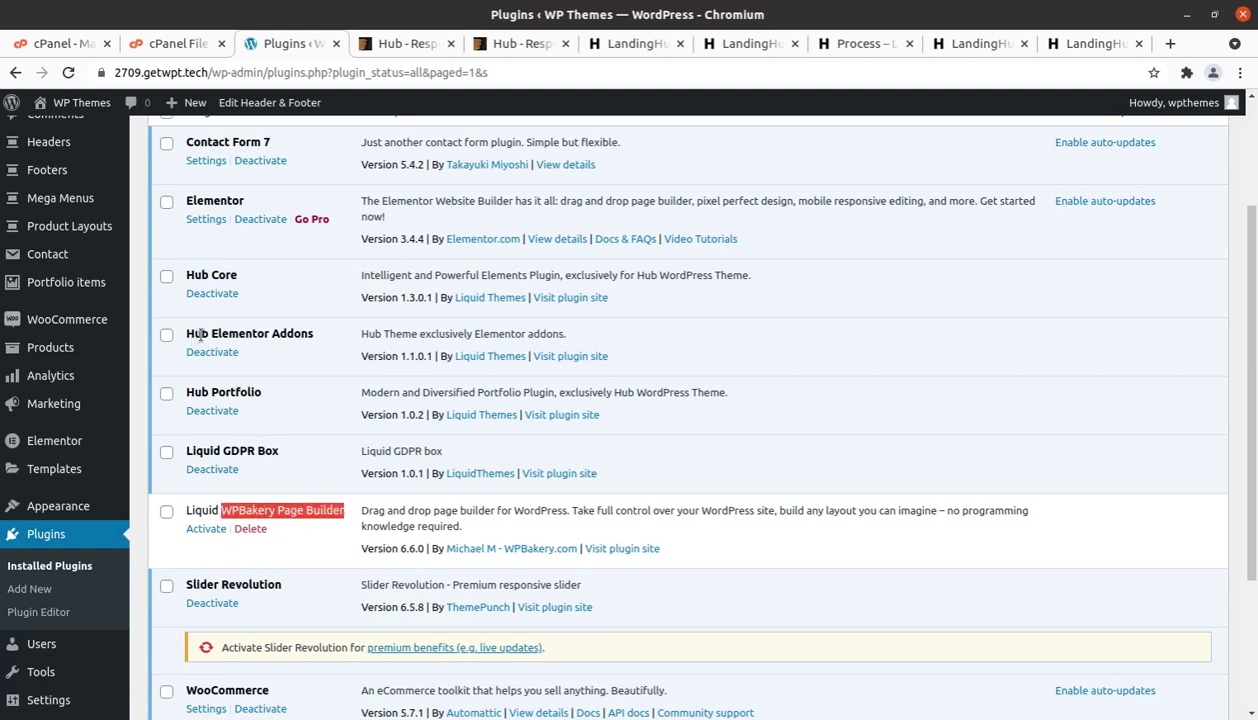
mouse_move(208, 333)
left_mouse_down()
mouse_move(300, 333)
mouse_move(188, 333)
left_mouse_up()
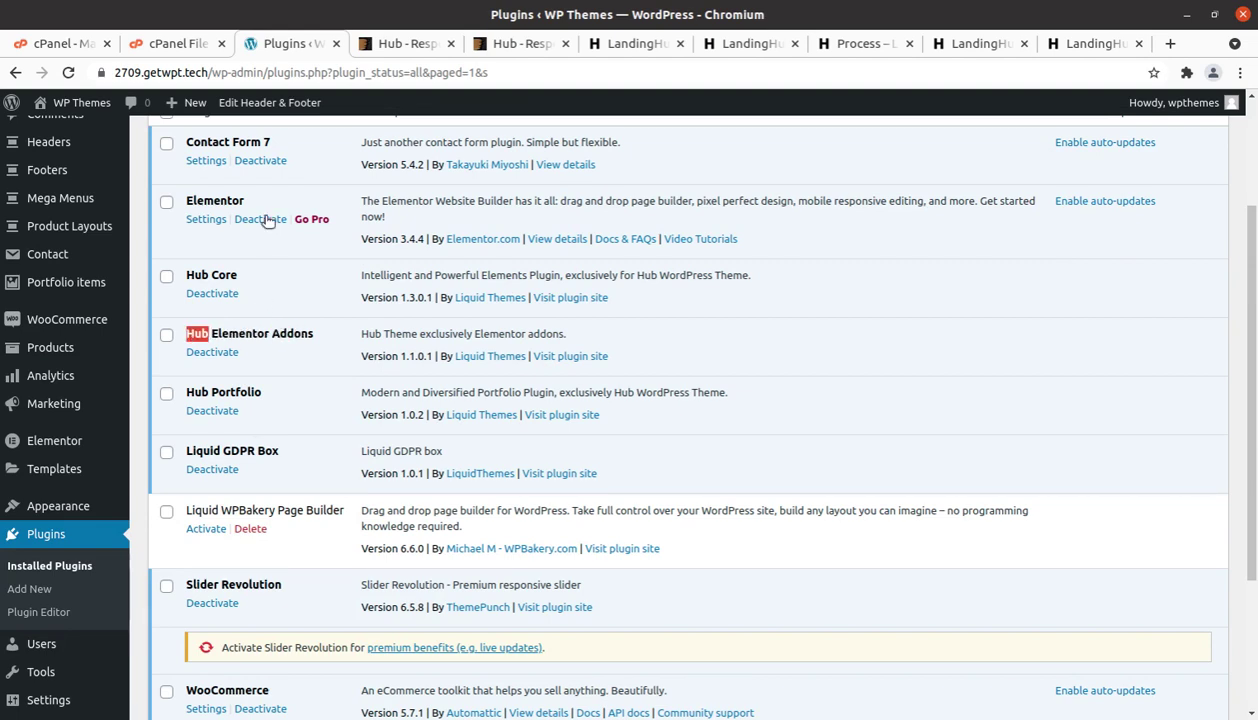
left_click_drag(244, 200, 185, 200)
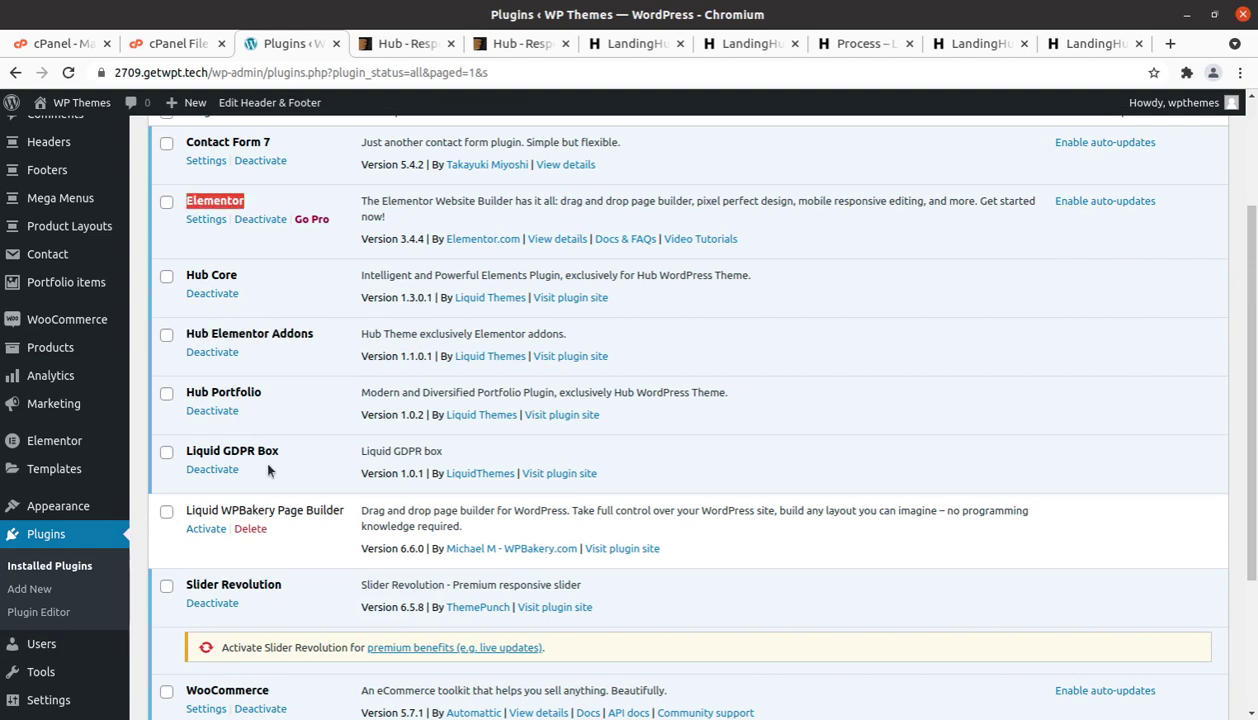
scroll(267, 465, "up", 3)
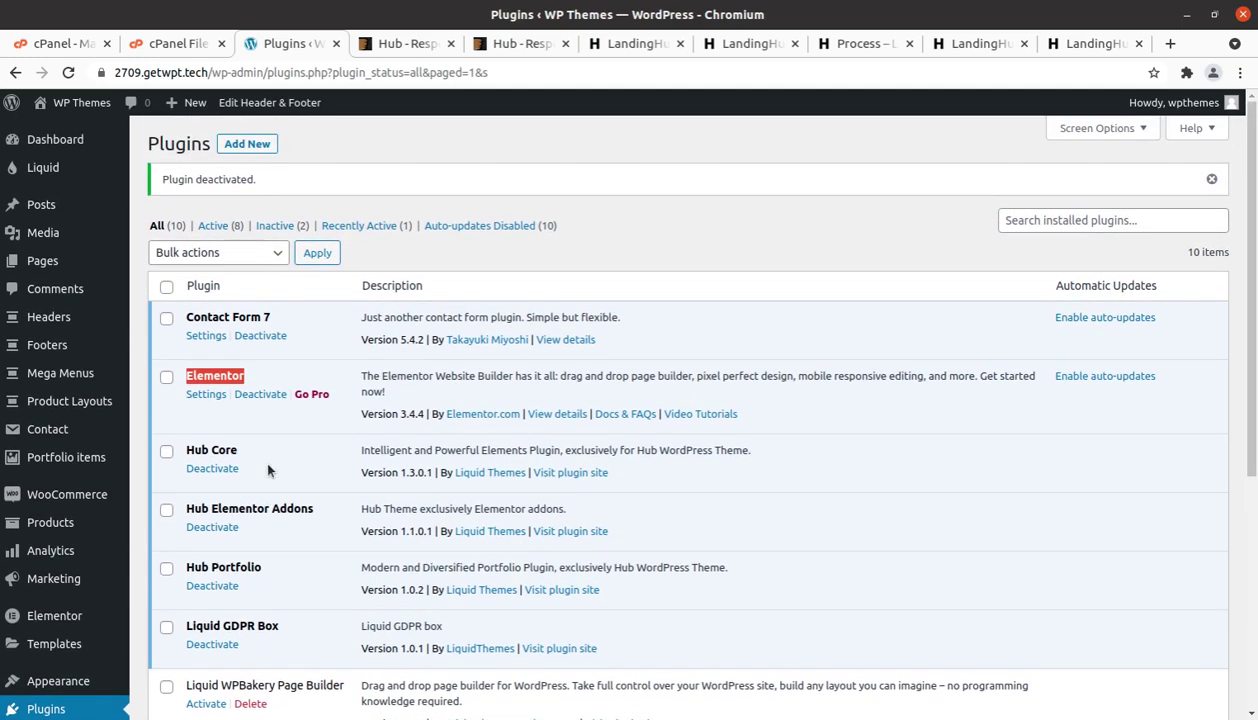
scroll(268, 480, "down", 3)
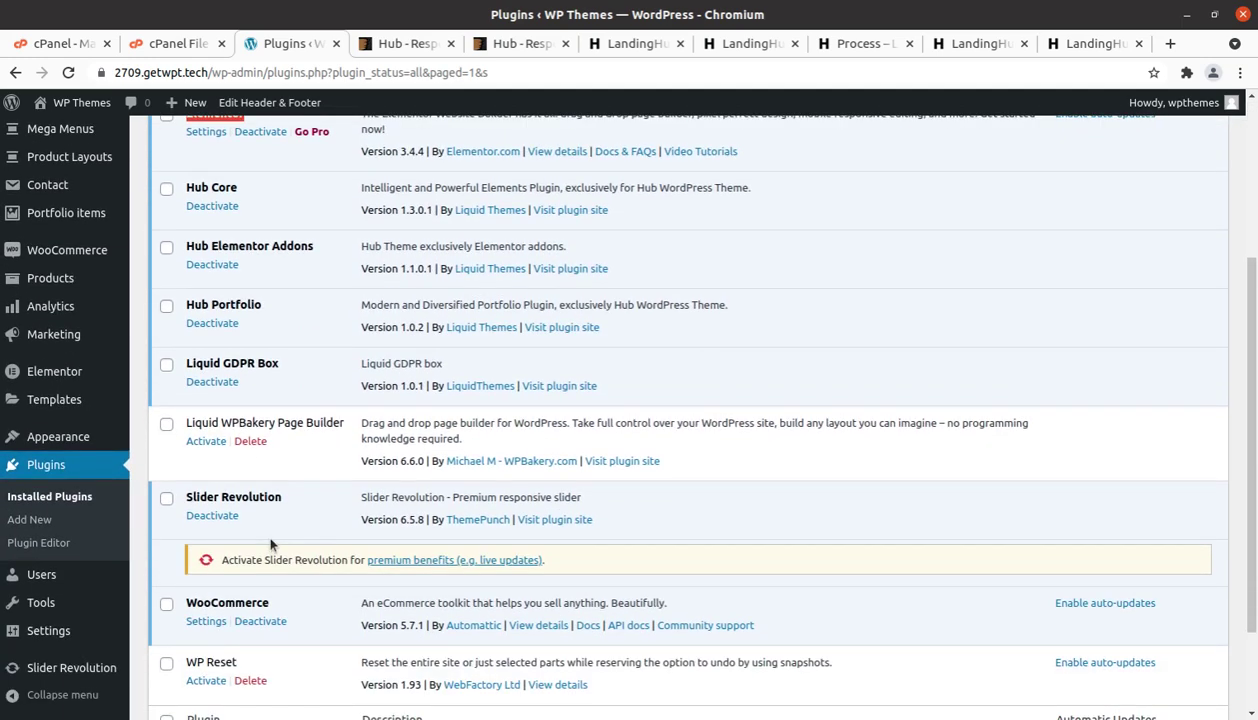
scroll(270, 545, "down", 1)
Step: View the site's front page in a new tab, and switch to the open seopro.liquid-themes.com demo for comparison
mouse_move(82, 110)
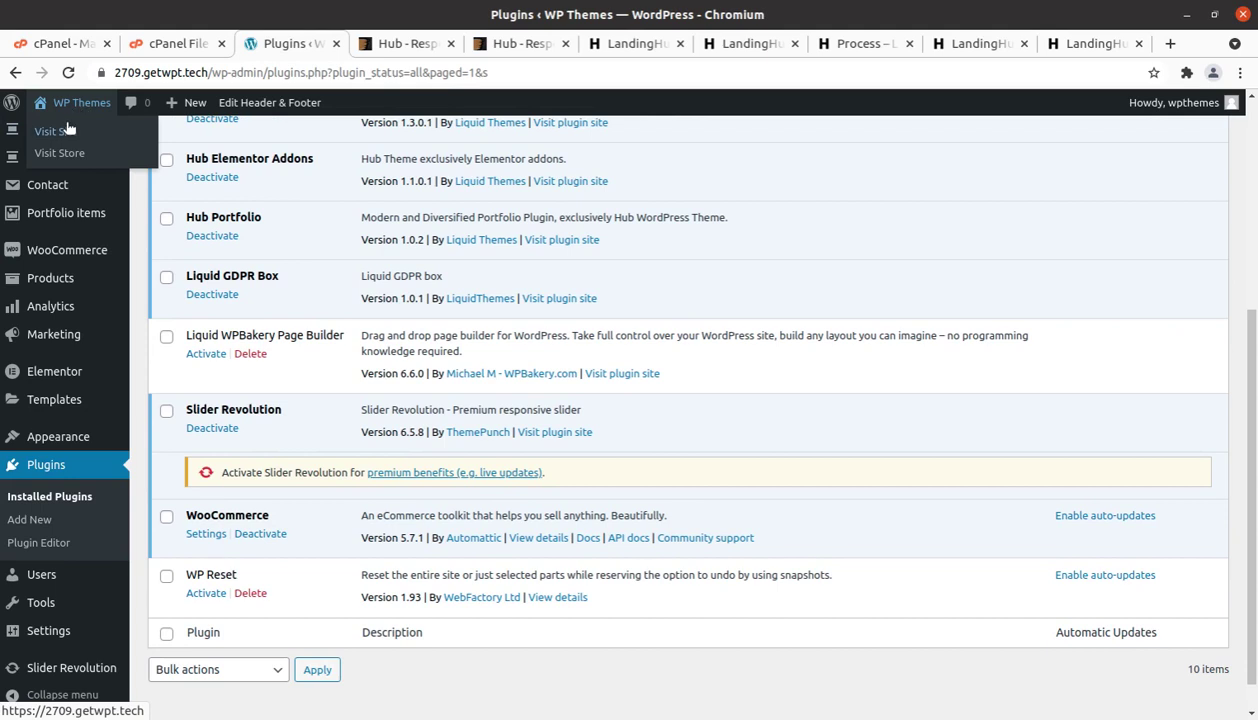
middle_click(63, 134)
left_click(348, 45)
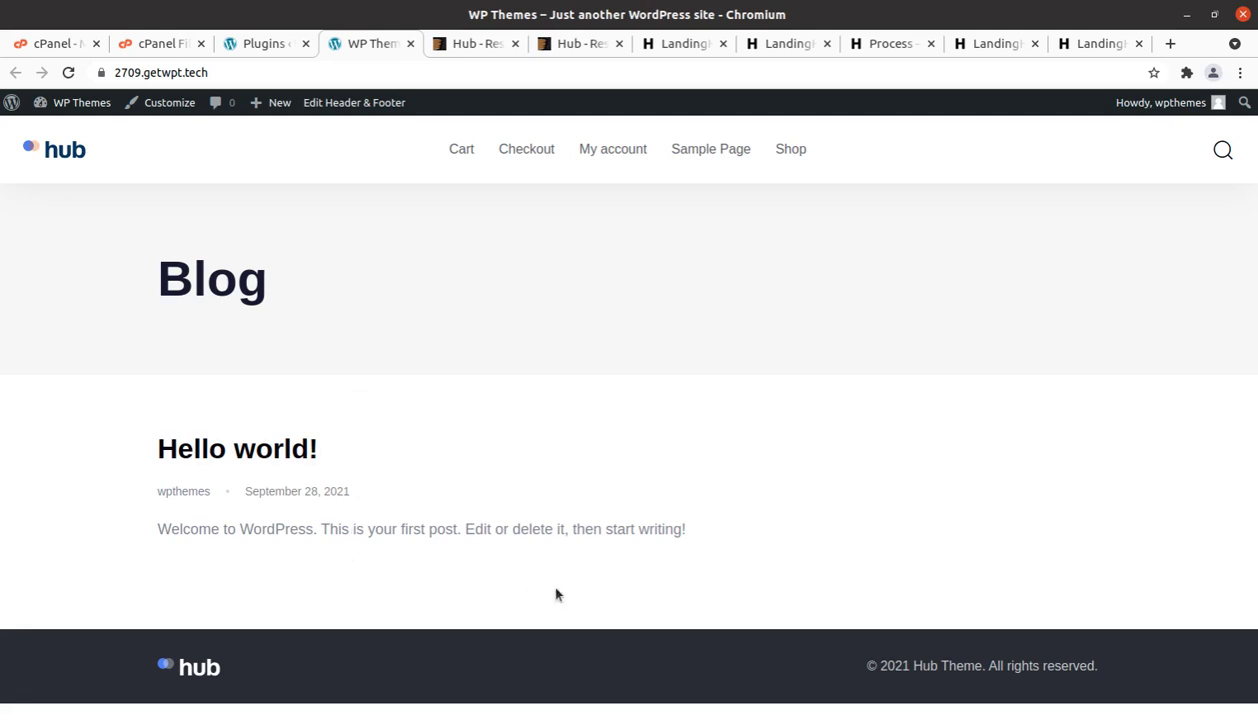
left_click(780, 44)
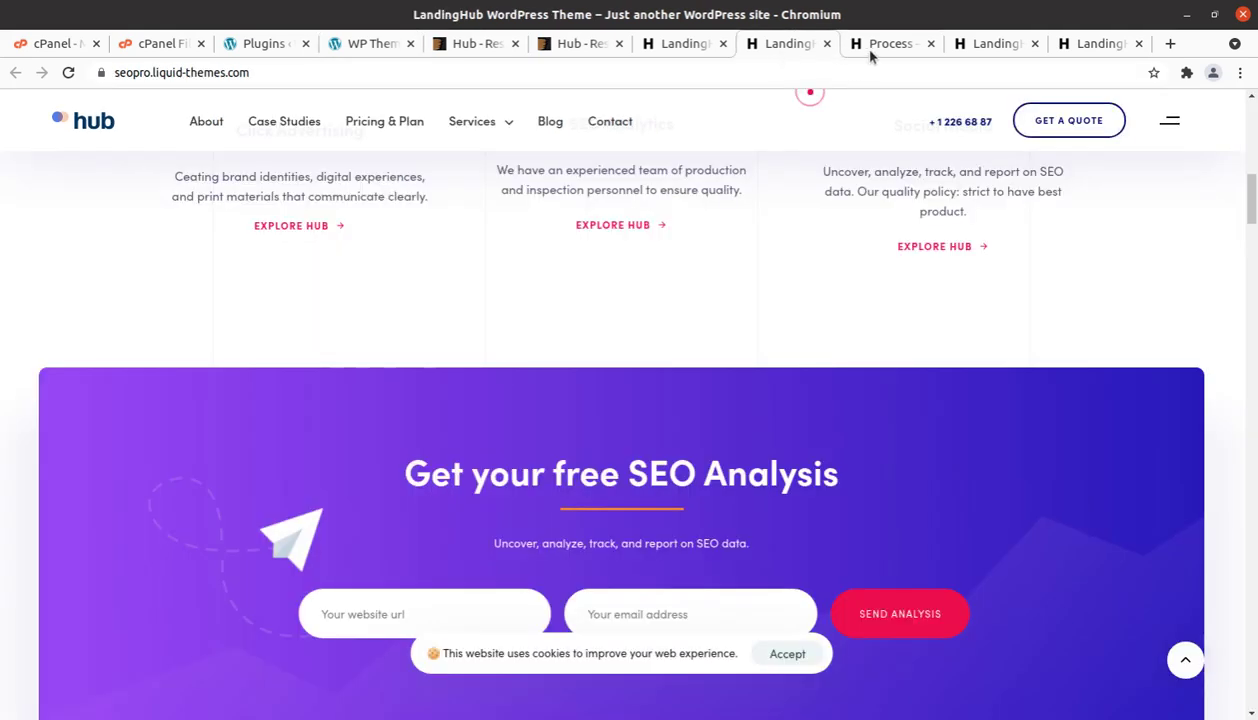
Step: Compare the site's front page with the open seopro, marketingpro, classicpro and originalhub demo sites
scroll(841, 311, "up", 10)
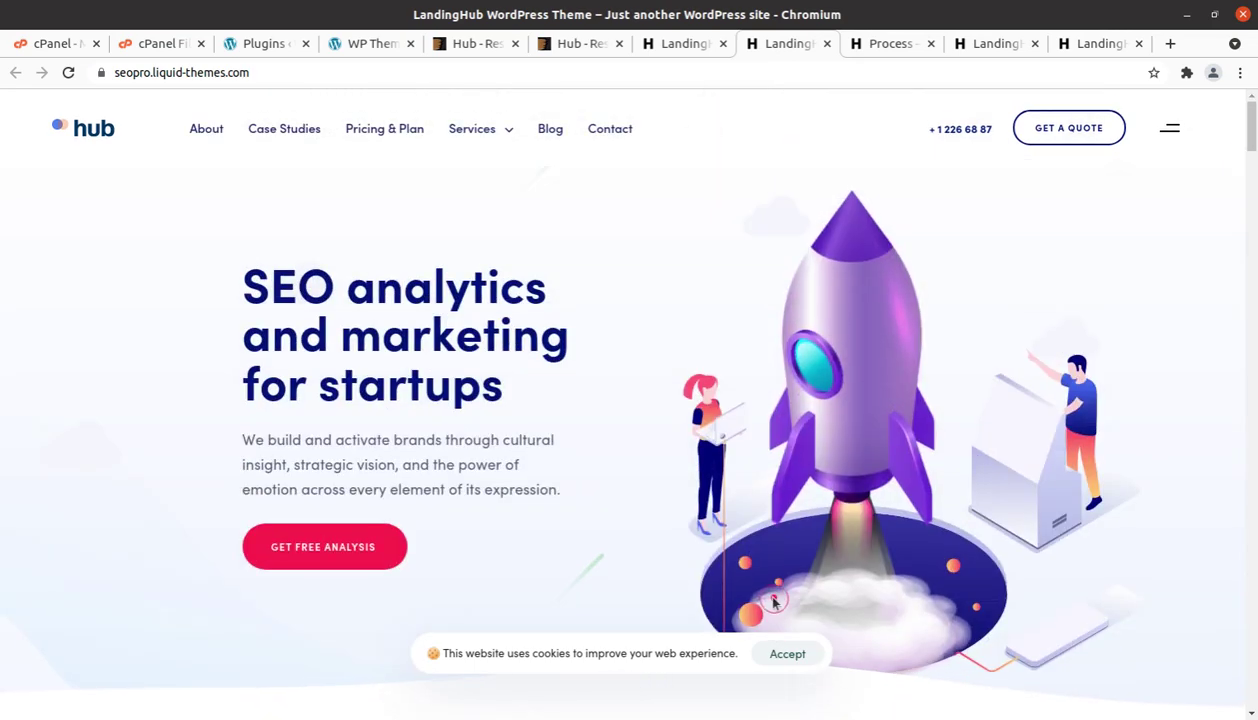
left_click(888, 44)
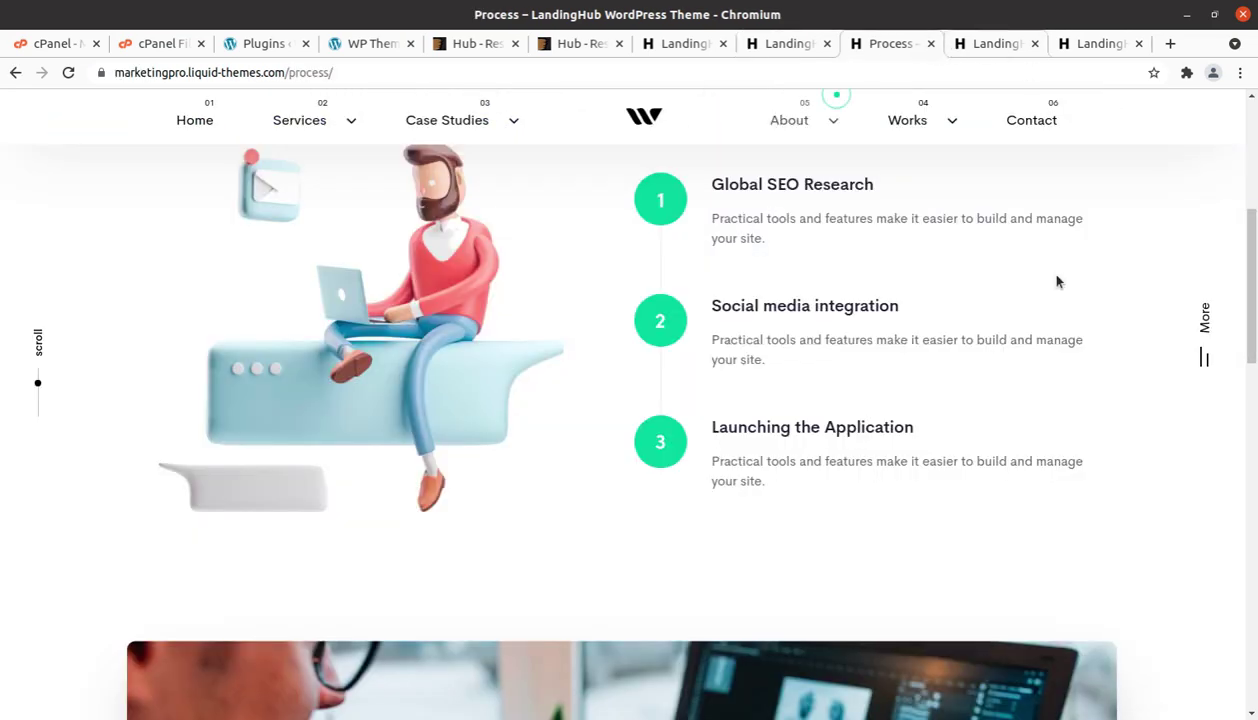
scroll(1040, 300, "up", 2)
scroll(1032, 327, "up", 3)
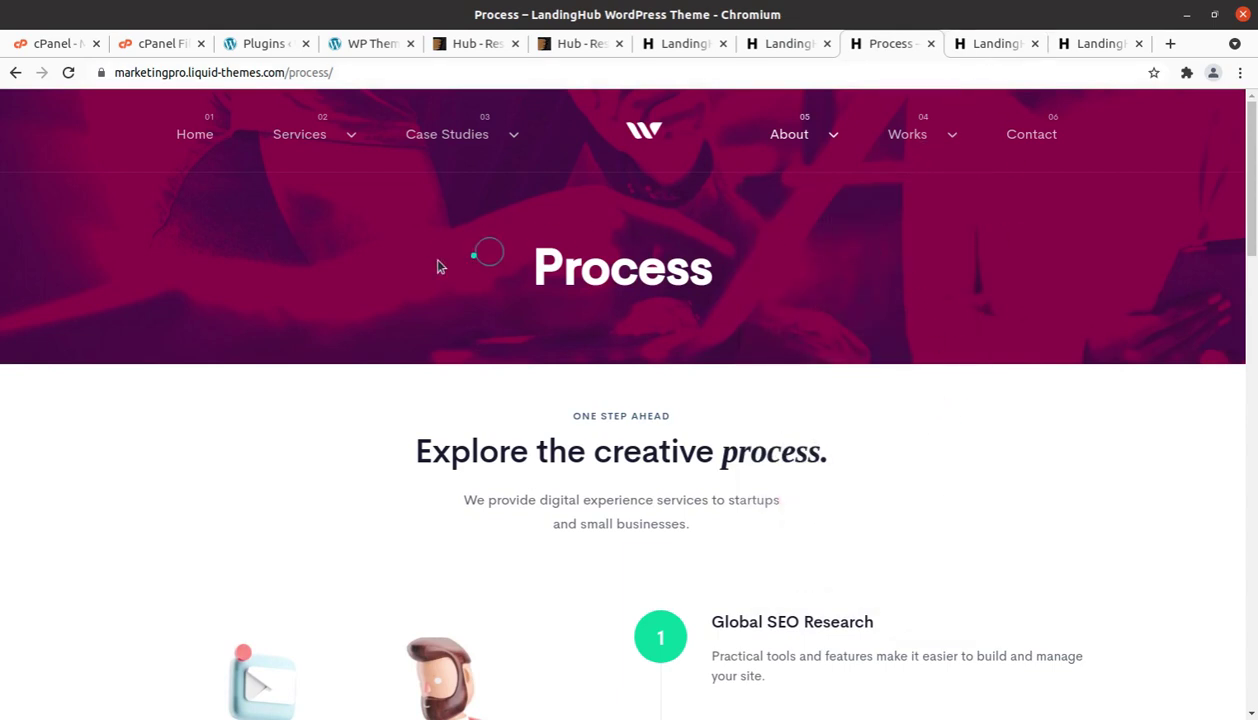
left_click(368, 44)
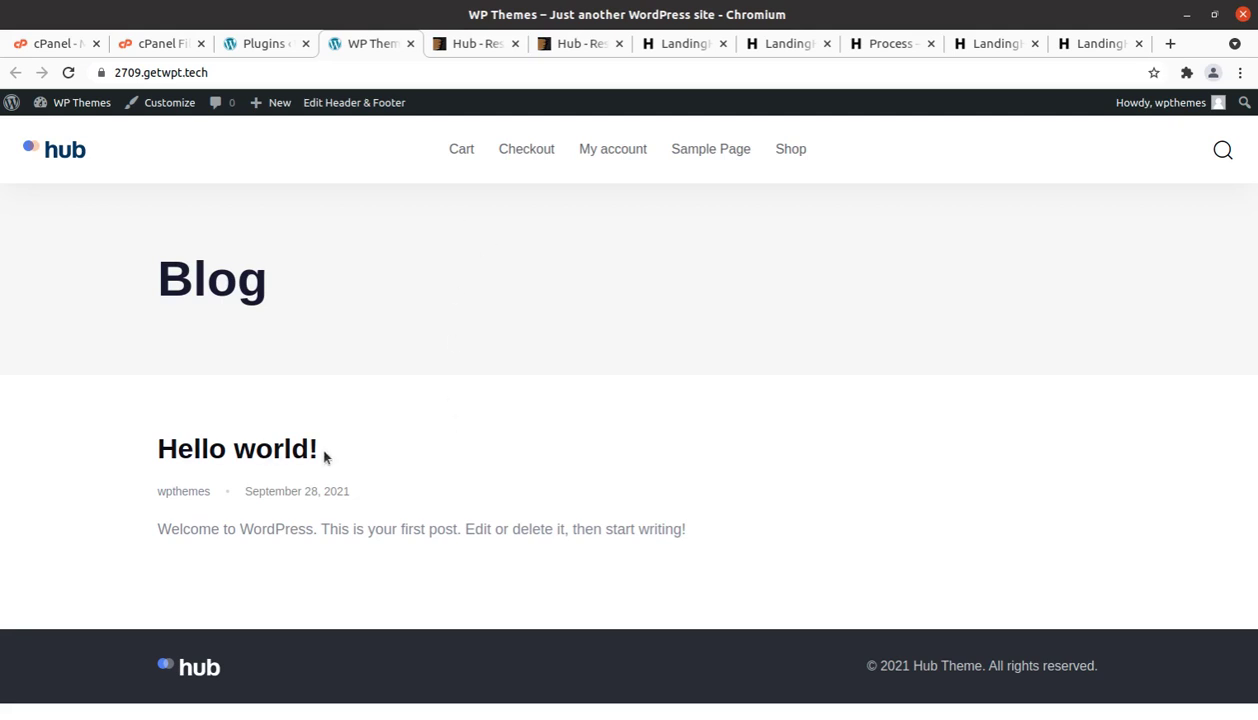
left_click(870, 43)
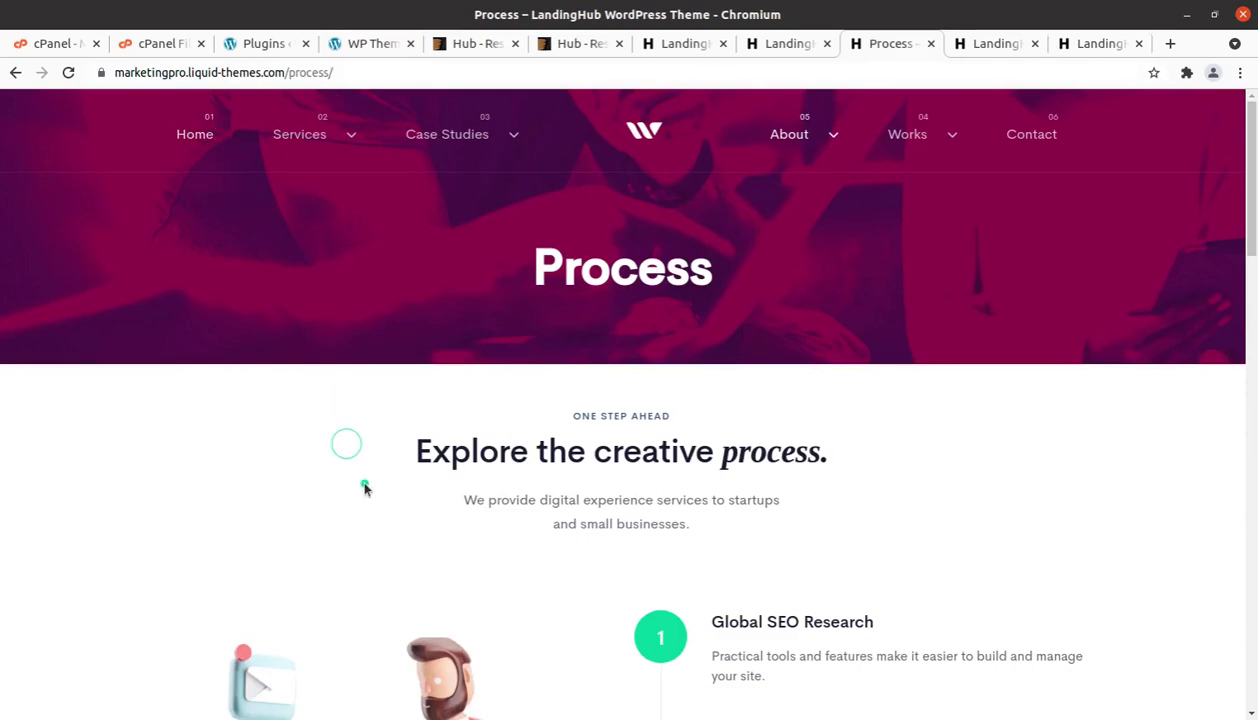
left_click(988, 45)
left_click(1090, 45)
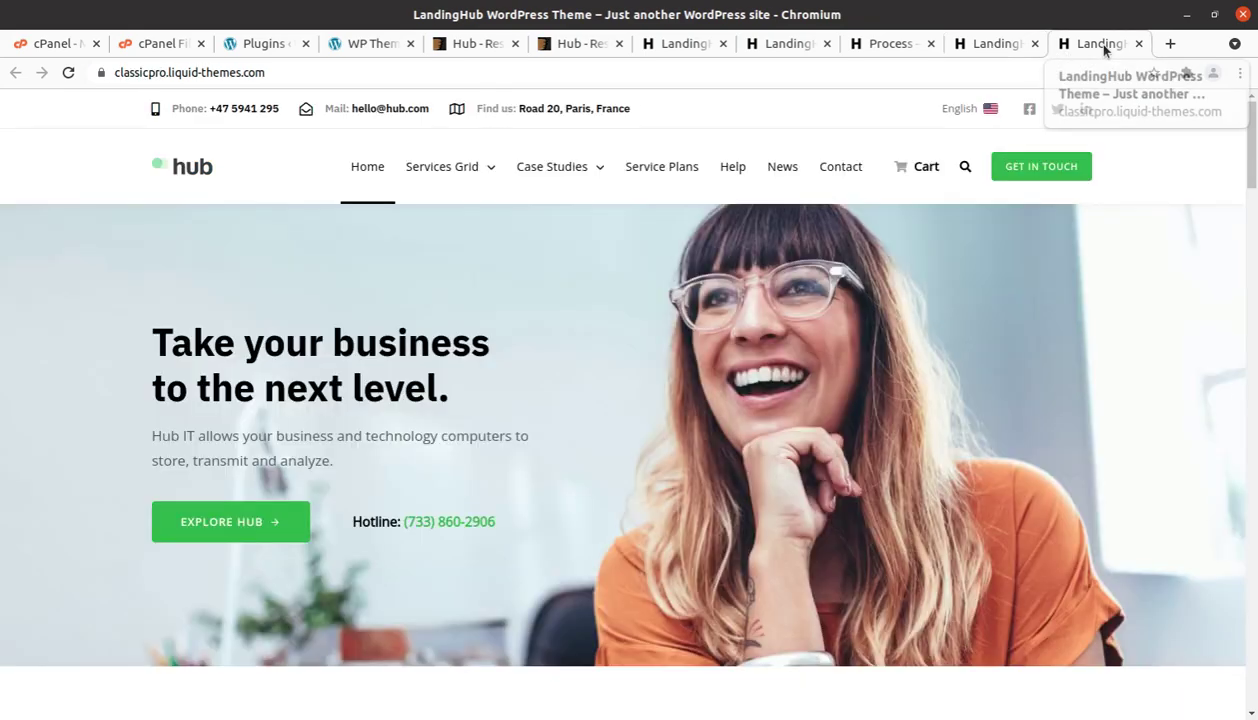
left_click(988, 50)
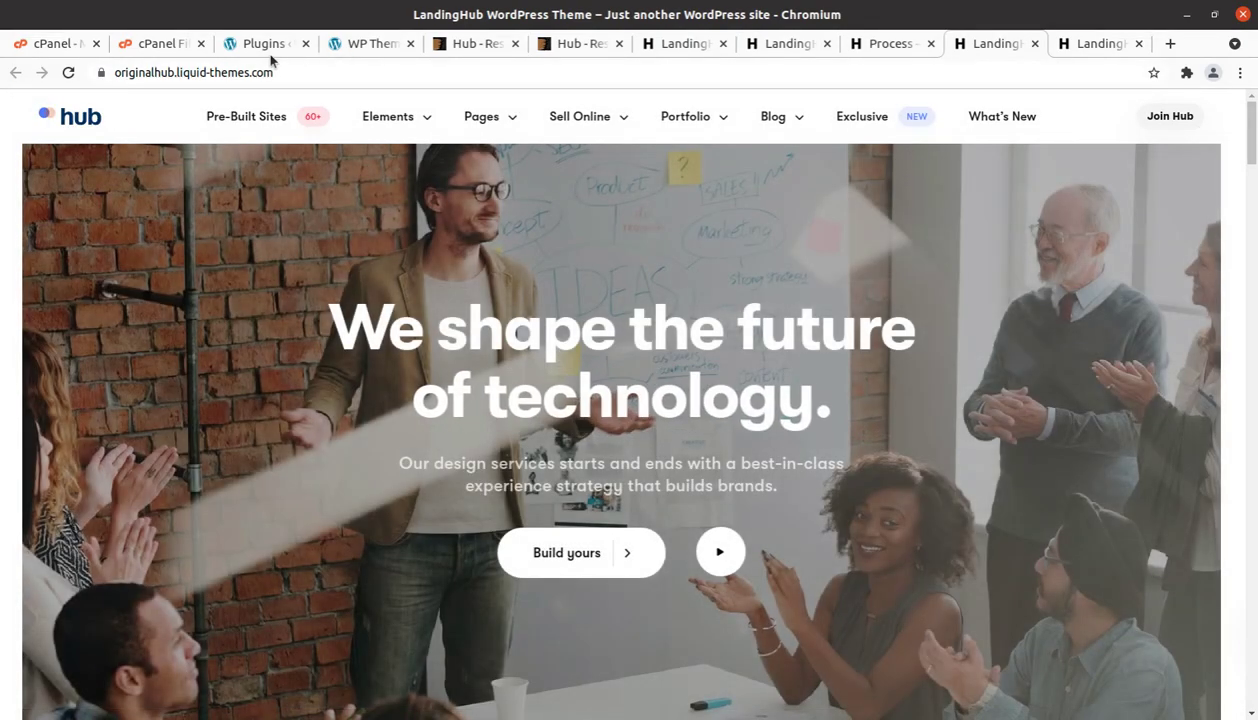
Step: Return to the WordPress admin and open the Liquid theme's demo import page
left_click(266, 48)
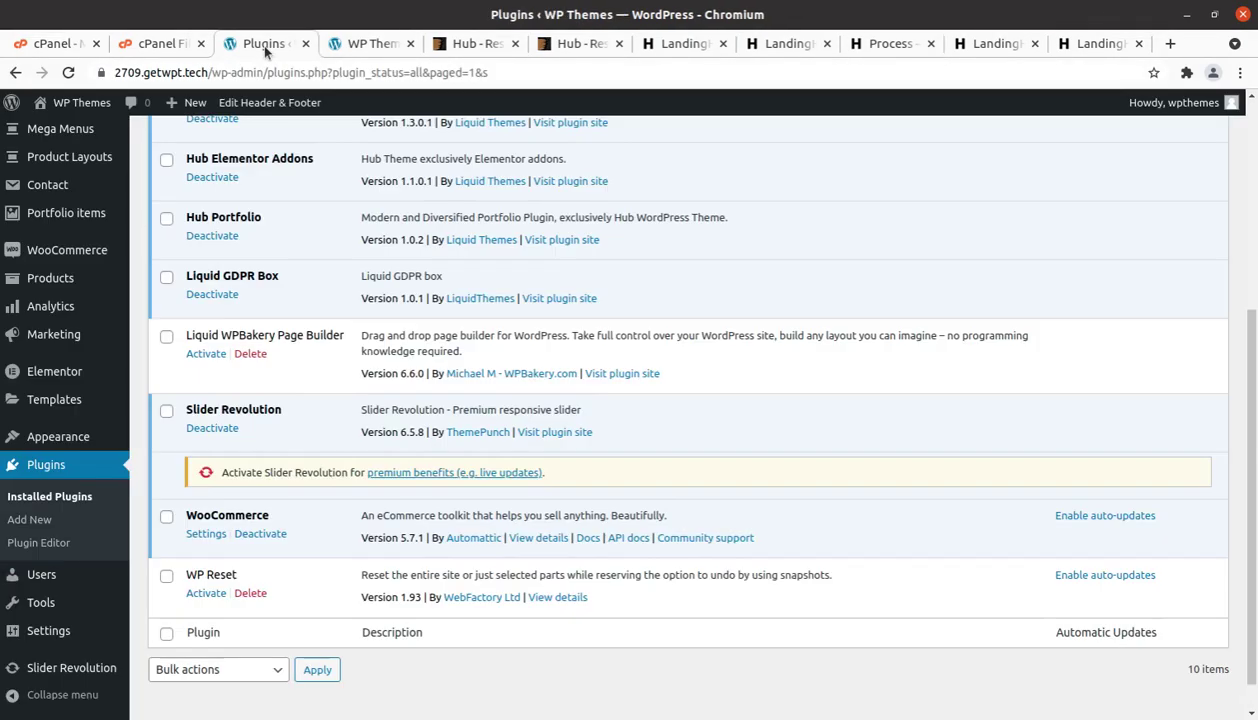
scroll(239, 546, "up", 3)
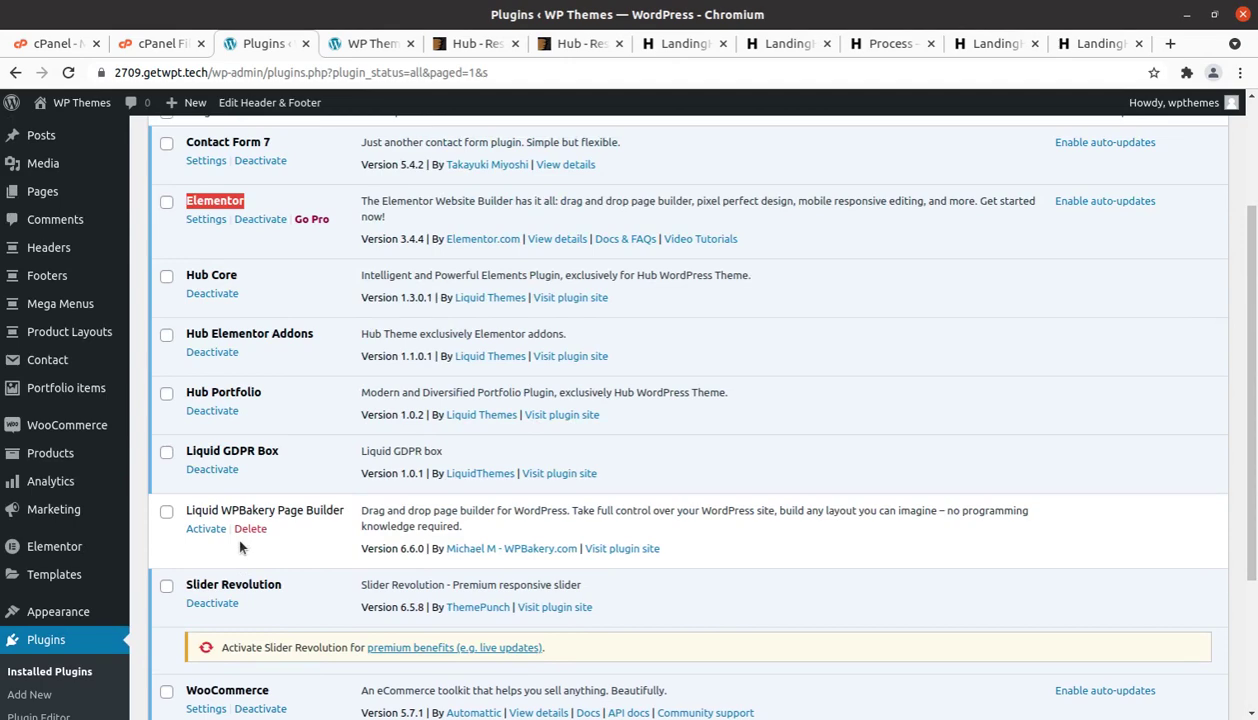
scroll(239, 546, "up", 3)
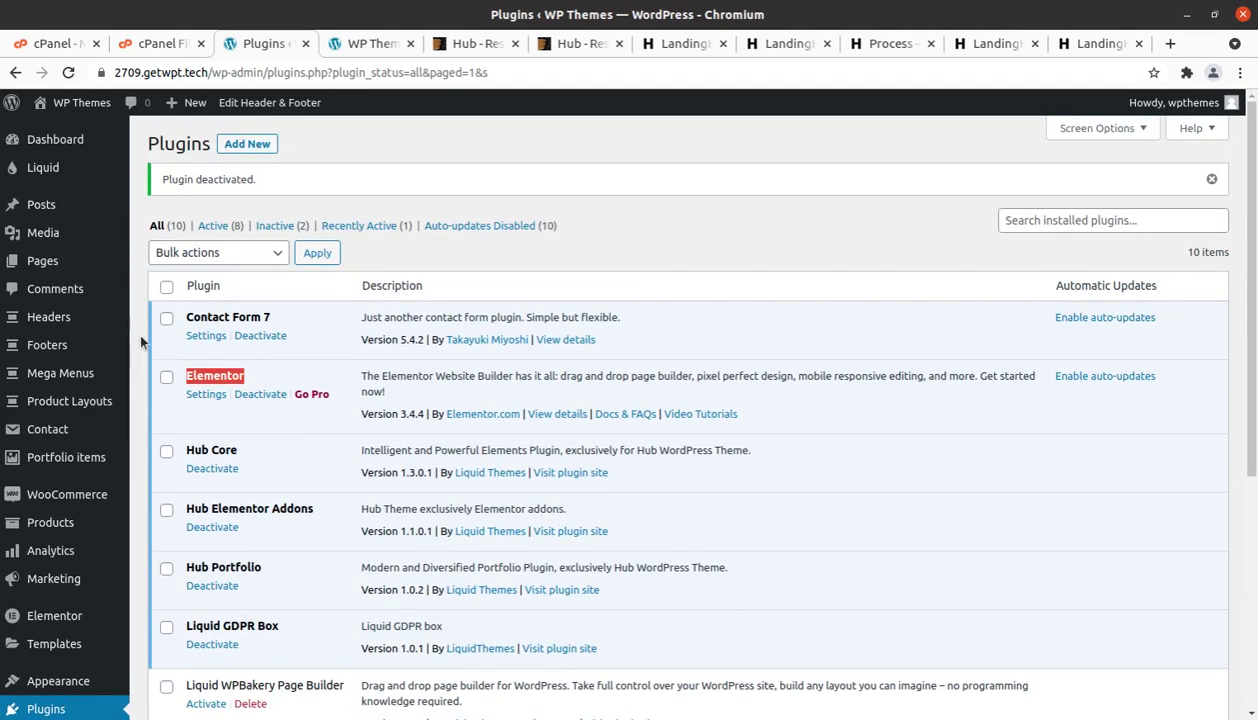
mouse_move(47, 145)
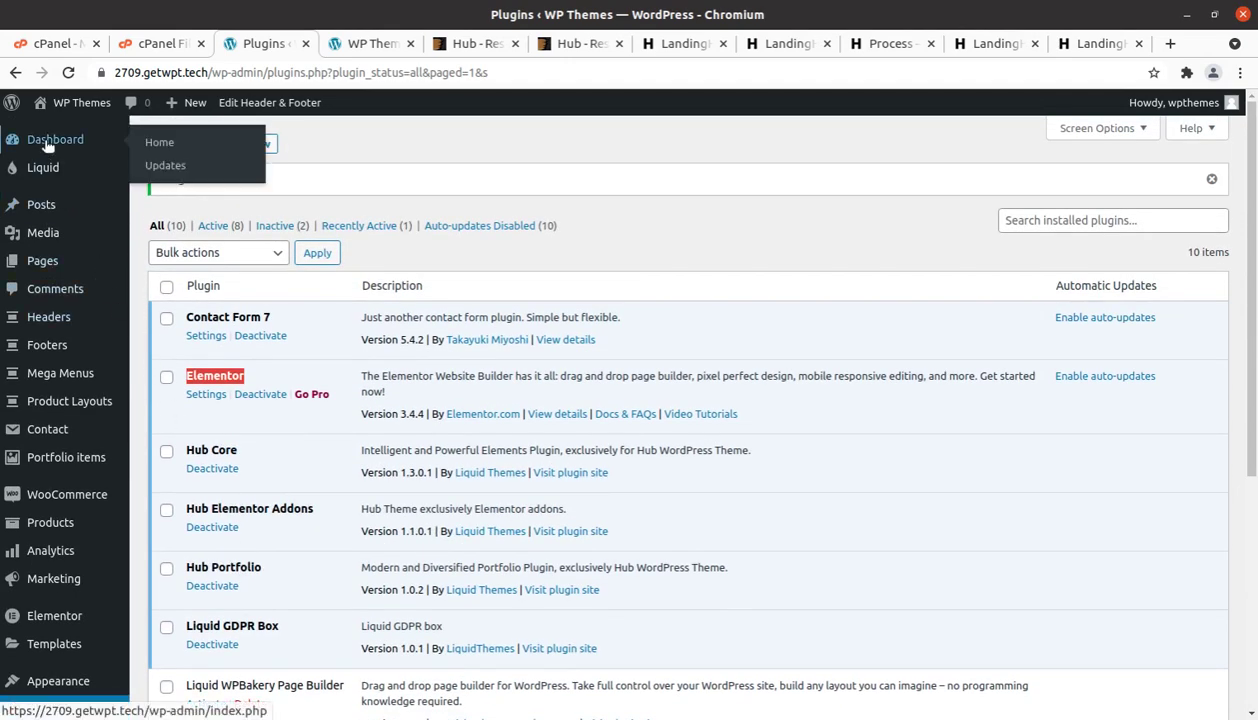
left_click(47, 146)
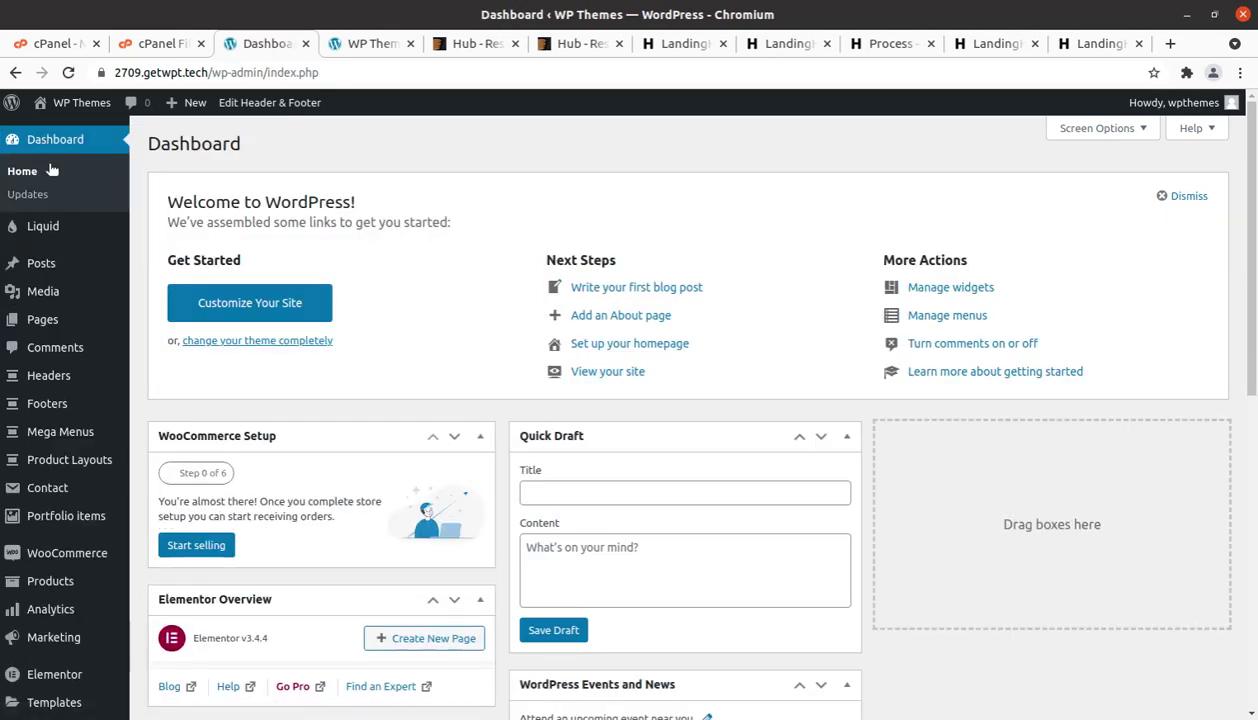
mouse_move(37, 229)
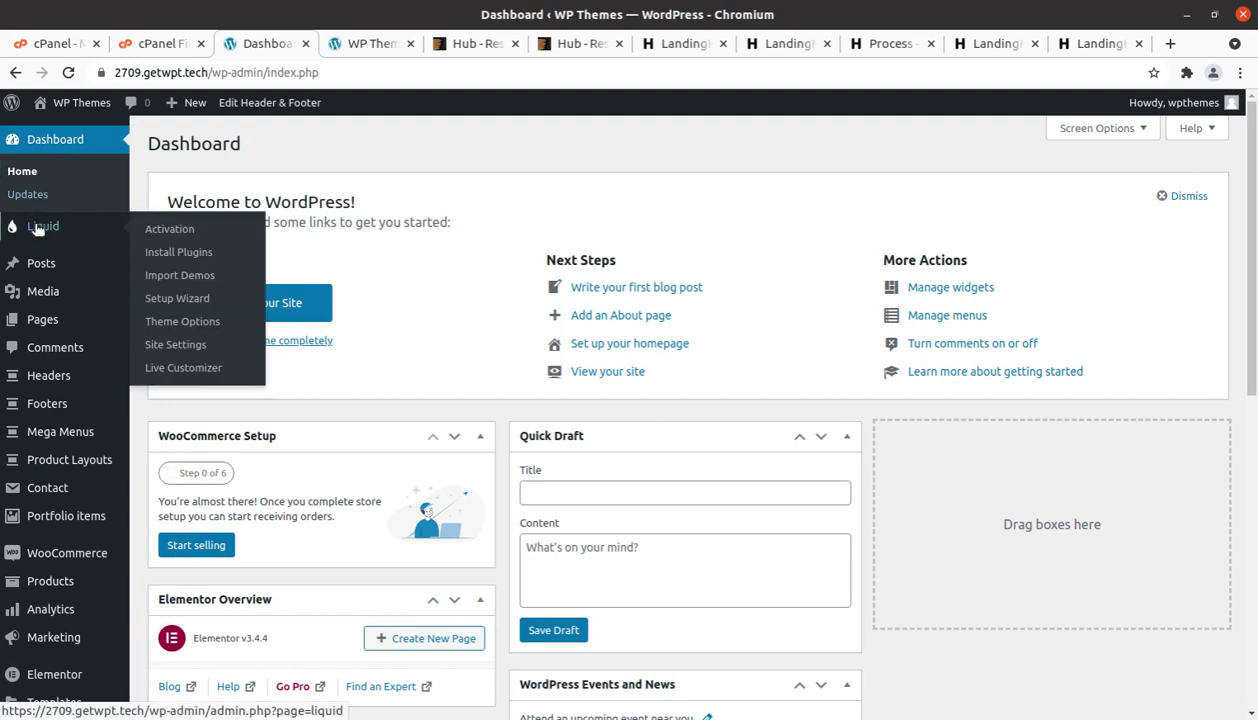
left_click(177, 276)
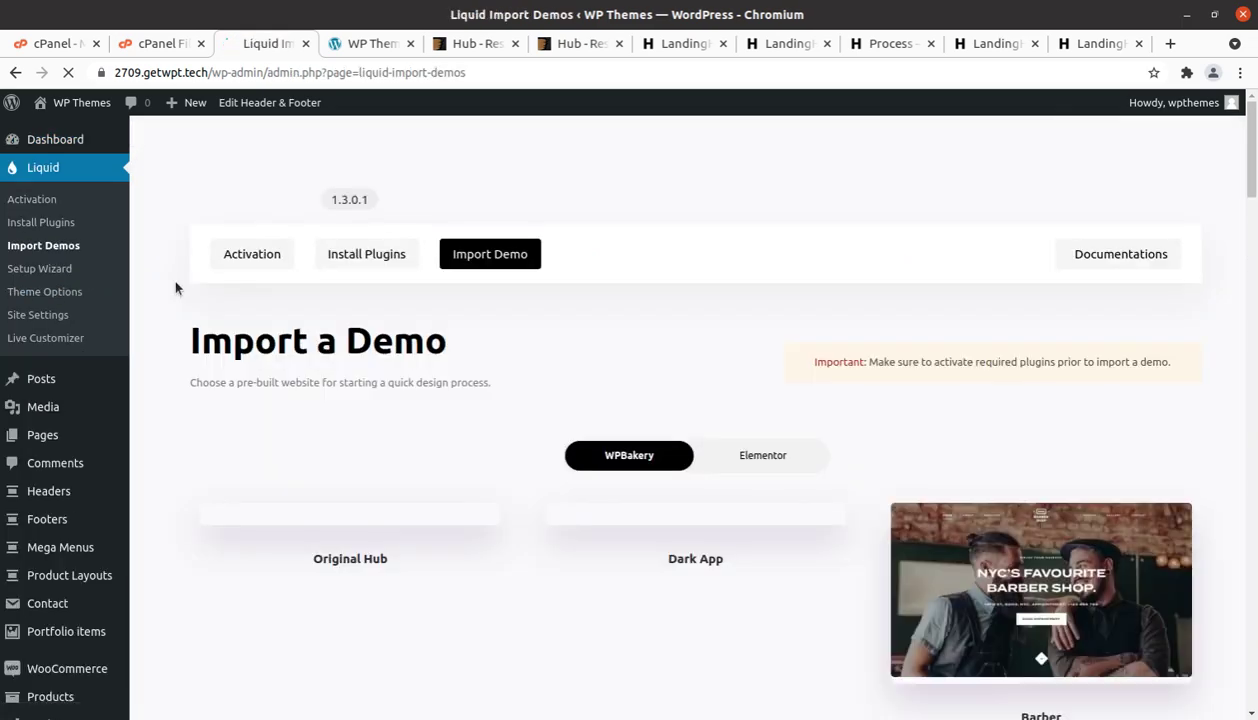
Step: Look through the WPBakery demos and switch the list to the Elementor demos
scroll(565, 519, "down", 2)
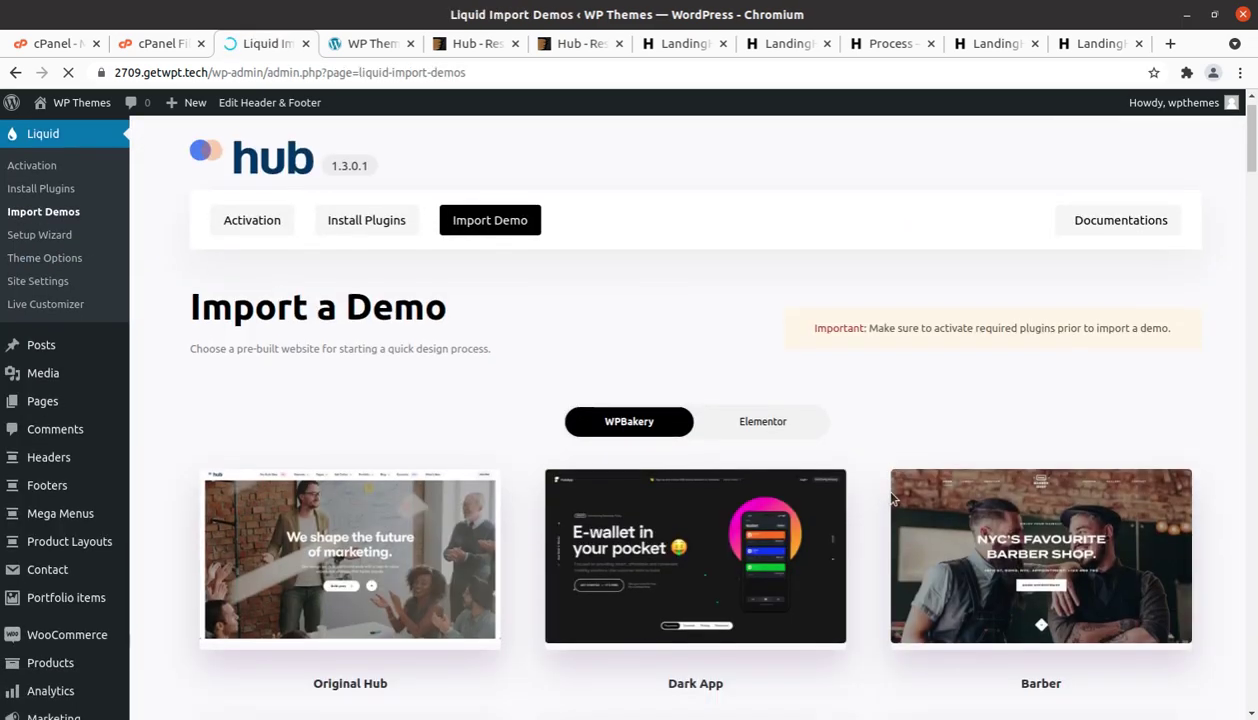
scroll(444, 517, "down", 2)
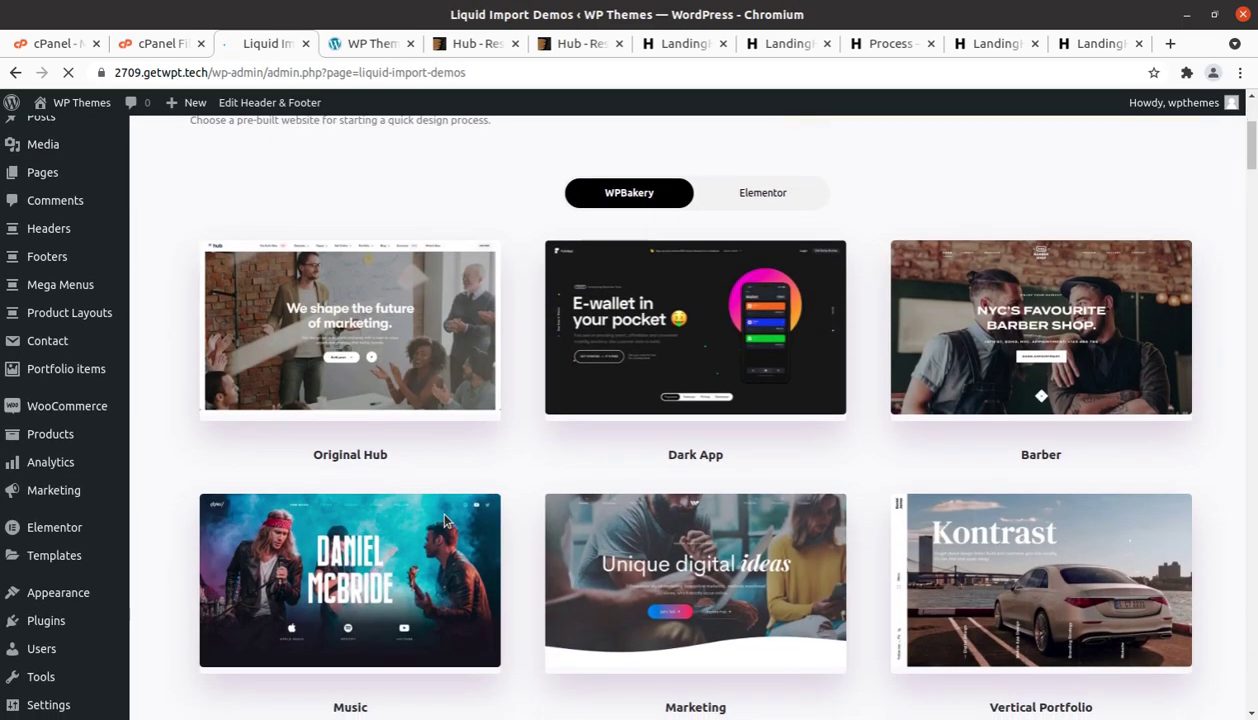
scroll(888, 433, "down", 7)
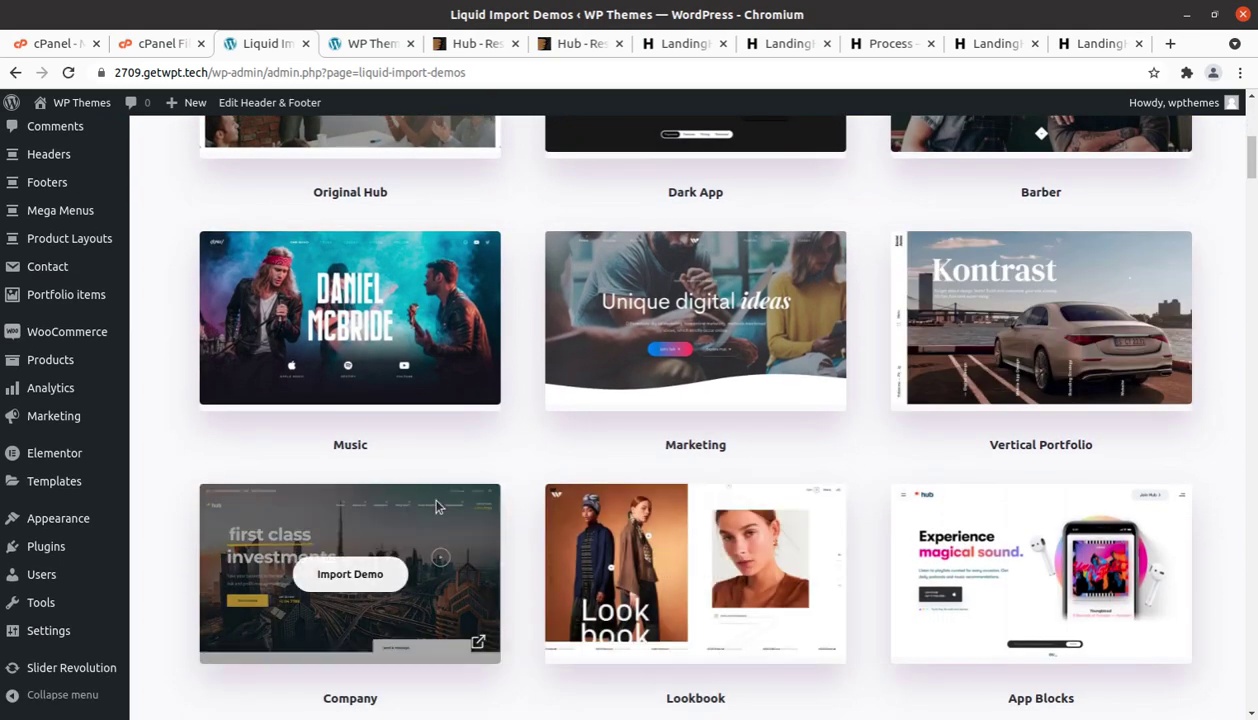
scroll(436, 507, "up", 10)
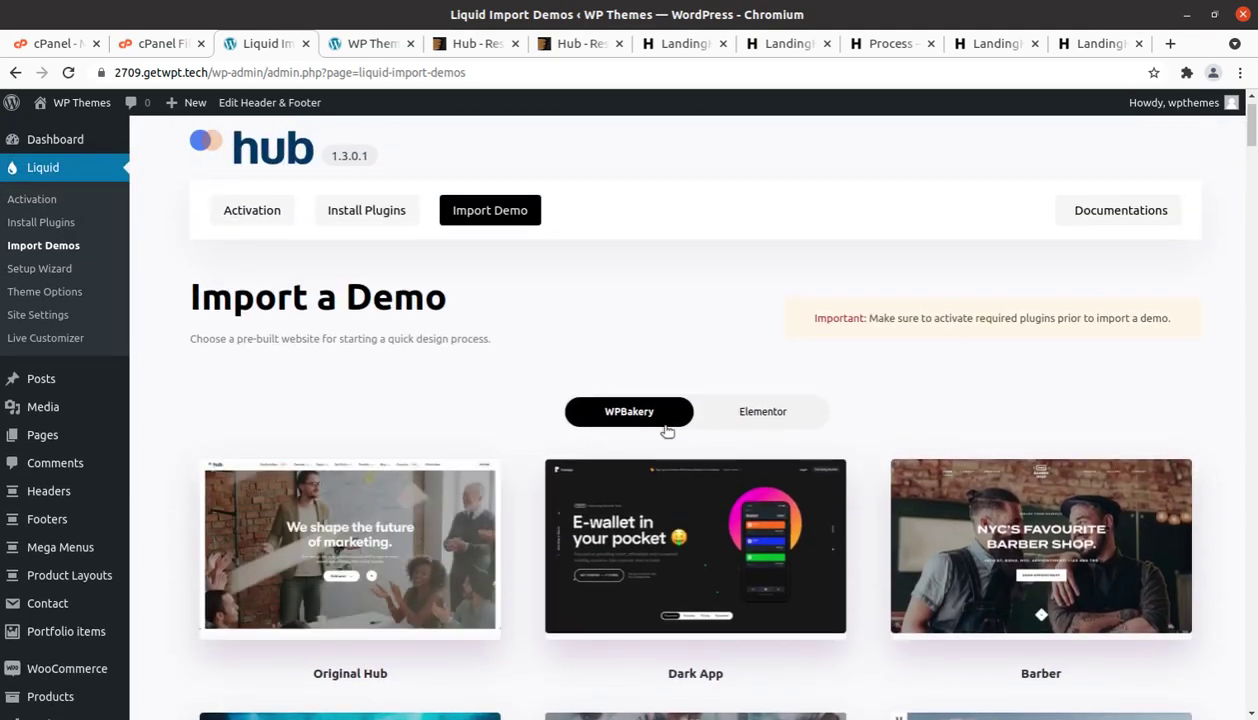
left_click(759, 418)
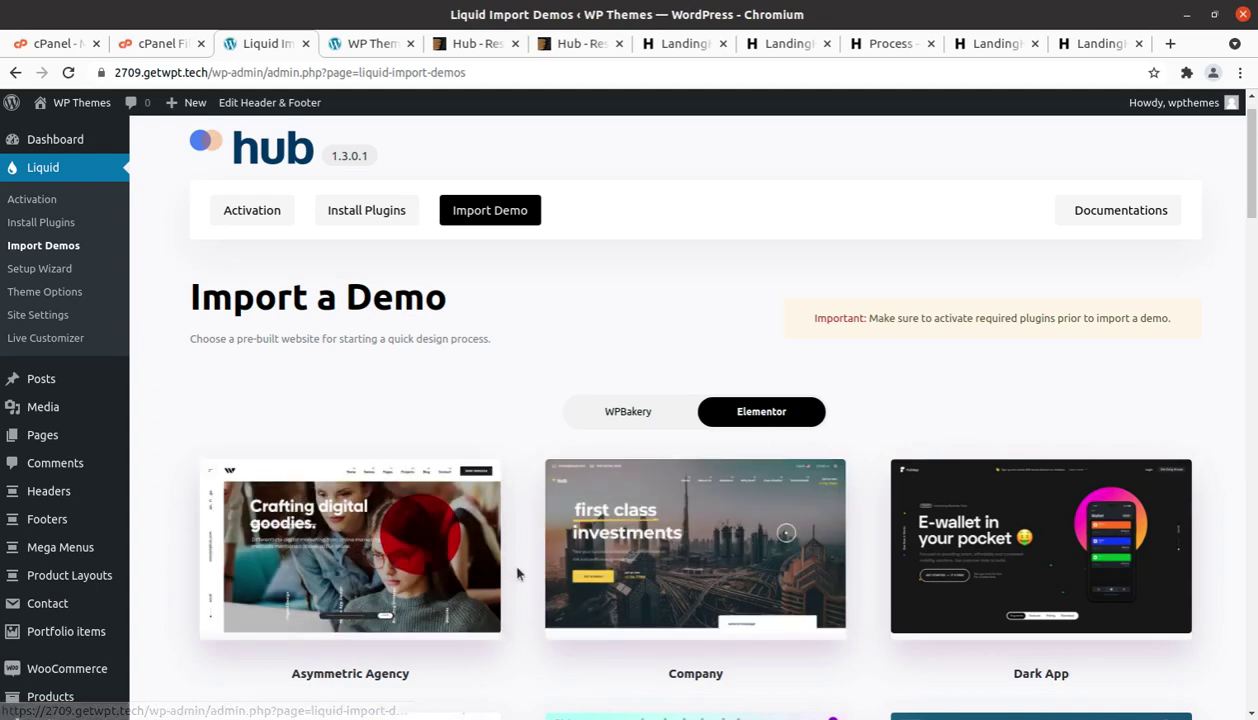
Step: Browse the available Elementor demos, including SEO Hub and Business Startup, and locate the Classic demo
scroll(518, 573, "down", 2)
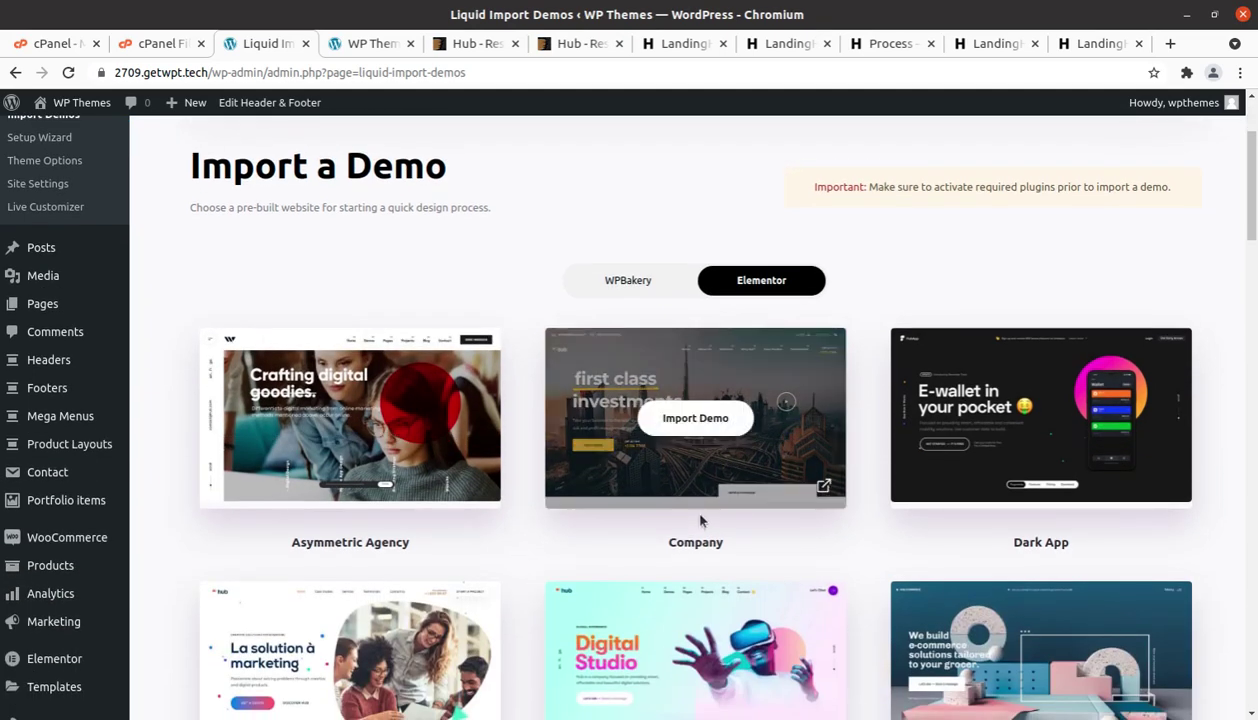
scroll(823, 478, "down", 3)
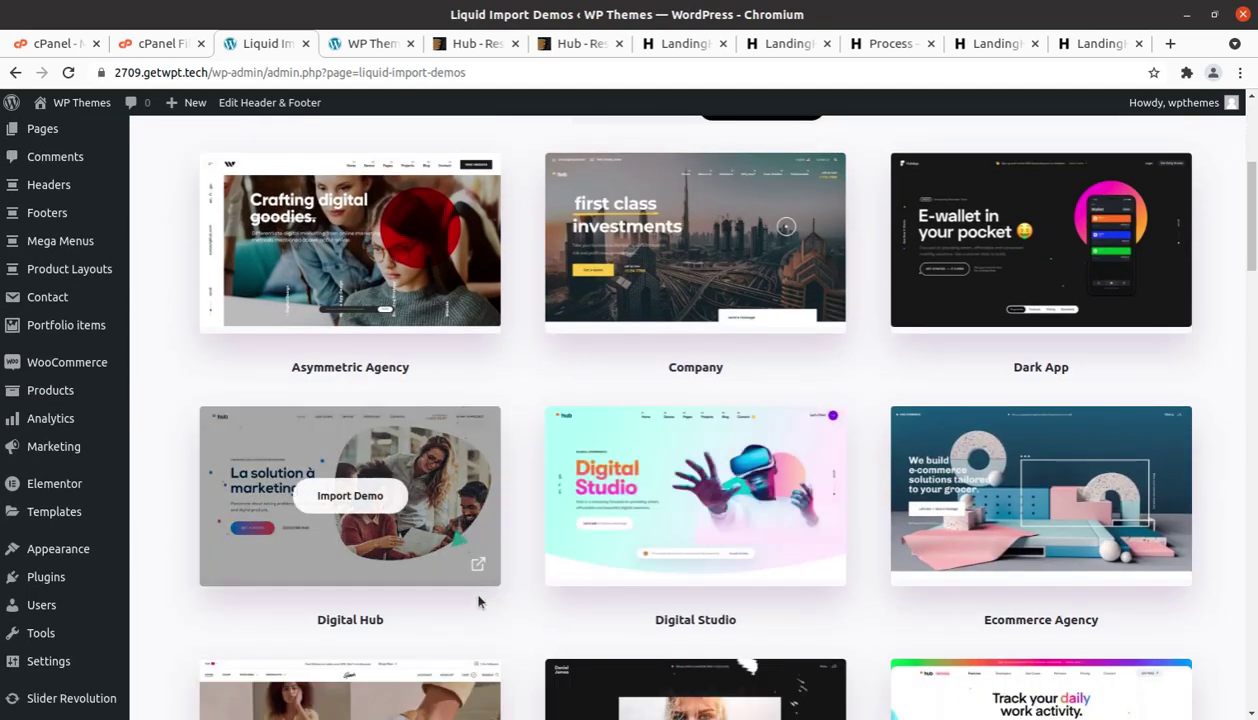
scroll(932, 565, "down", 1)
scroll(932, 565, "down", 2)
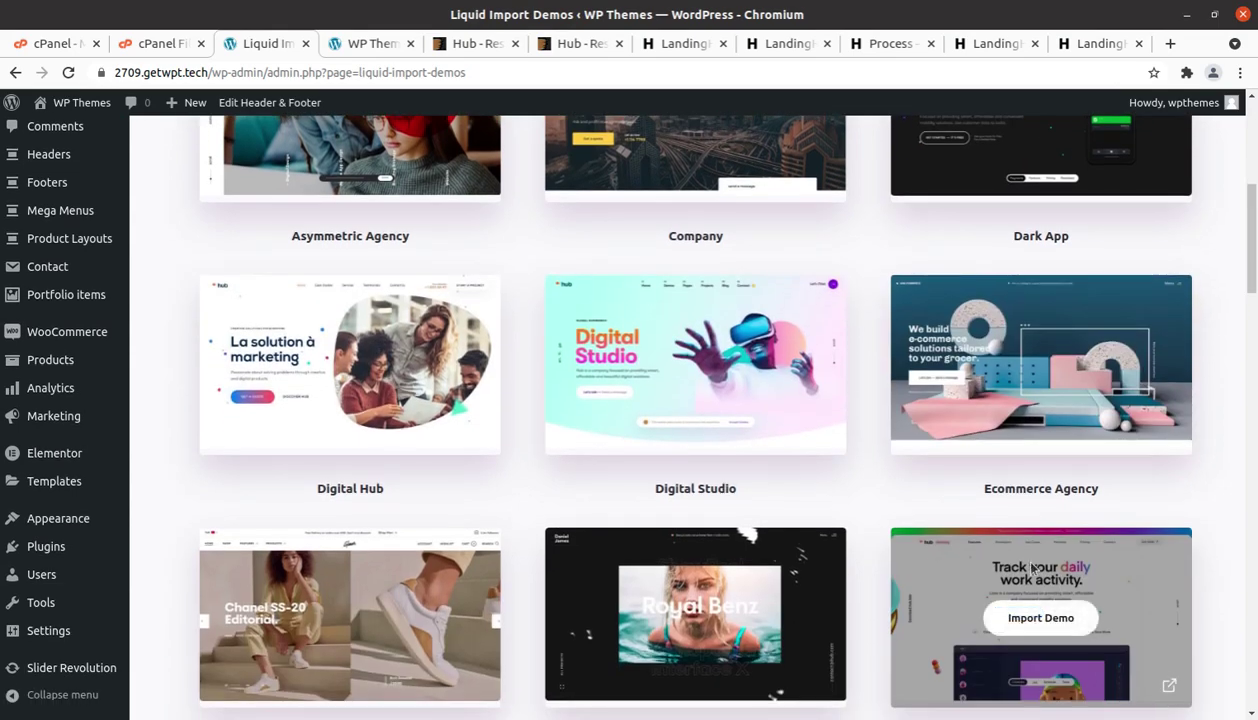
scroll(1036, 641, "down", 4)
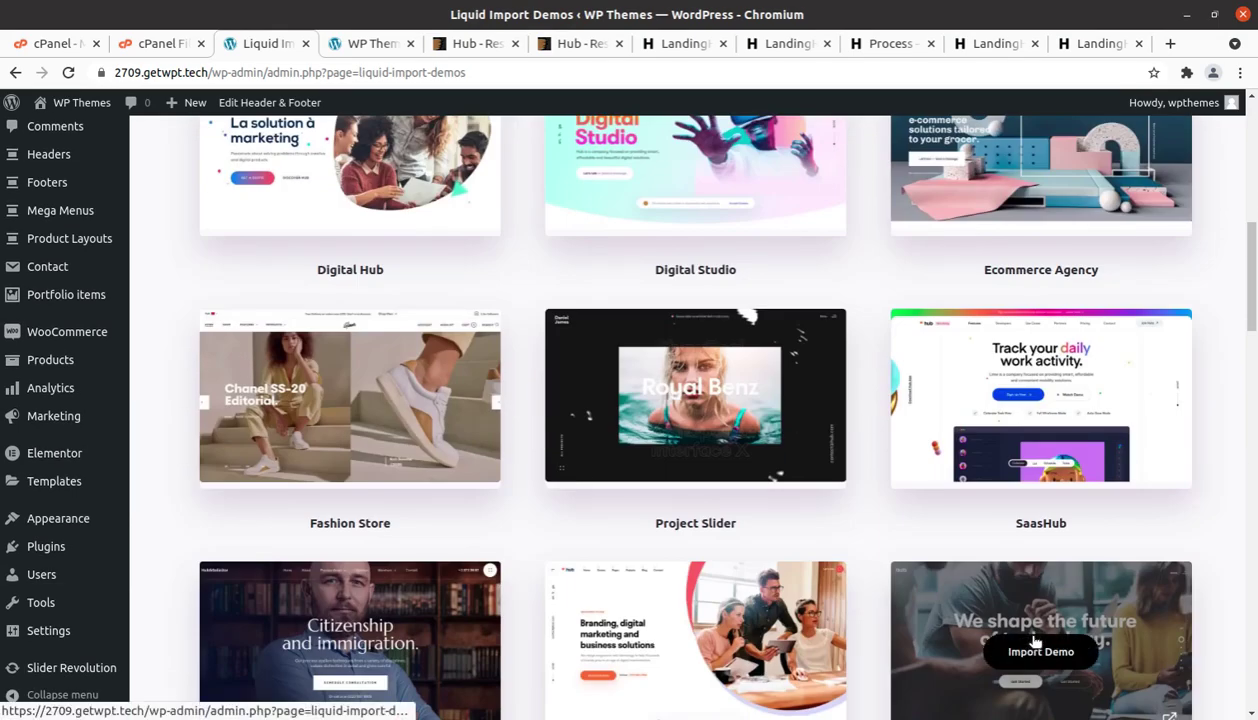
scroll(695, 650, "down", 14)
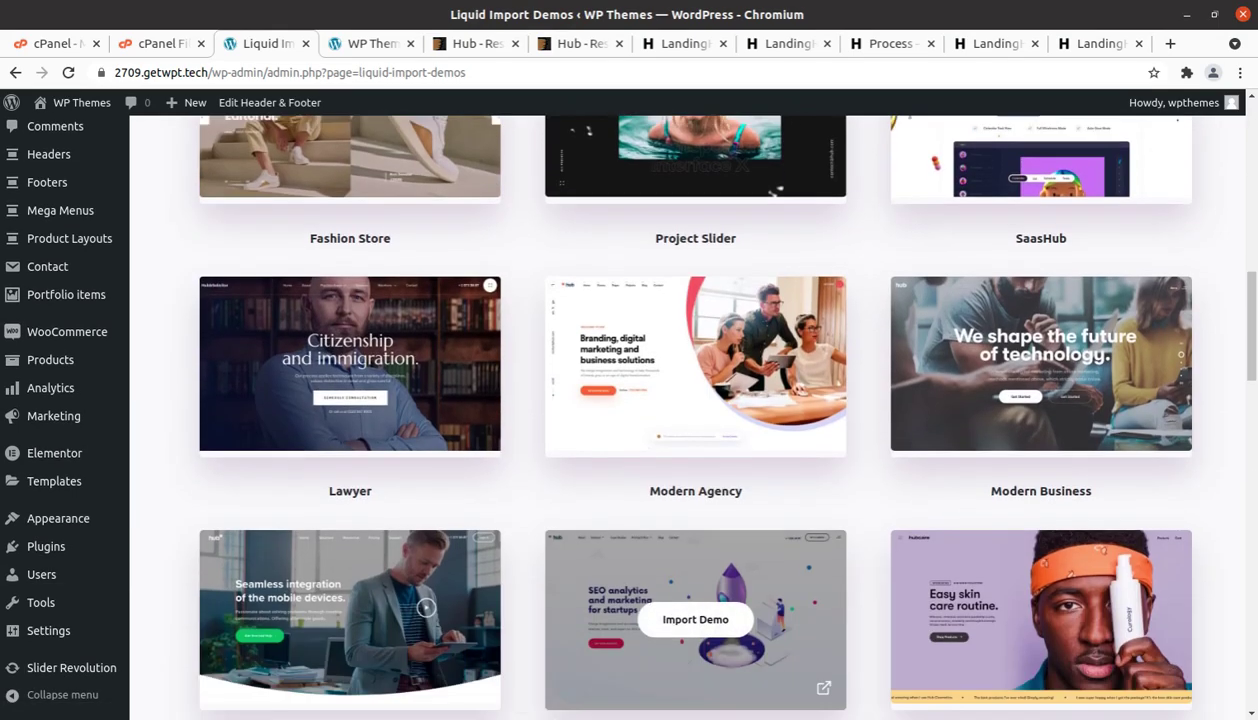
scroll(695, 660, "down", 5)
scroll(695, 650, "down", 1)
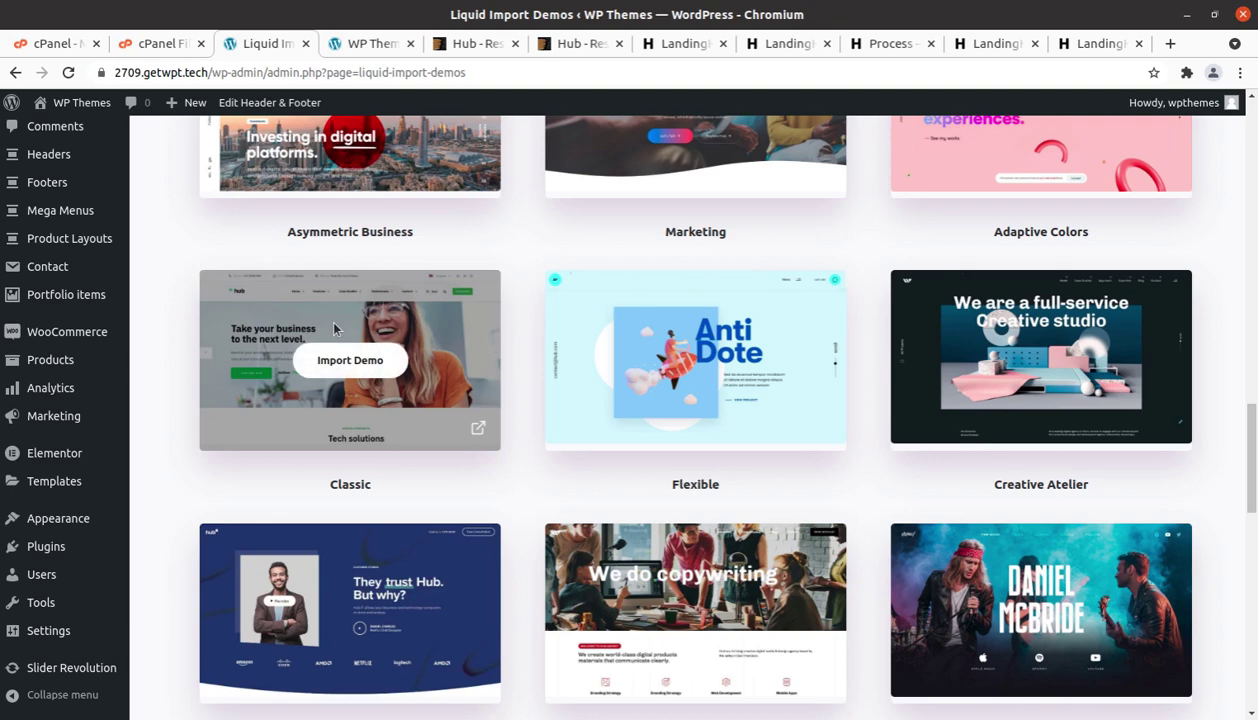
scroll(633, 433, "up", 5)
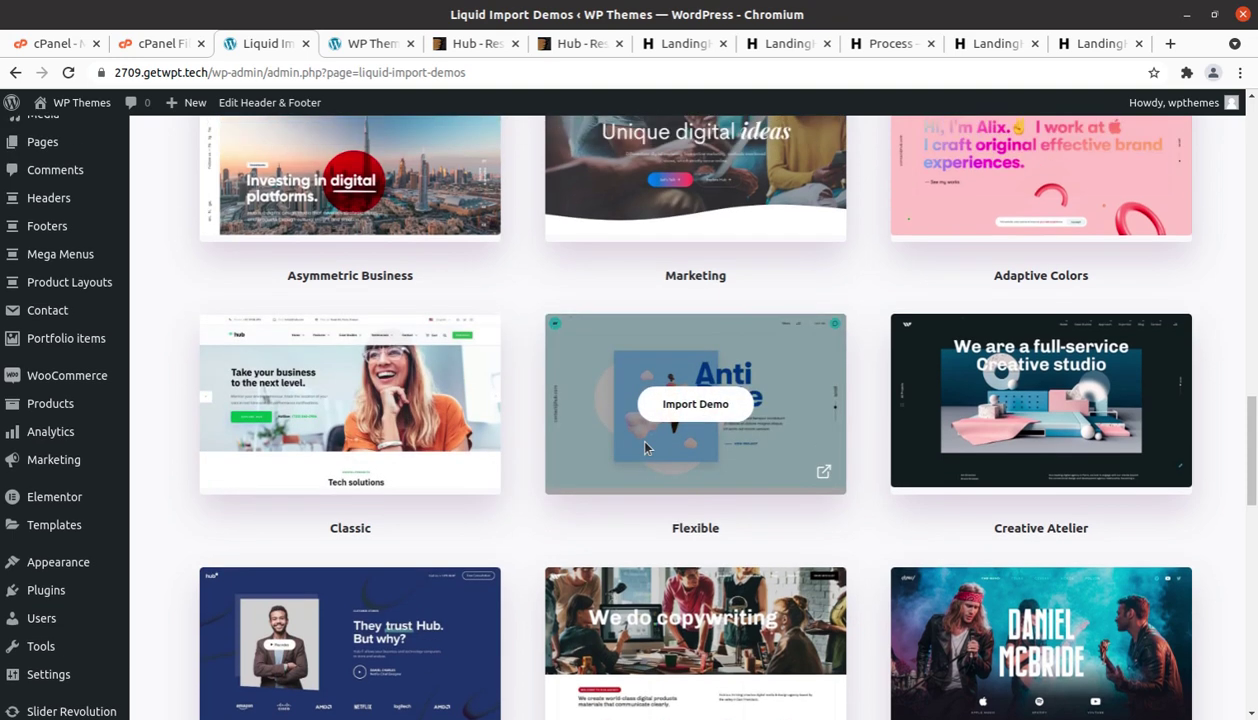
scroll(645, 448, "up", 5)
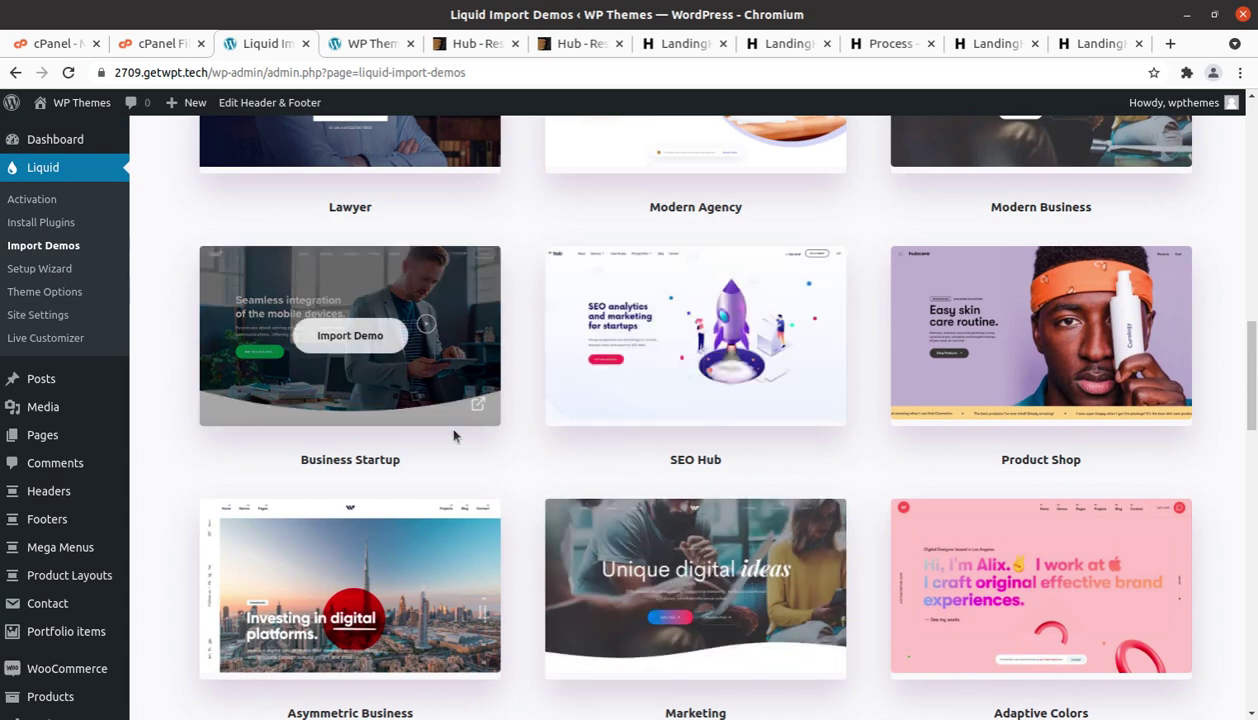
scroll(766, 469, "down", 13)
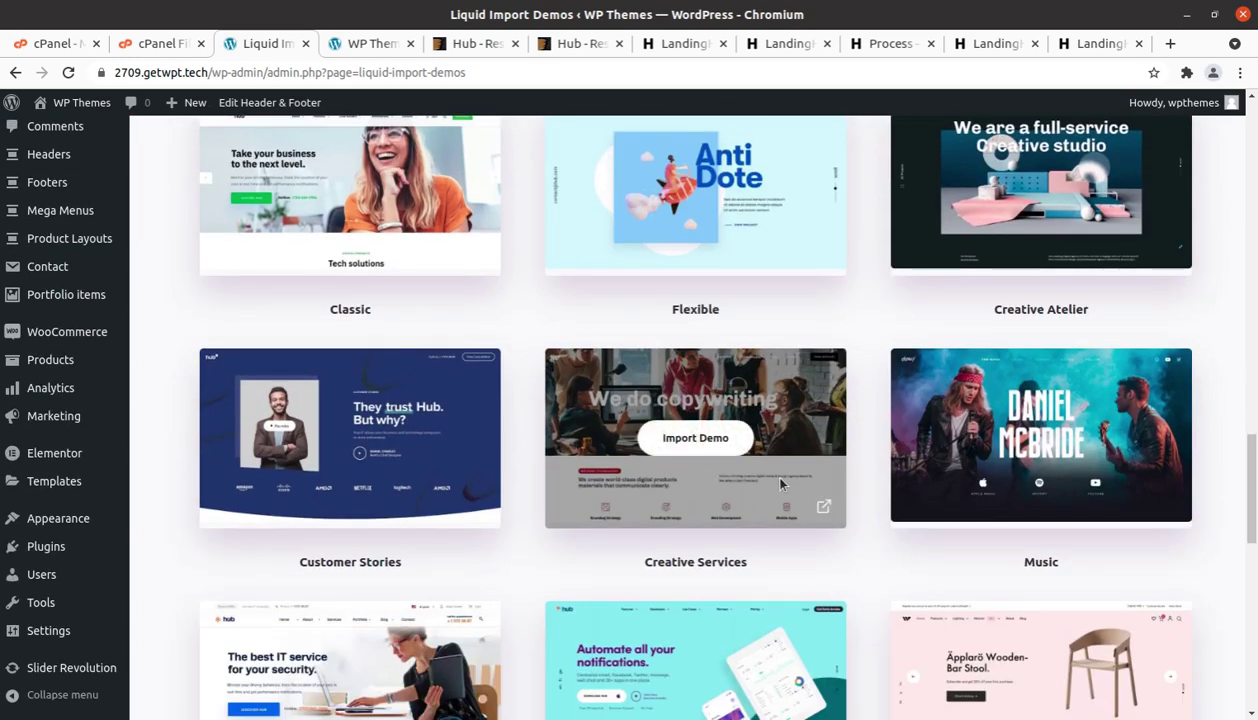
scroll(917, 690, "up", 3)
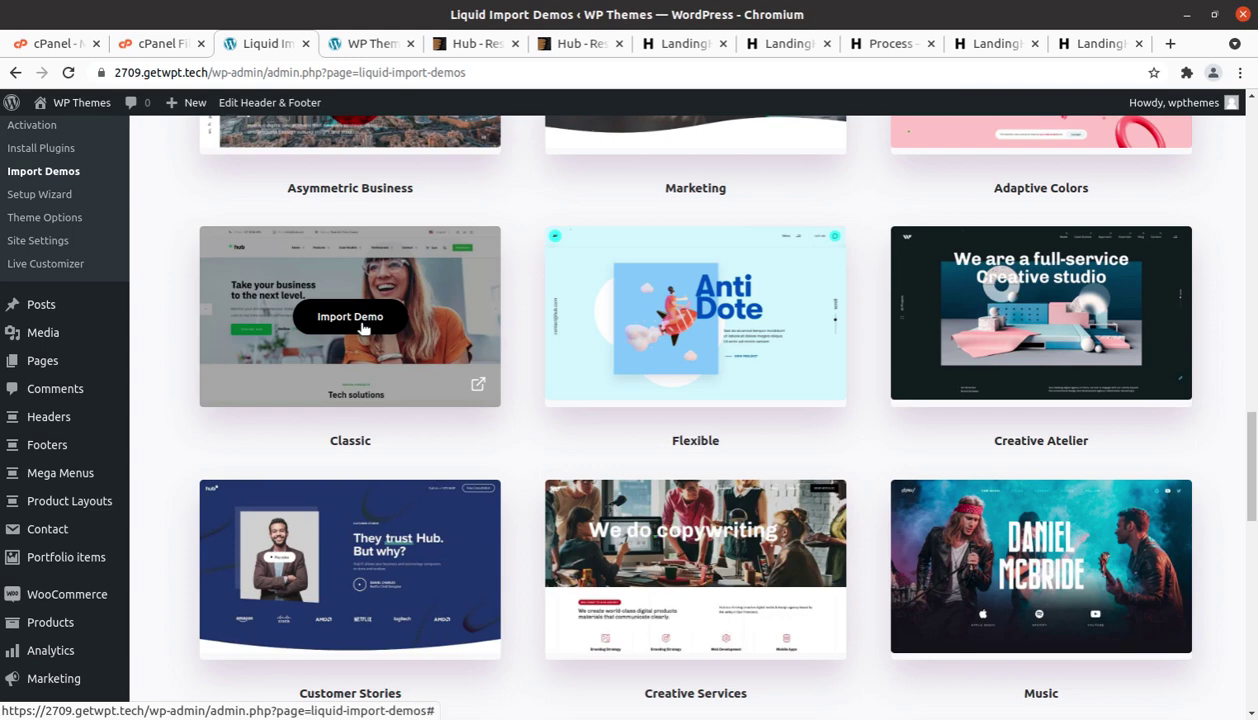
Step: Try to import the Classic demo with all content, media attachments, theme options, sidebars and home page, toggling the overwrite confirmation
left_click(362, 328)
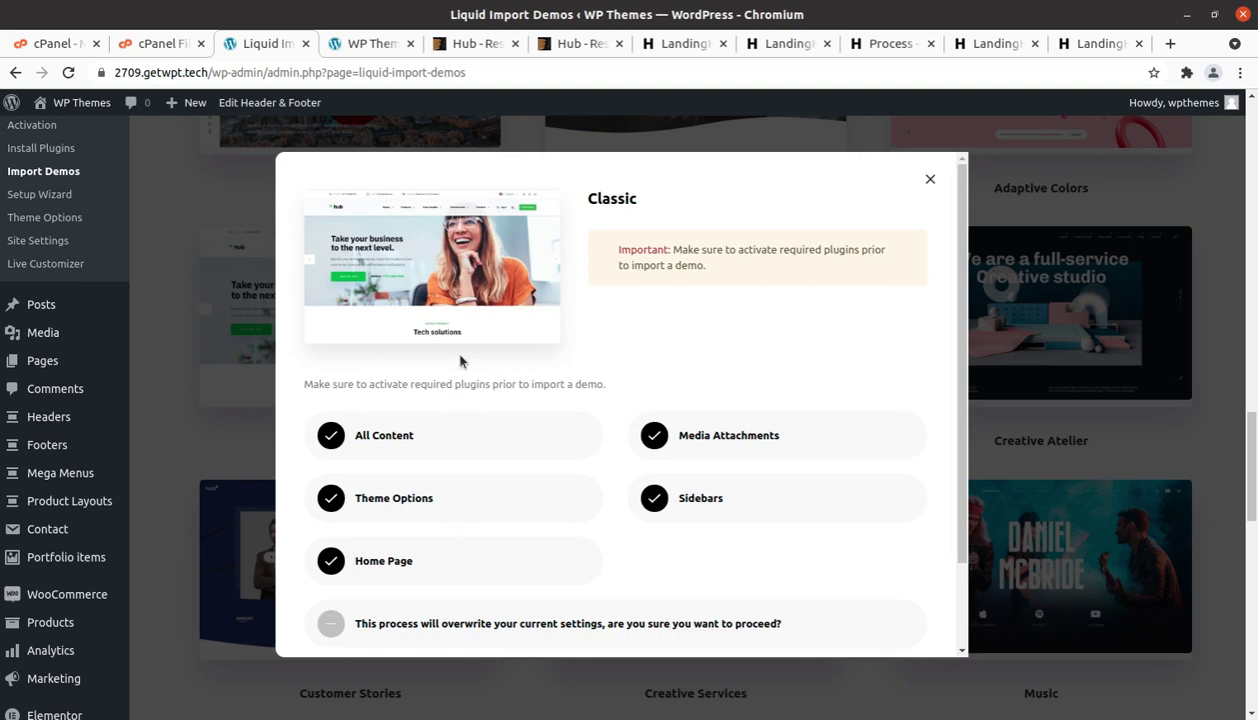
scroll(441, 372, "down", 2)
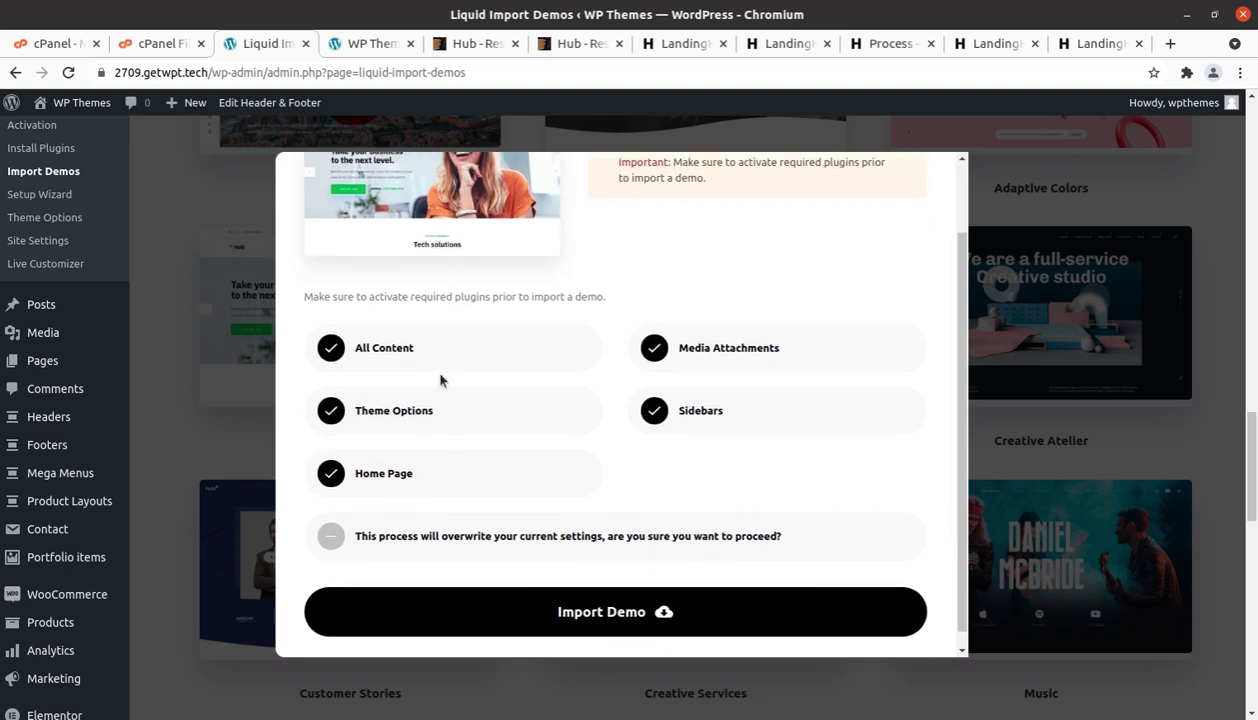
left_click(480, 543)
left_click(332, 538)
left_click(333, 539)
left_click(331, 536)
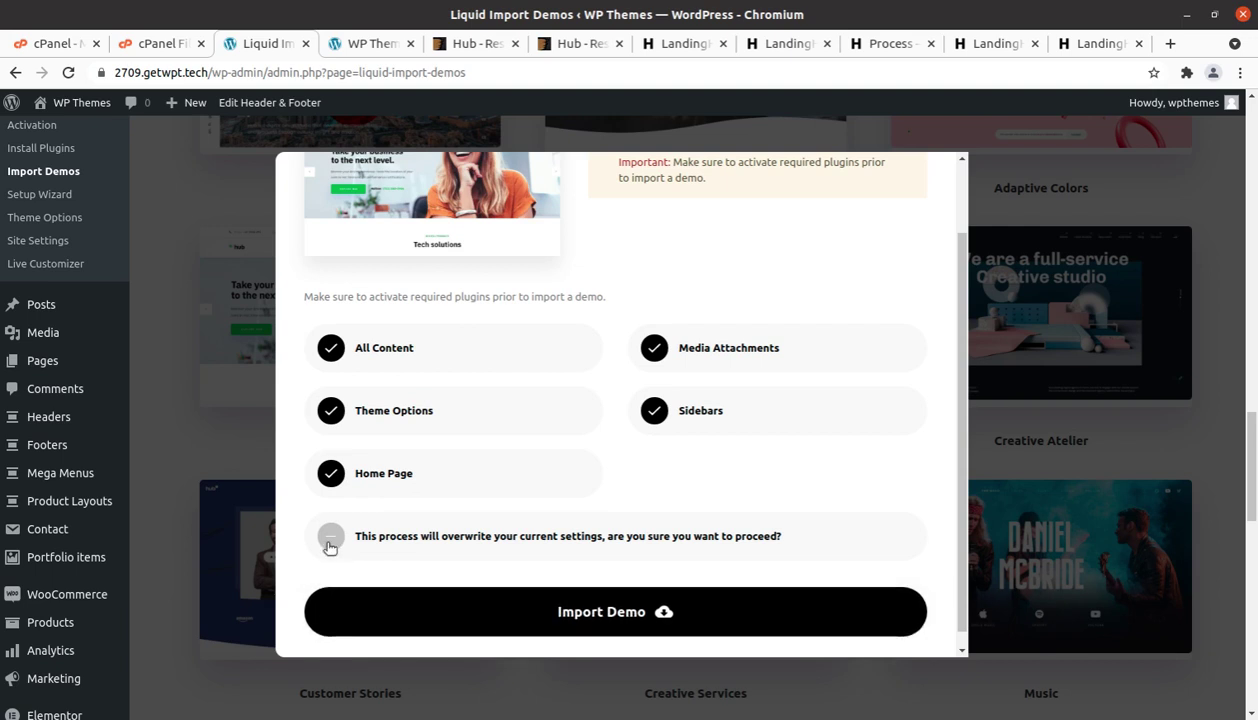
left_click(330, 538)
left_click(331, 535)
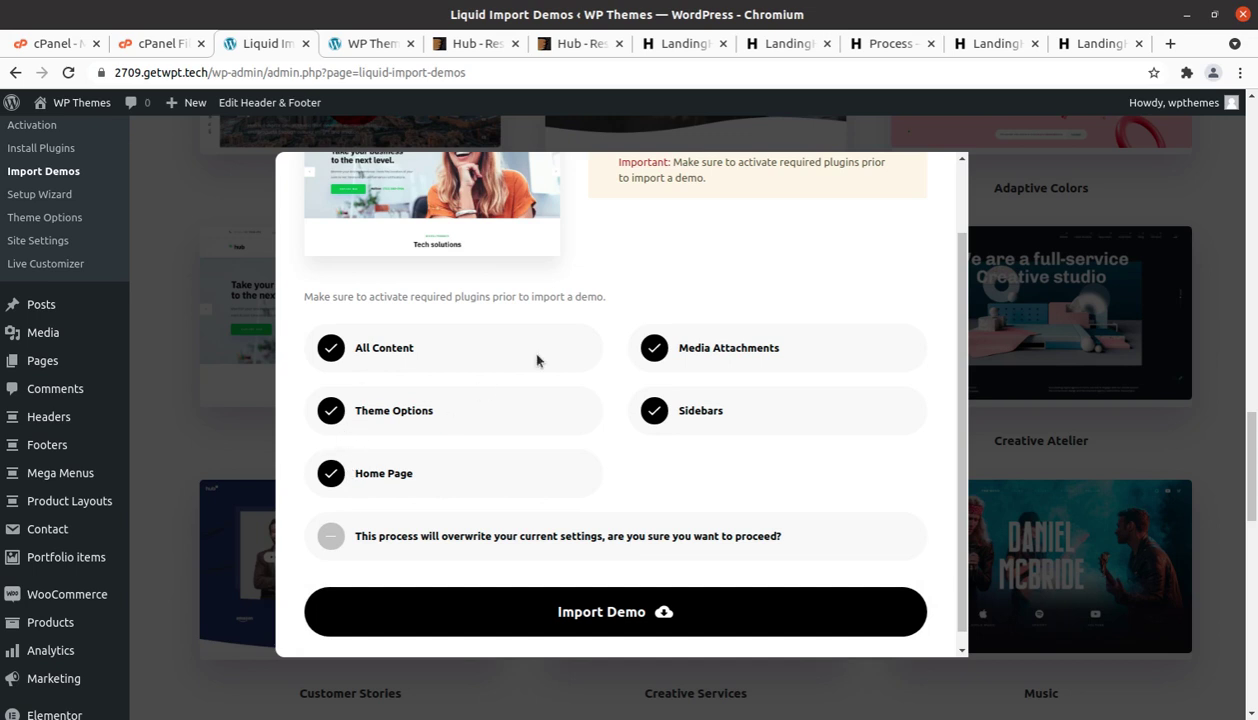
left_click(594, 620)
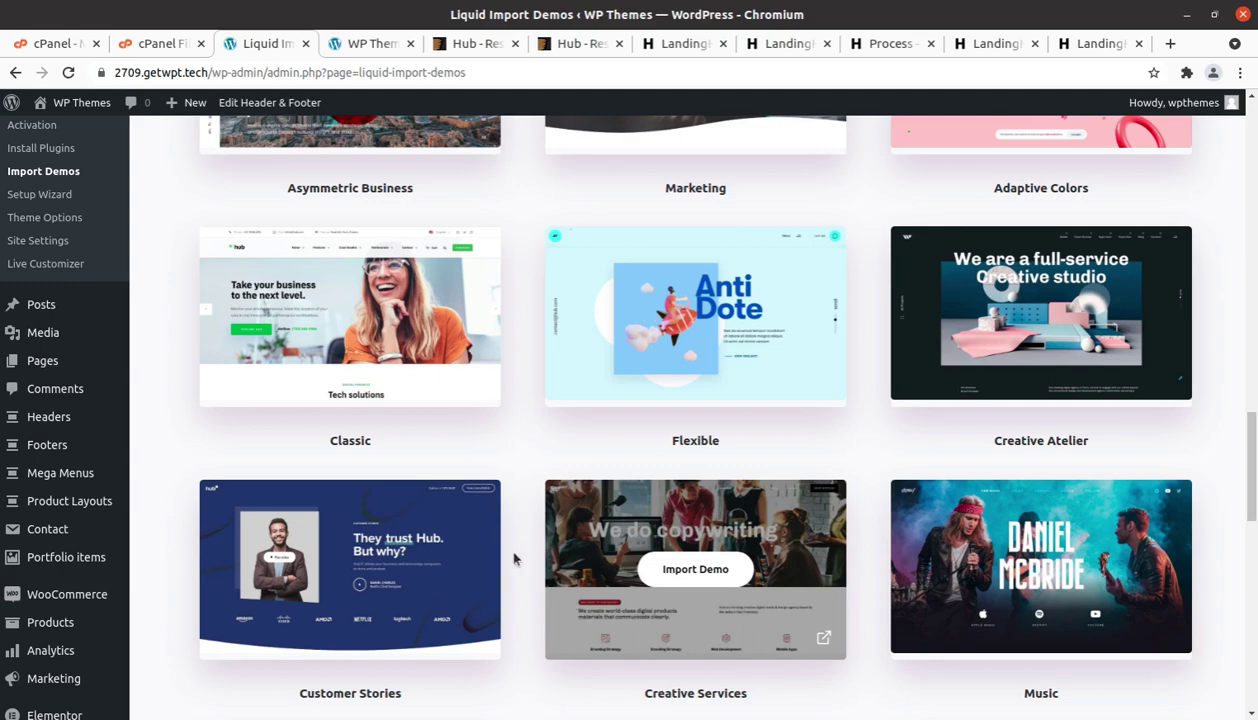
scroll(372, 373, "up", 3)
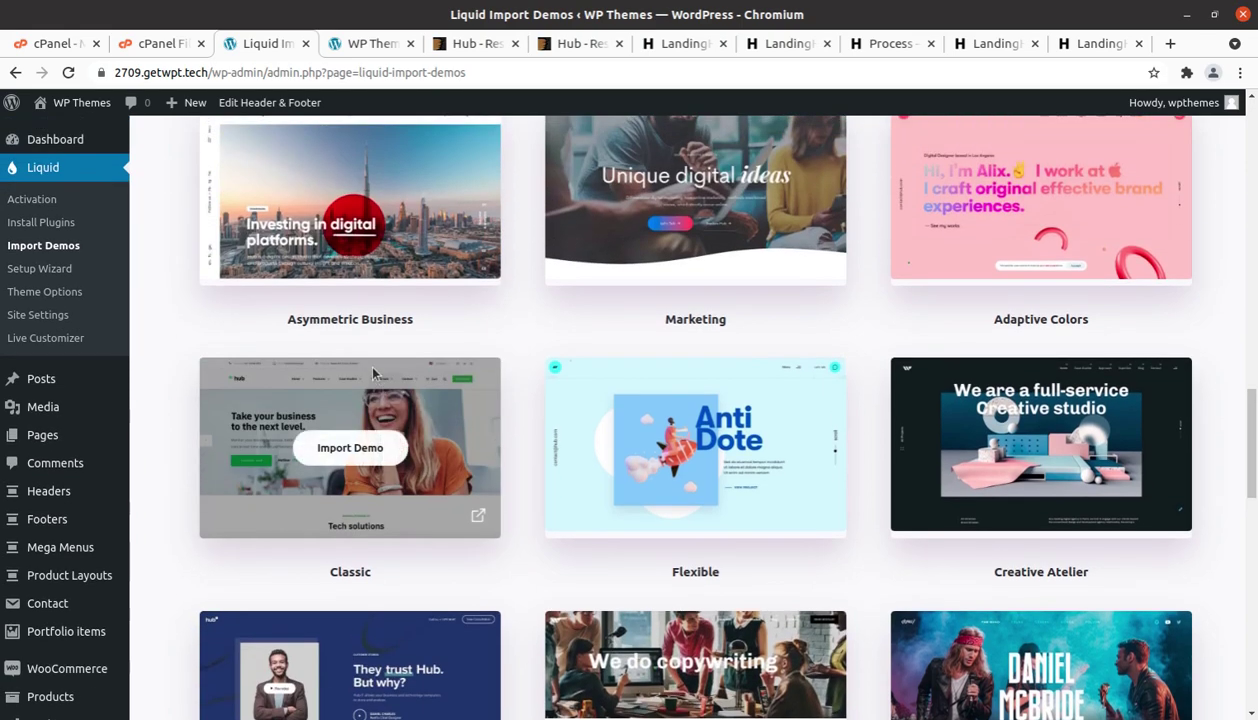
scroll(500, 427, "down", 5)
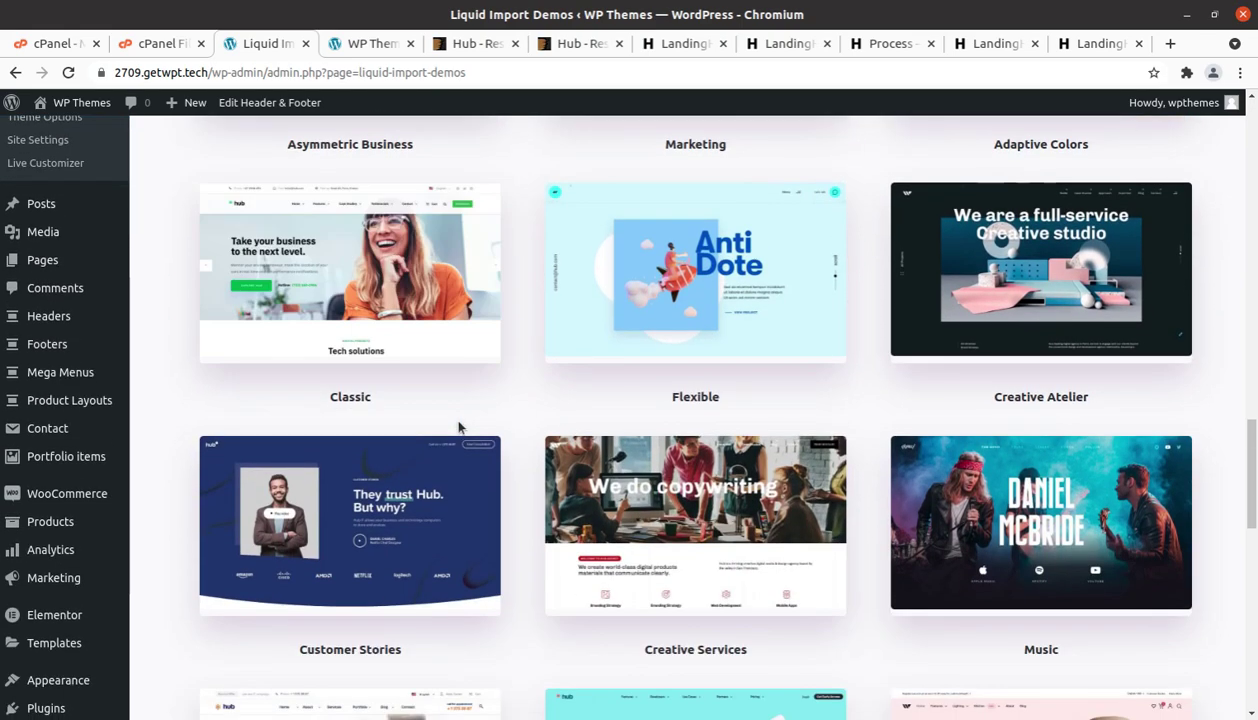
scroll(459, 428, "down", 3)
scroll(459, 428, "up", 8)
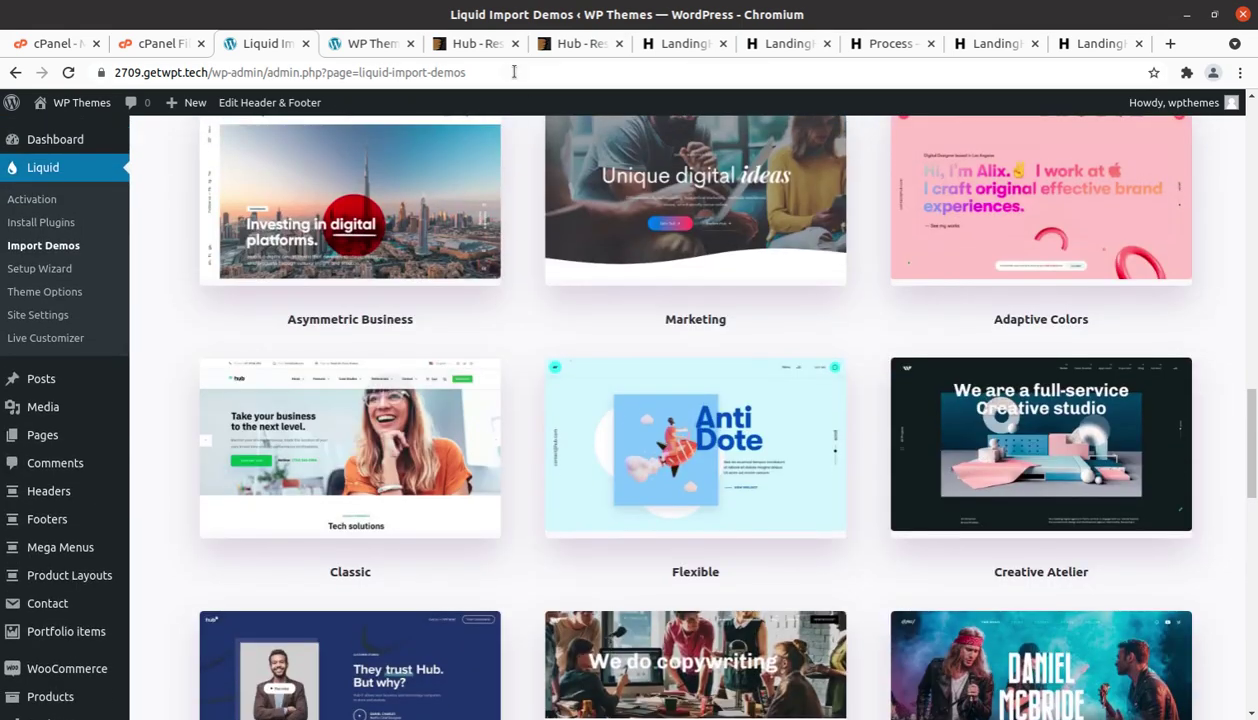
Step: Switch to the site's front end, reload it and look through the home page sections of the imported Classic demo
left_click(372, 44)
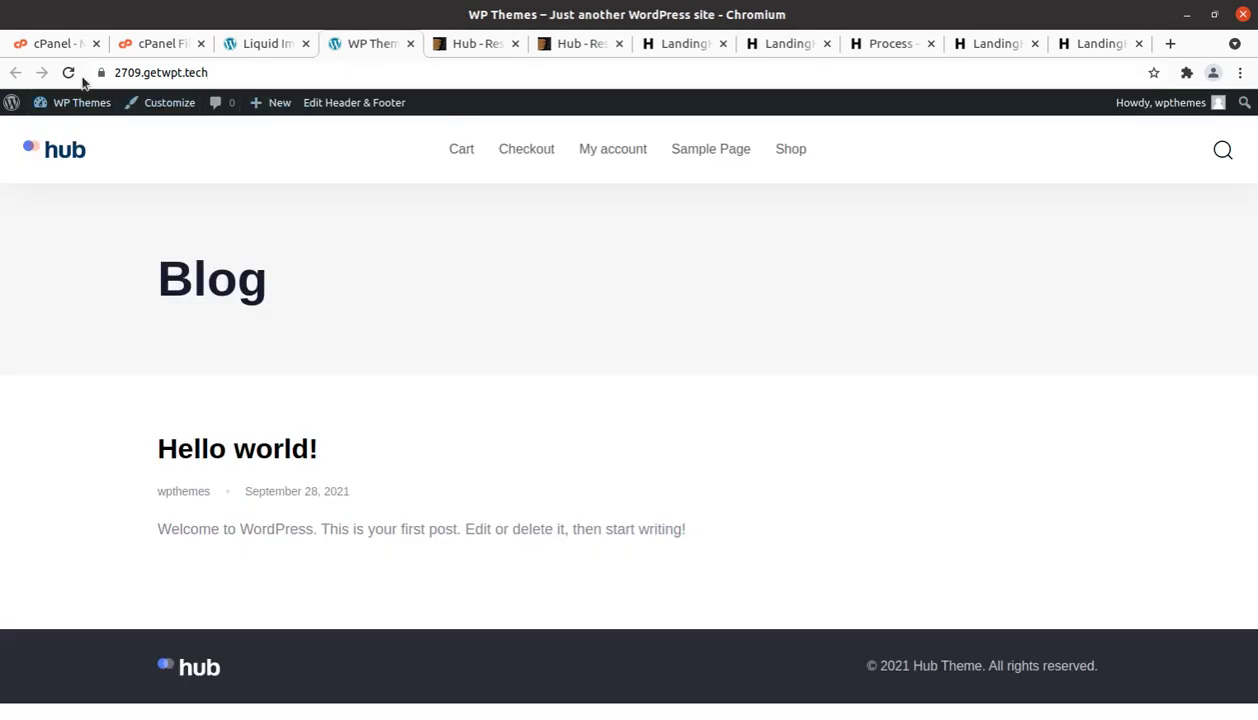
left_click(69, 73)
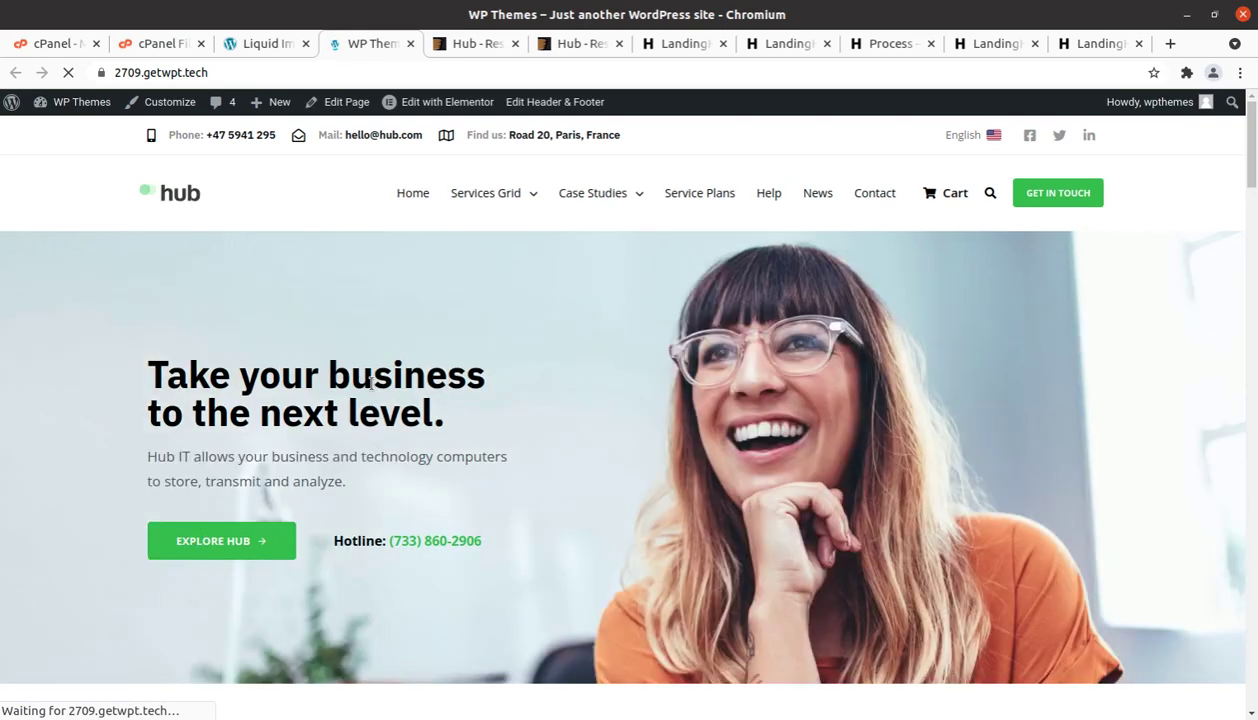
scroll(371, 385, "down", 3)
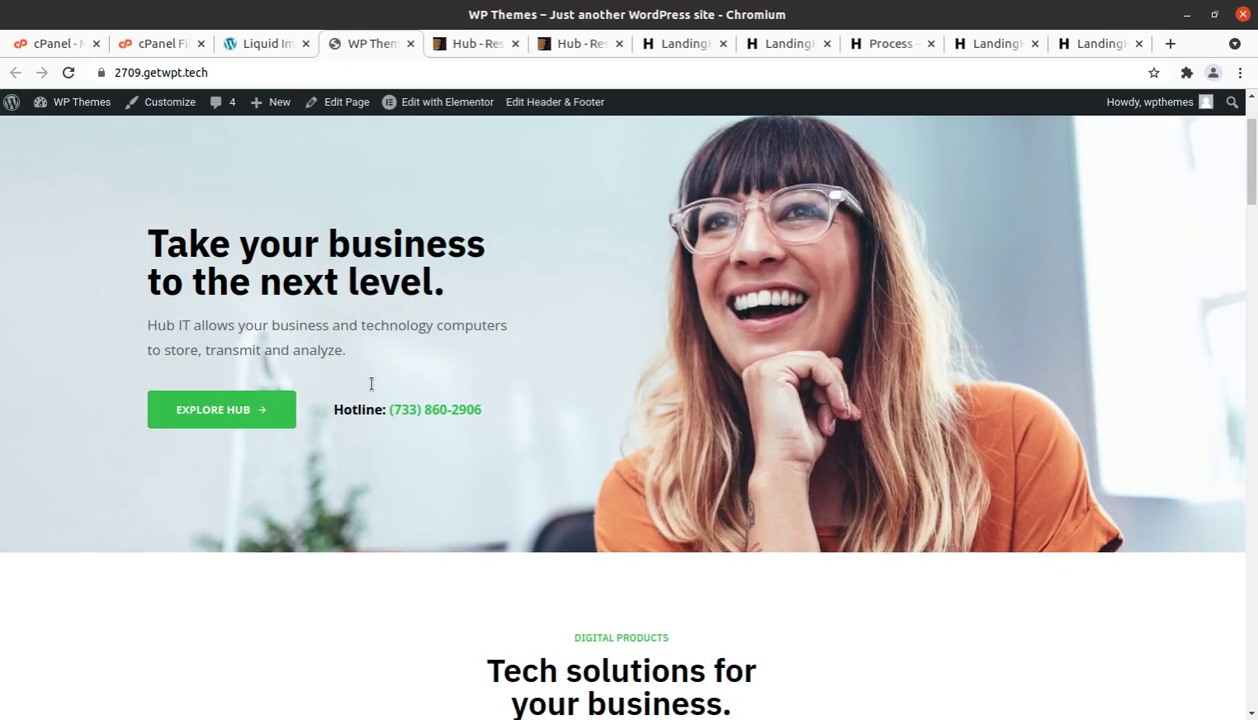
scroll(371, 390, "down", 5)
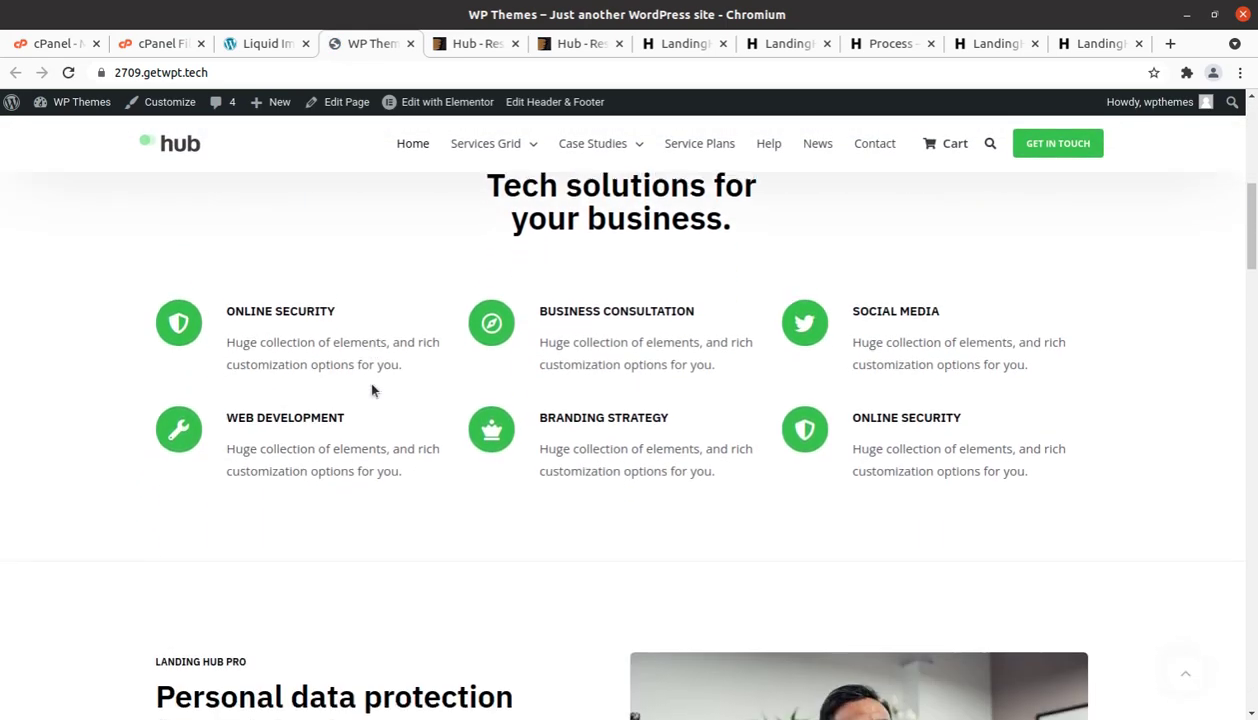
scroll(371, 390, "down", 2)
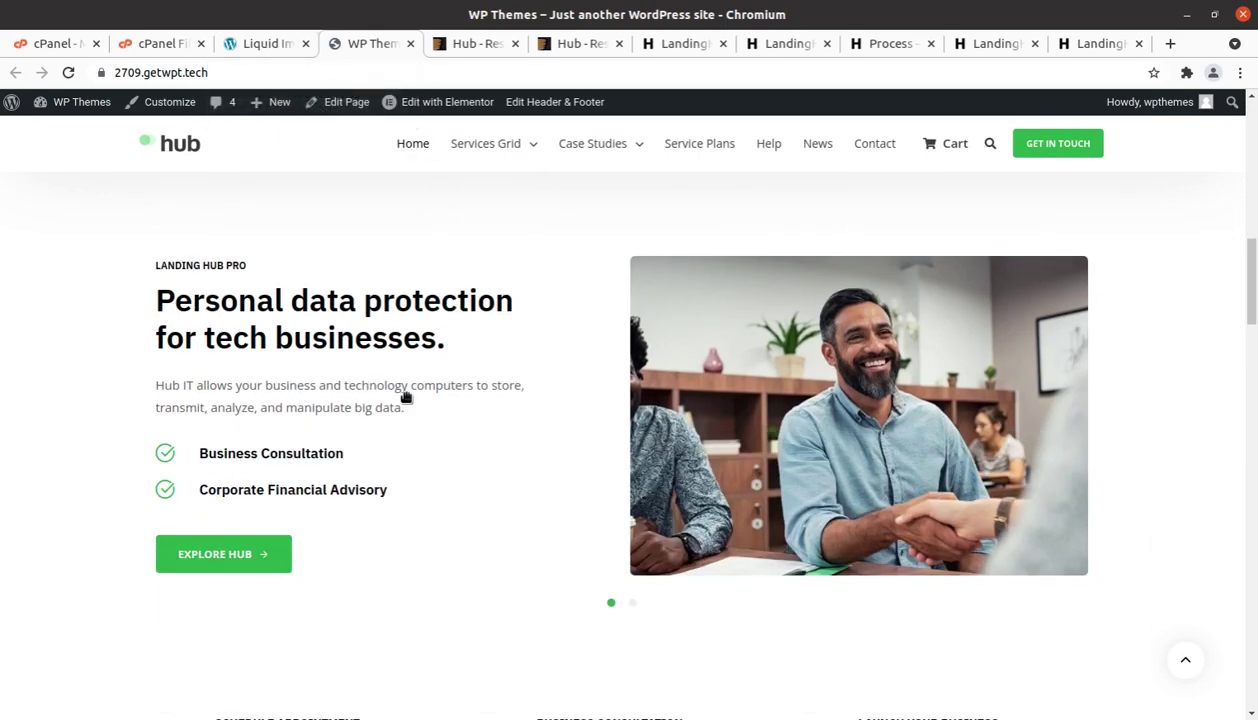
scroll(405, 397, "down", 2)
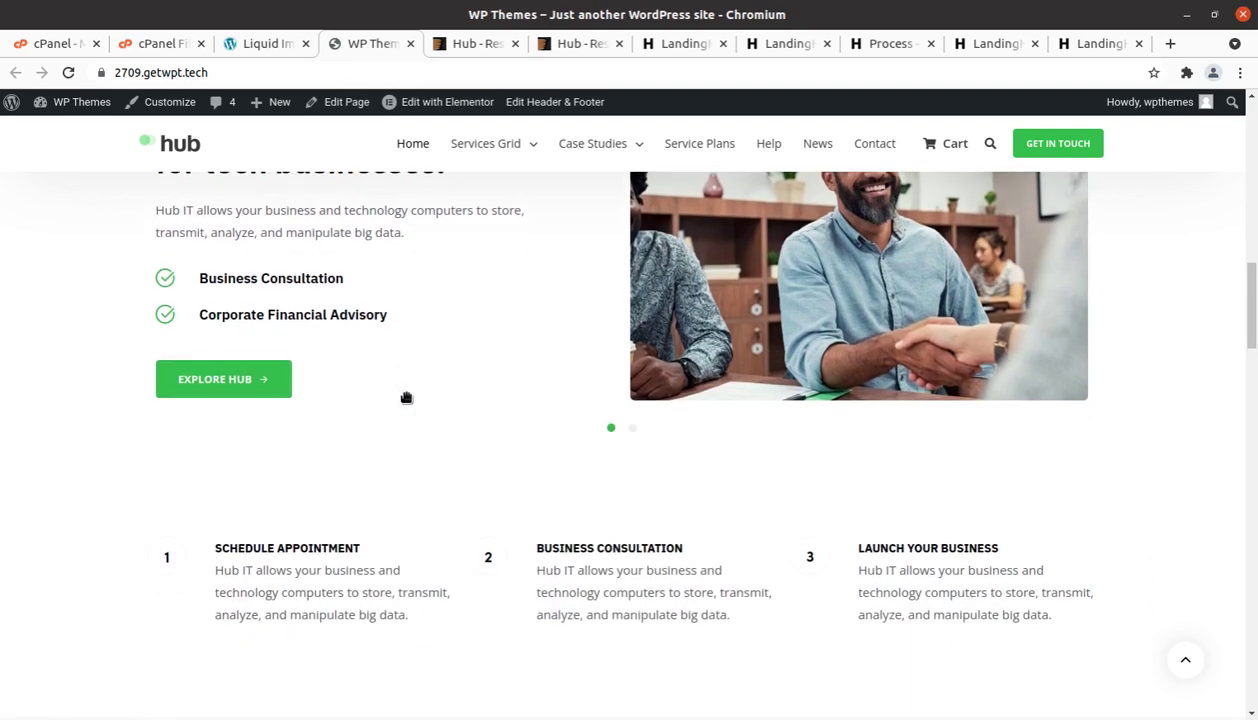
scroll(406, 398, "up", 10)
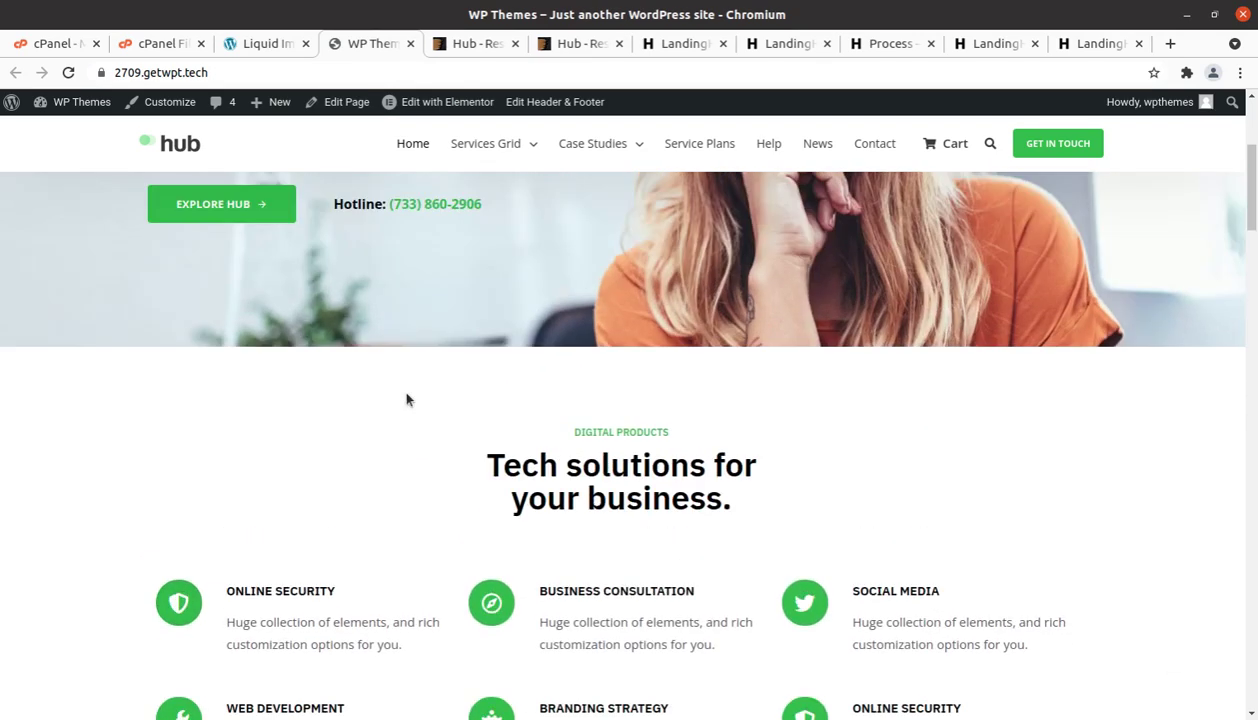
scroll(406, 398, "up", 3)
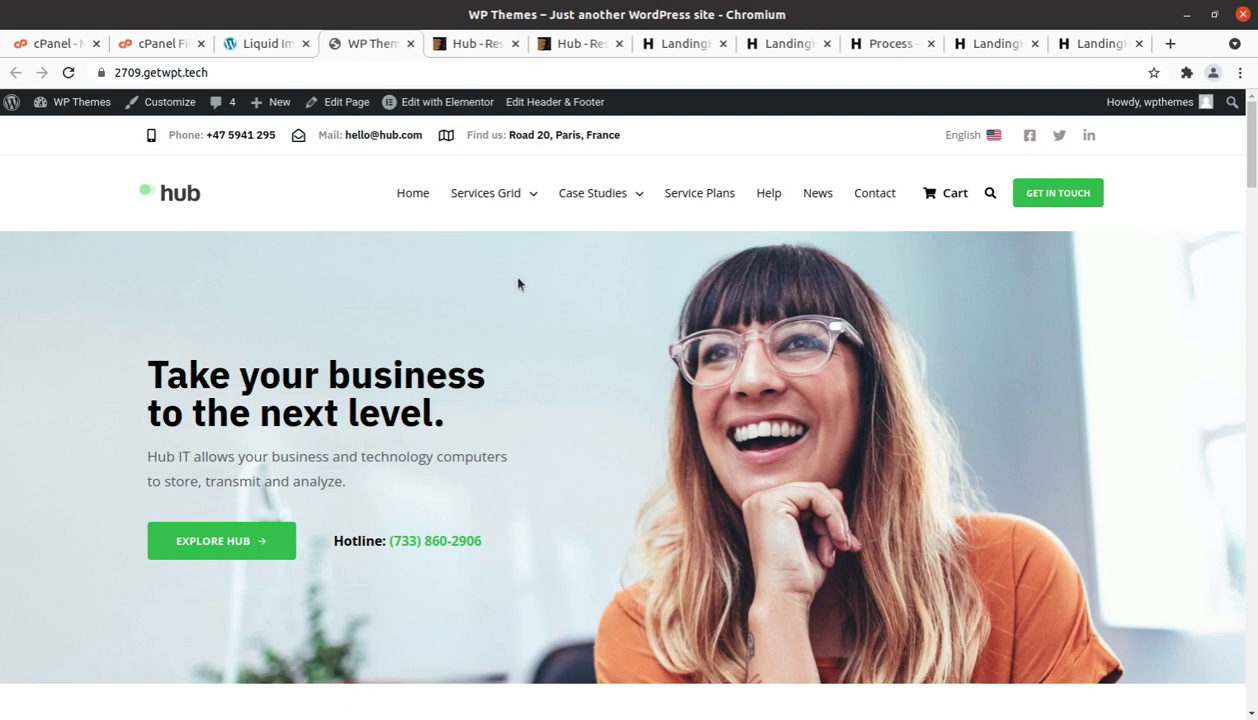
Step: Examine the home page's service blocks and the Services Grid and Case Studies submenus
mouse_move(486, 188)
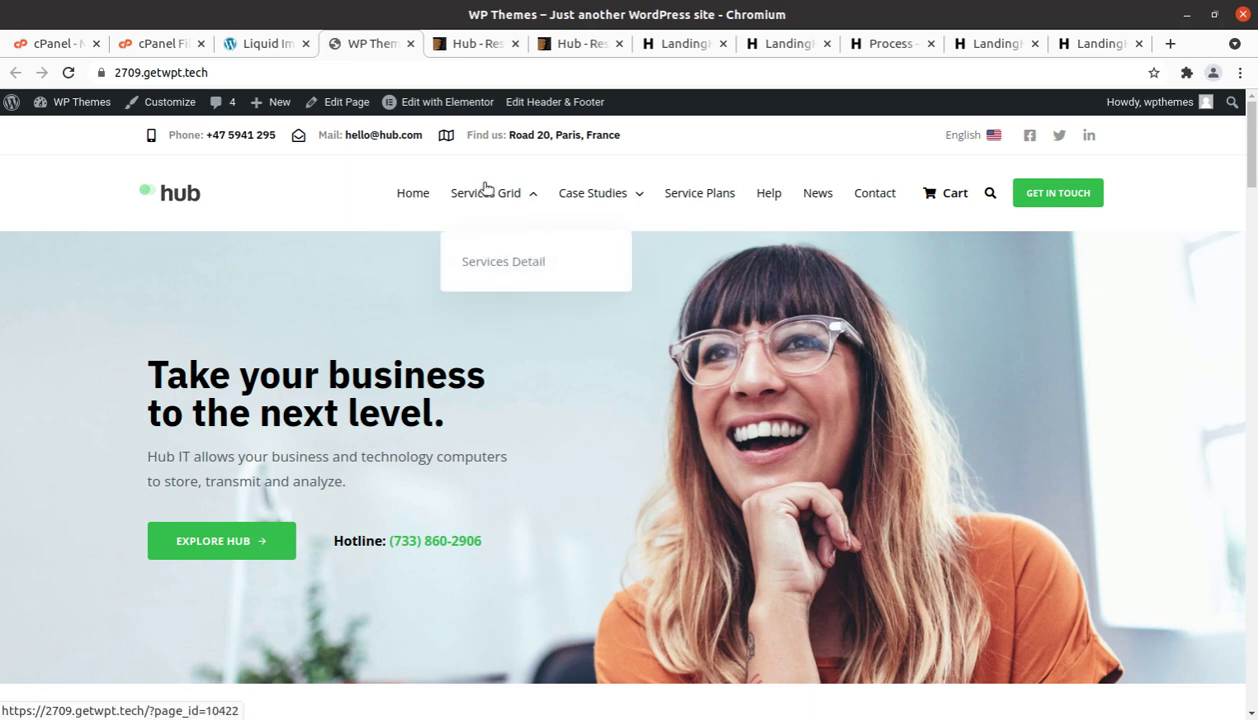
scroll(508, 343, "down", 6)
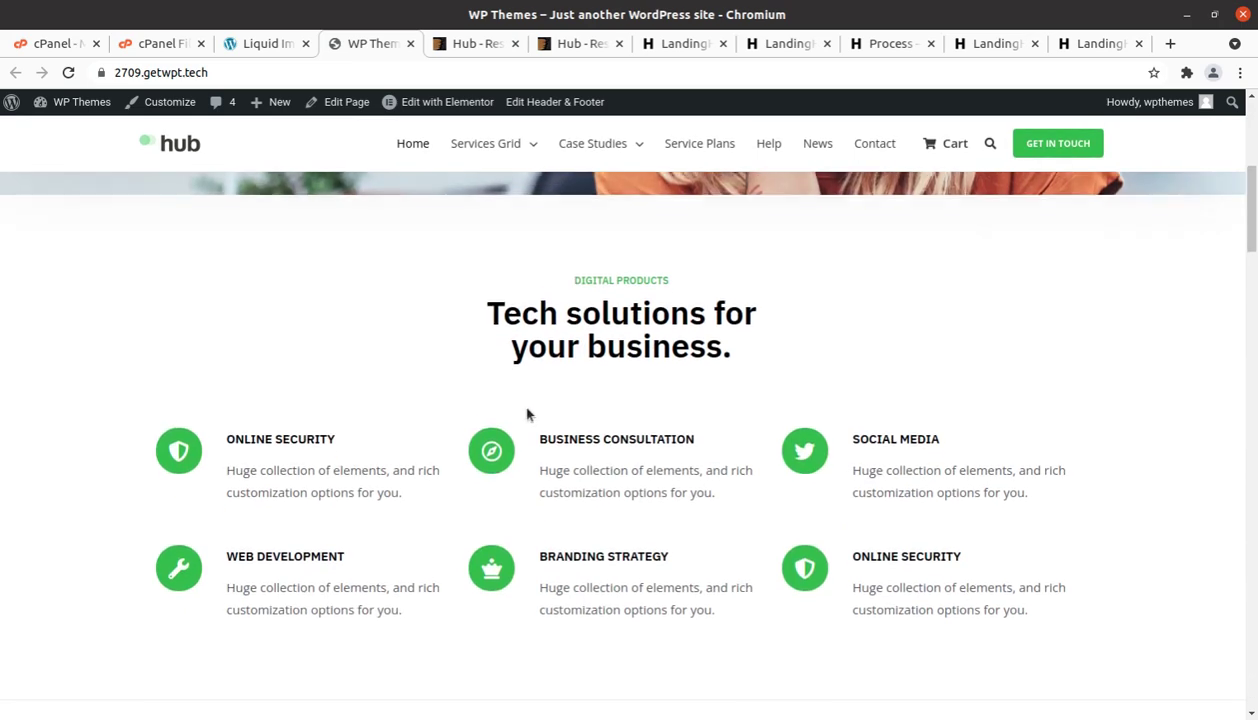
scroll(593, 453, "down", 4)
scroll(593, 421, "up", 2)
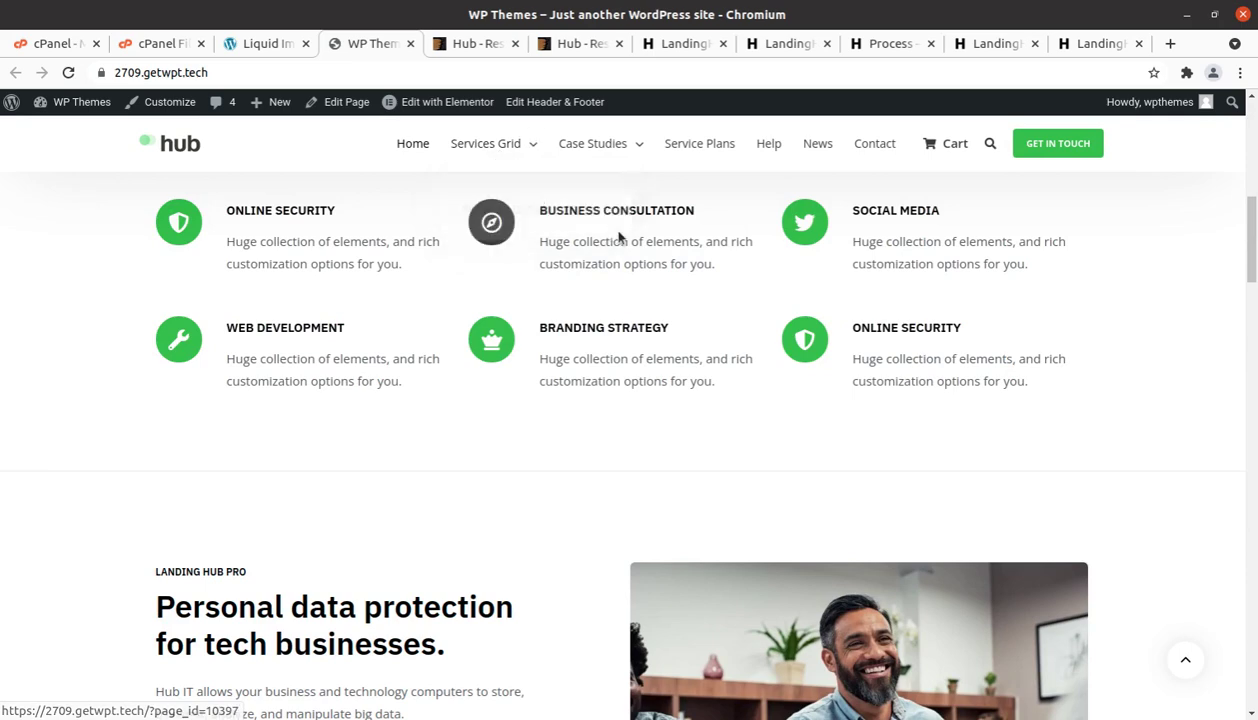
scroll(625, 260, "up", 5)
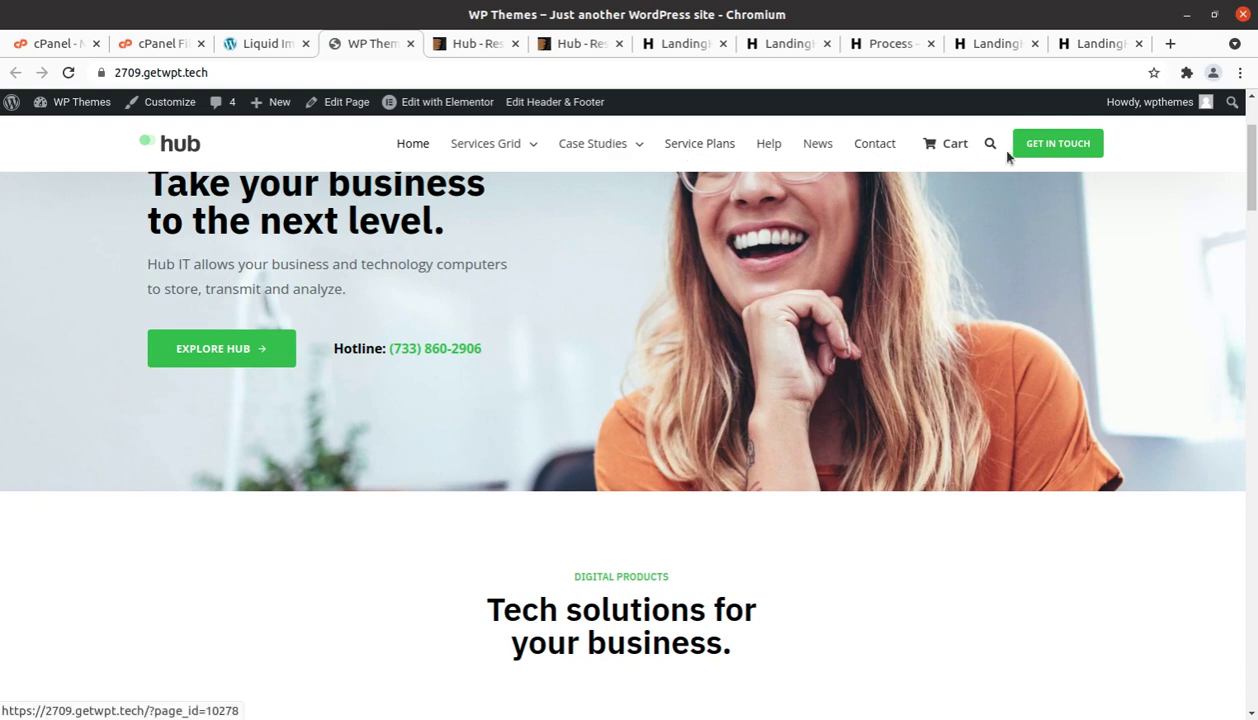
mouse_move(598, 146)
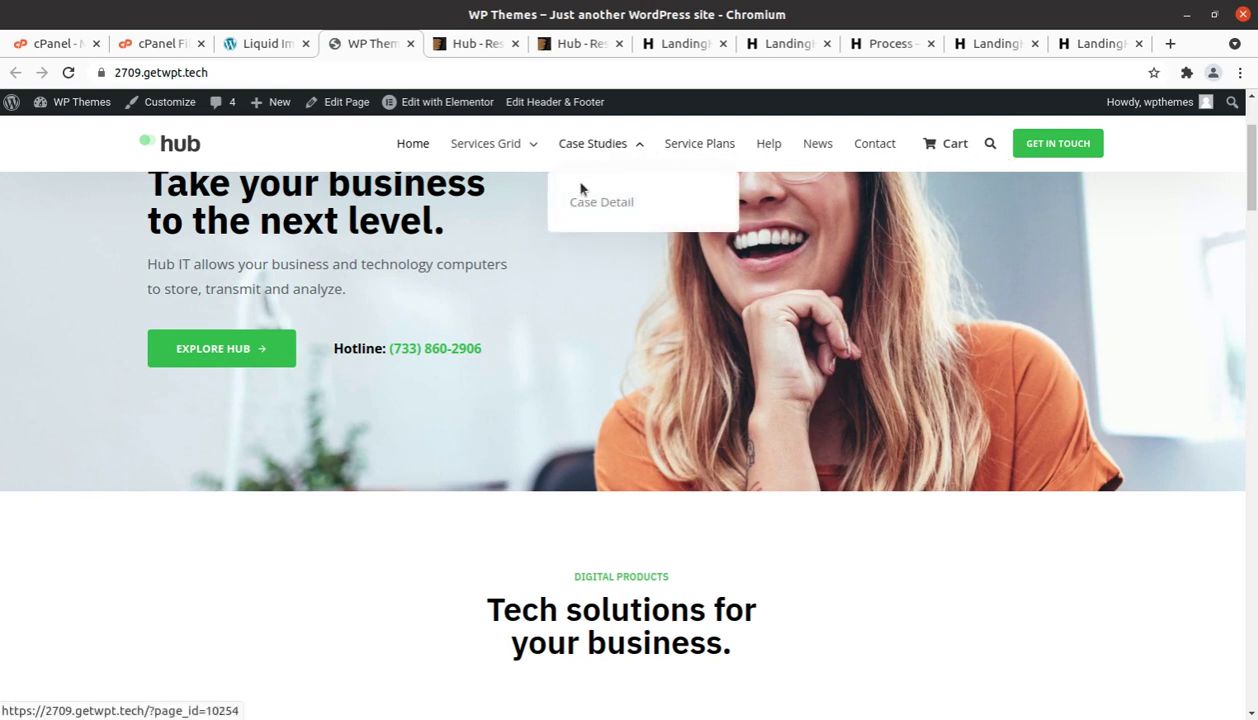
Step: Open the Services Detail page from the site navigation and look through its content
mouse_move(524, 145)
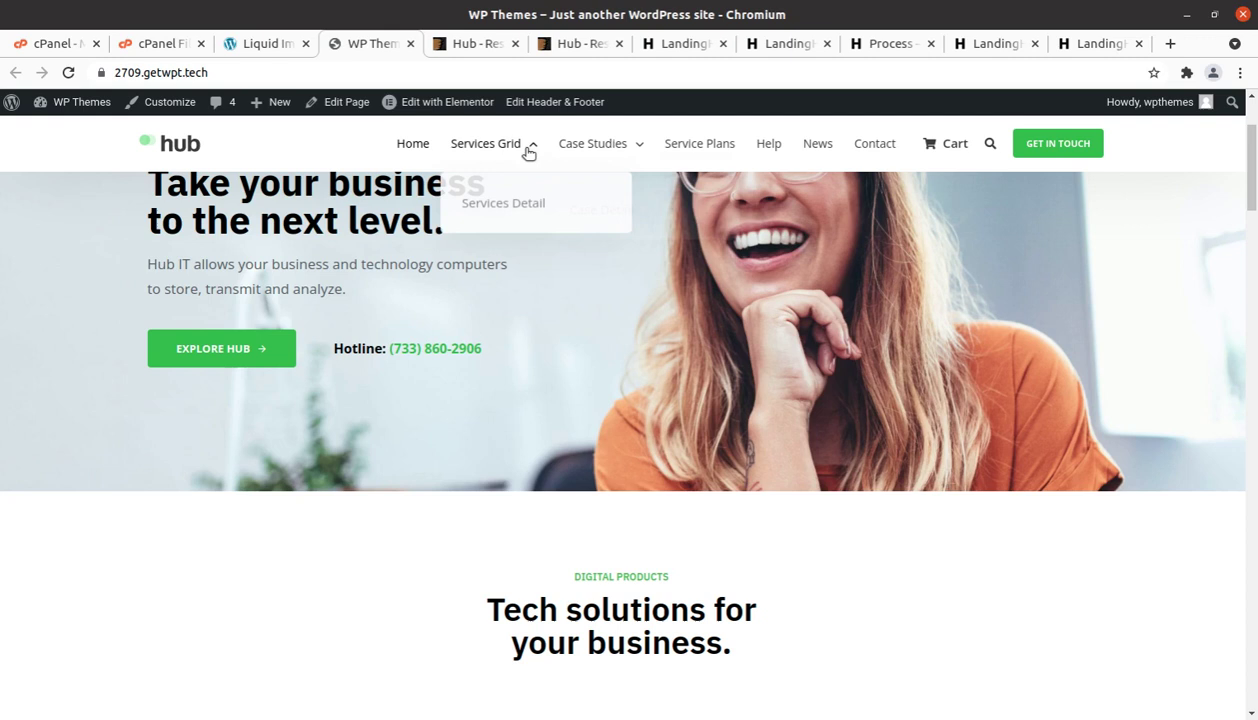
left_click(499, 205)
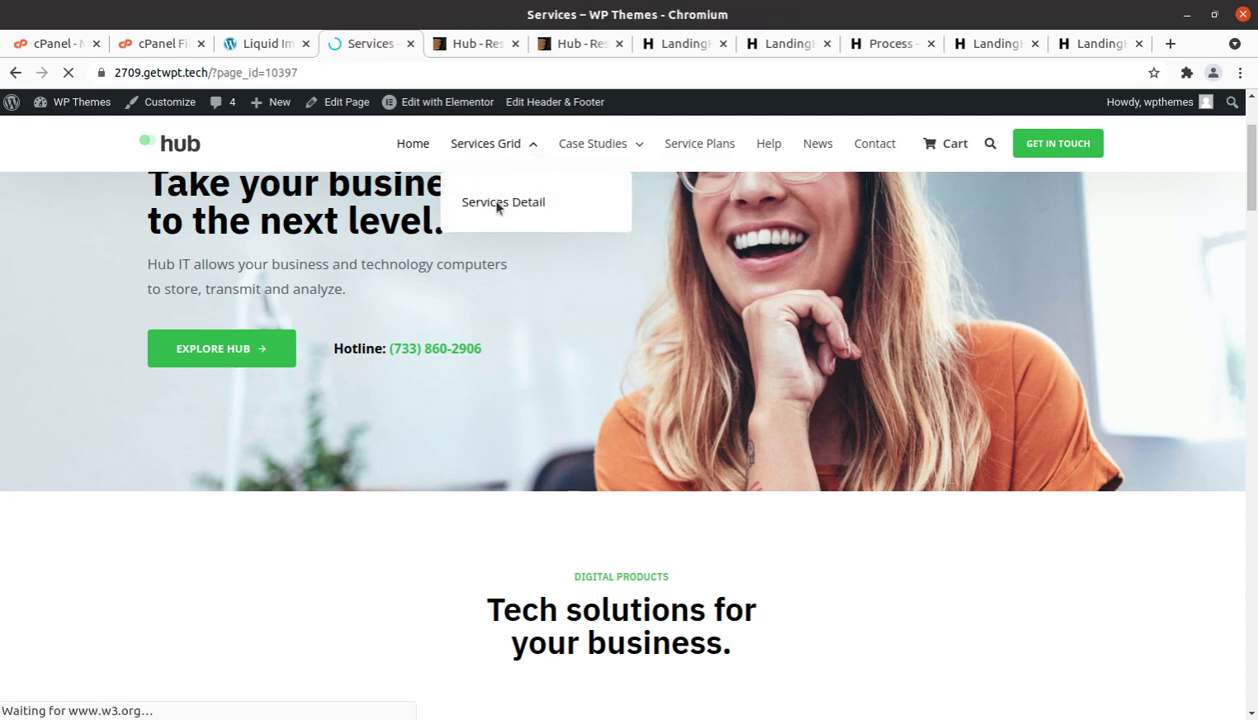
scroll(349, 514, "down", 7)
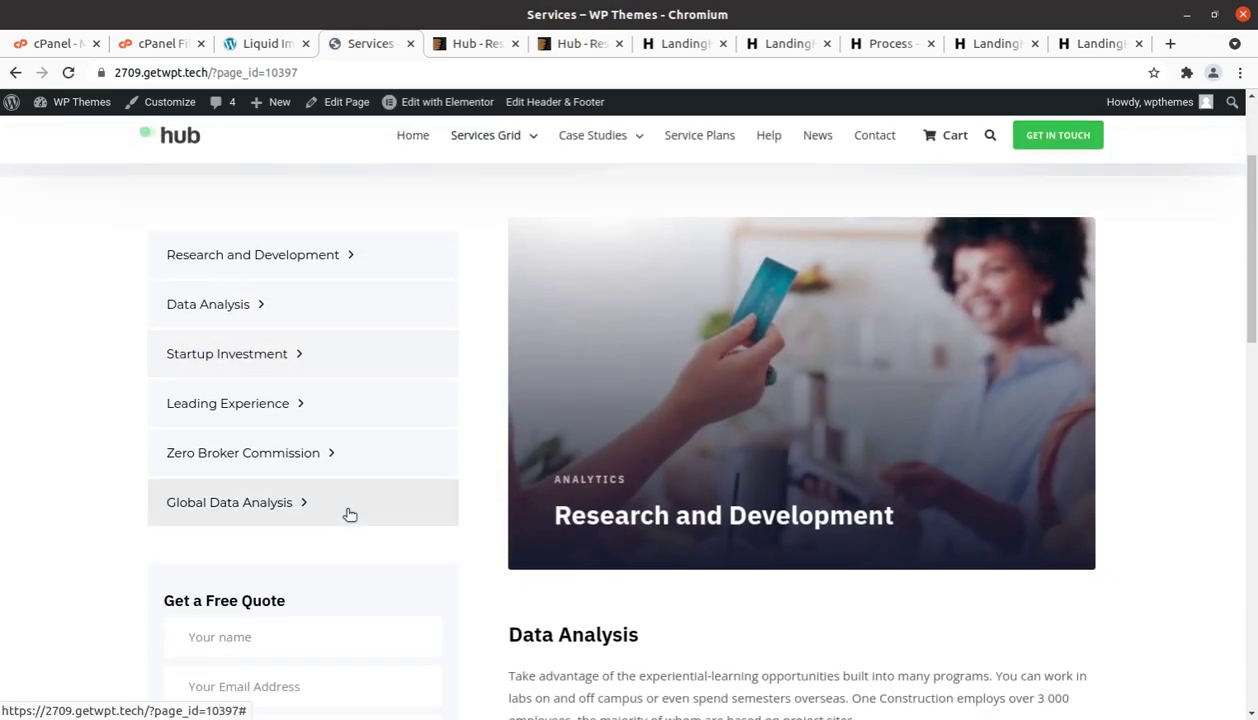
scroll(309, 428, "up", 5)
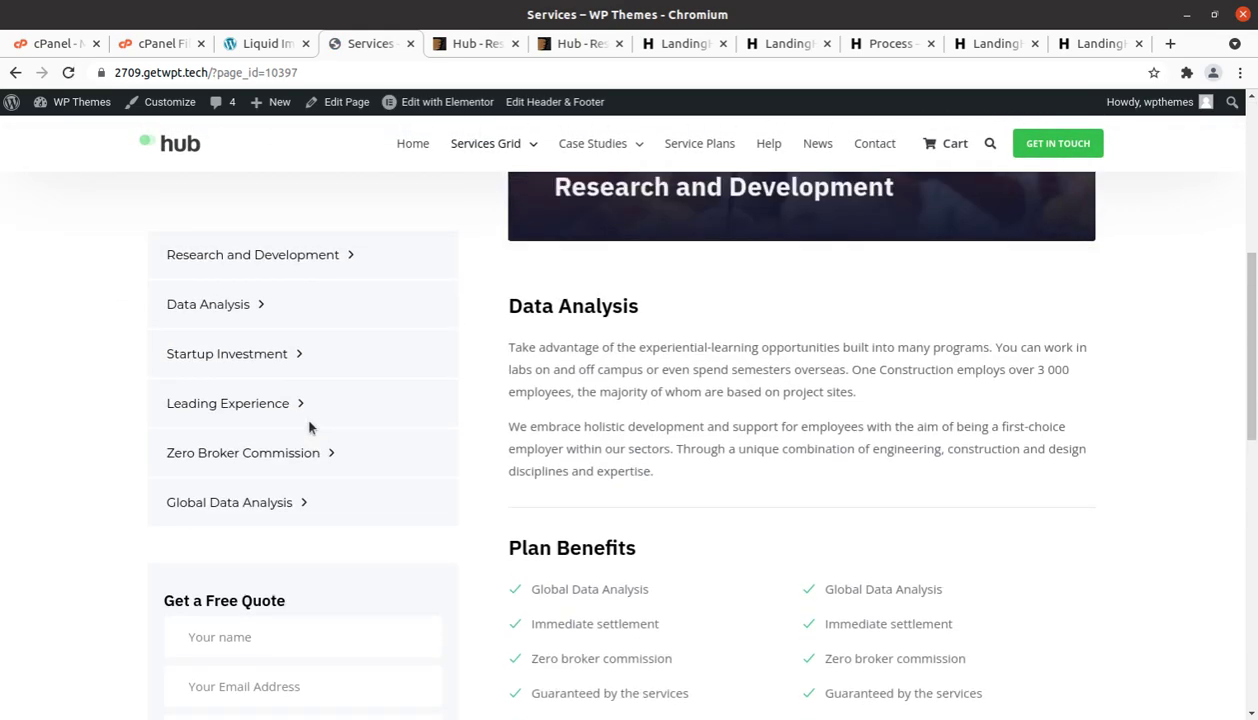
Step: Return to the site's home page and open the Contact page
left_click(404, 148)
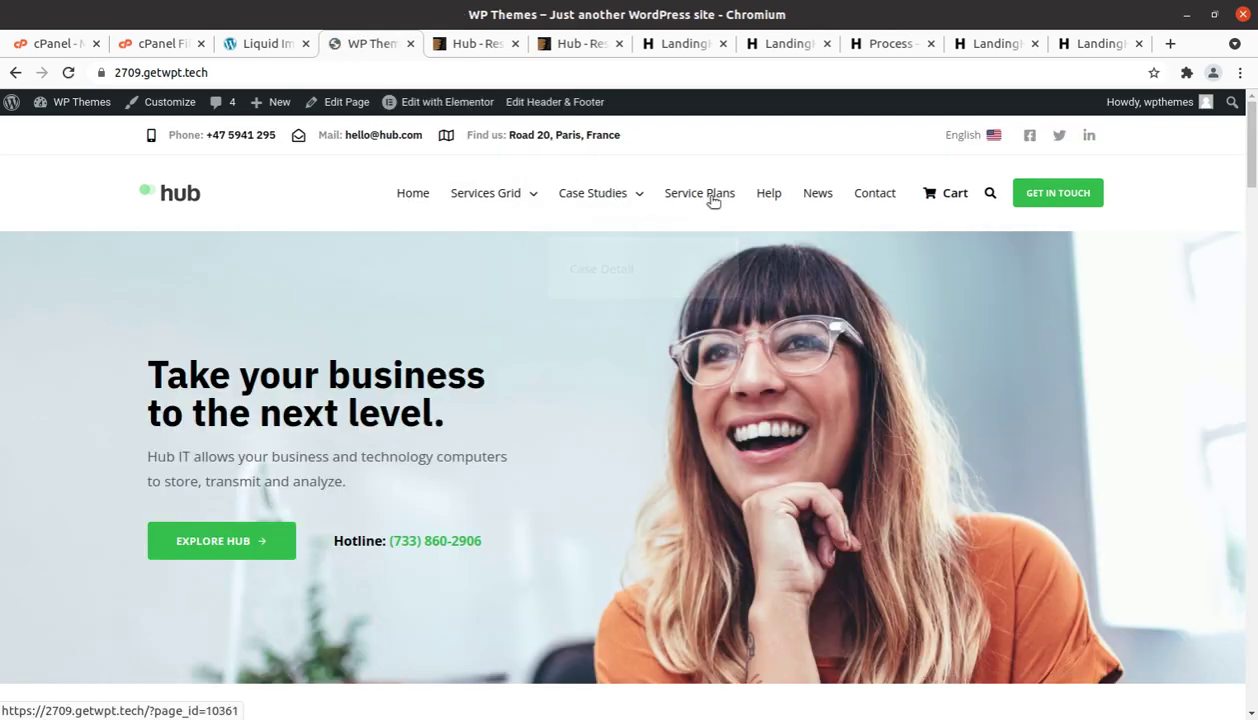
left_click(882, 200)
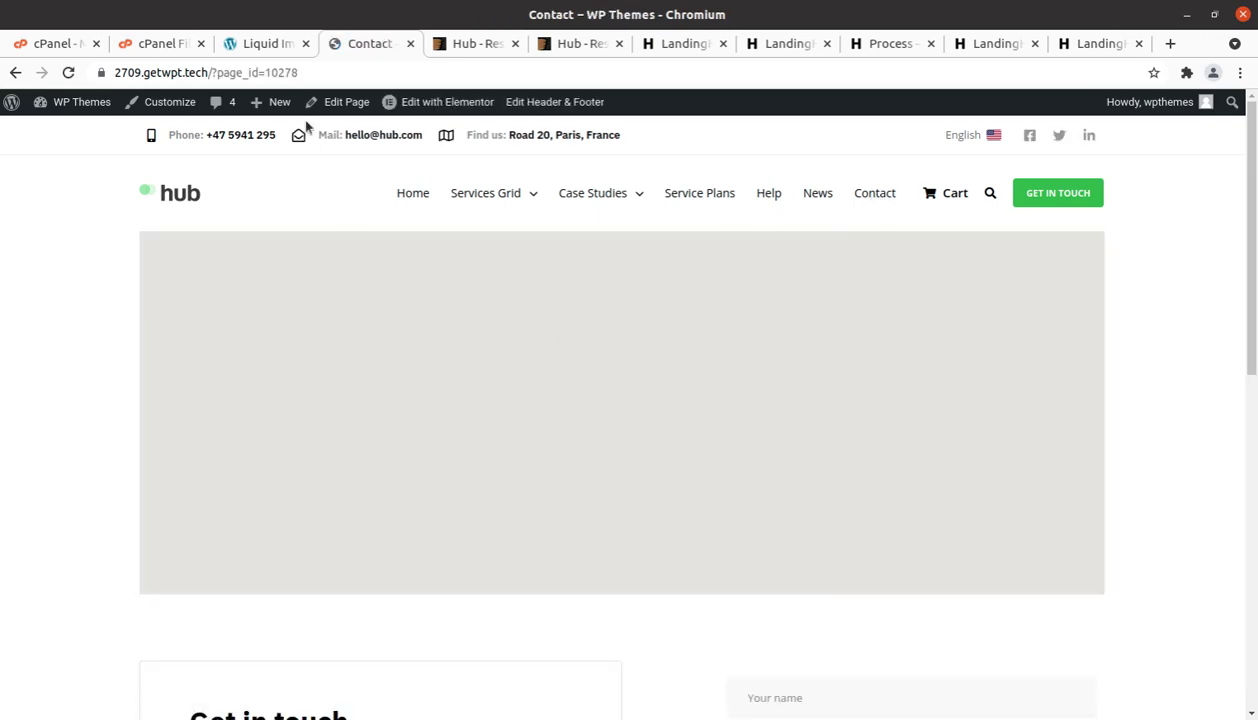
Step: Go back to the WordPress admin, open the list of all pages and review the imported pages
left_click(261, 46)
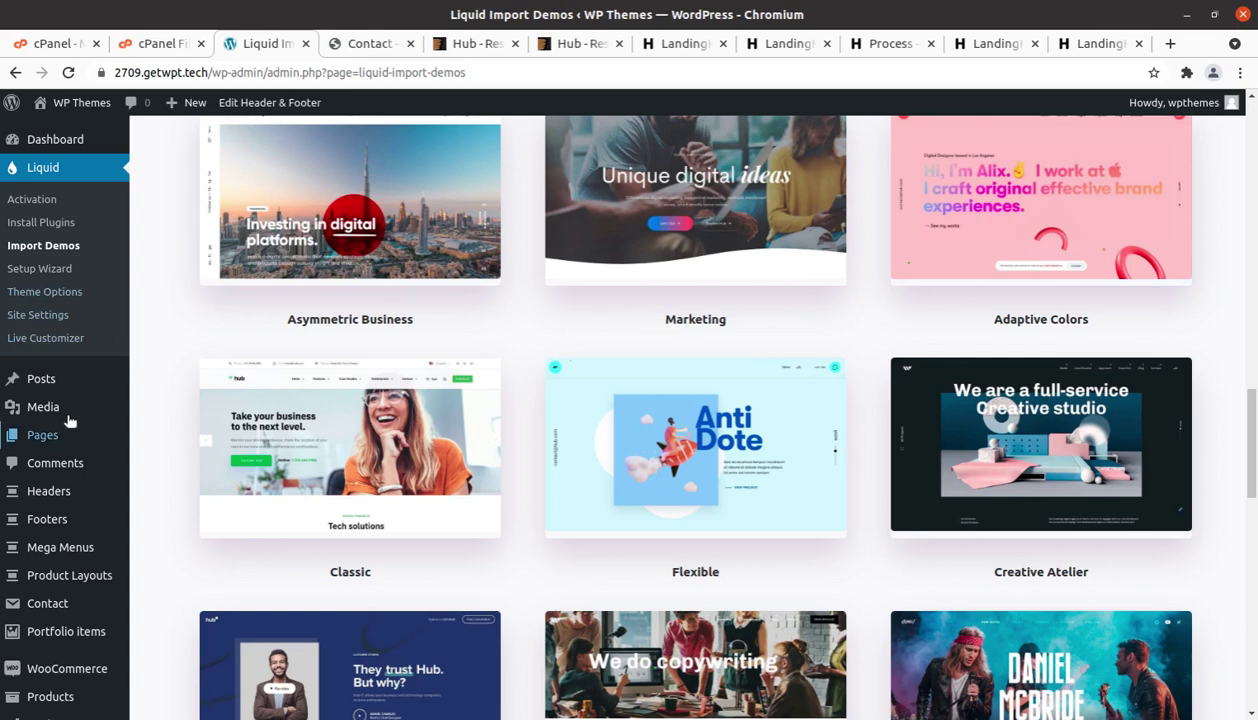
left_click(183, 440)
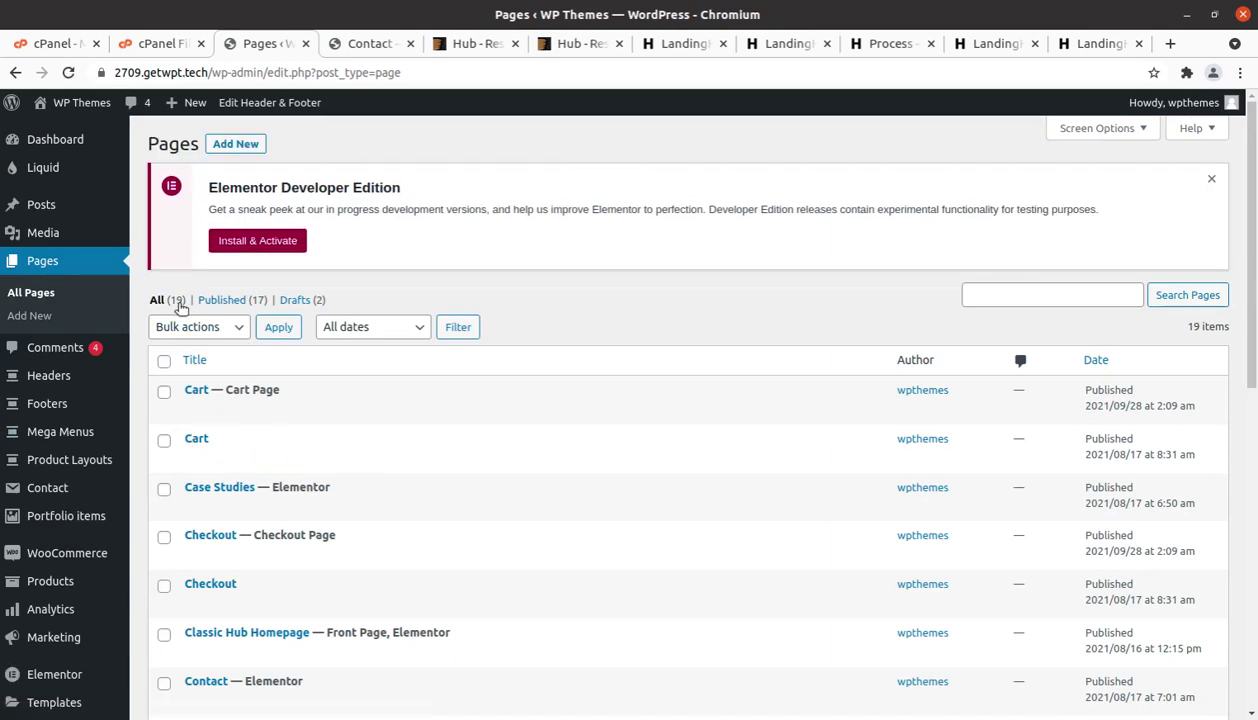
scroll(280, 329, "down", 1)
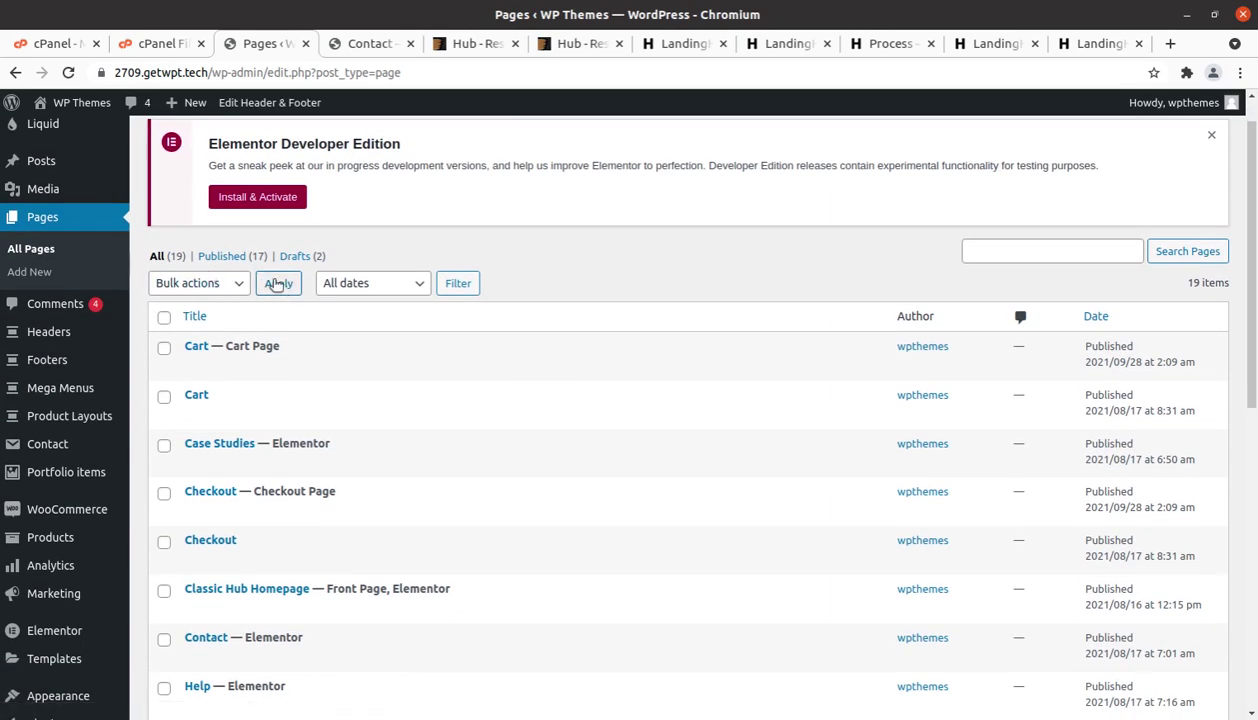
scroll(326, 413, "down", 4)
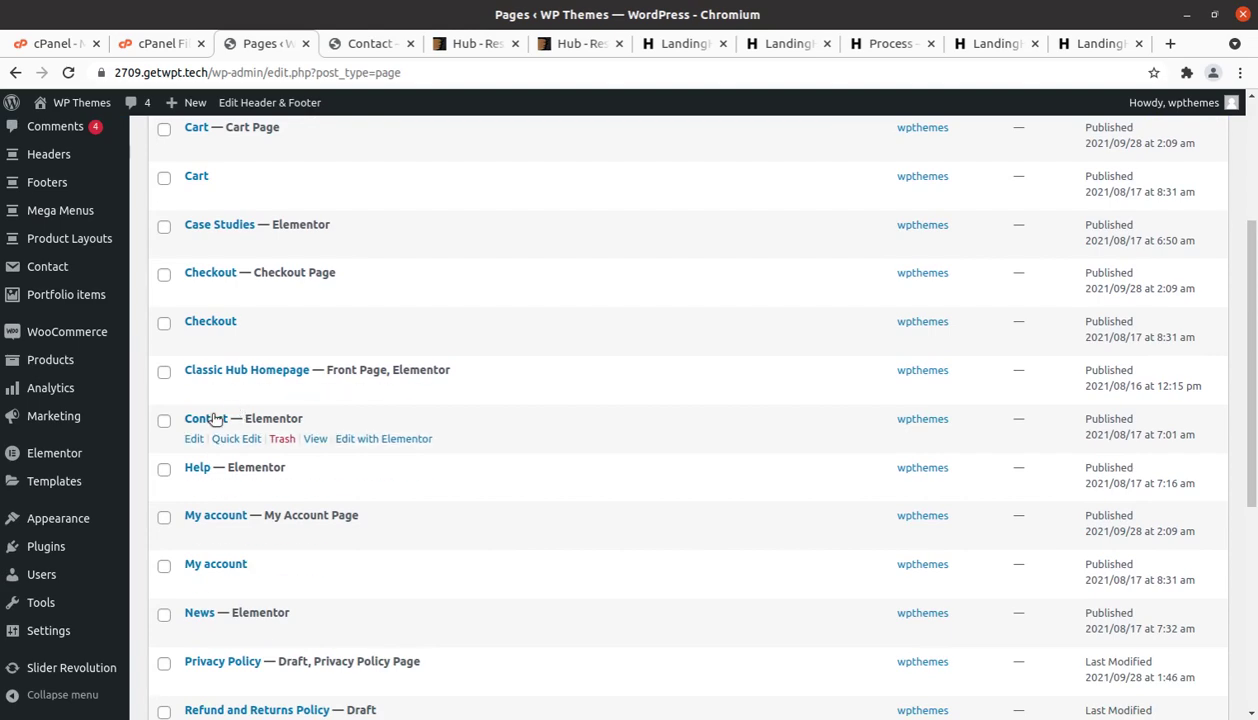
scroll(309, 562, "down", 4)
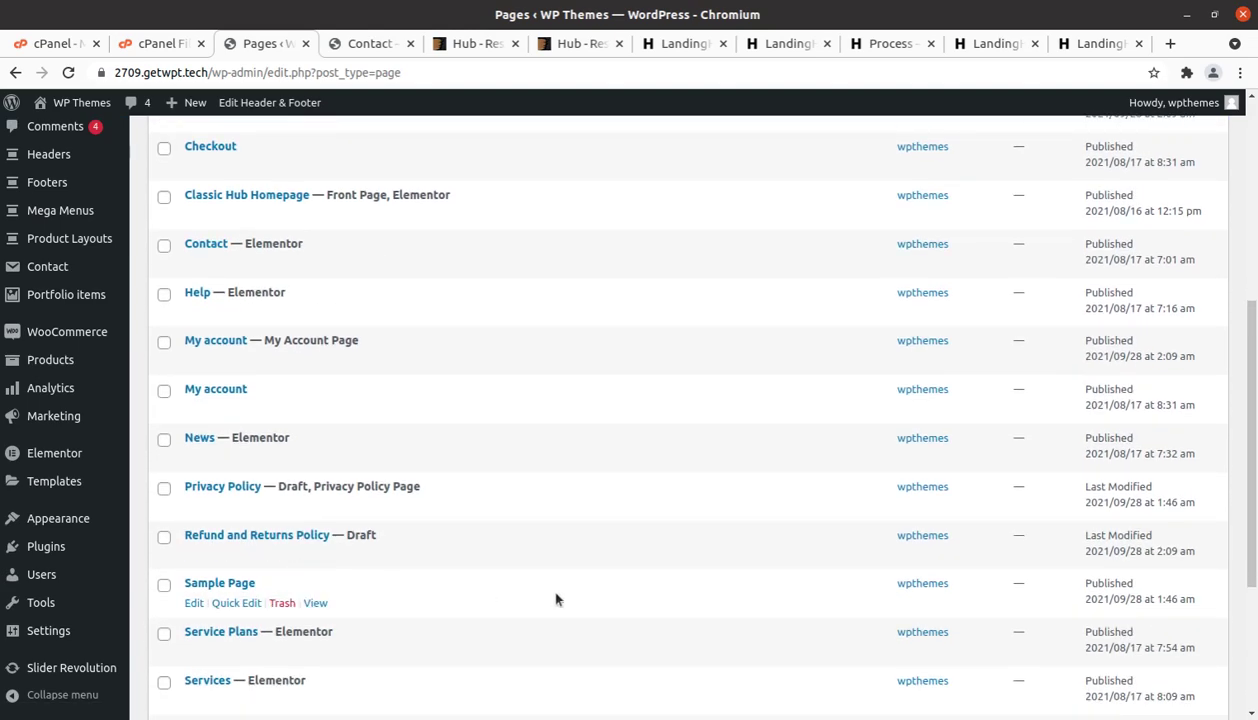
scroll(556, 599, "down", 4)
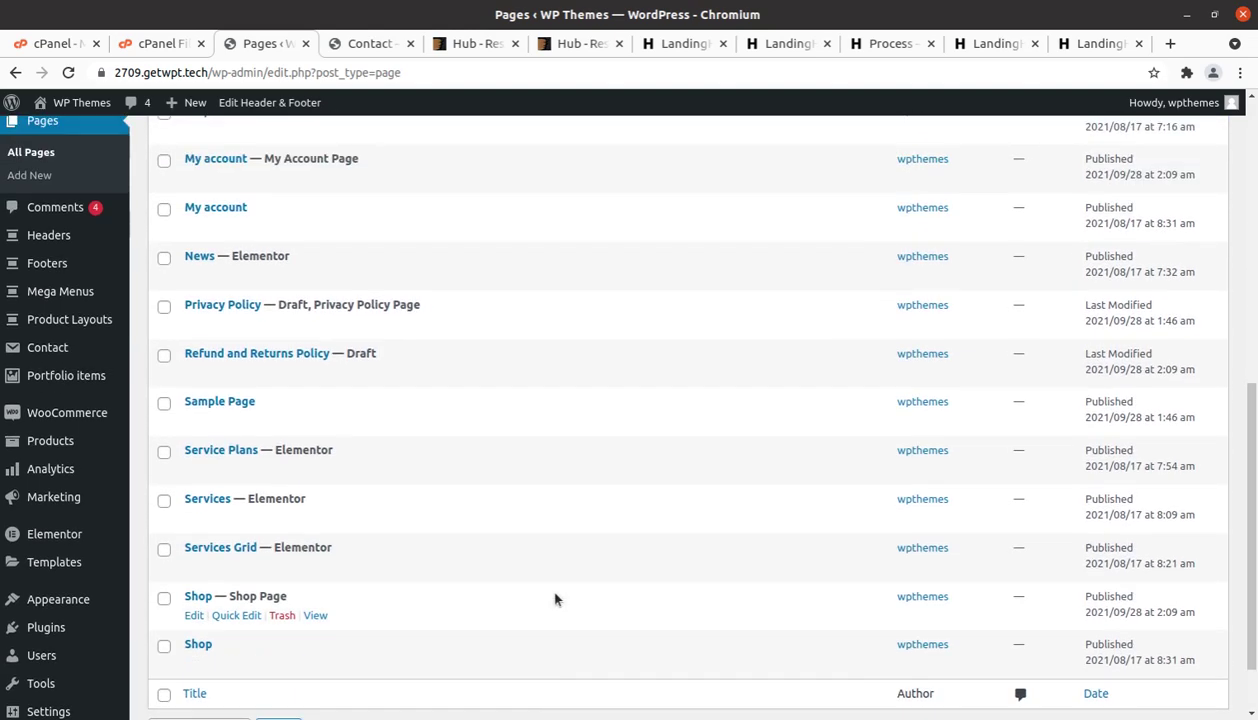
scroll(556, 599, "up", 9)
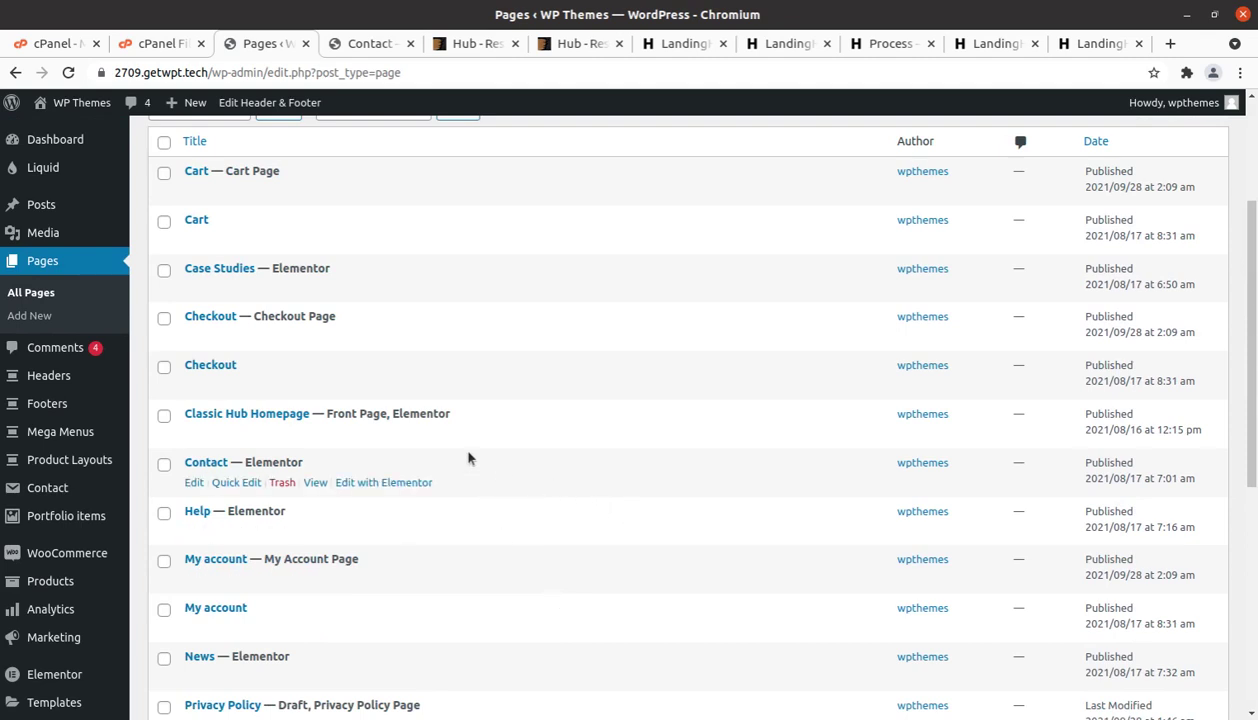
scroll(388, 432, "up", 3)
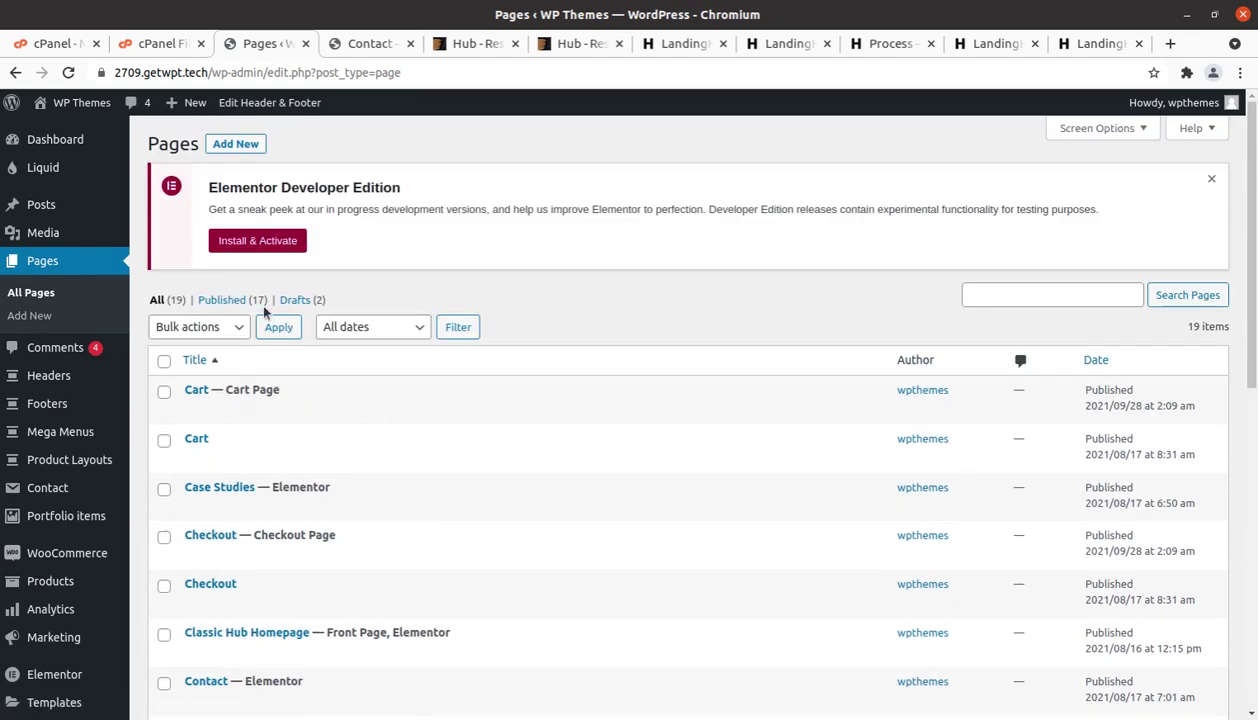
Step: Open the media library and look through the images and logos imported with the demo
mouse_move(52, 230)
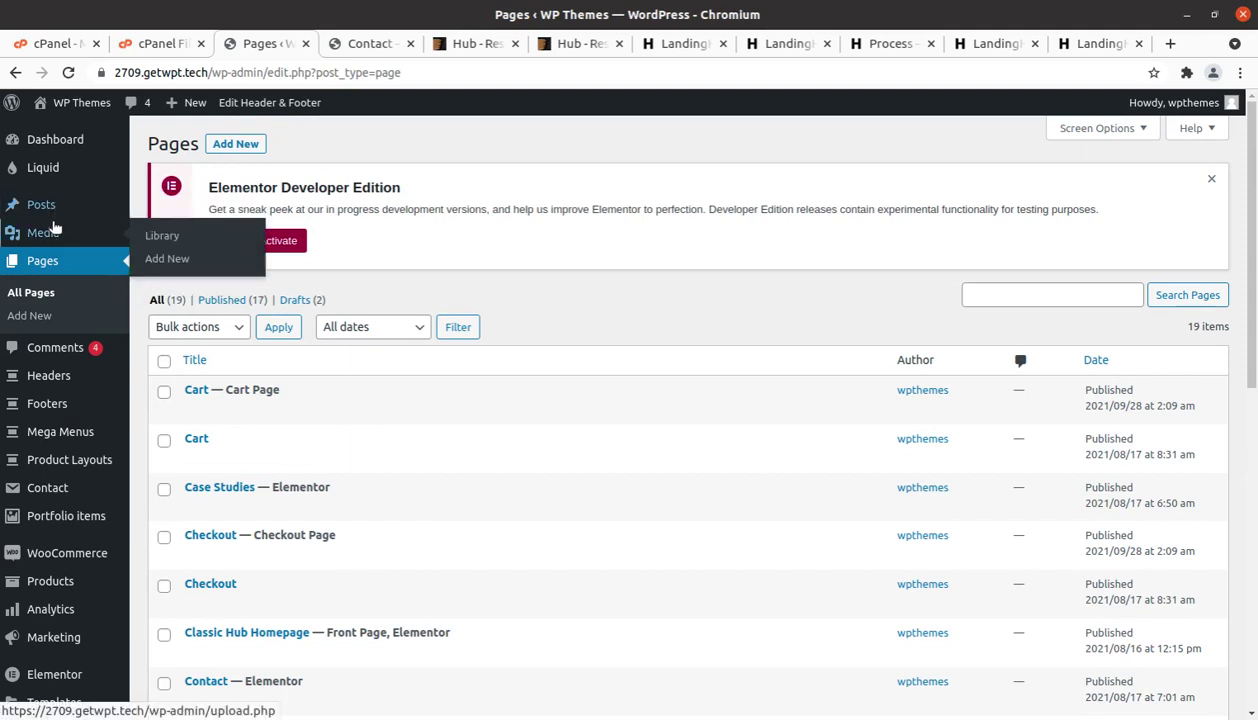
left_click(158, 238)
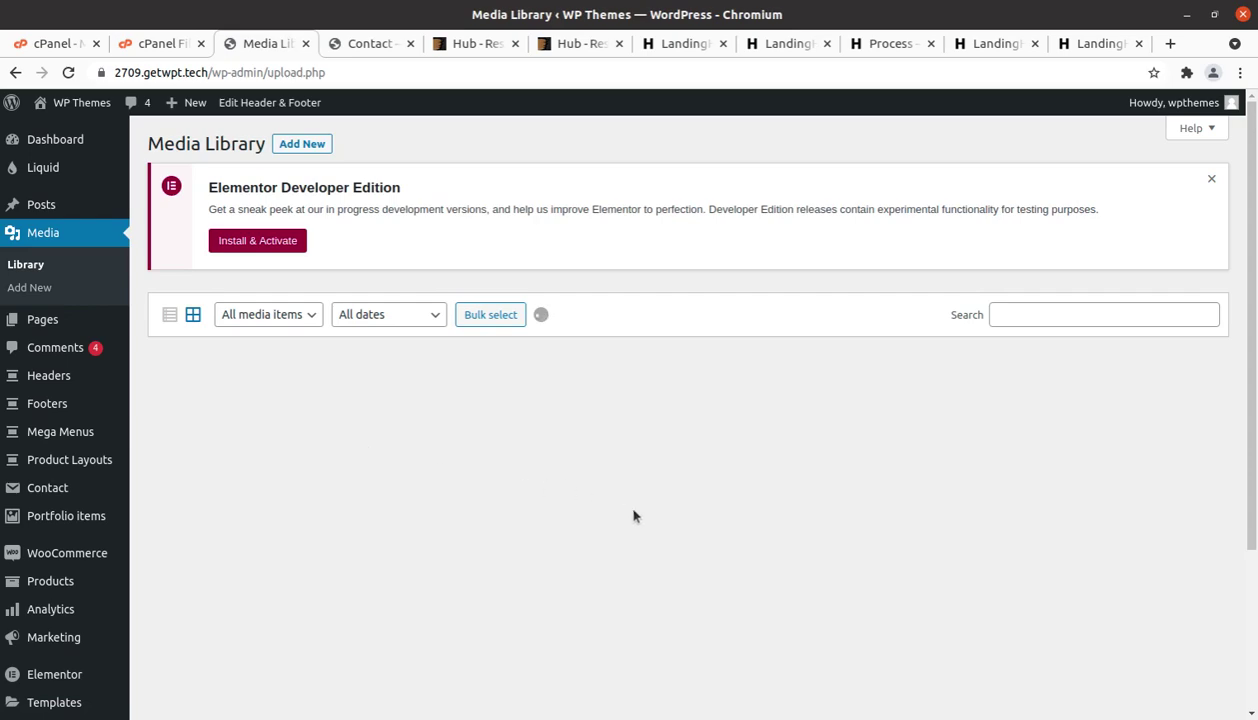
scroll(638, 515, "down", 5)
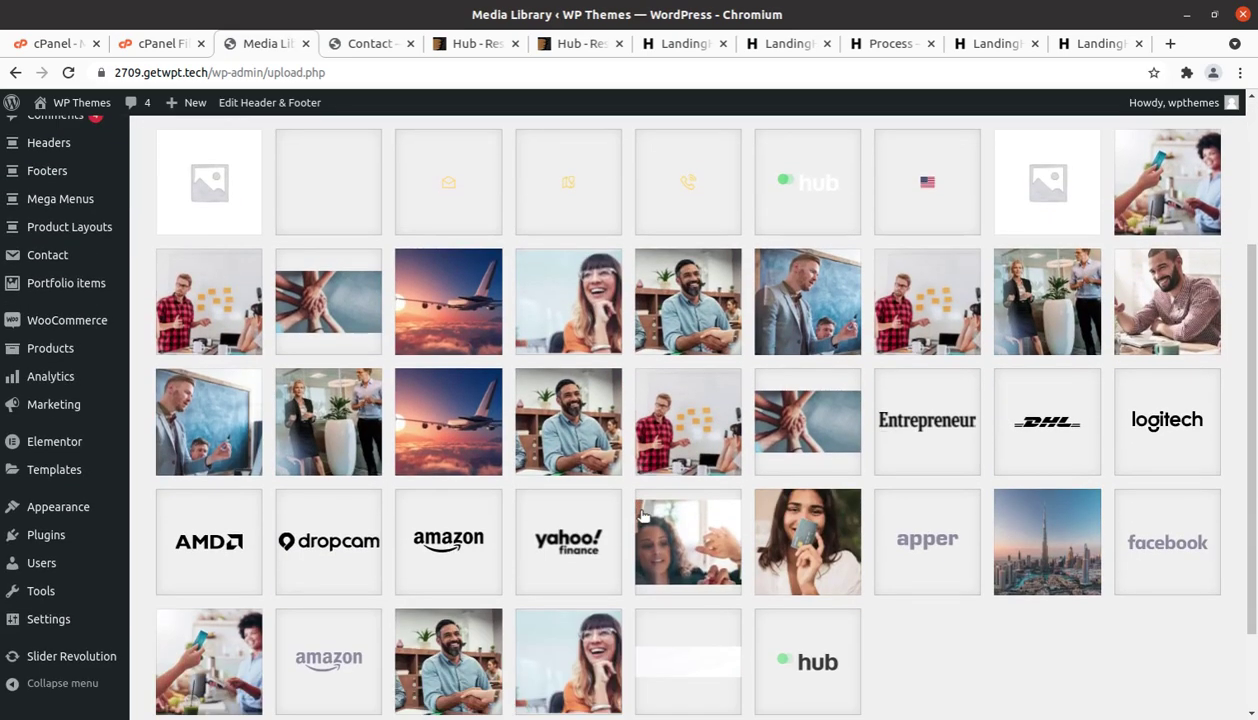
scroll(643, 515, "down", 2)
scroll(708, 660, "up", 5)
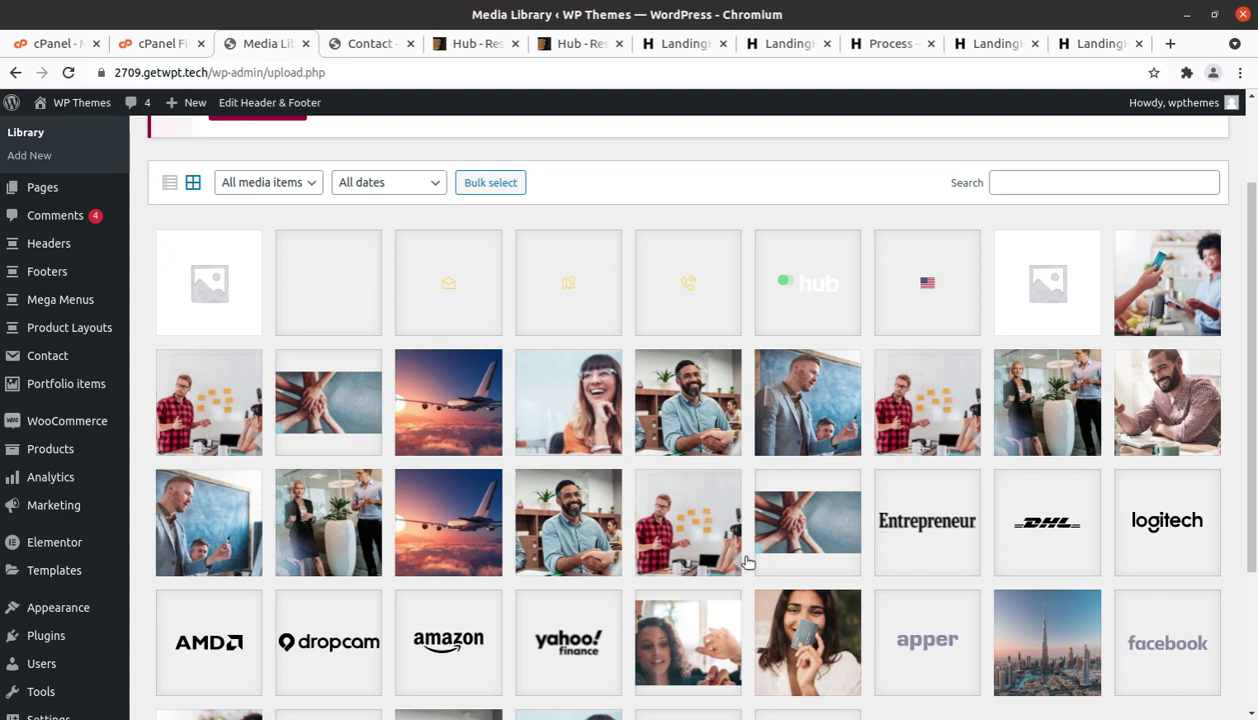
scroll(833, 395, "down", 2)
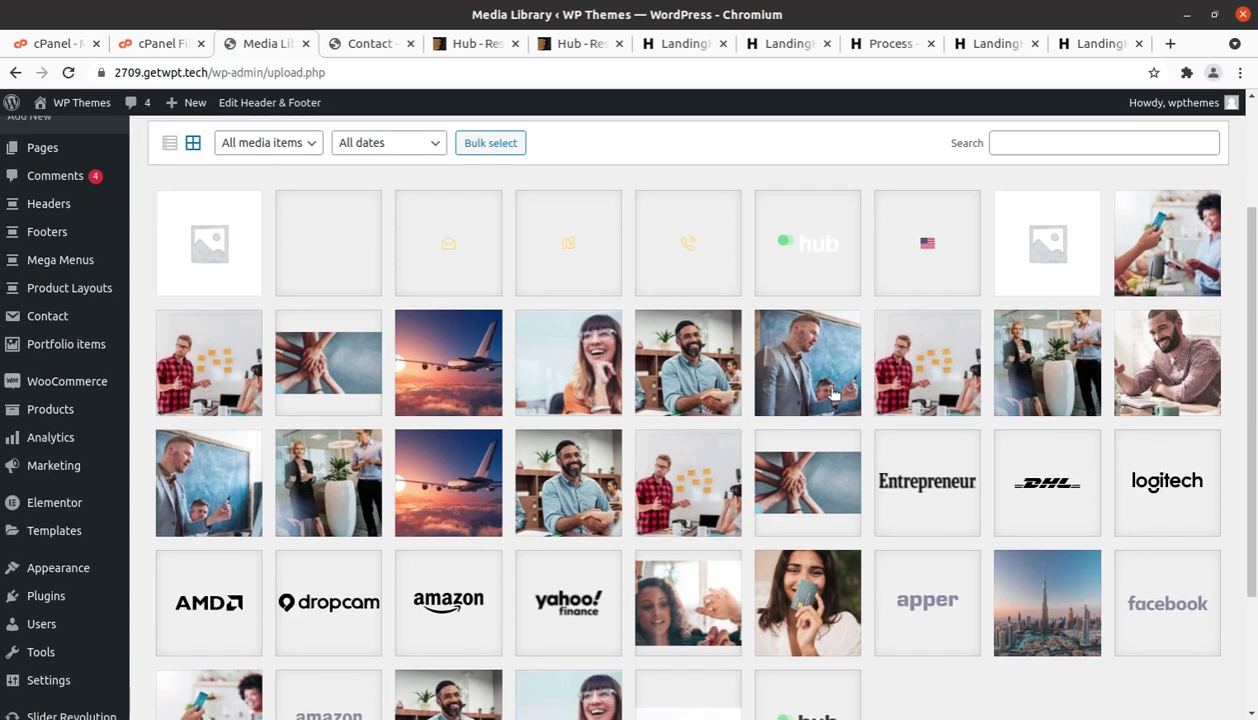
scroll(833, 395, "down", 3)
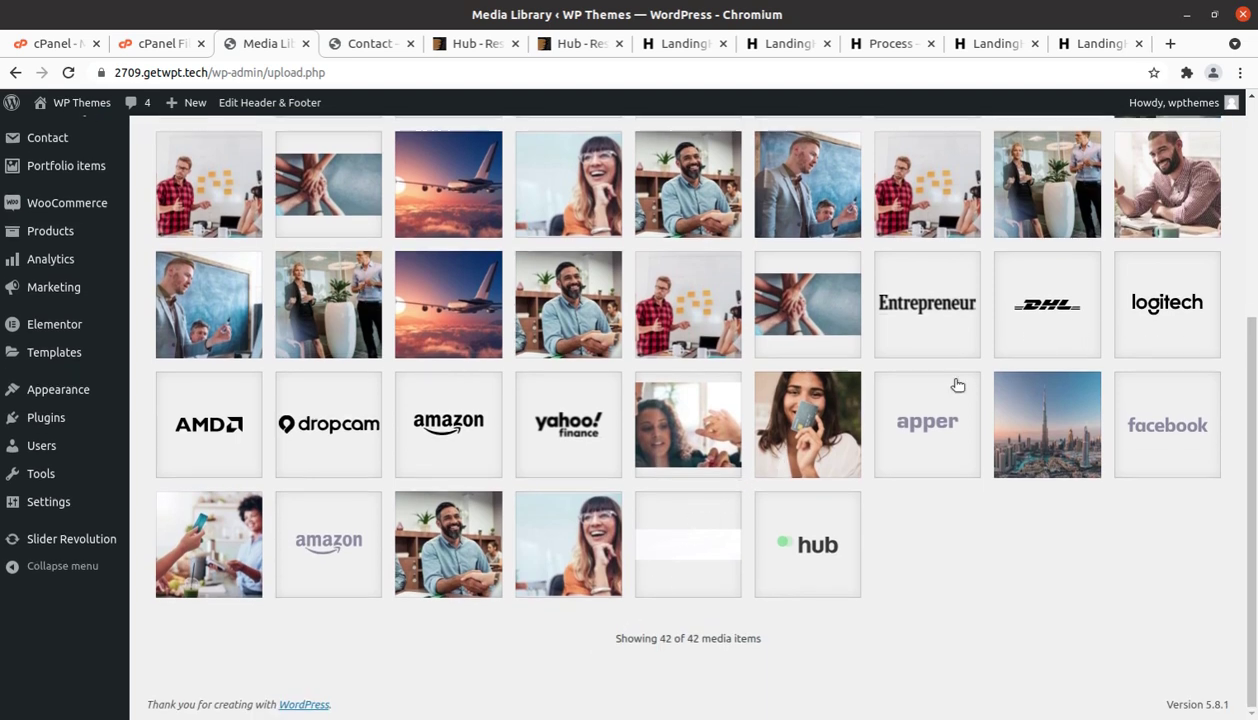
Step: Look over the imported items in the media library and dismiss the Elementor Developer Edition notice
scroll(945, 380, "up", 3)
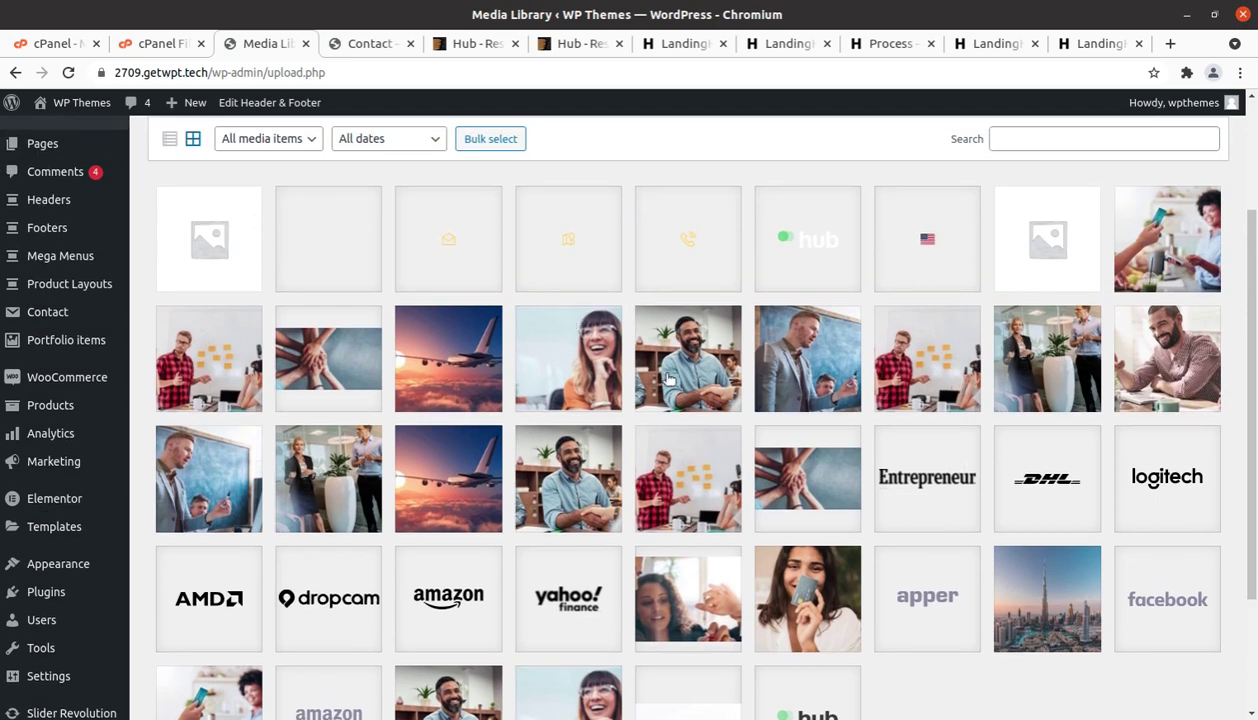
scroll(716, 521, "down", 3)
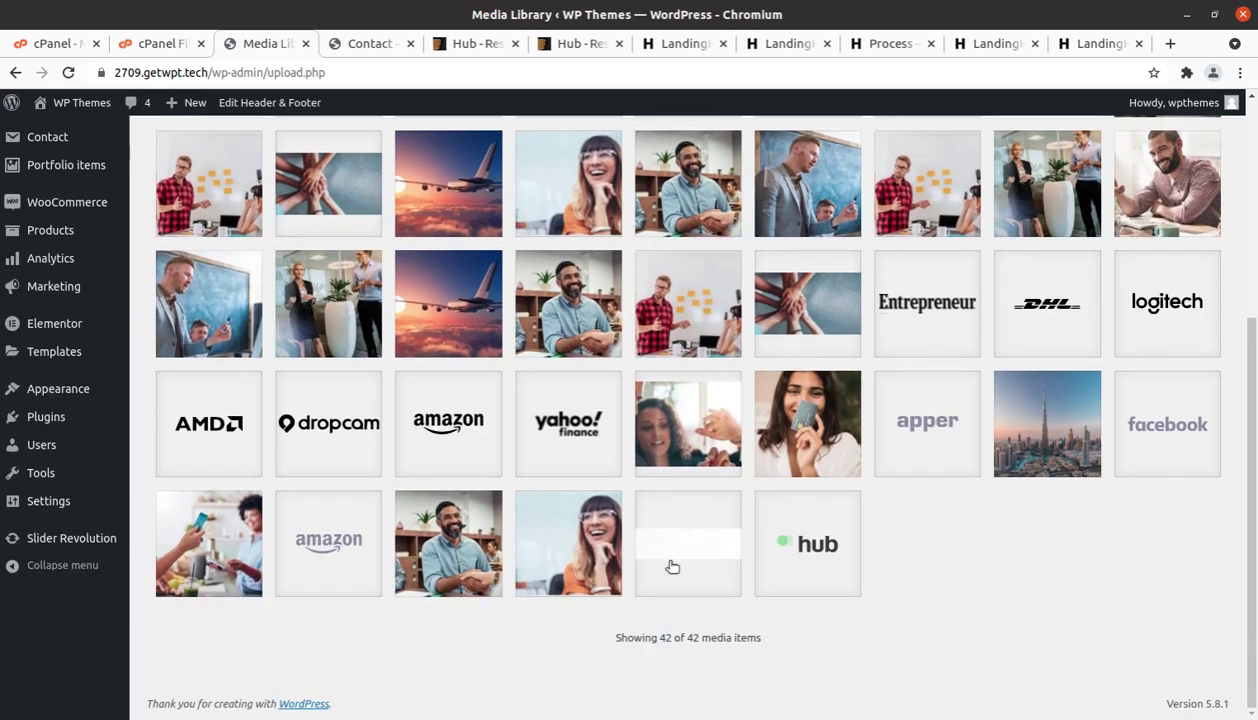
scroll(672, 566, "up", 4)
scroll(672, 566, "up", 2)
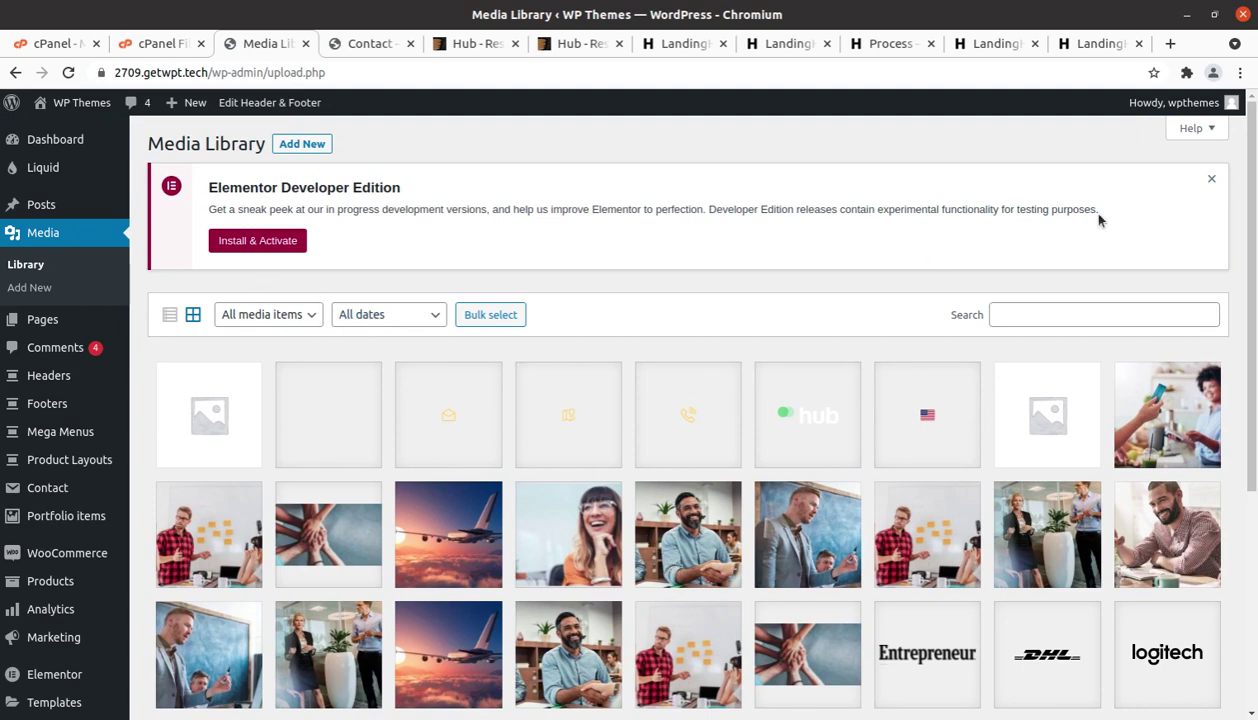
left_click(1210, 182)
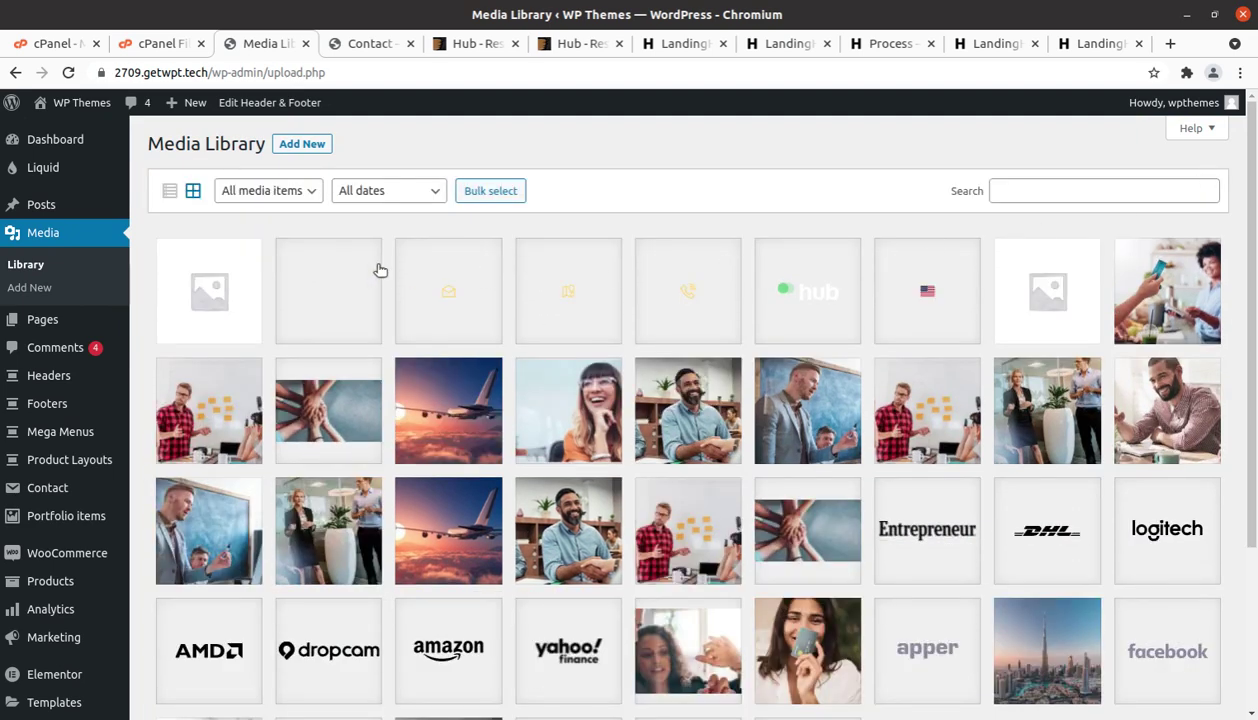
Step: Open the WordPress dashboard, view the live site's home page and return to the dashboard
left_click(45, 150)
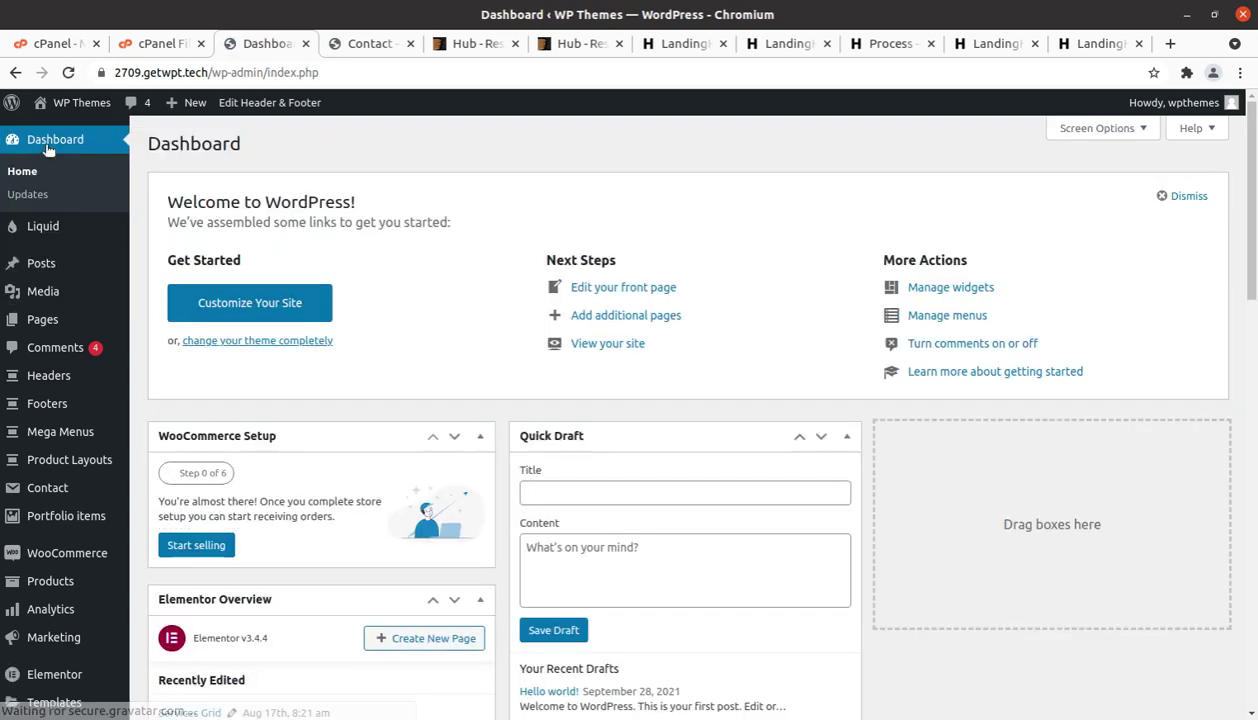
left_click(375, 44)
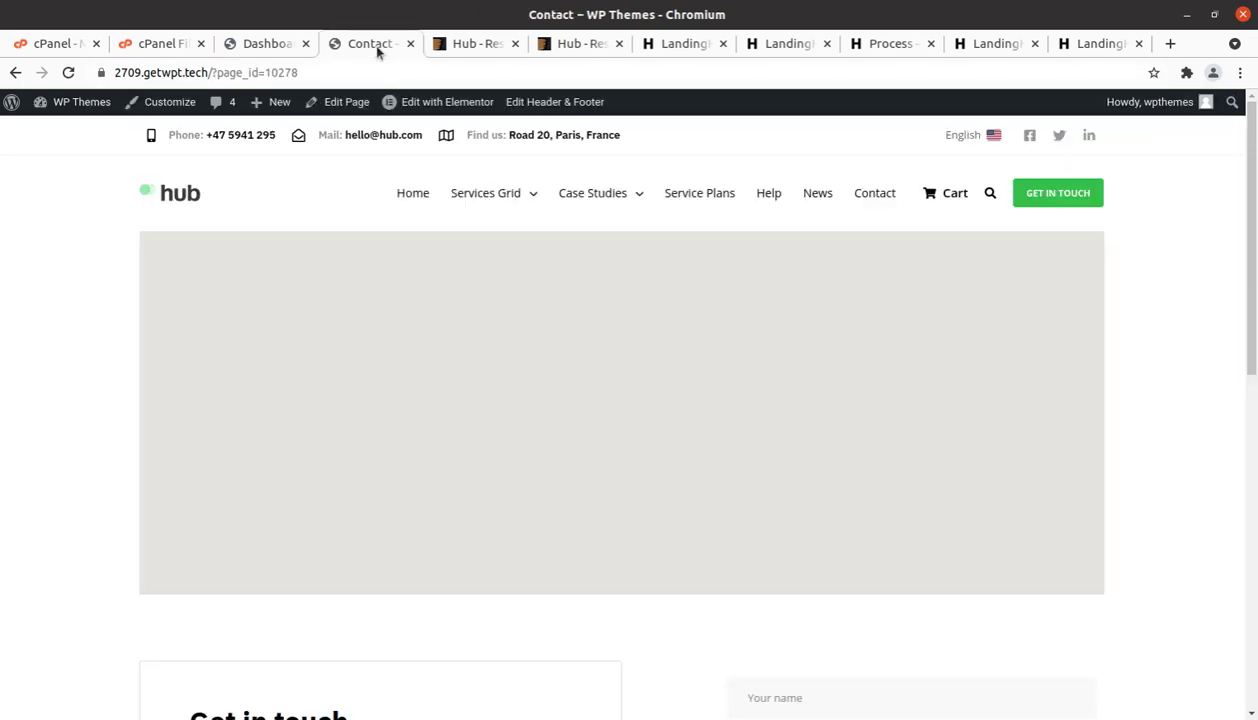
left_click(168, 197)
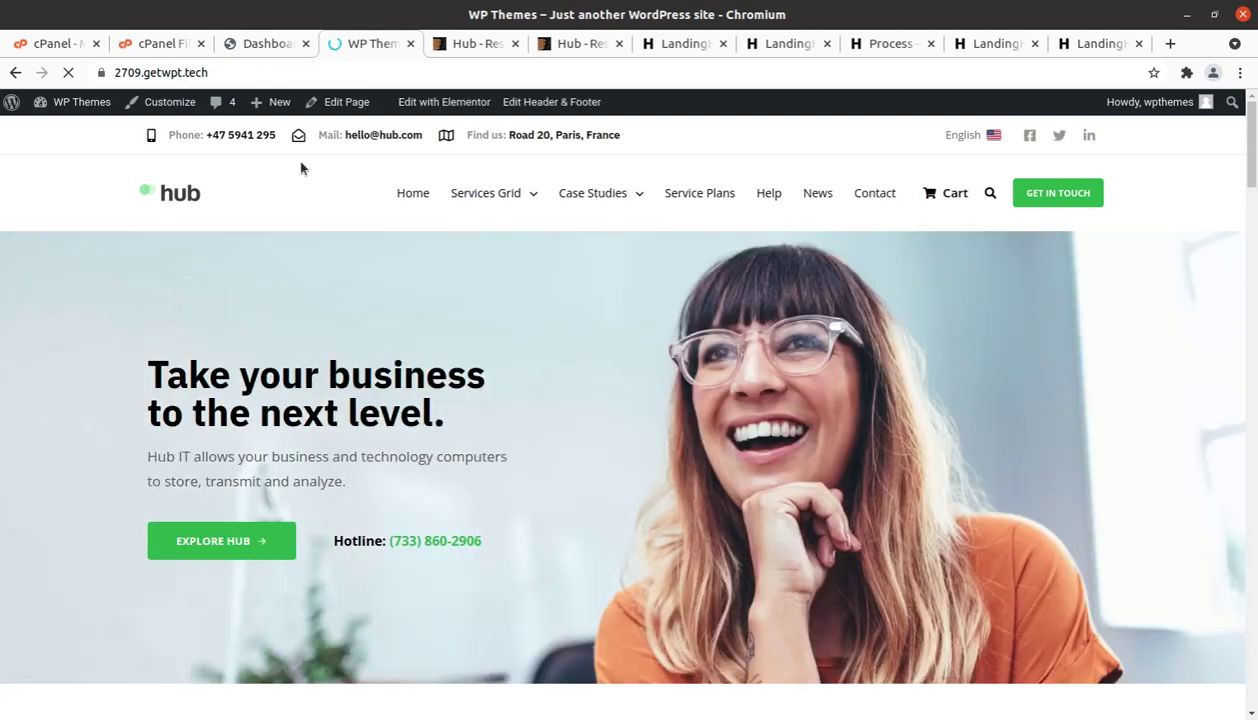
left_click(258, 46)
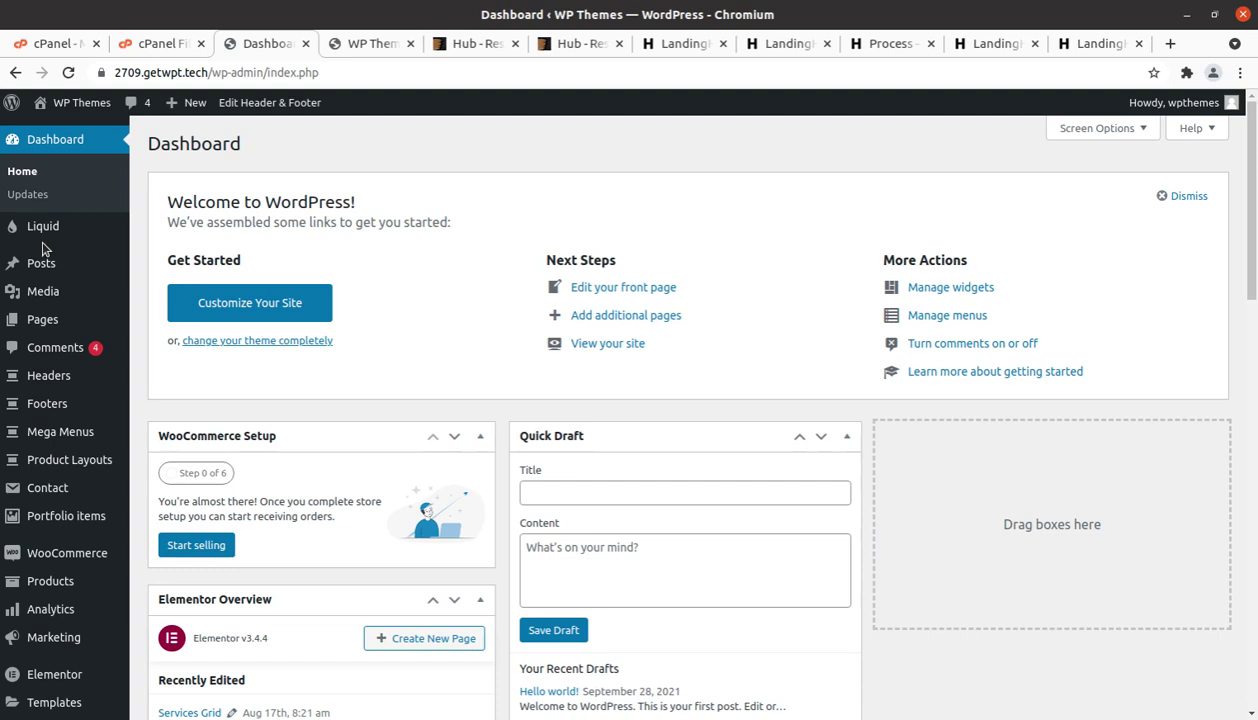
Step: Open the Liquid Setup Wizard to see its stages and go back to the dashboard
mouse_move(41, 232)
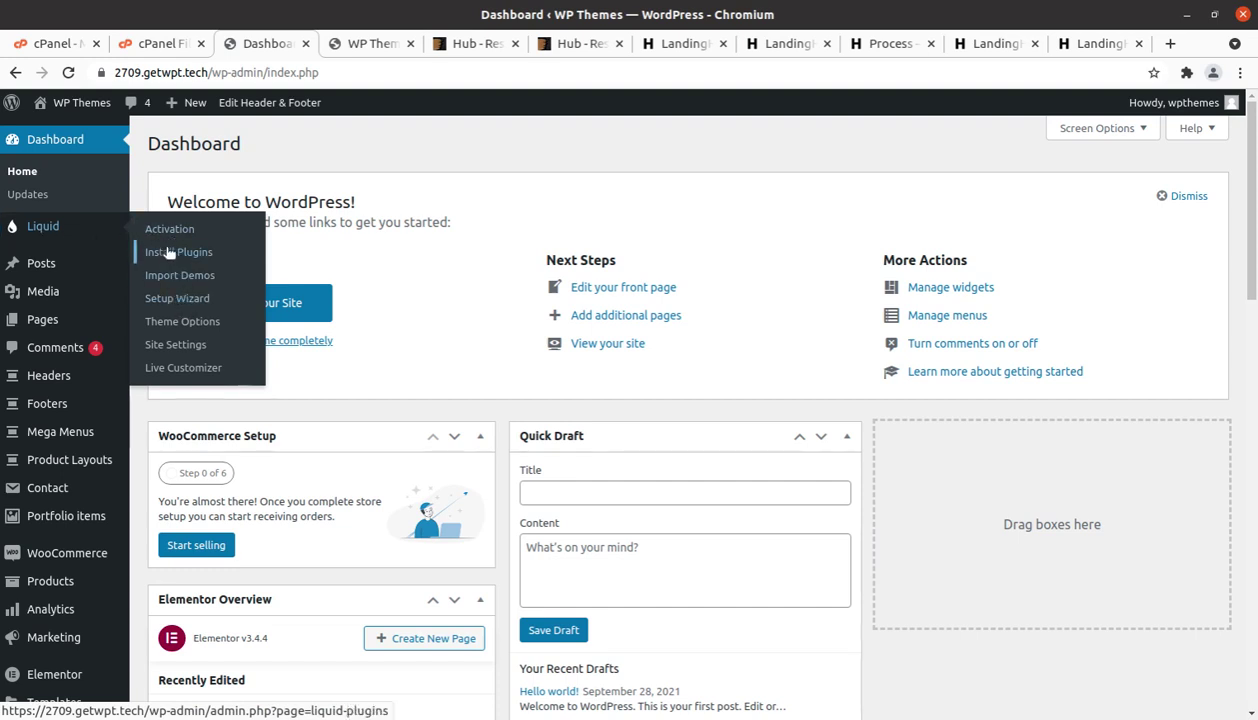
left_click(176, 305)
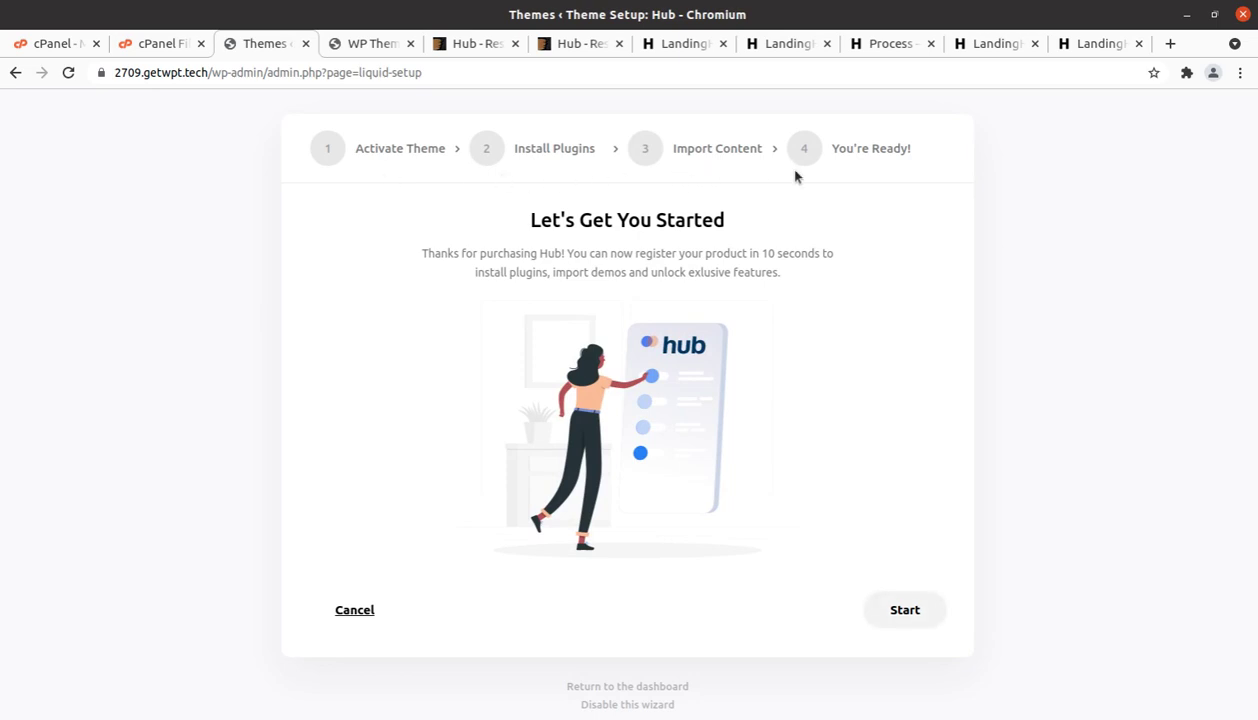
left_click(16, 78)
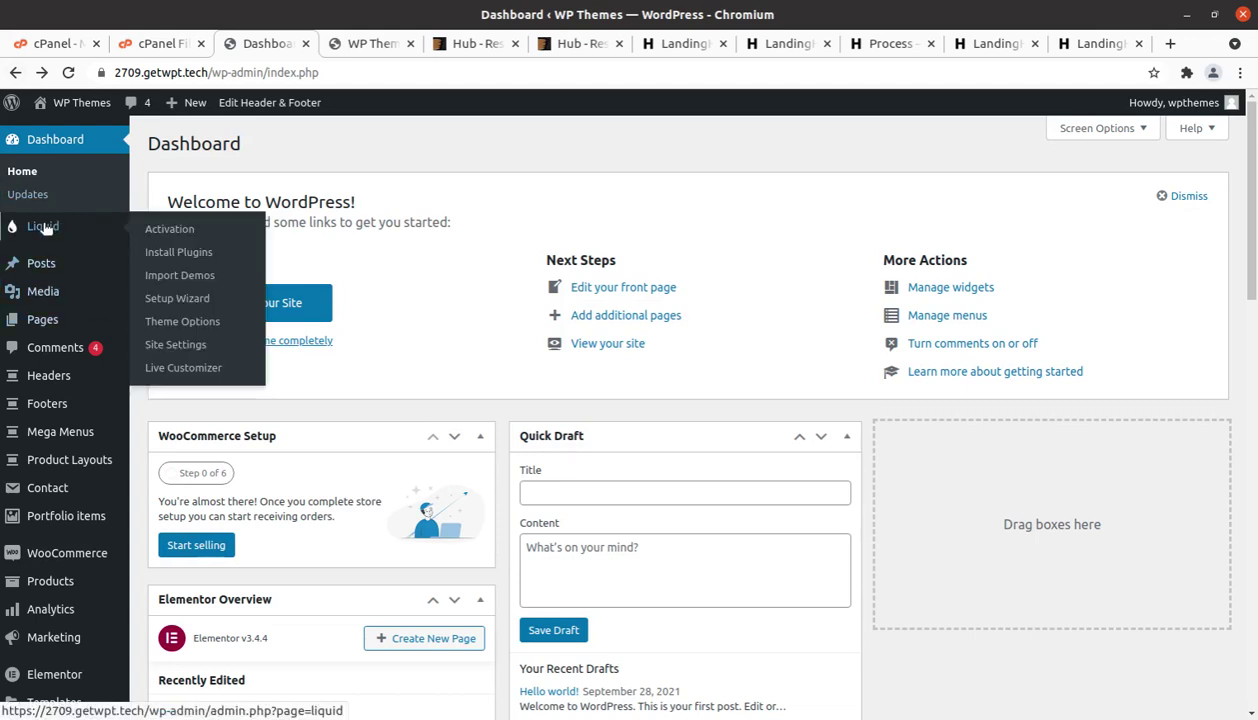
Step: Open the Liquid Theme Options and examine the header settings, including the available header templates
left_click(197, 331)
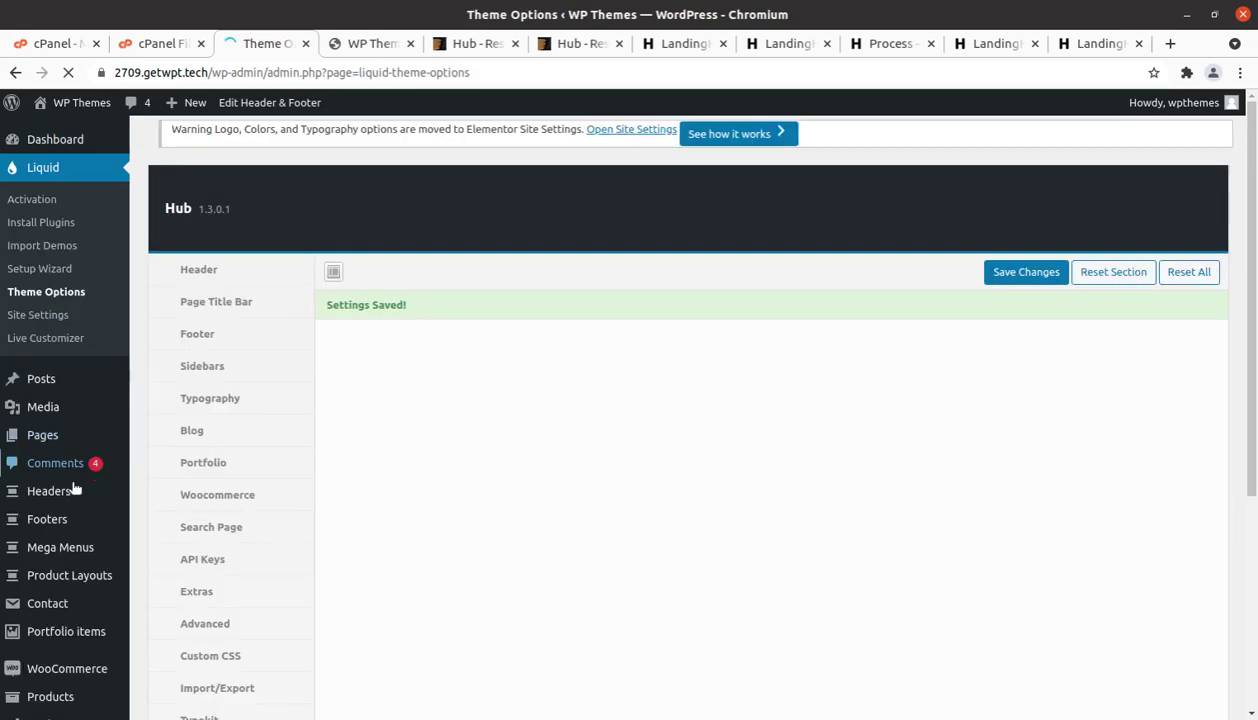
scroll(706, 501, "down", 3)
scroll(706, 501, "down", 3)
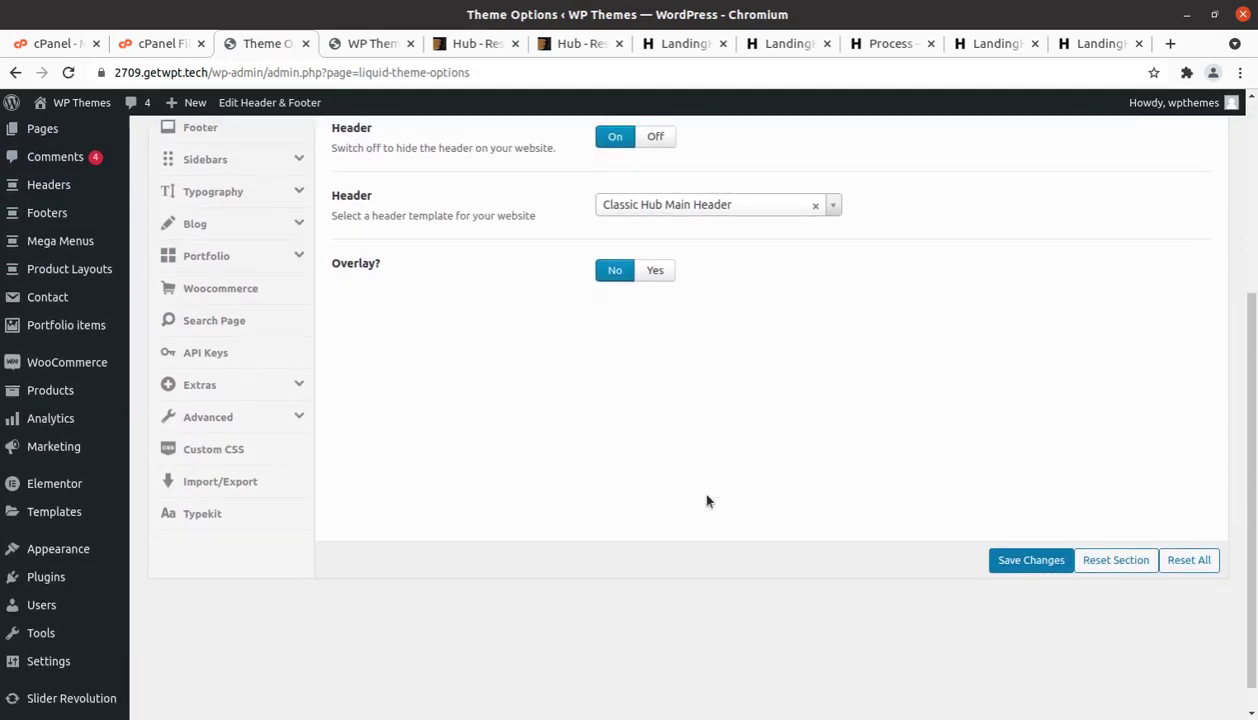
scroll(706, 501, "up", 5)
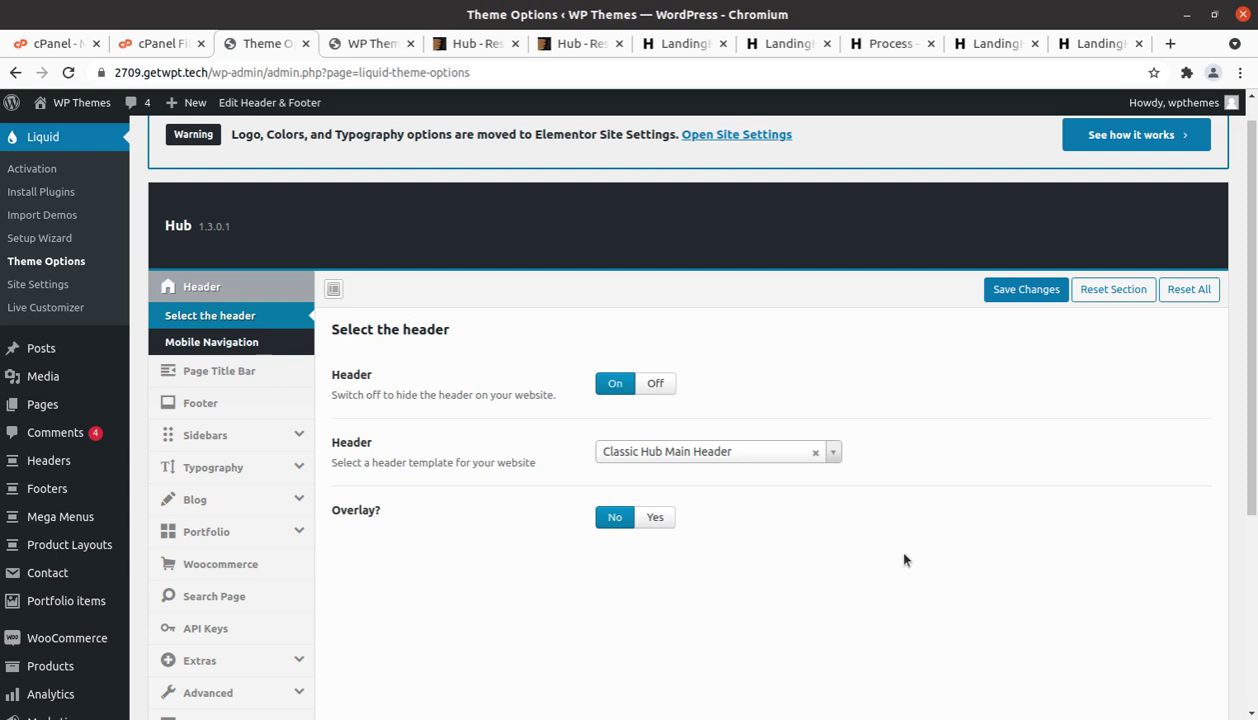
scroll(903, 557, "up", 1)
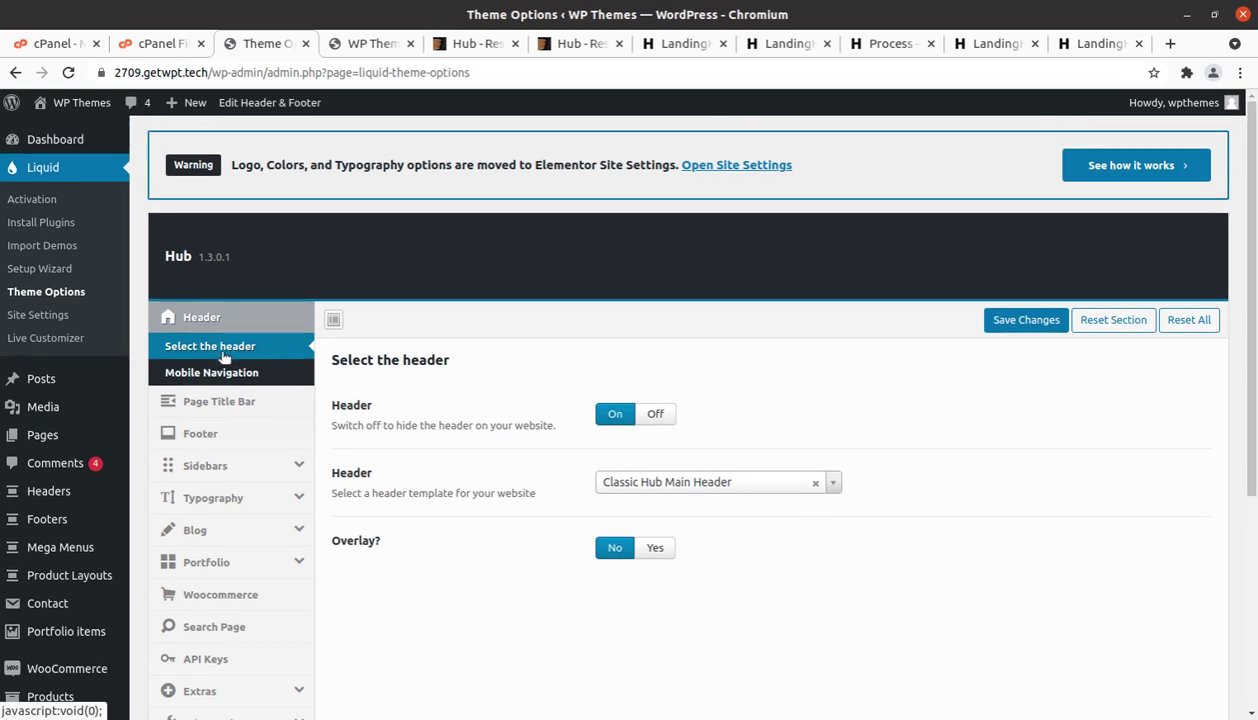
left_click(709, 482)
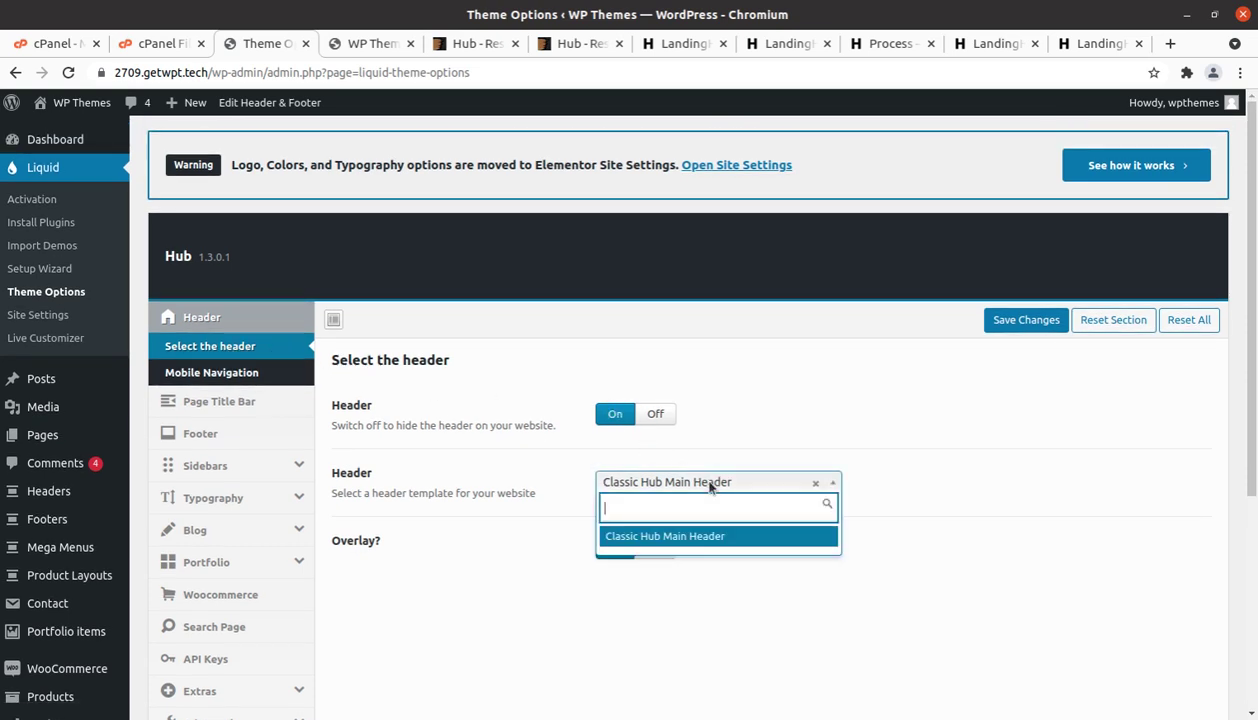
left_click(710, 483)
Step: Review the Mobile Navigation options, from the mobile primary menu down to the sticky header setting
left_click(220, 378)
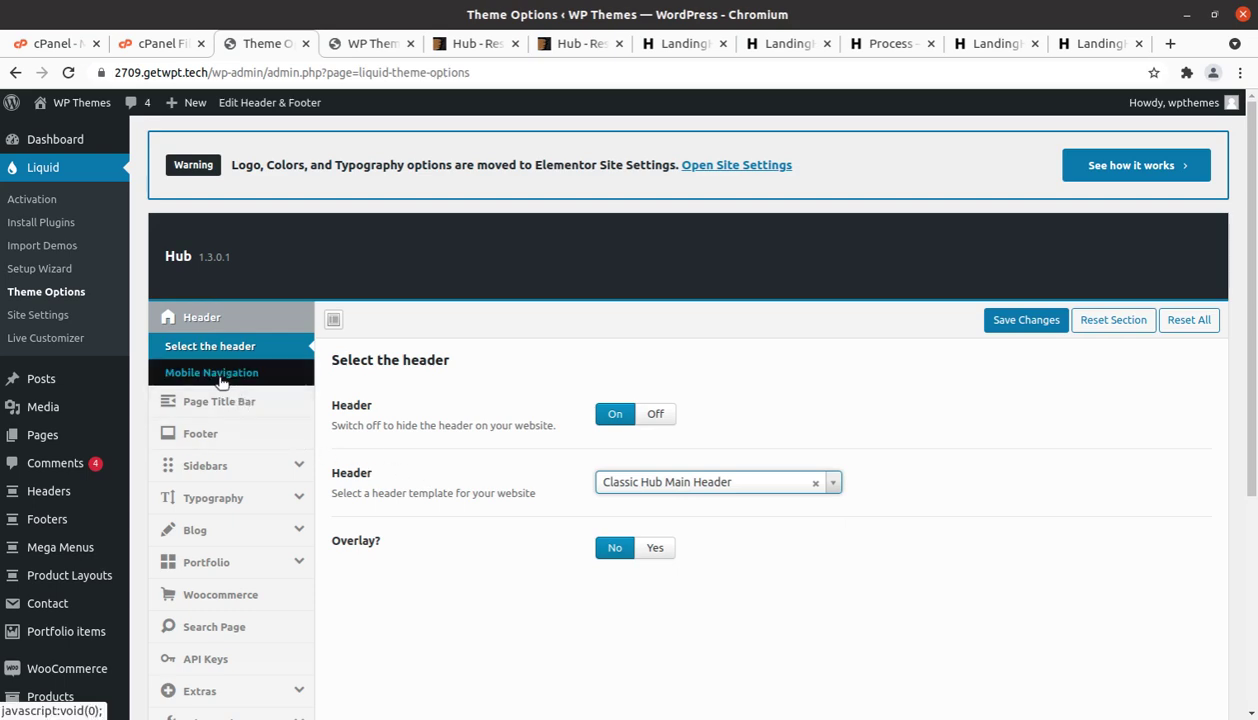
scroll(420, 410, "down", 3)
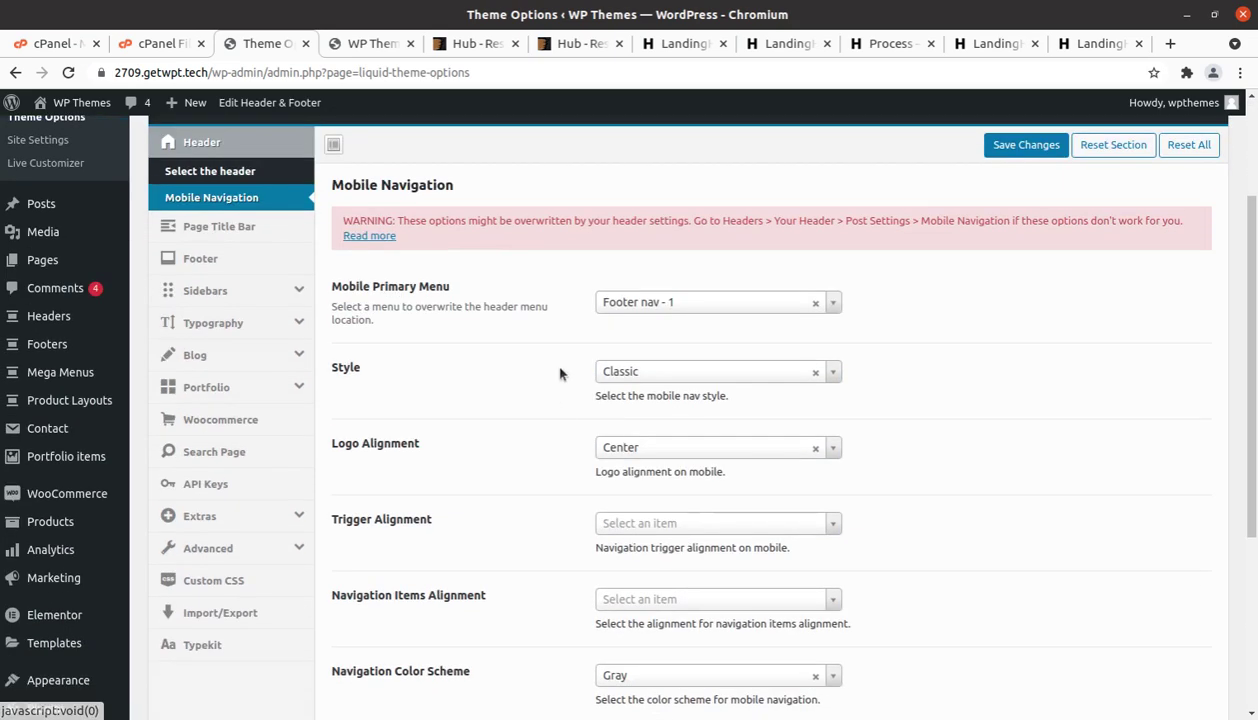
scroll(330, 476, "down", 1)
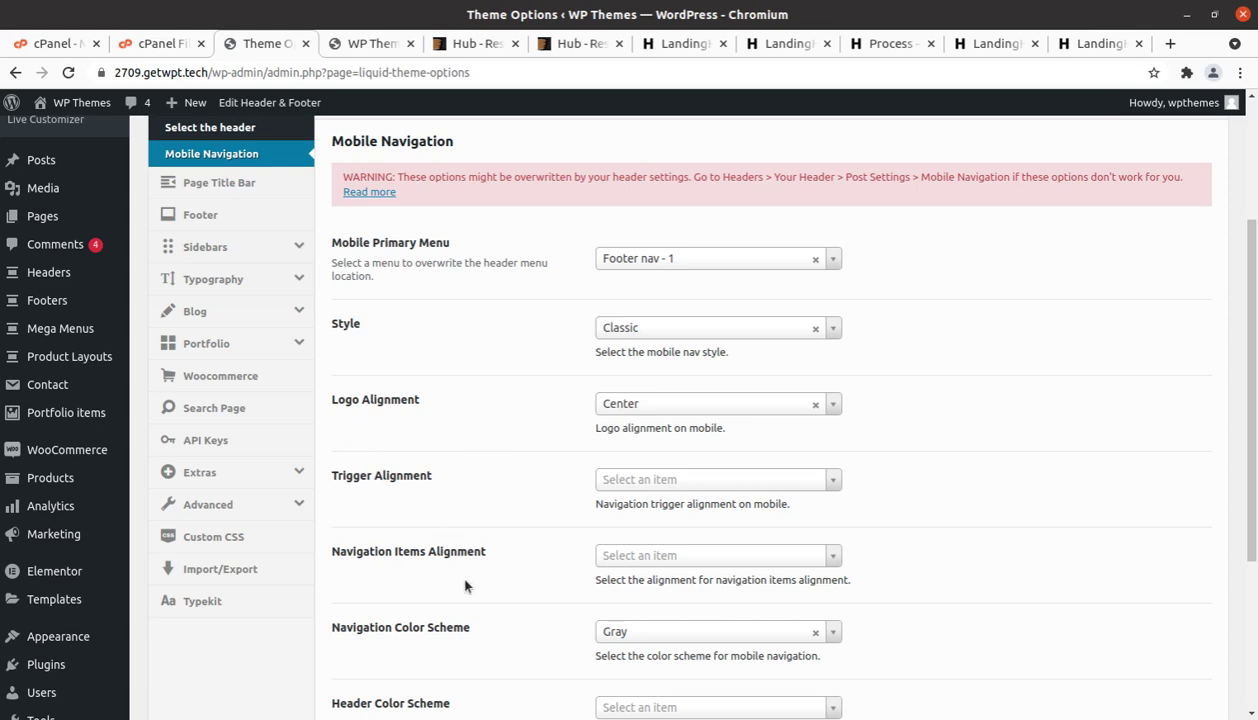
scroll(465, 586, "down", 4)
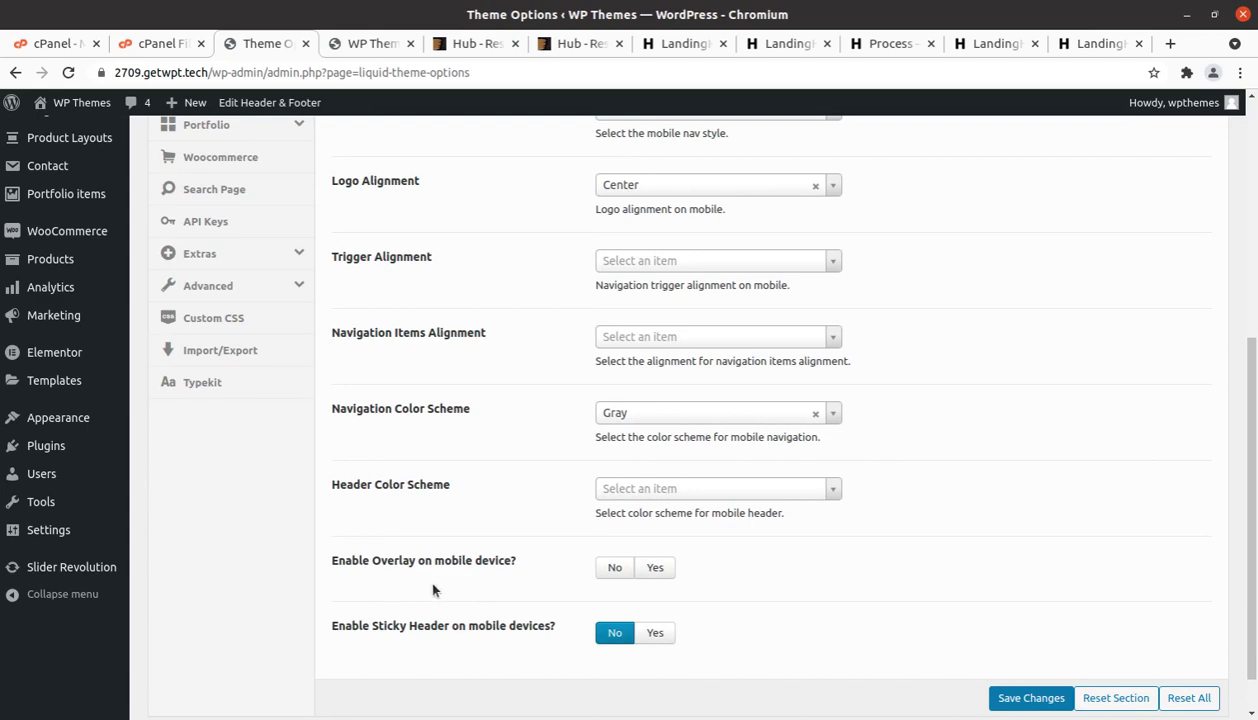
scroll(481, 585, "up", 6)
scroll(510, 540, "down", 2)
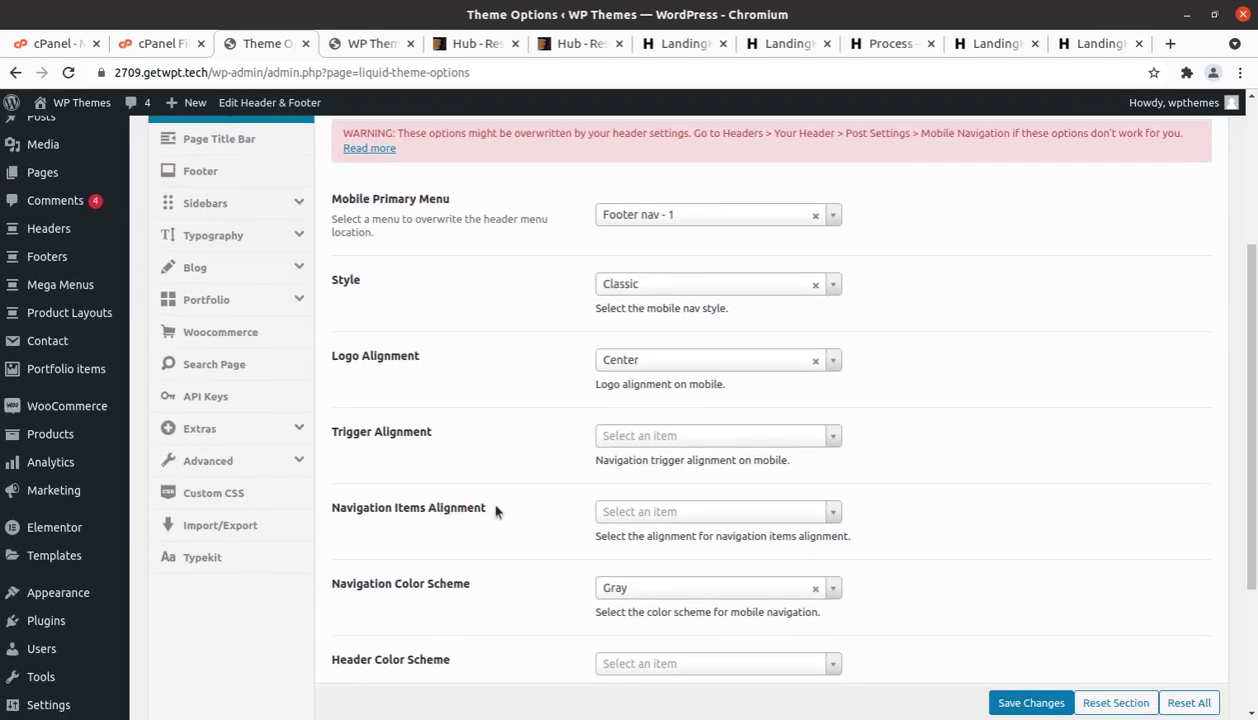
scroll(327, 298, "up", 2)
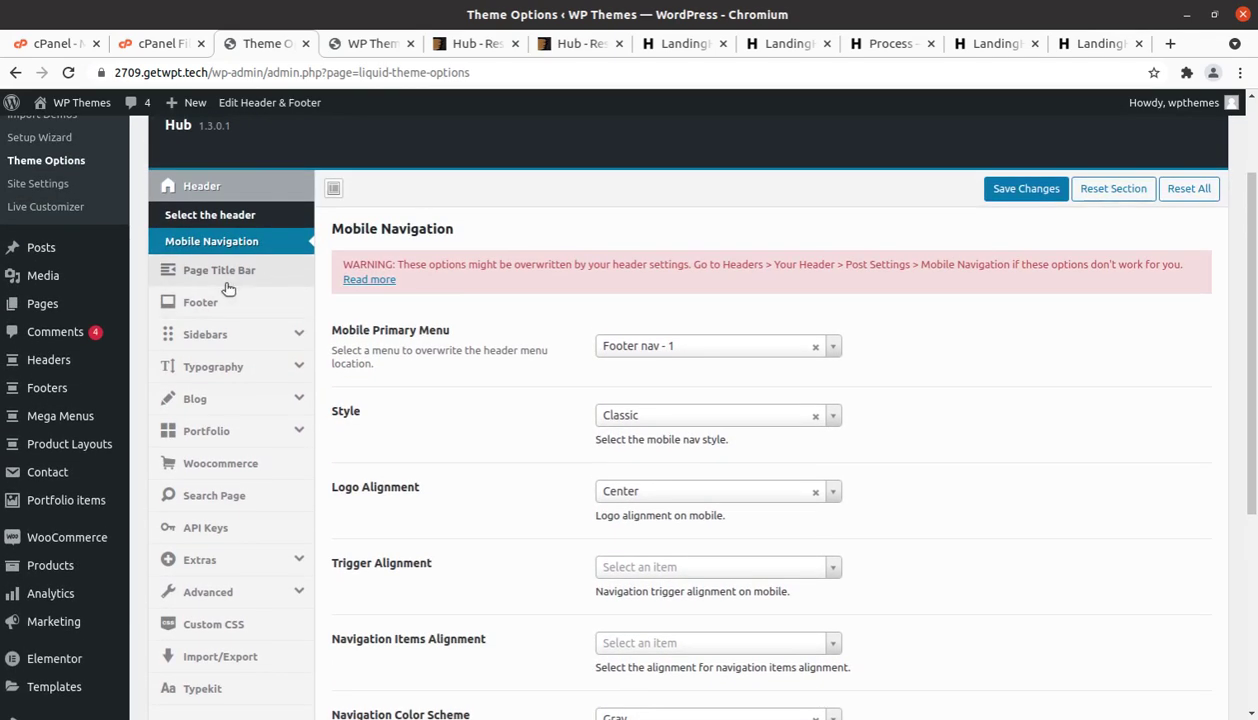
Step: Review the Page Title Bar options and the Footer options, including the available footer templates
left_click(212, 270)
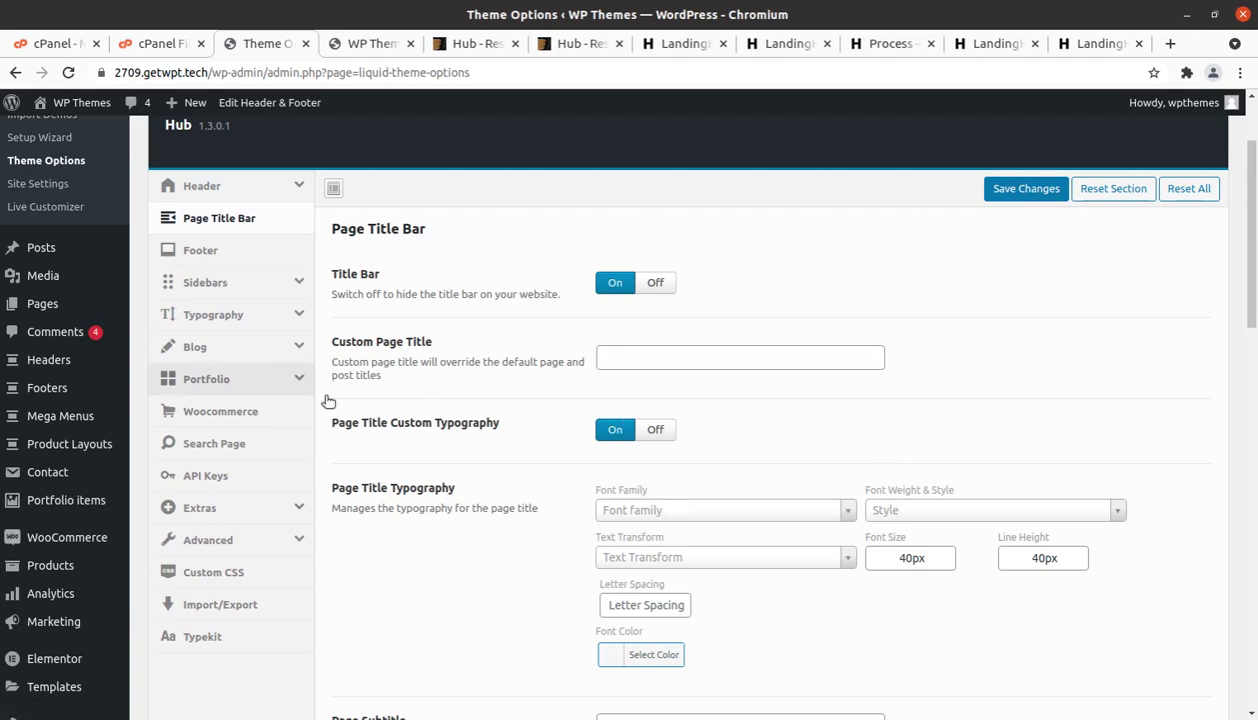
left_click(229, 262)
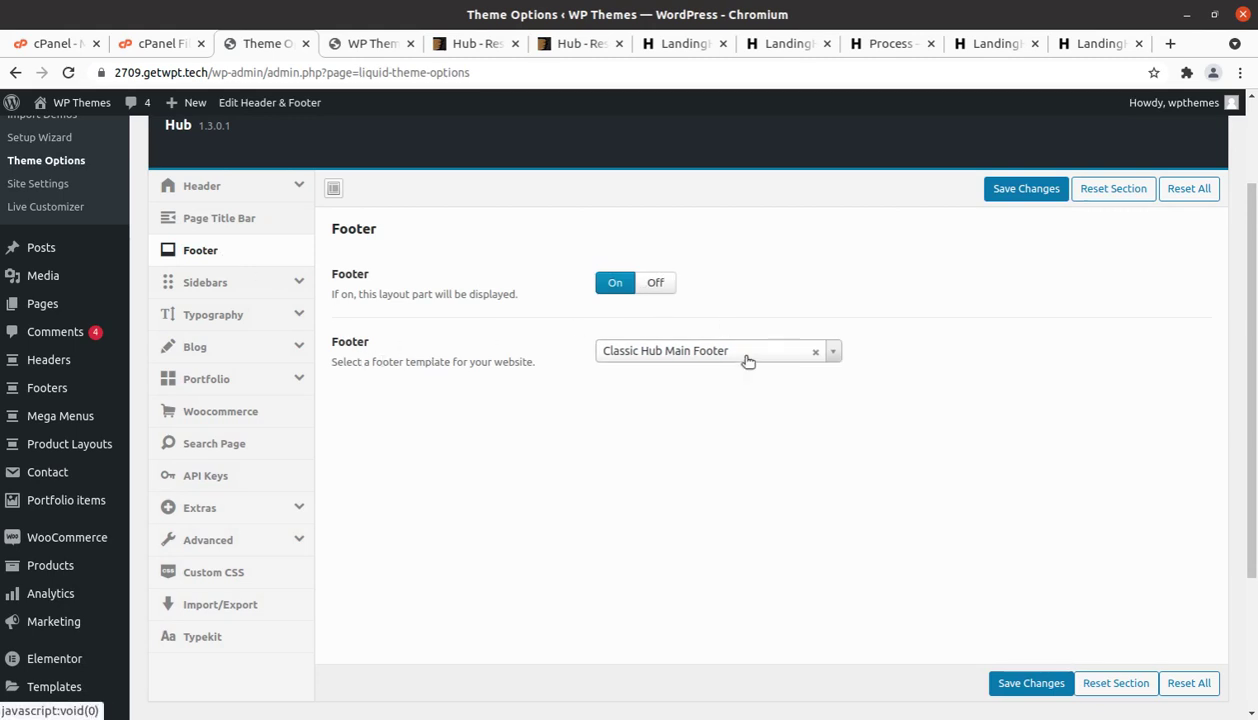
left_click(744, 360)
left_click(696, 391)
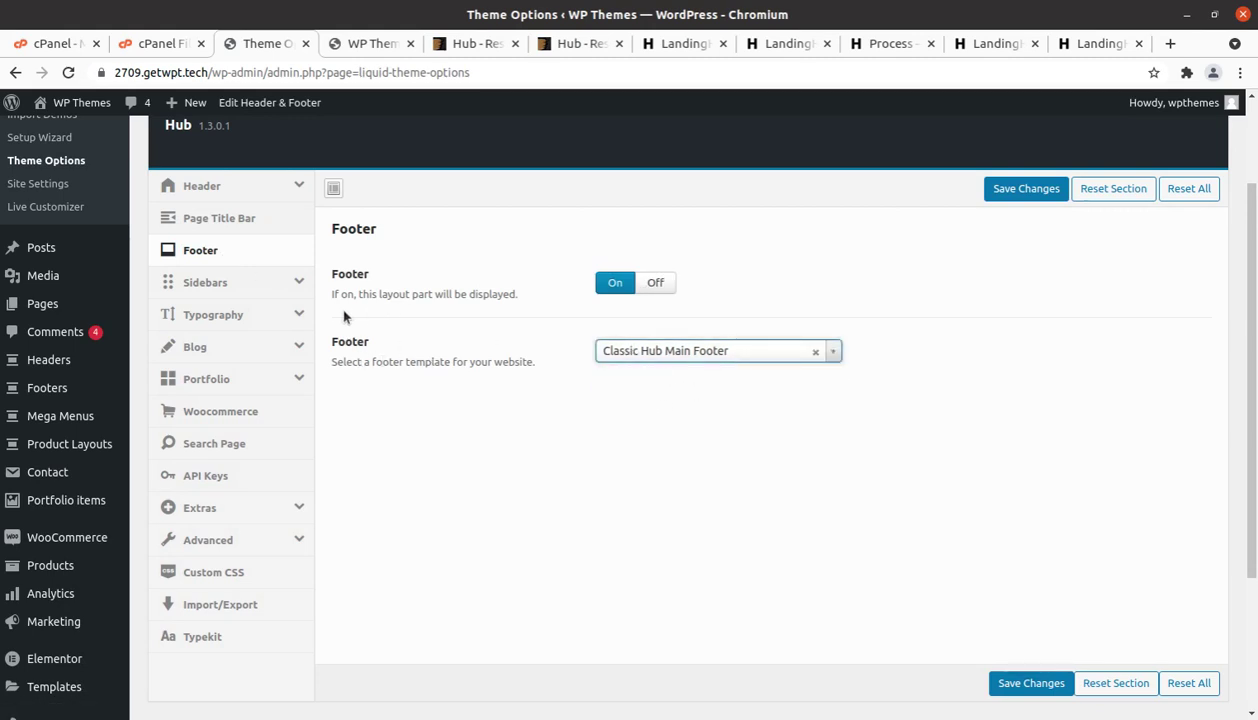
Step: Go through the Sidebars settings for portfolio, blog, search page and products
left_click(212, 285)
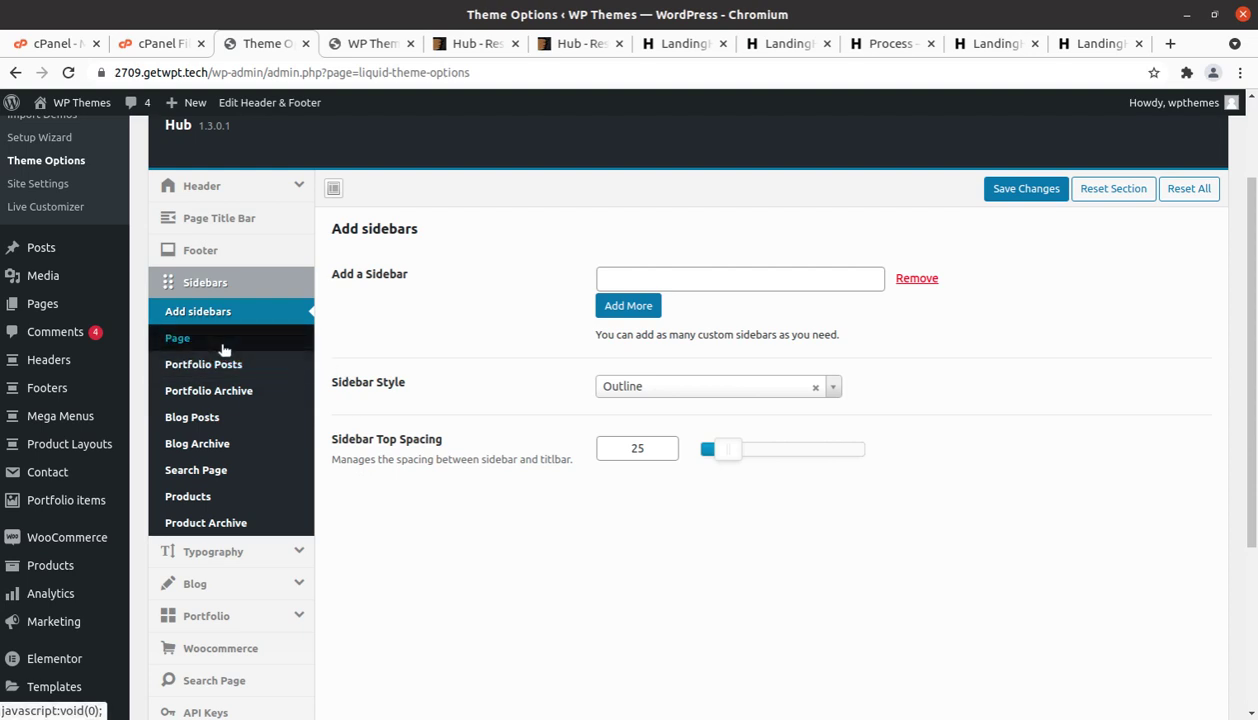
left_click(200, 366)
left_click(204, 395)
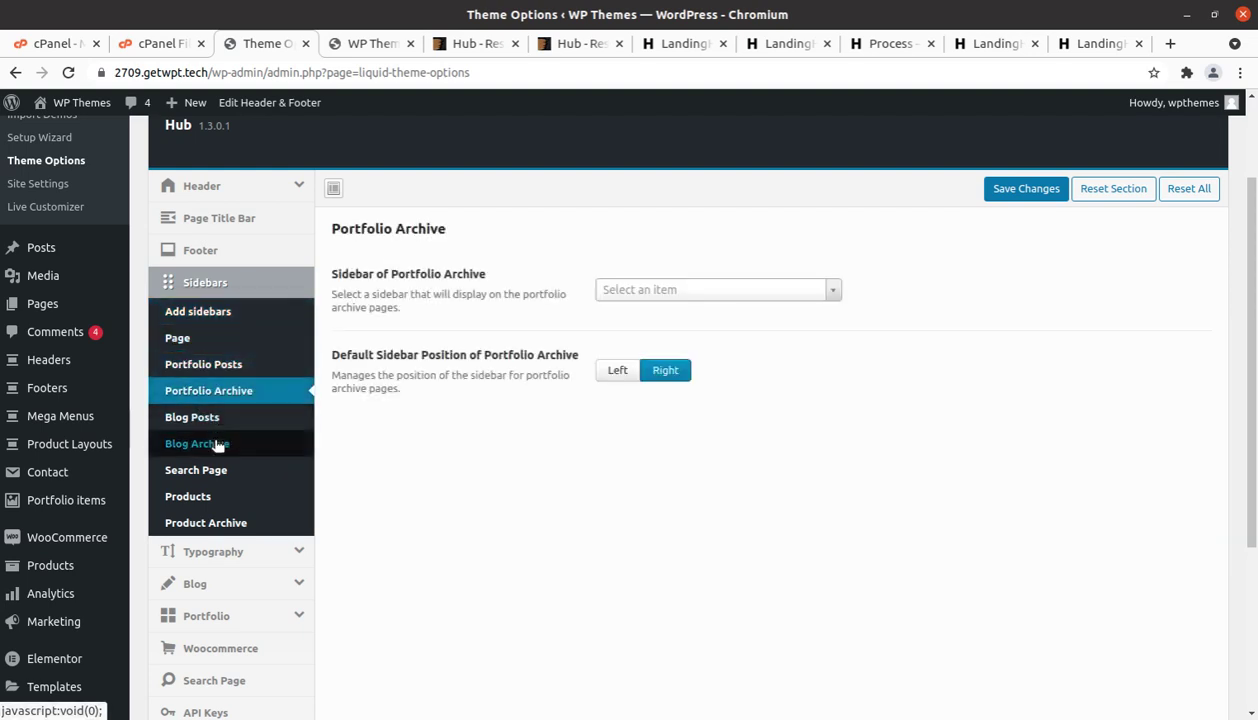
left_click(195, 417)
left_click(213, 447)
left_click(210, 472)
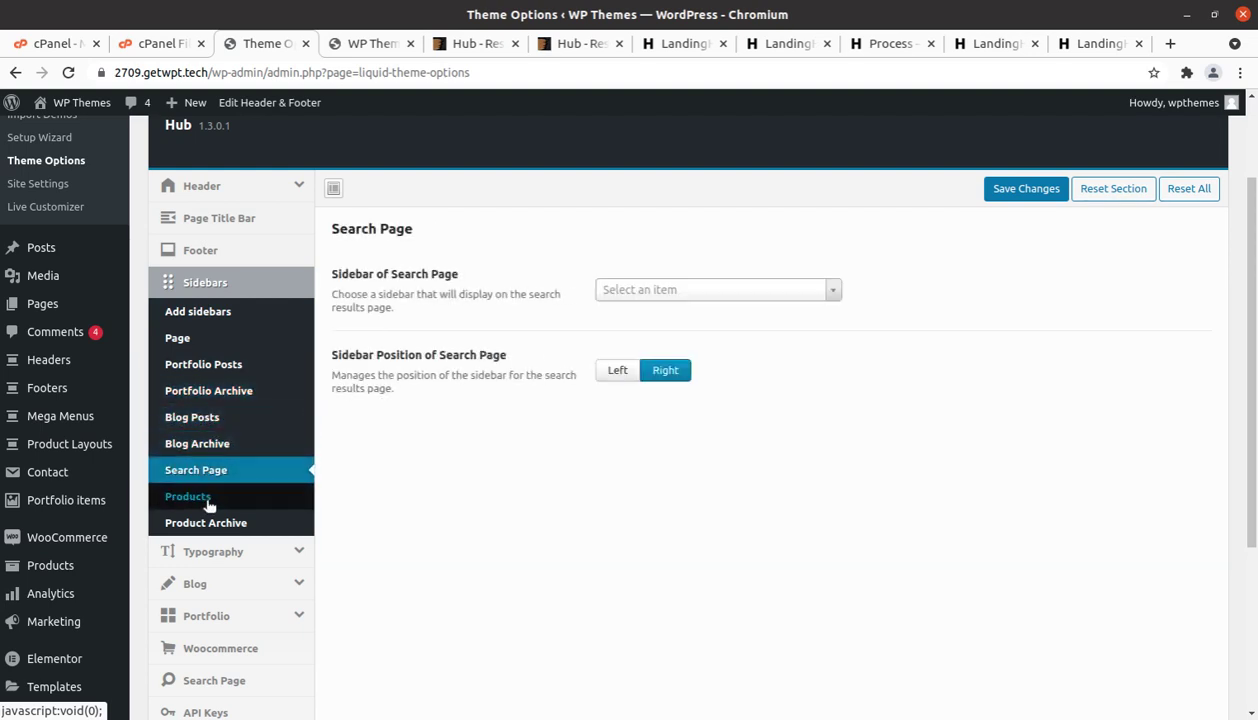
left_click(208, 503)
left_click(200, 523)
Step: Examine the Typography section's fields for adding custom fonts
left_click(210, 551)
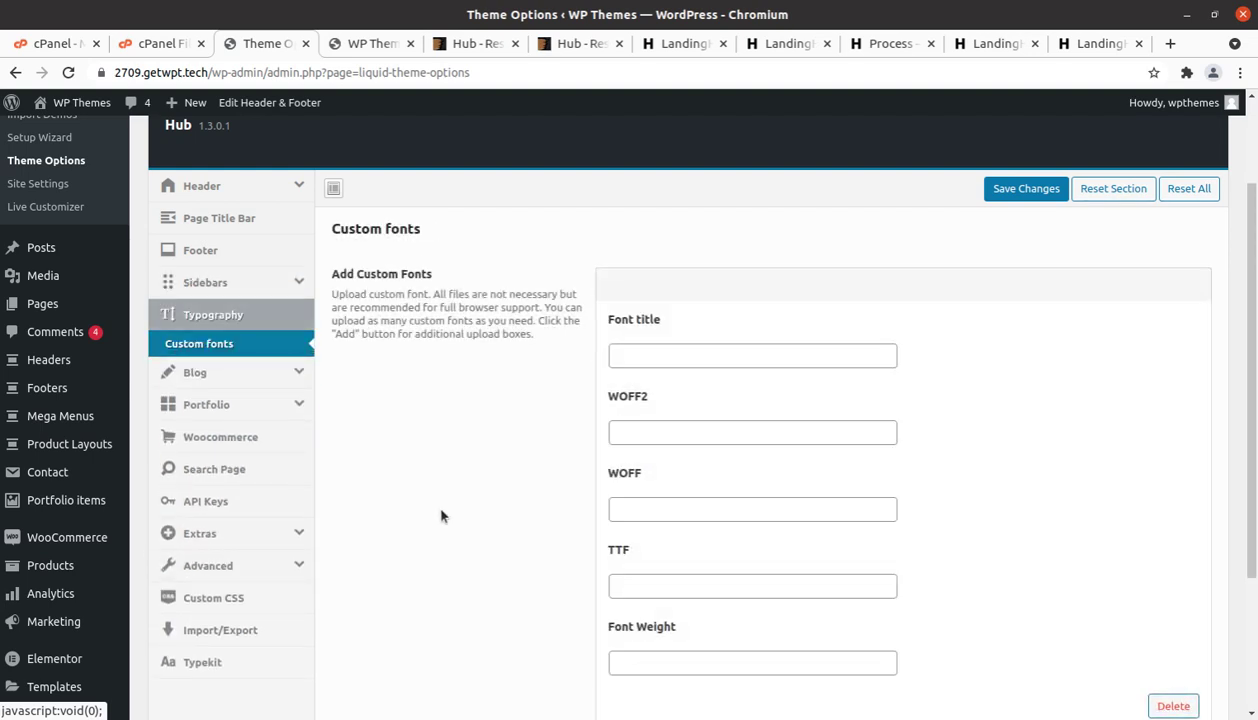
scroll(511, 467, "down", 2)
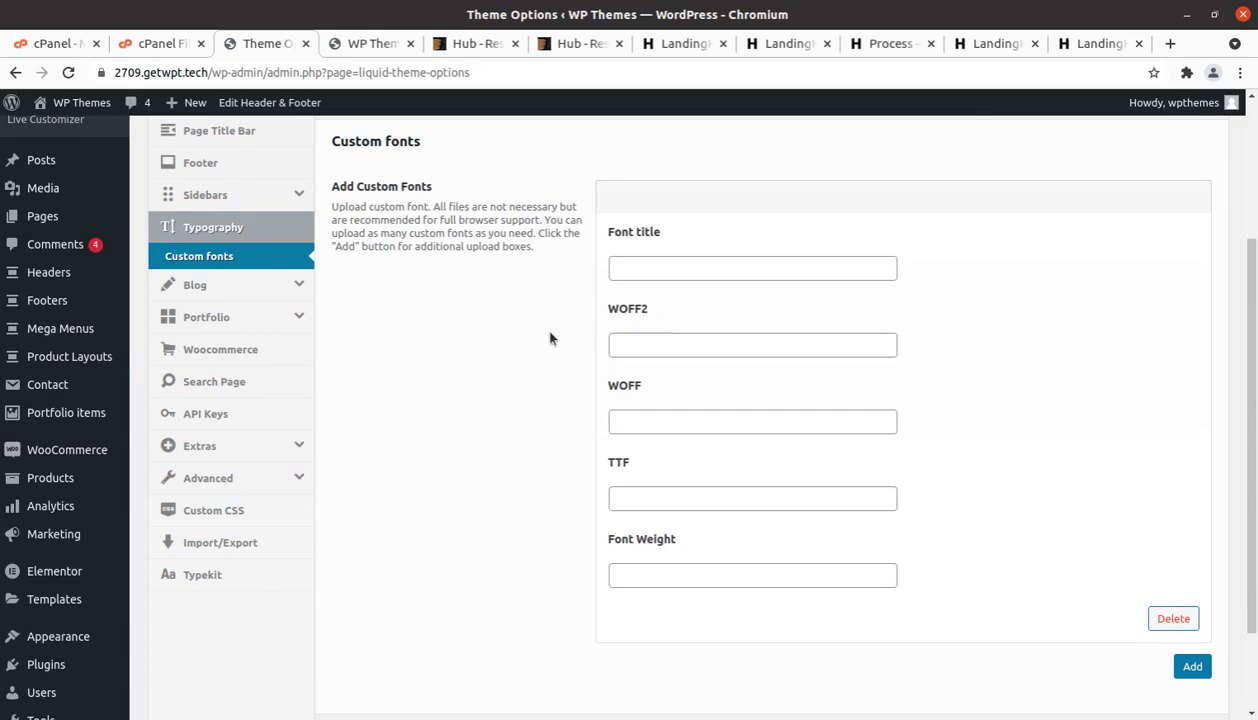
scroll(490, 324, "down", 1)
scroll(503, 323, "up", 5)
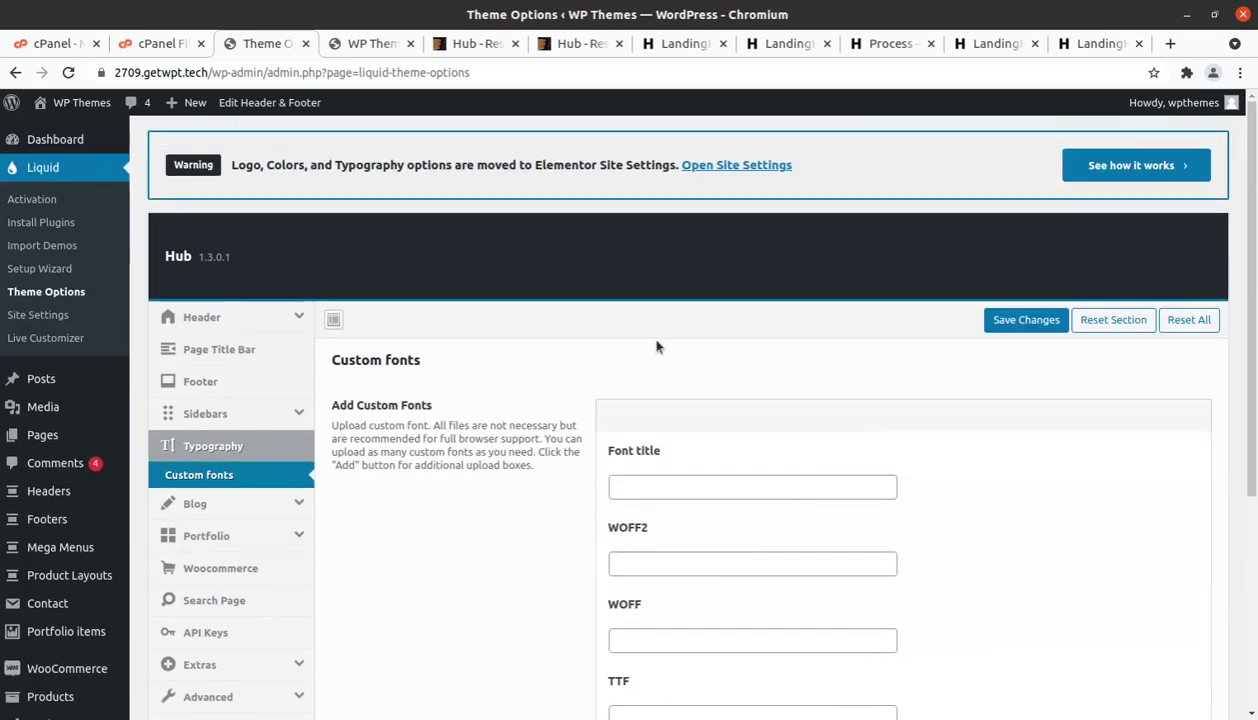
scroll(660, 348, "down", 6)
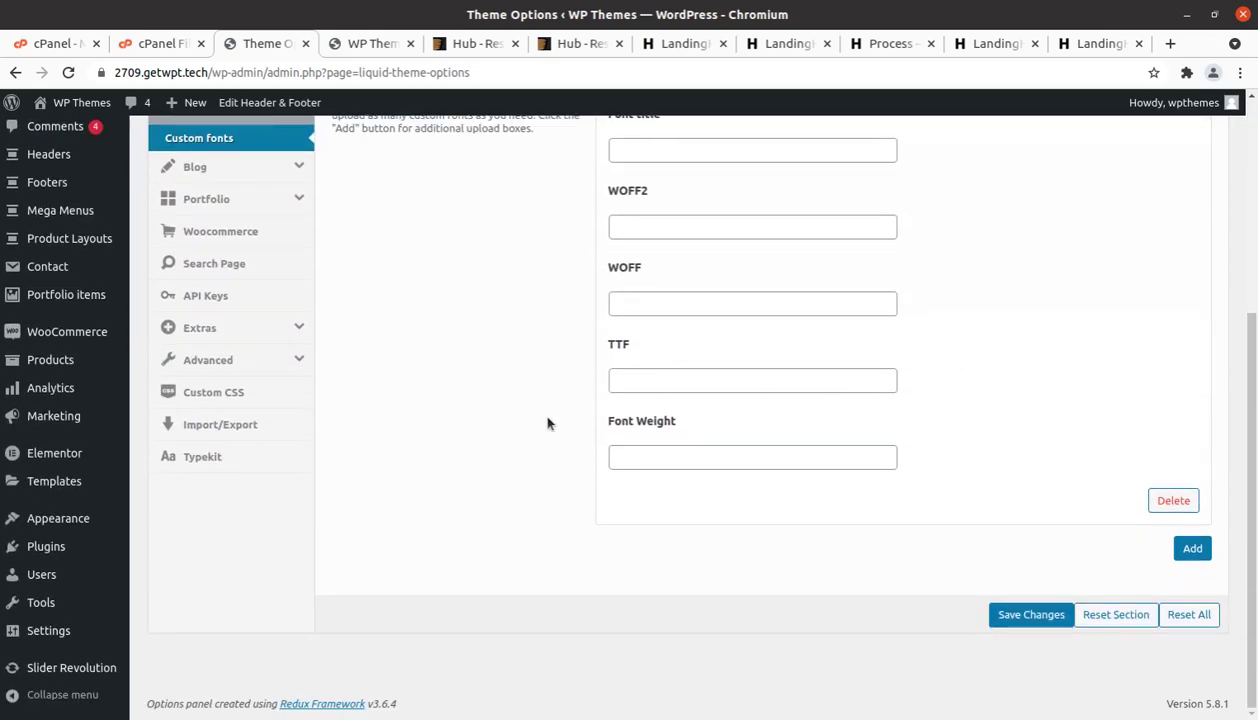
scroll(545, 422, "up", 4)
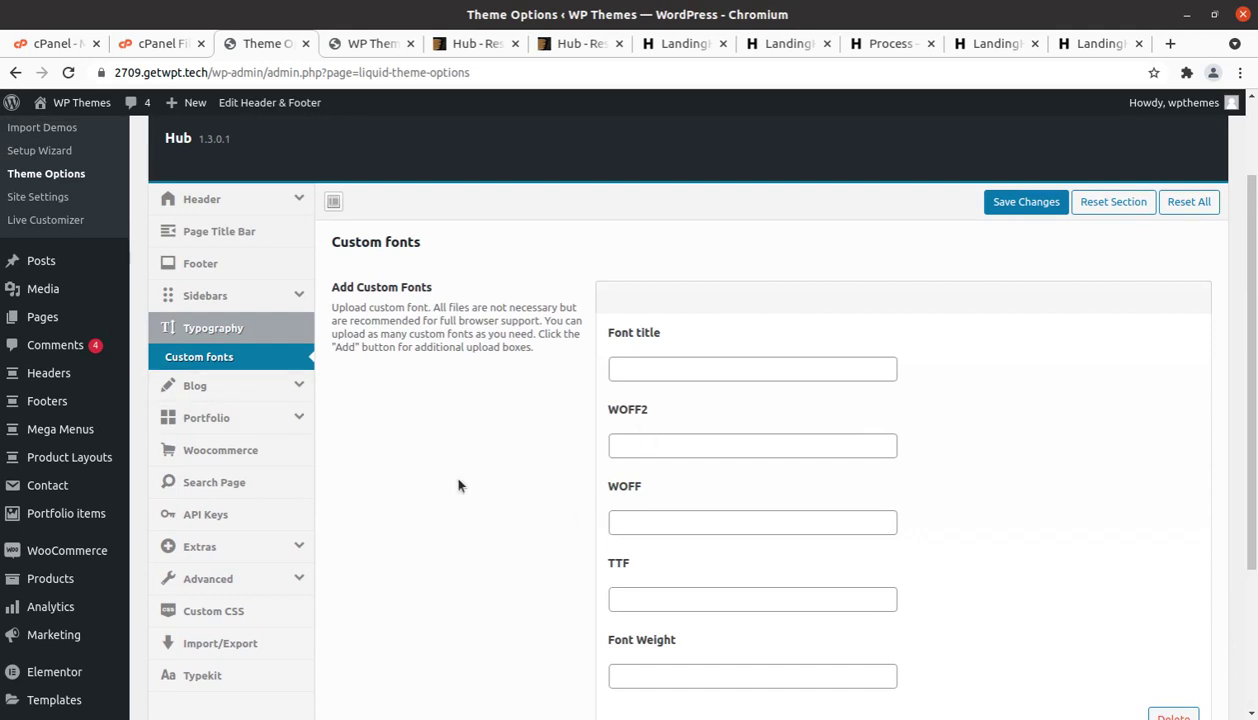
Step: Go through the Blog settings for general, category, tag and author pages, then review the Blog Single Post options
left_click(203, 397)
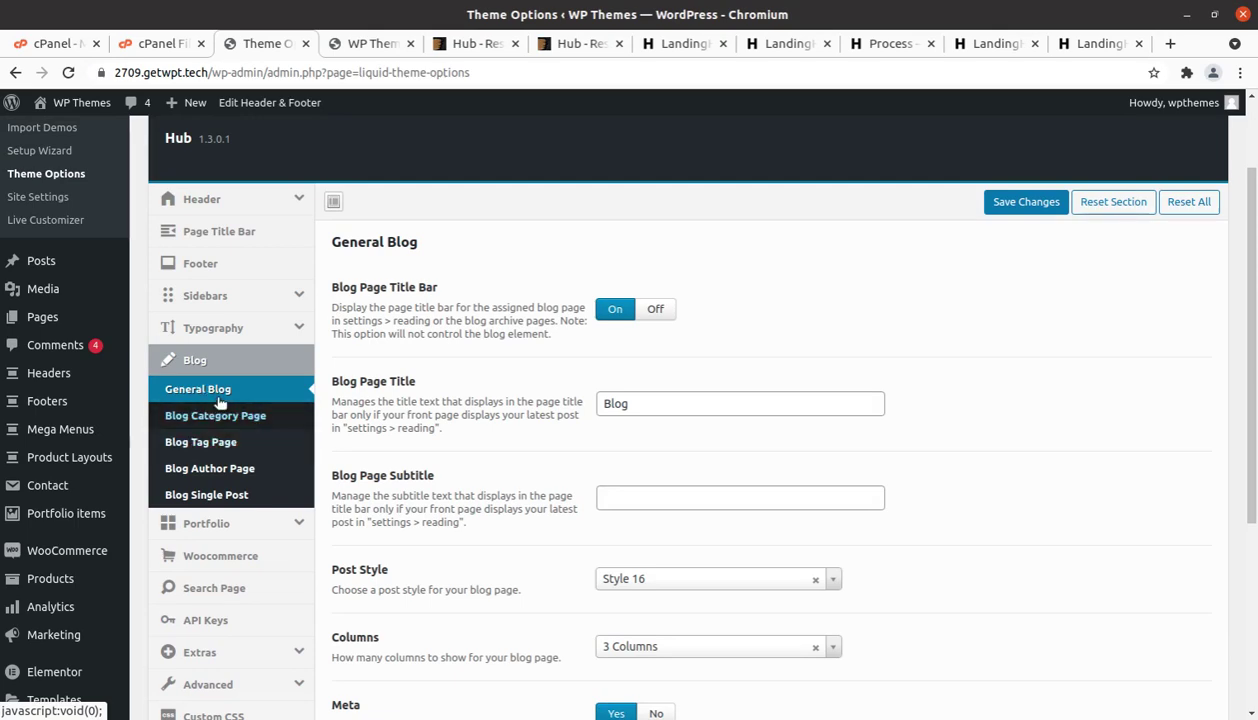
left_click(219, 415)
left_click(224, 444)
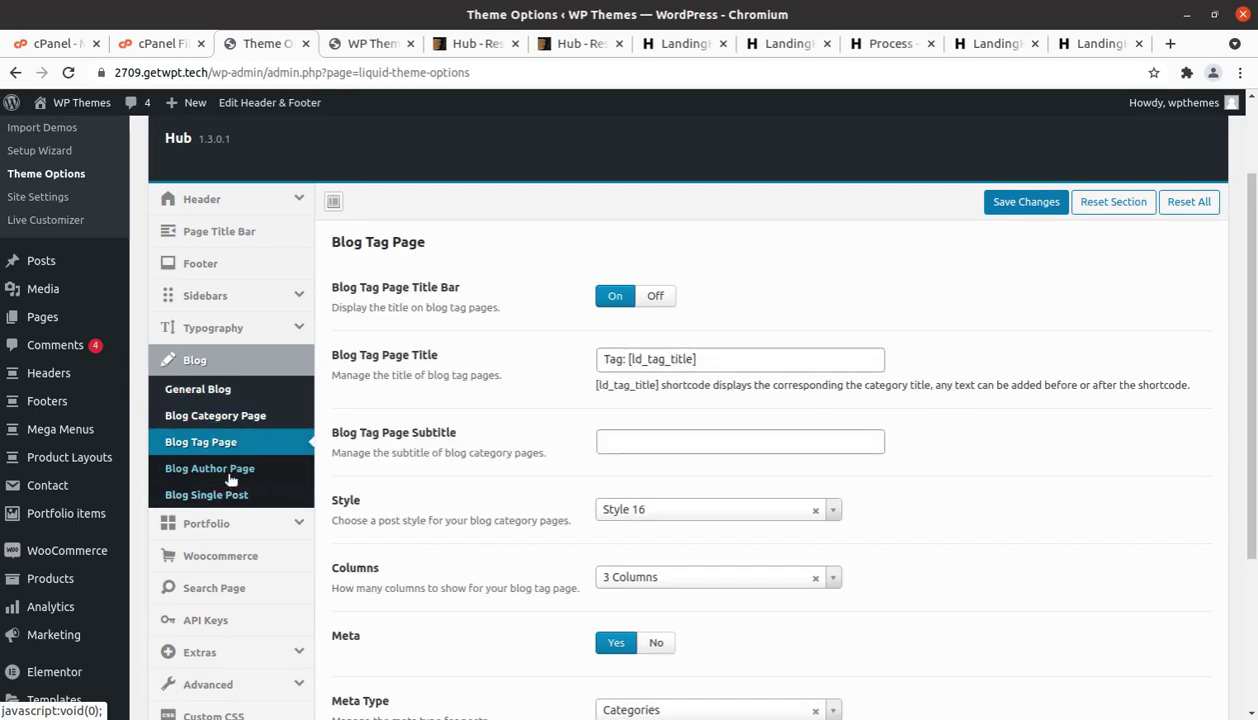
left_click(234, 468)
left_click(258, 495)
scroll(270, 497, "down", 3)
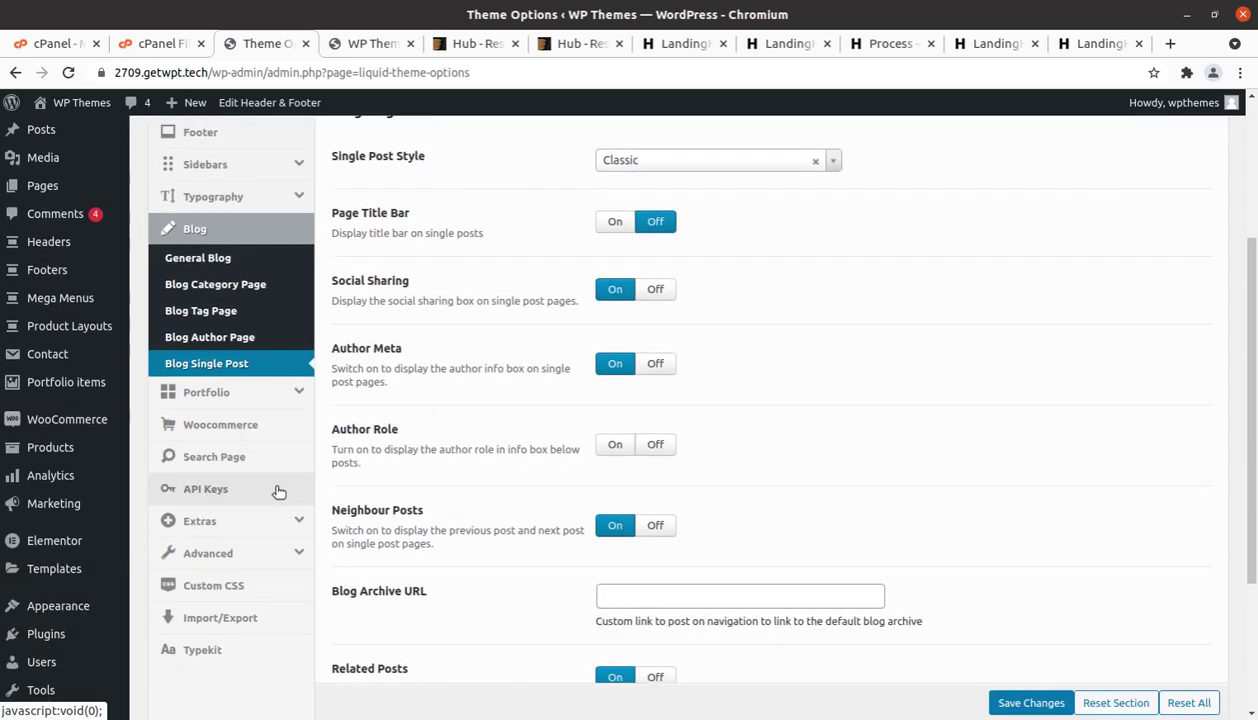
scroll(222, 444, "down", 2)
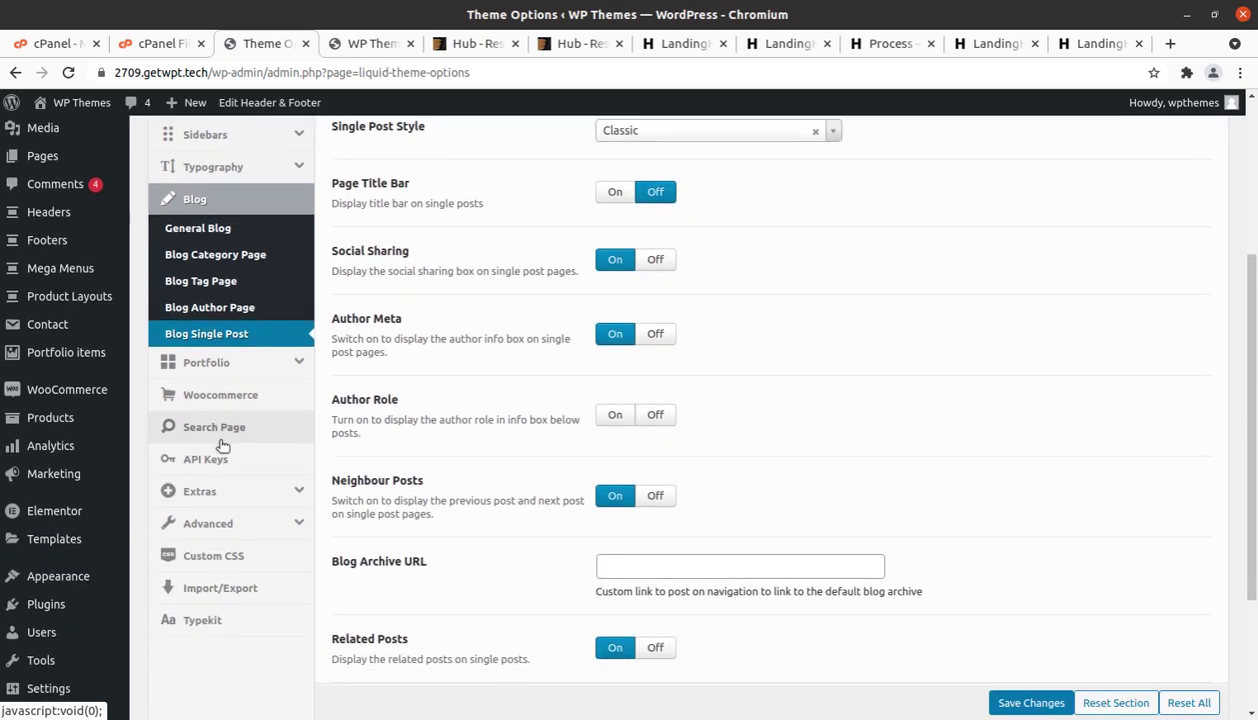
Step: Review the general Portfolio options, including the archive title, style, alignment, gap and slug settings
left_click(212, 305)
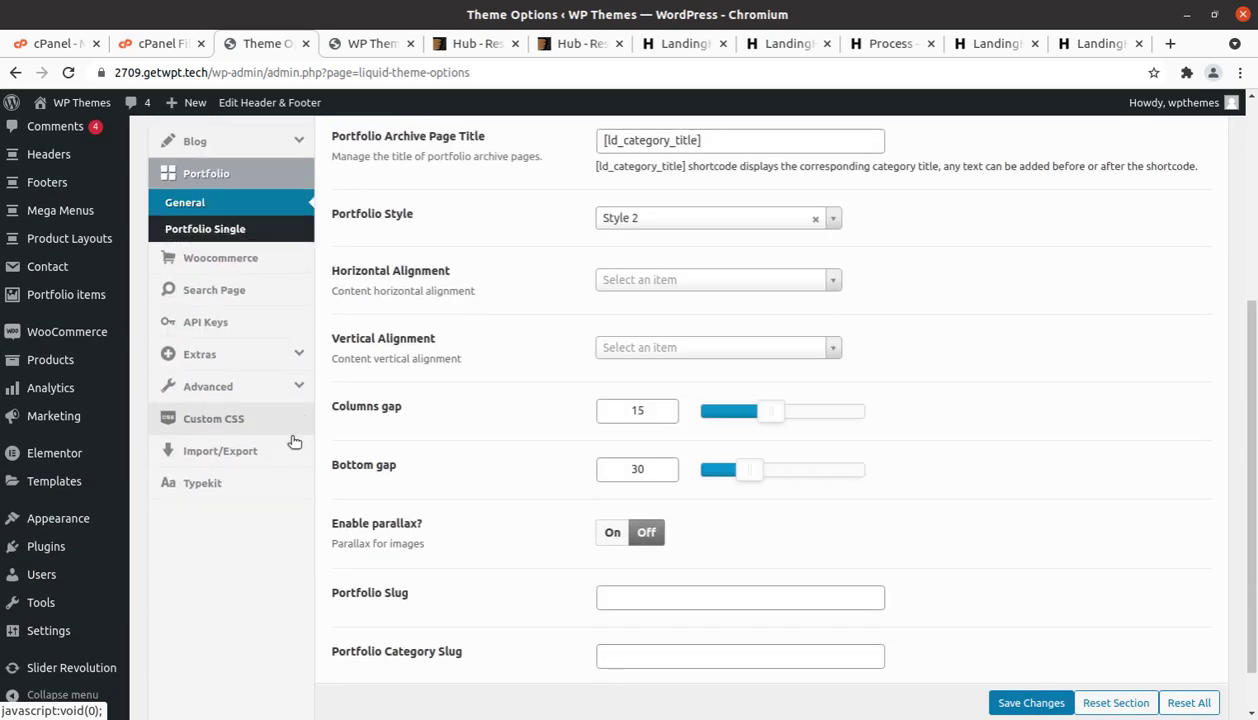
scroll(491, 343, "down", 4)
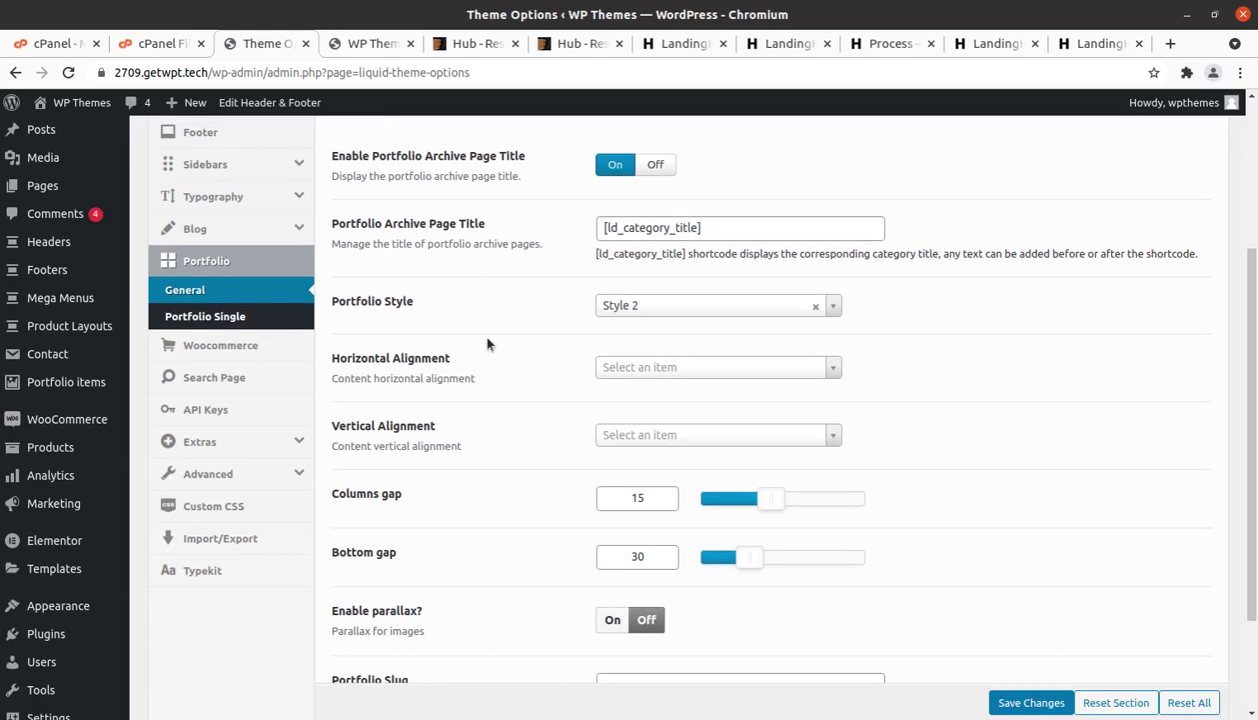
scroll(270, 362, "up", 1)
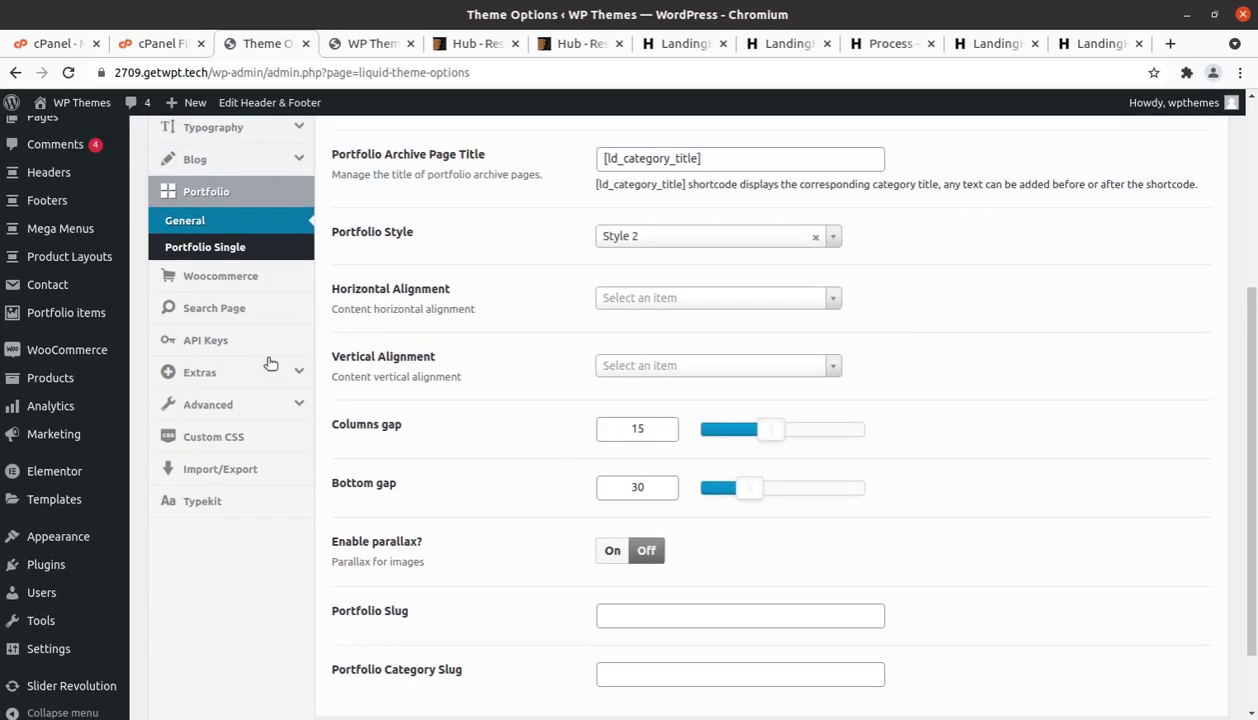
Step: Review the full list of Woocommerce options, from the category title bar down to the single product settings
left_click(215, 276)
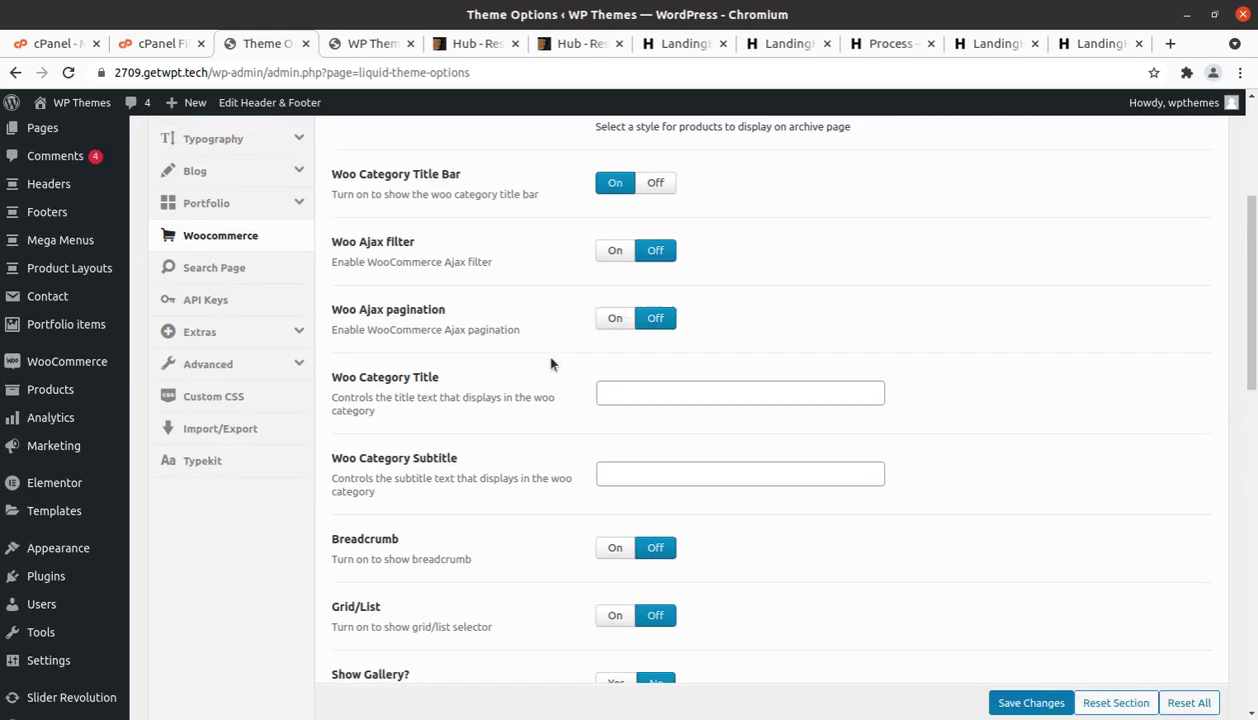
scroll(553, 363, "down", 5)
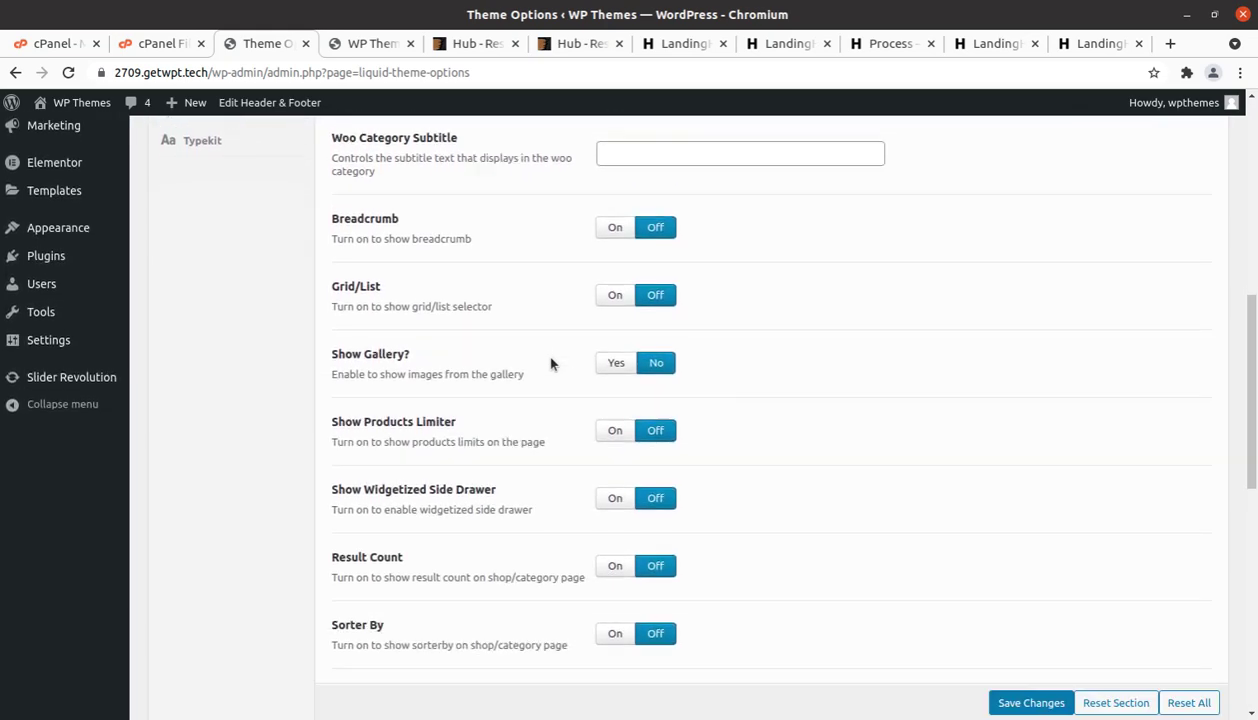
scroll(550, 364, "down", 2)
scroll(550, 364, "down", 3)
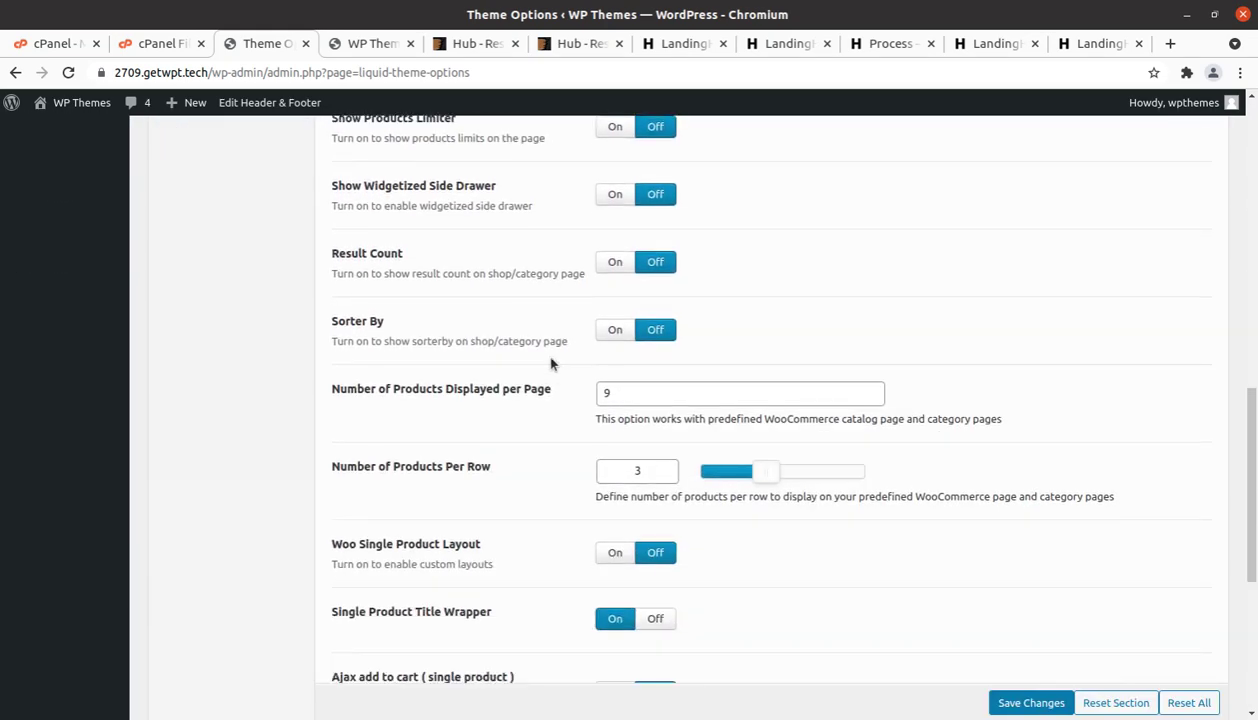
scroll(550, 364, "down", 6)
scroll(550, 364, "up", 15)
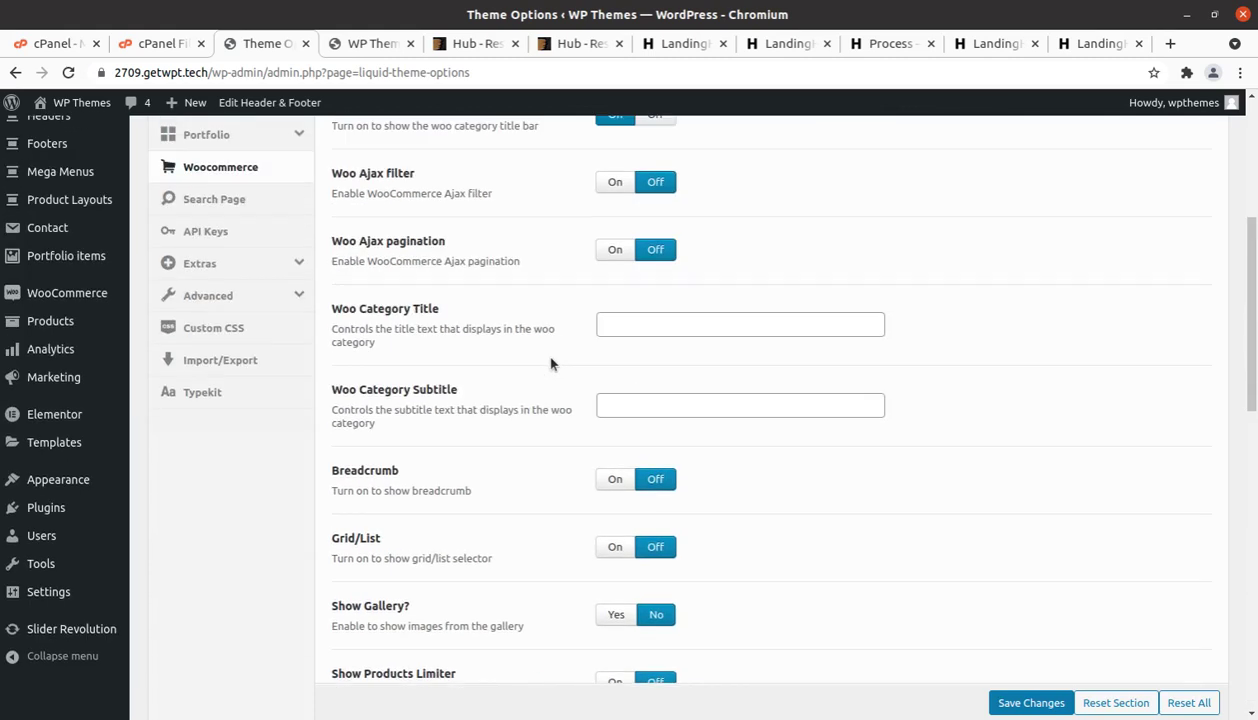
scroll(550, 364, "up", 5)
Step: Review the Search Page settings, the API Keys fields and the Miscellaneous options under Extras
left_click(200, 468)
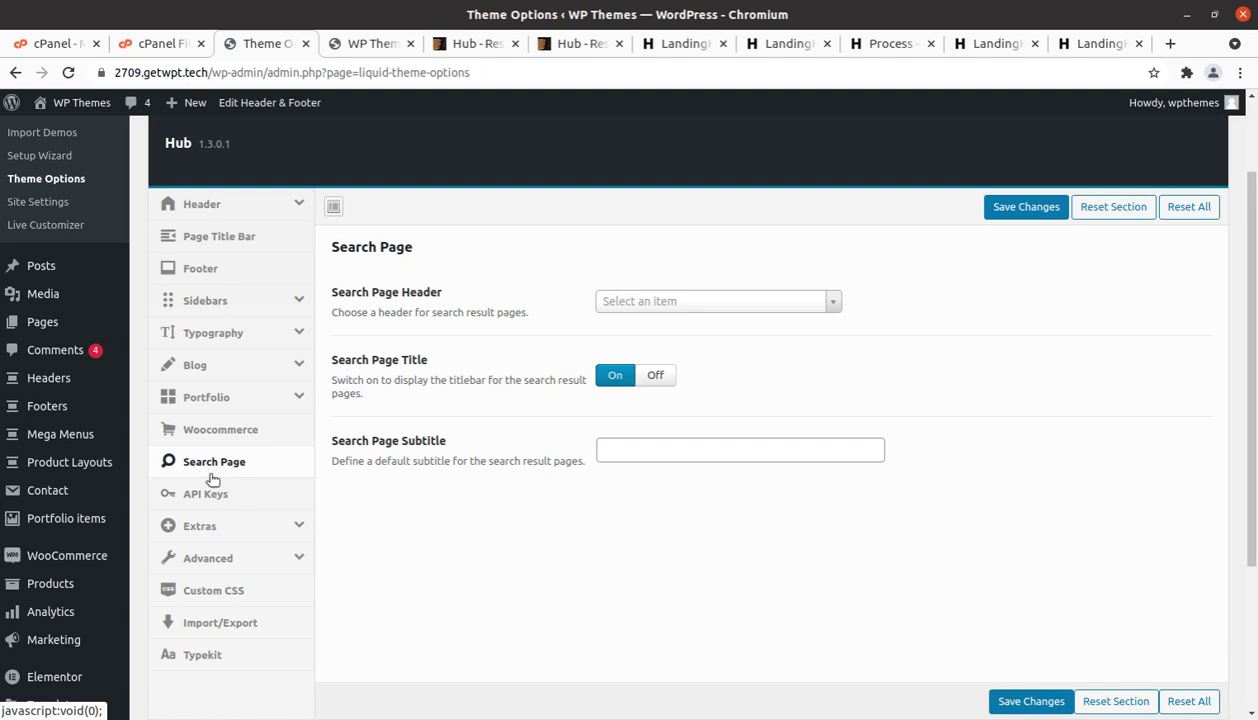
left_click(216, 493)
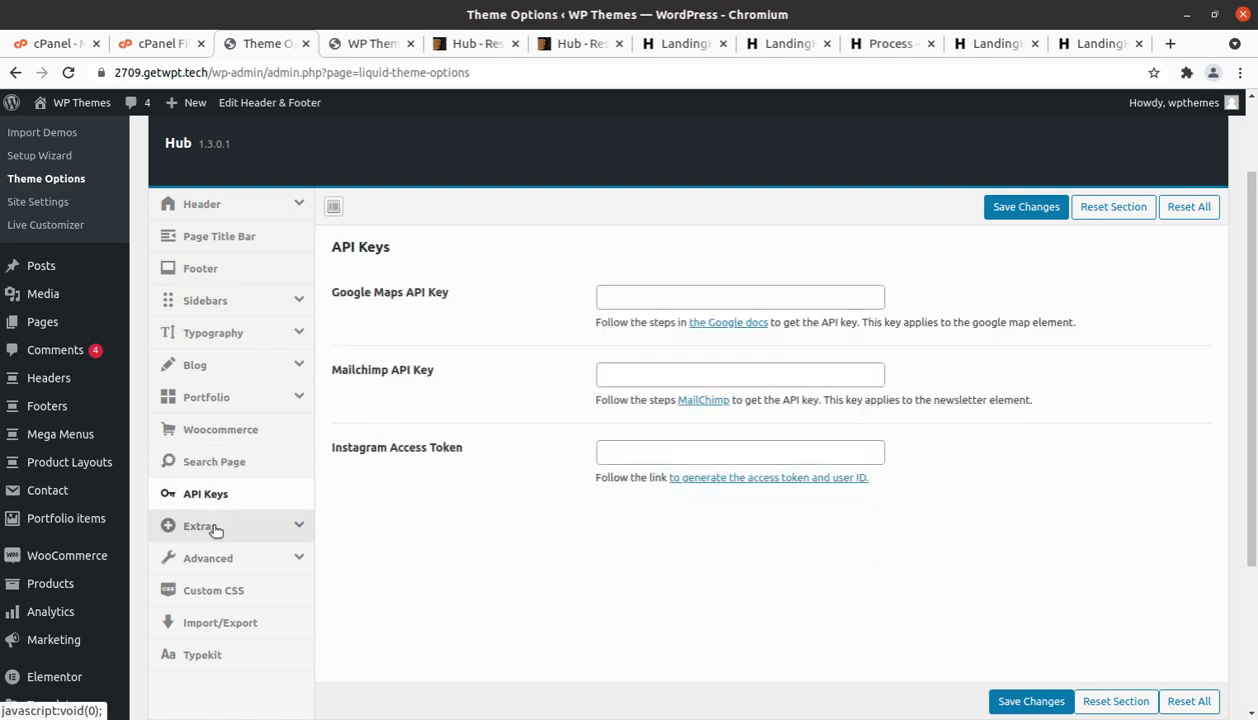
left_click(214, 527)
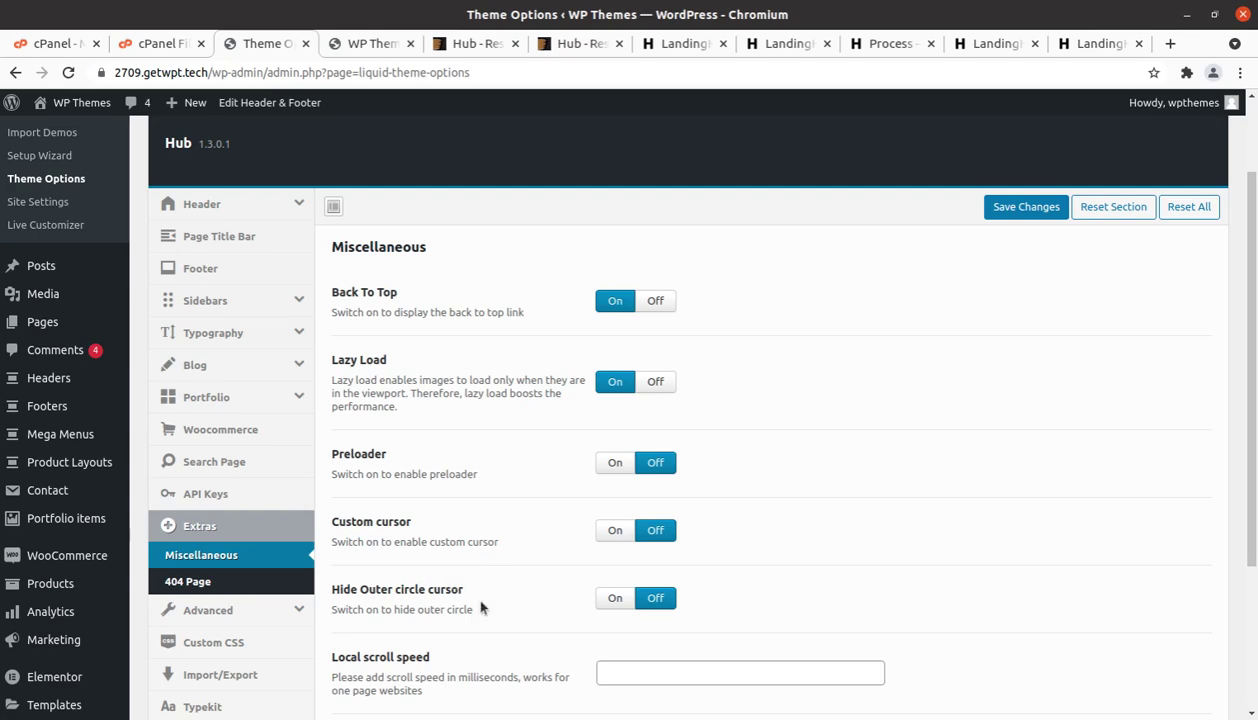
scroll(480, 607, "down", 3)
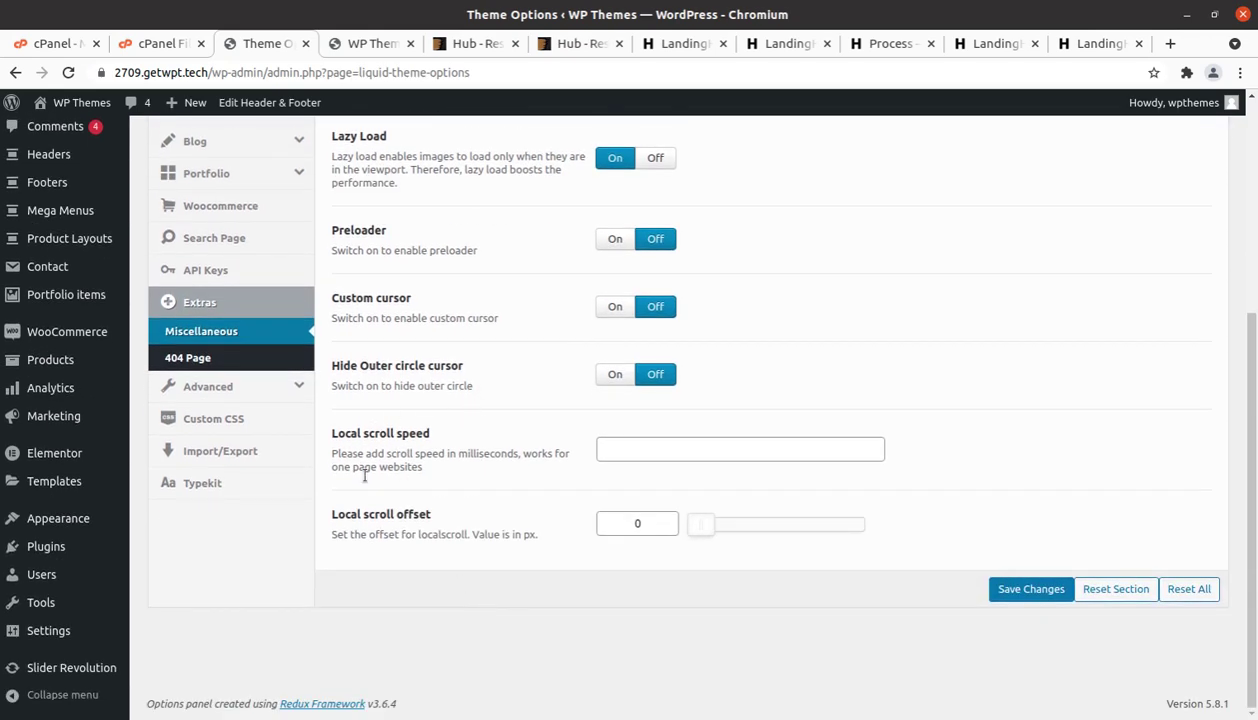
Step: Examine the Advanced code fields for tracking code and for the spaces before the closing head and body tags
left_click(222, 390)
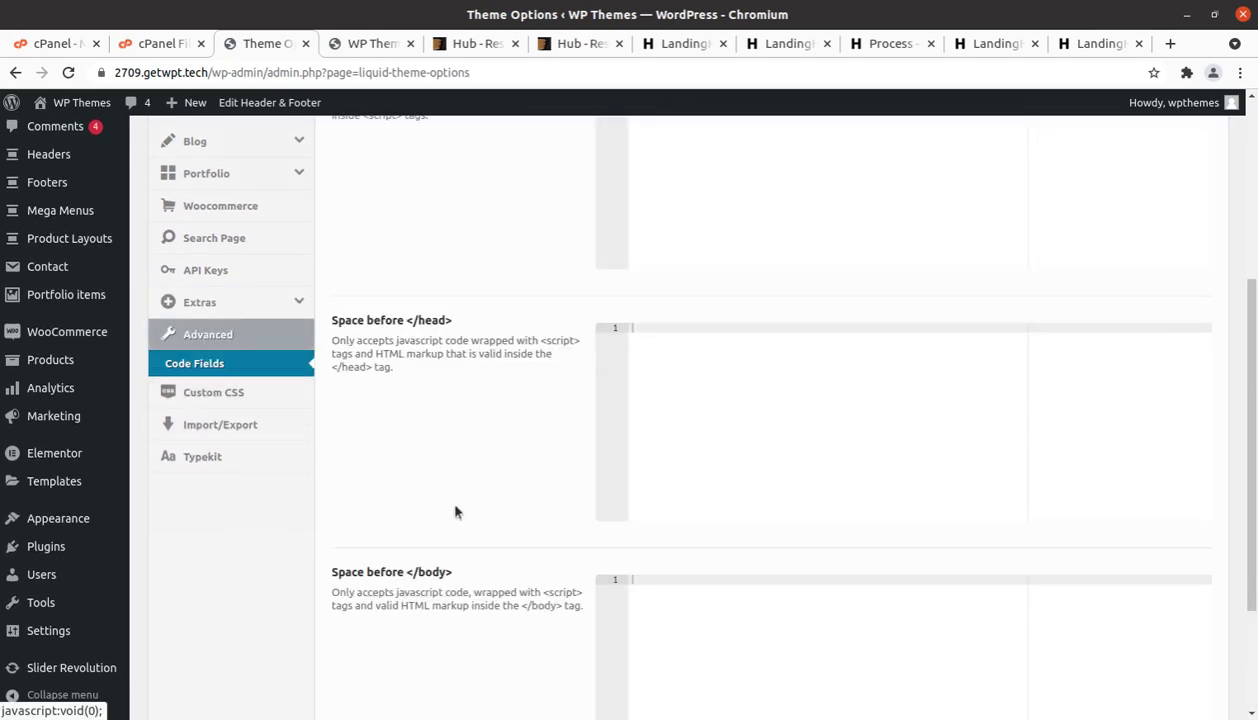
scroll(455, 512, "up", 2)
scroll(455, 512, "down", 1)
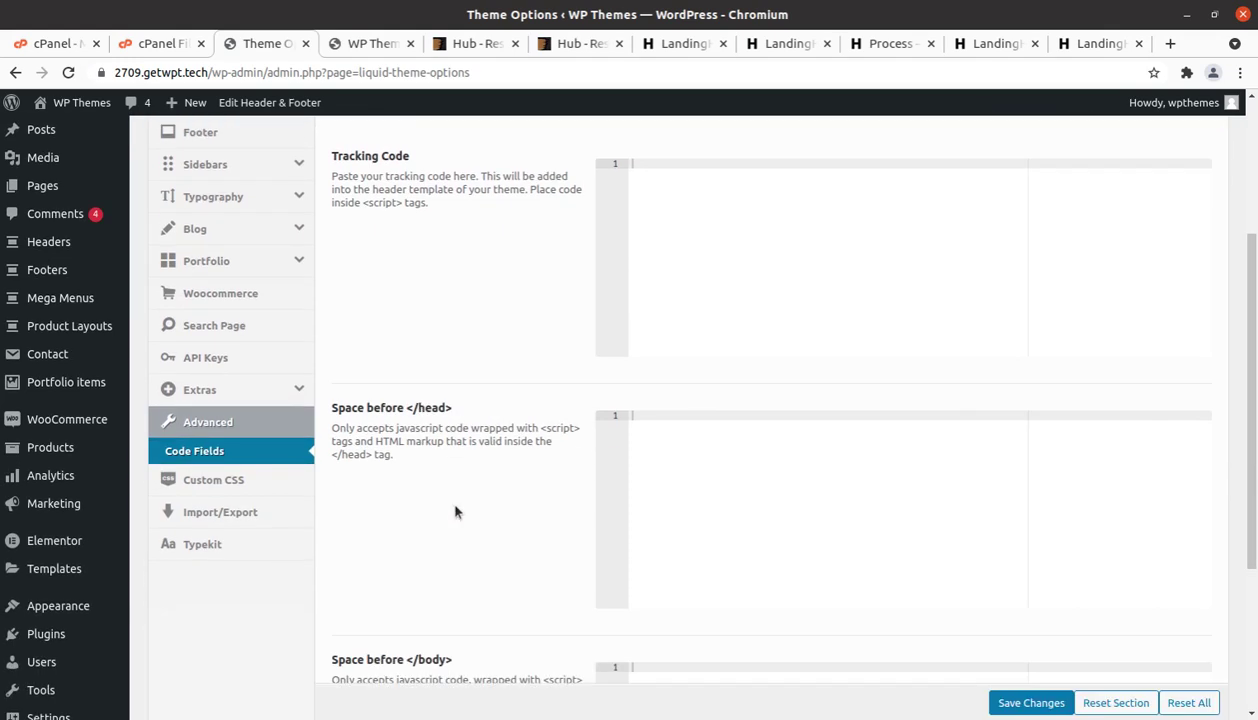
scroll(455, 512, "down", 1)
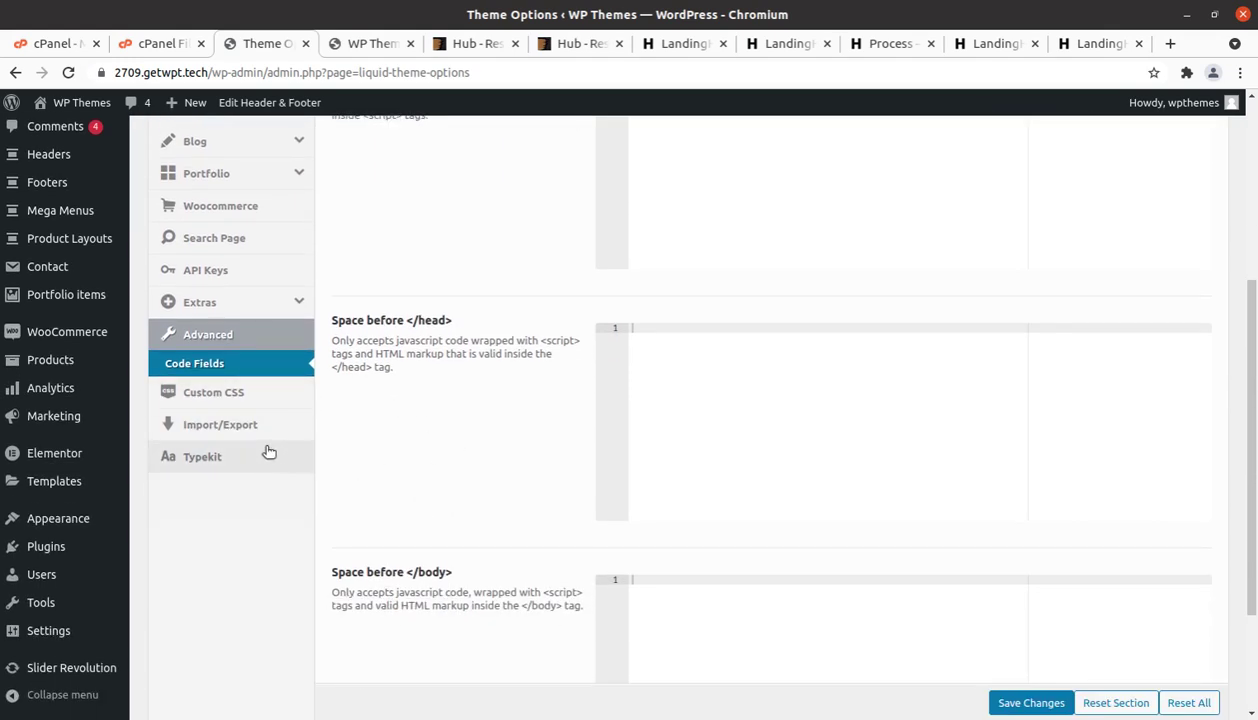
Step: View the Custom CSS, Import/Export and Typekit sections of the theme options
left_click(191, 405)
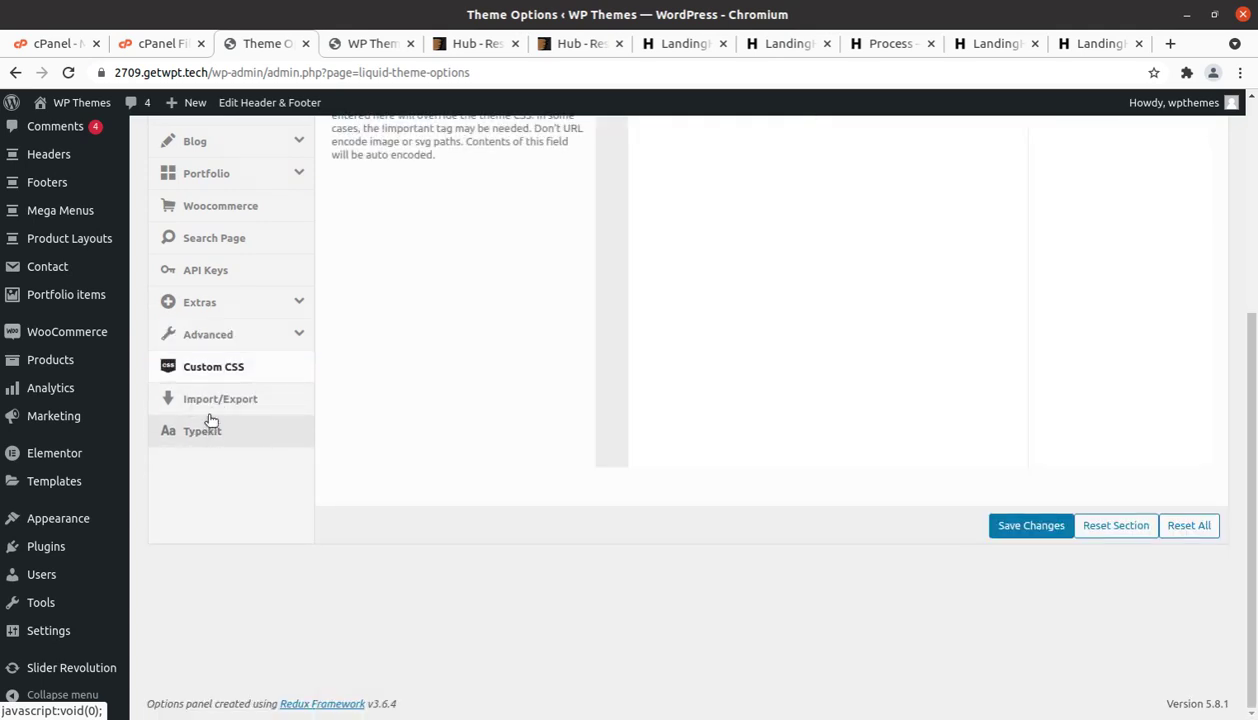
left_click(211, 410)
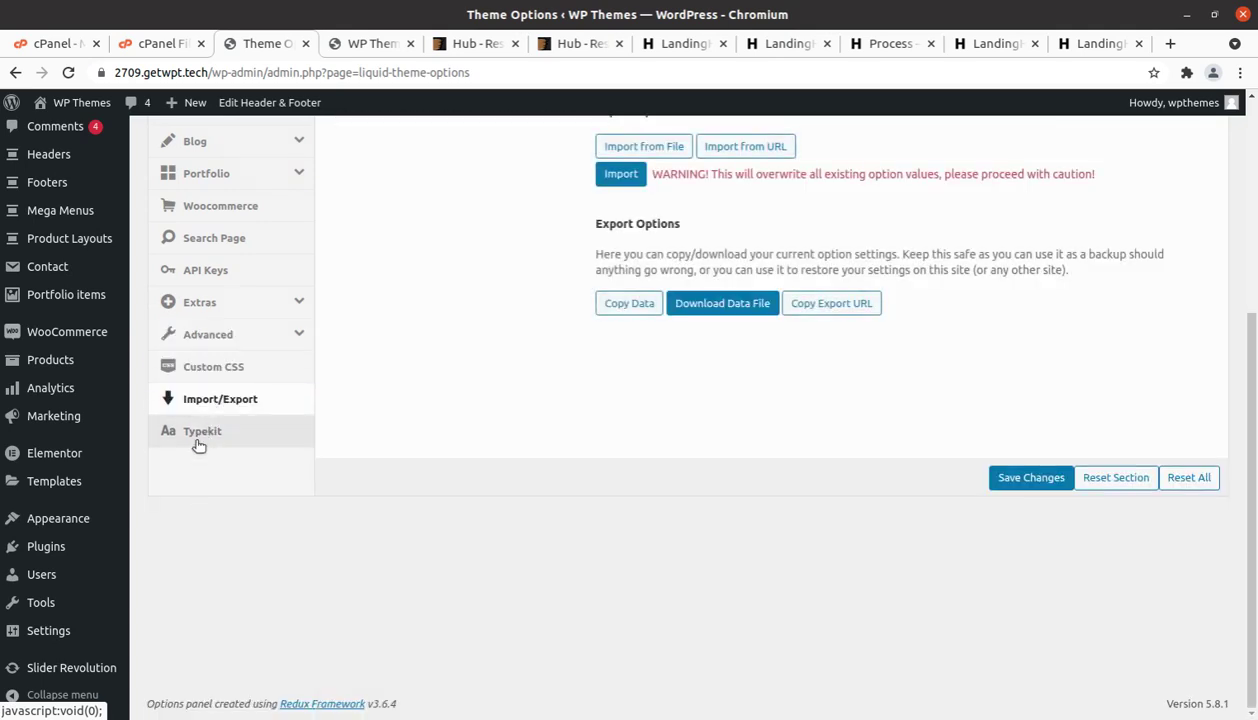
left_click(198, 442)
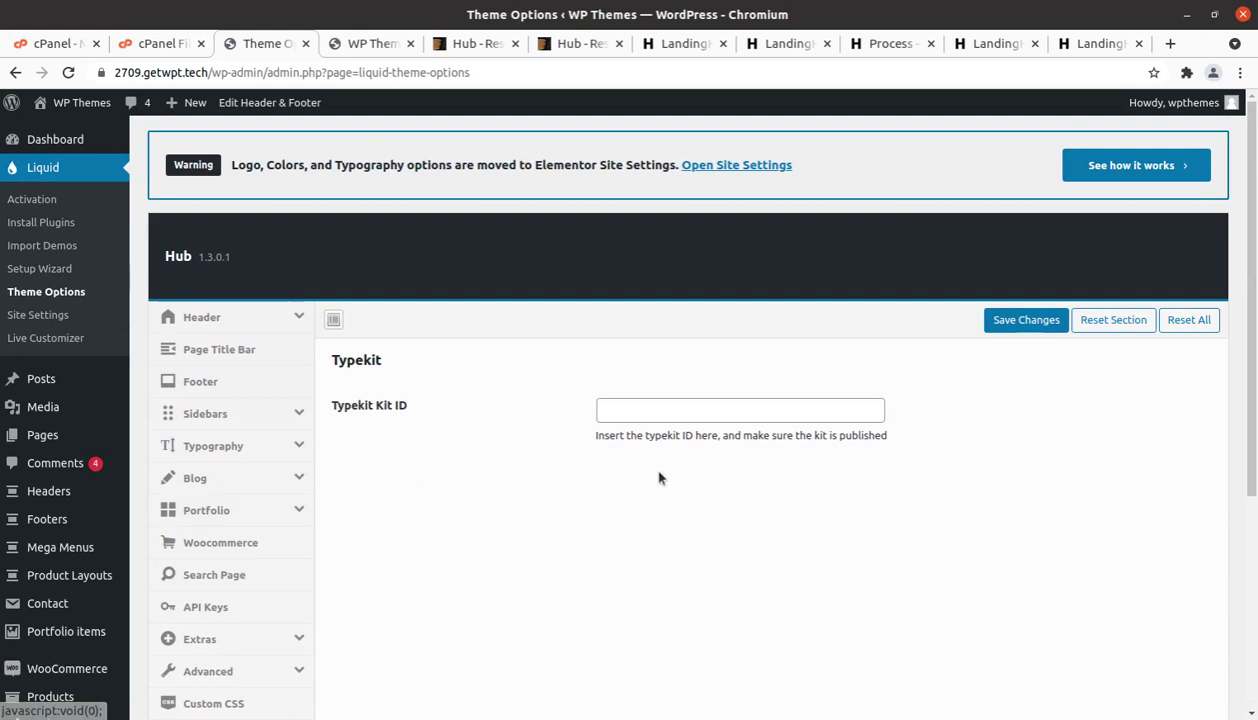
Step: Return to the Header section and view the options for selecting the site's header template
left_click(202, 318)
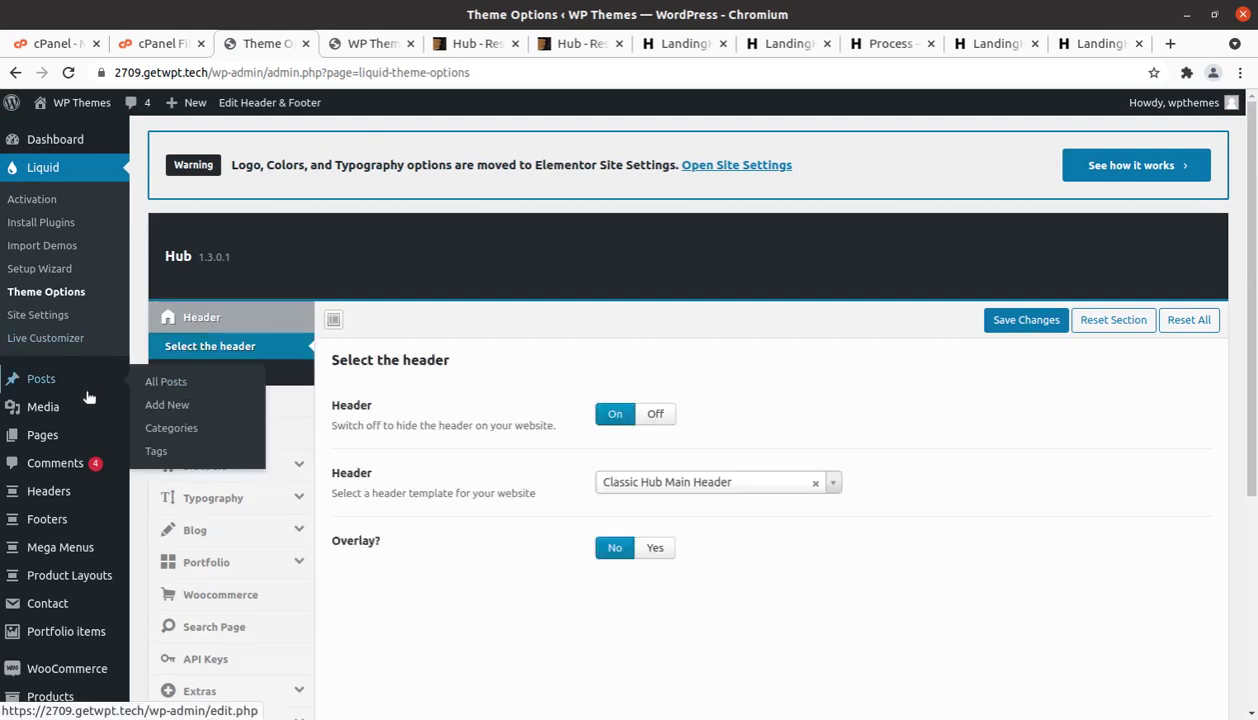
scroll(90, 420, "down", 2)
scroll(100, 440, "up", 2)
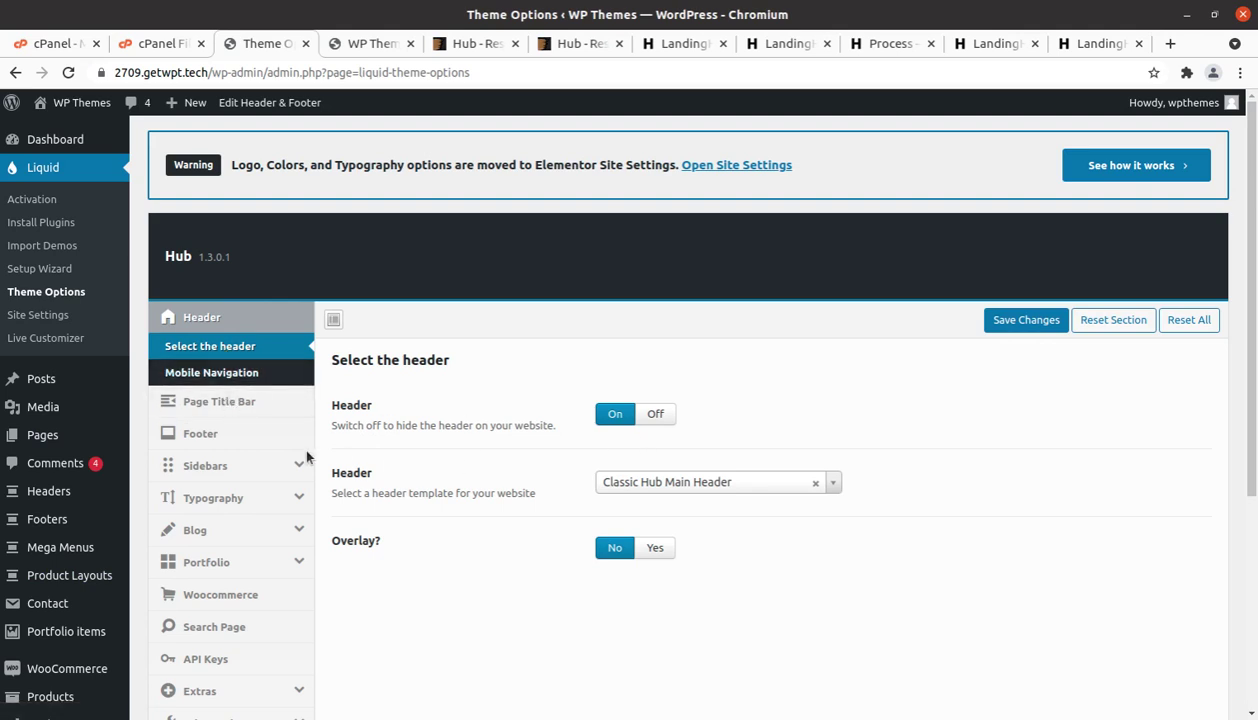
Step: List all header templates and open Classic Hub Main Header for editing with Elementor
mouse_move(52, 490)
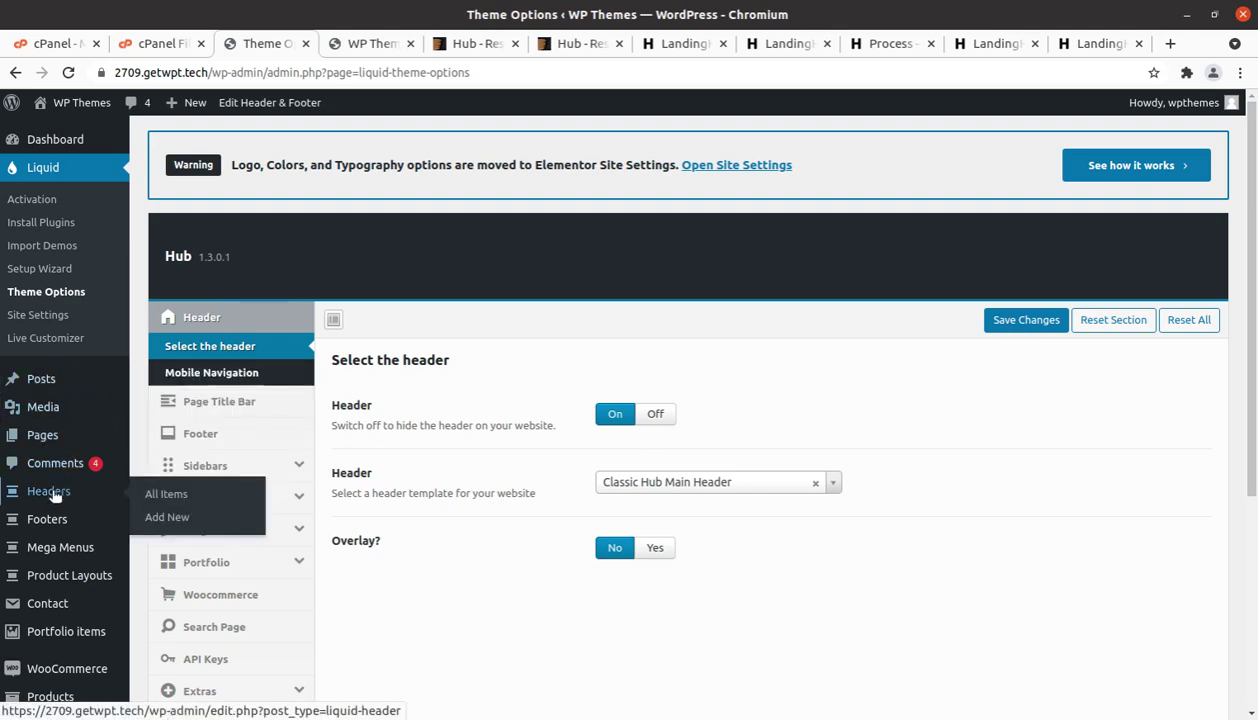
left_click(168, 496)
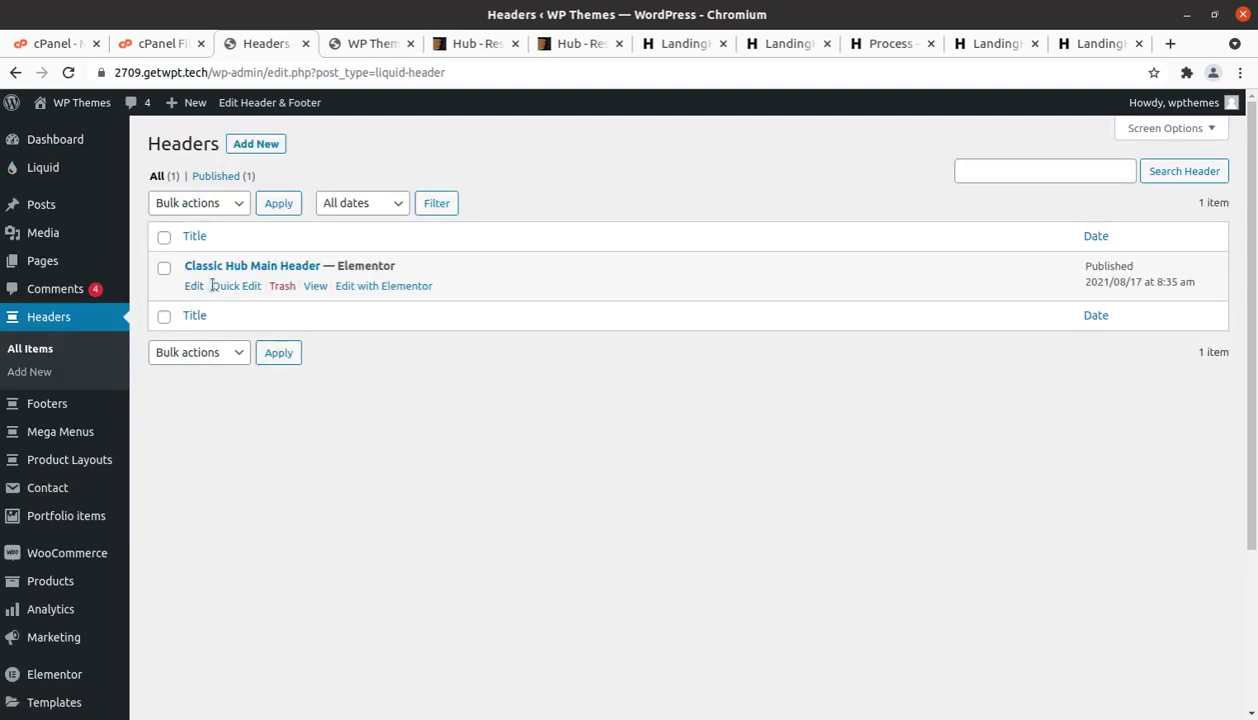
left_click(358, 289)
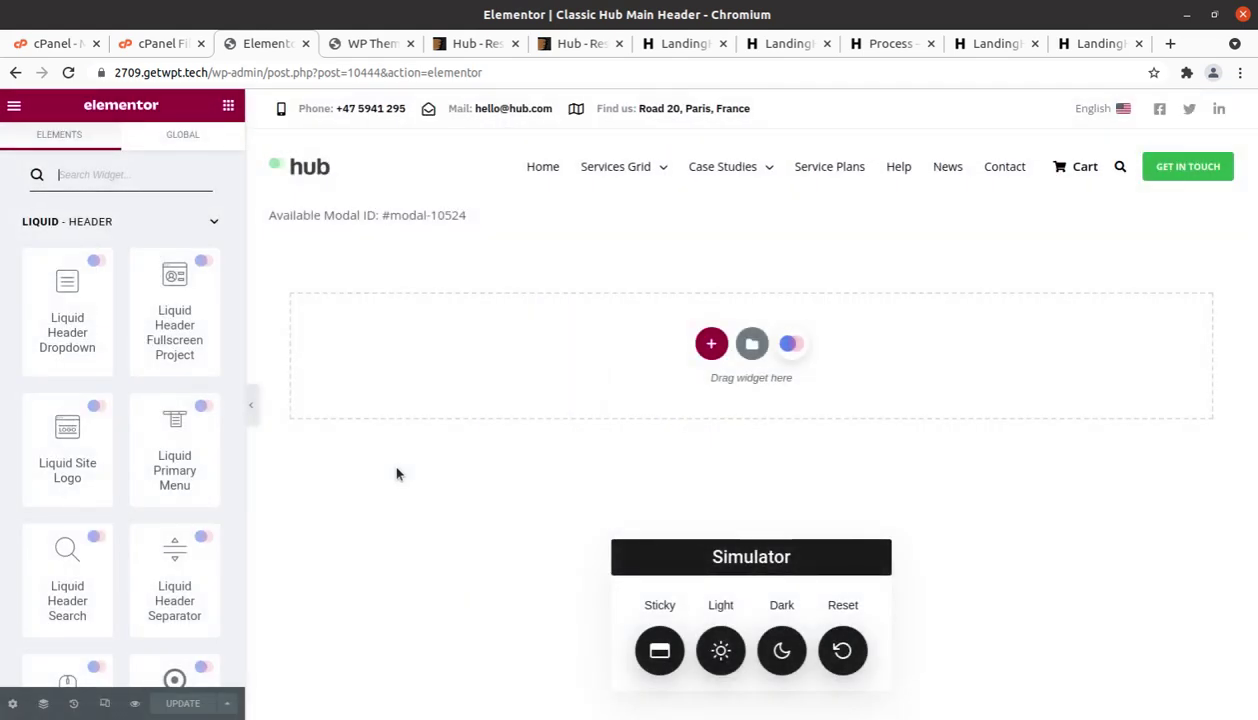
Step: Inspect the settings of the header's site logo and the Get in Touch button, including the button's title
left_click(303, 184)
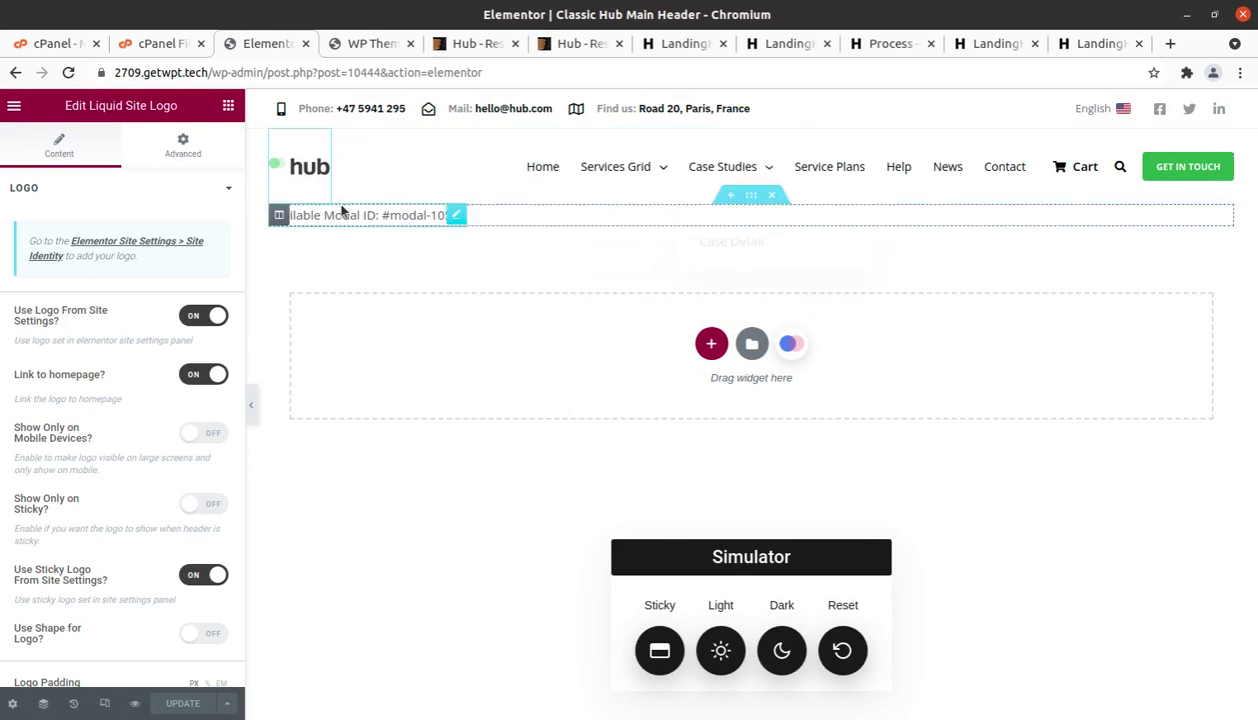
mouse_move(759, 203)
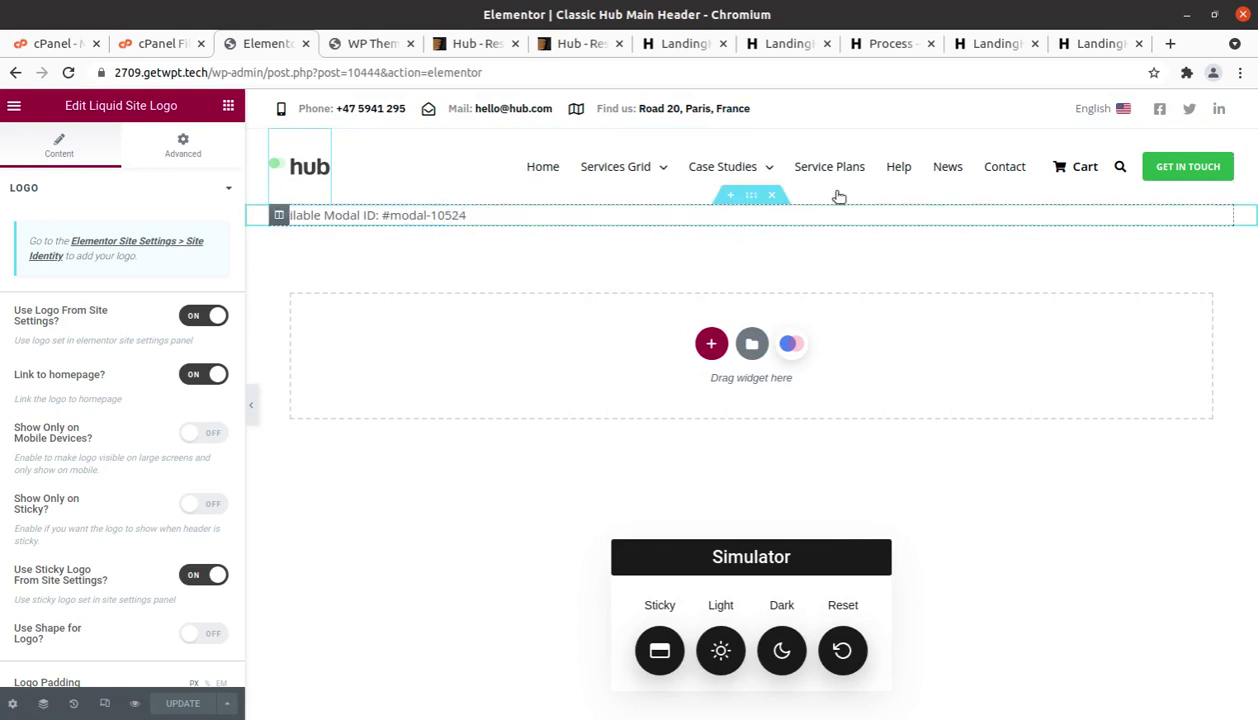
left_click(1182, 172)
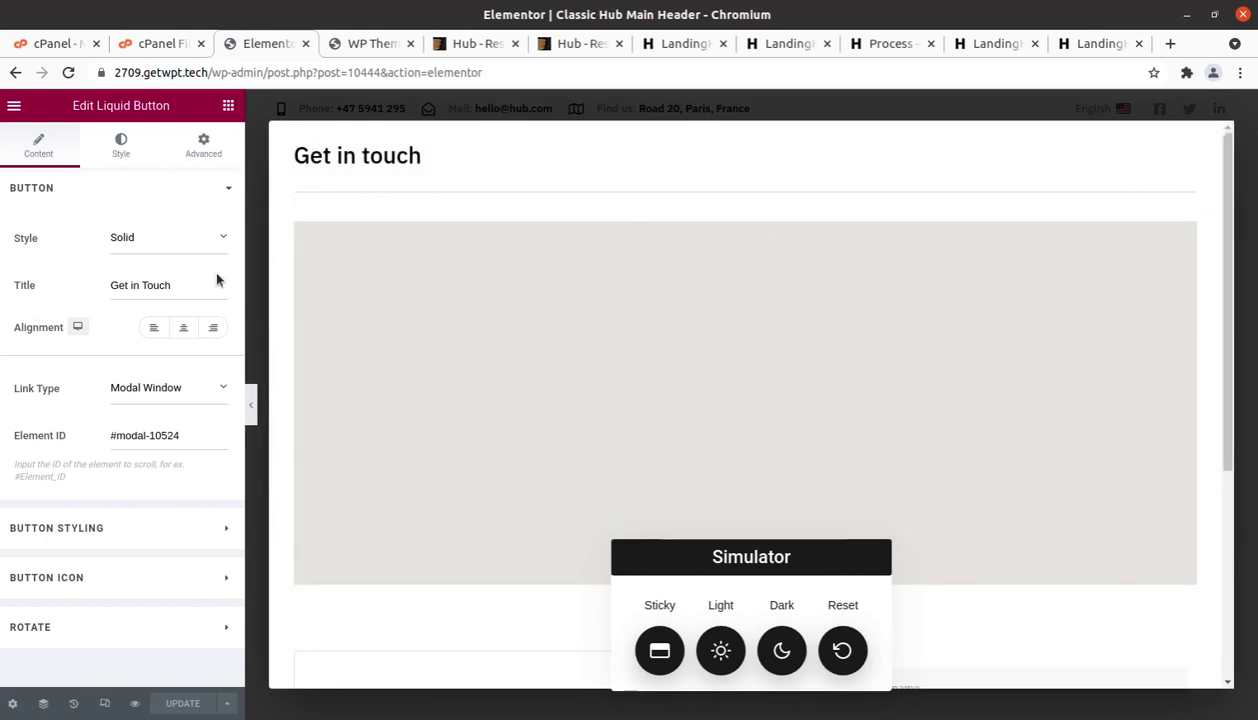
left_click_drag(179, 285, 110, 284)
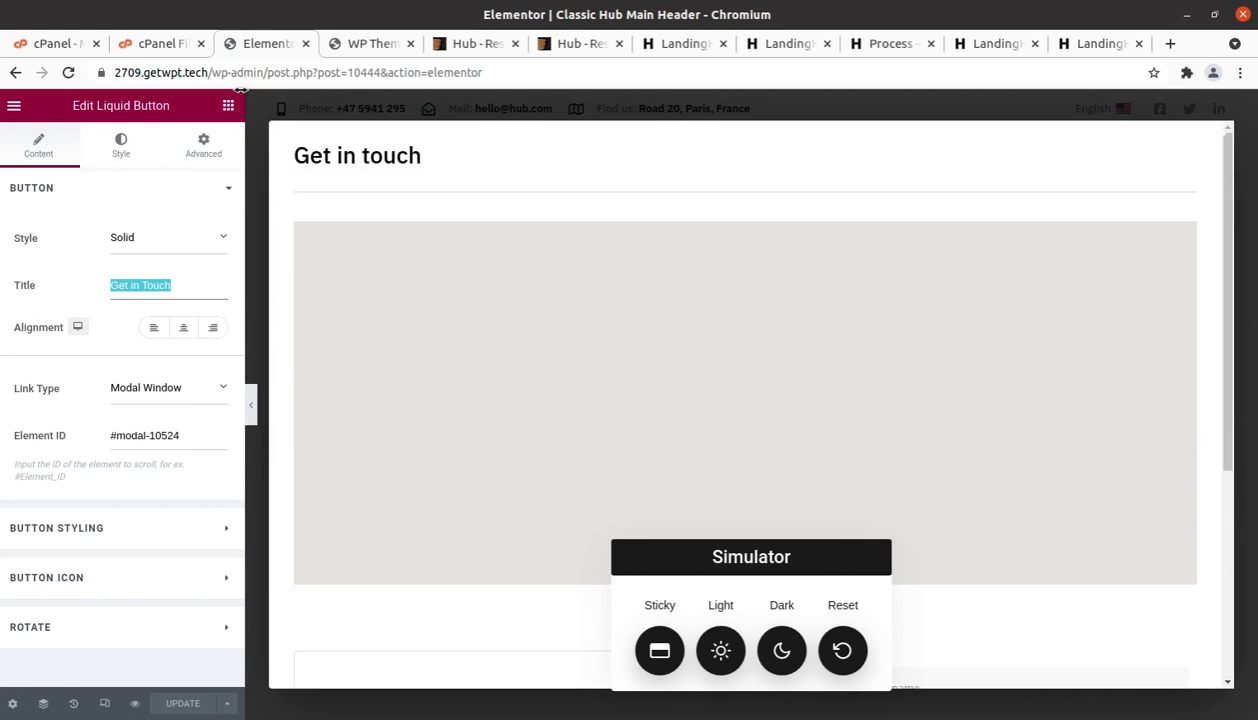
Step: Exit Elementor to the WordPress dashboard and open the list of footer templates
left_click(15, 106)
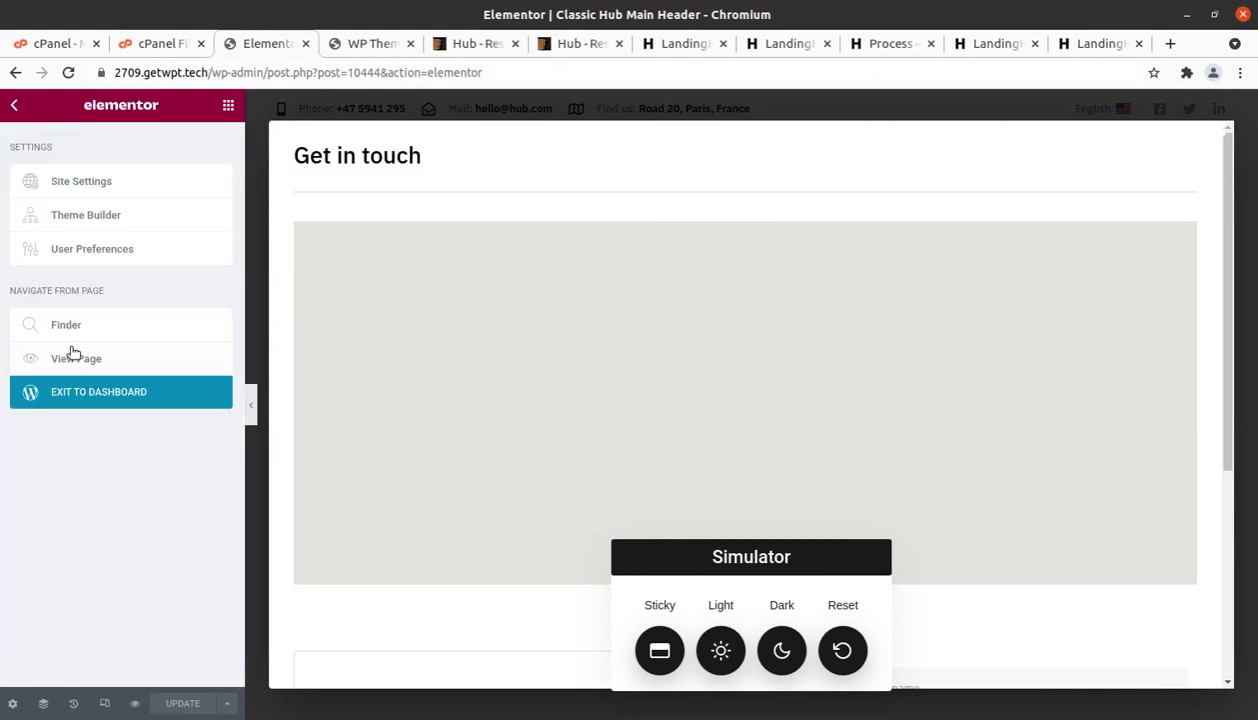
left_click(63, 389)
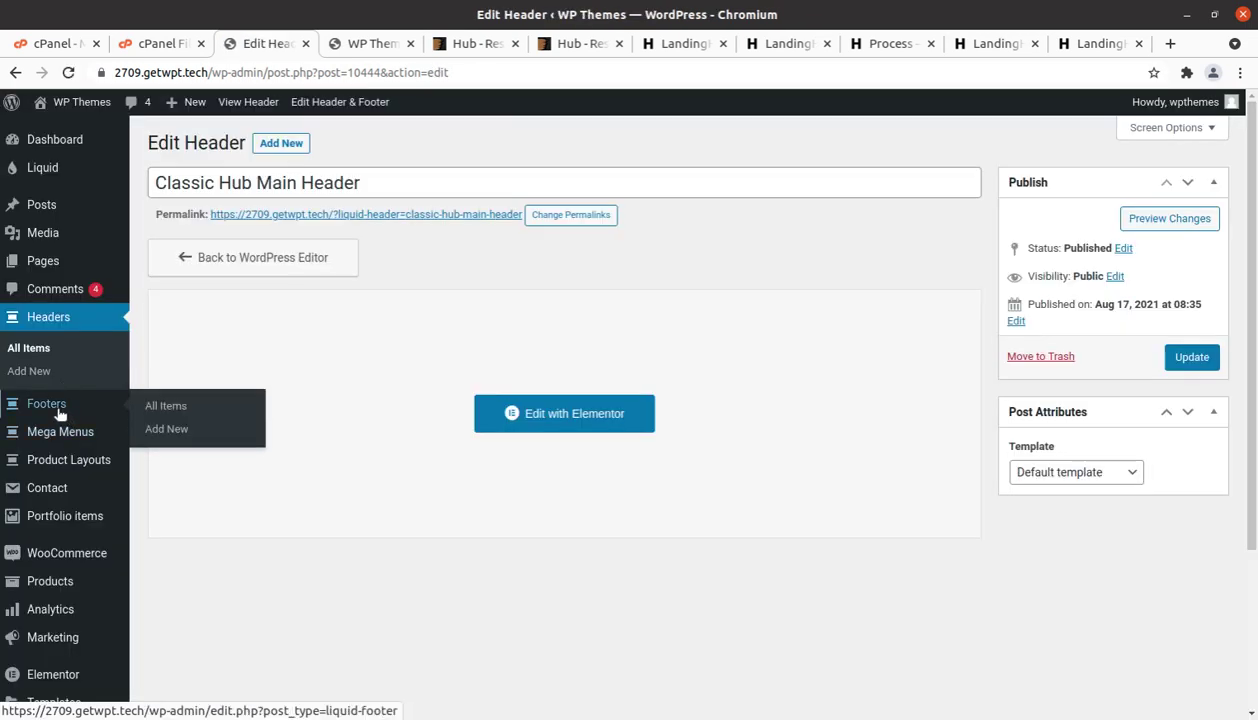
left_click(58, 414)
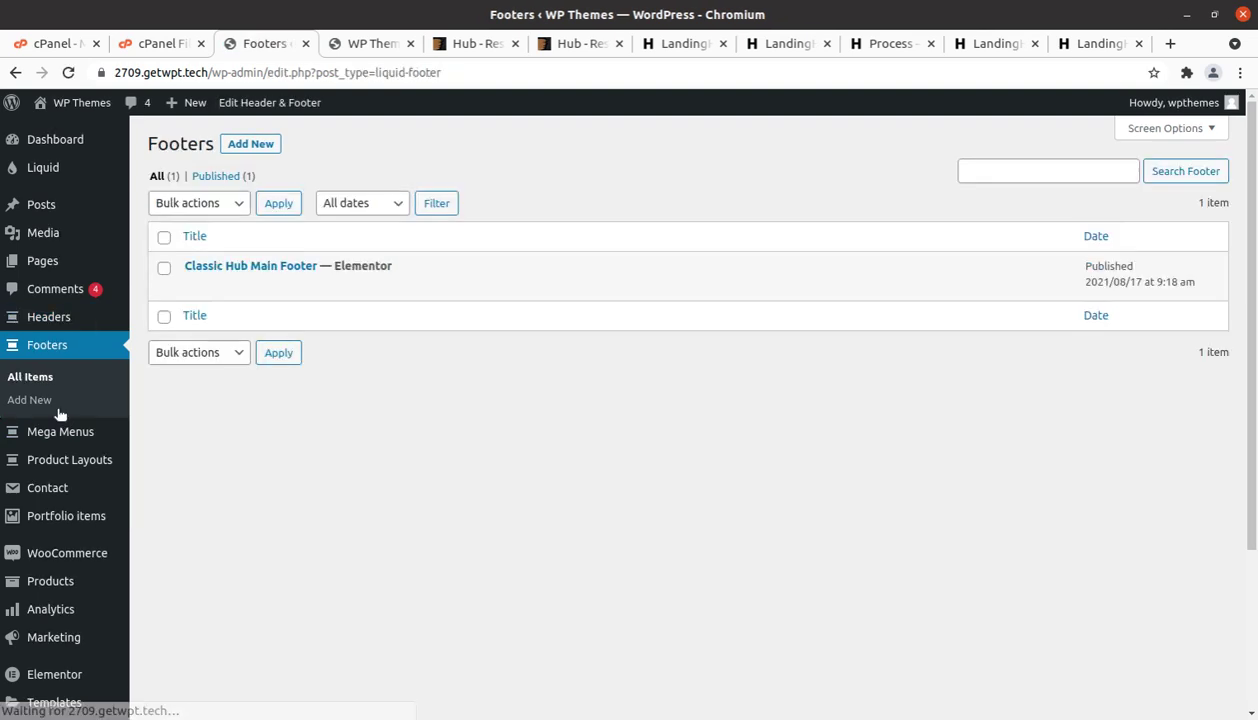
mouse_move(205, 286)
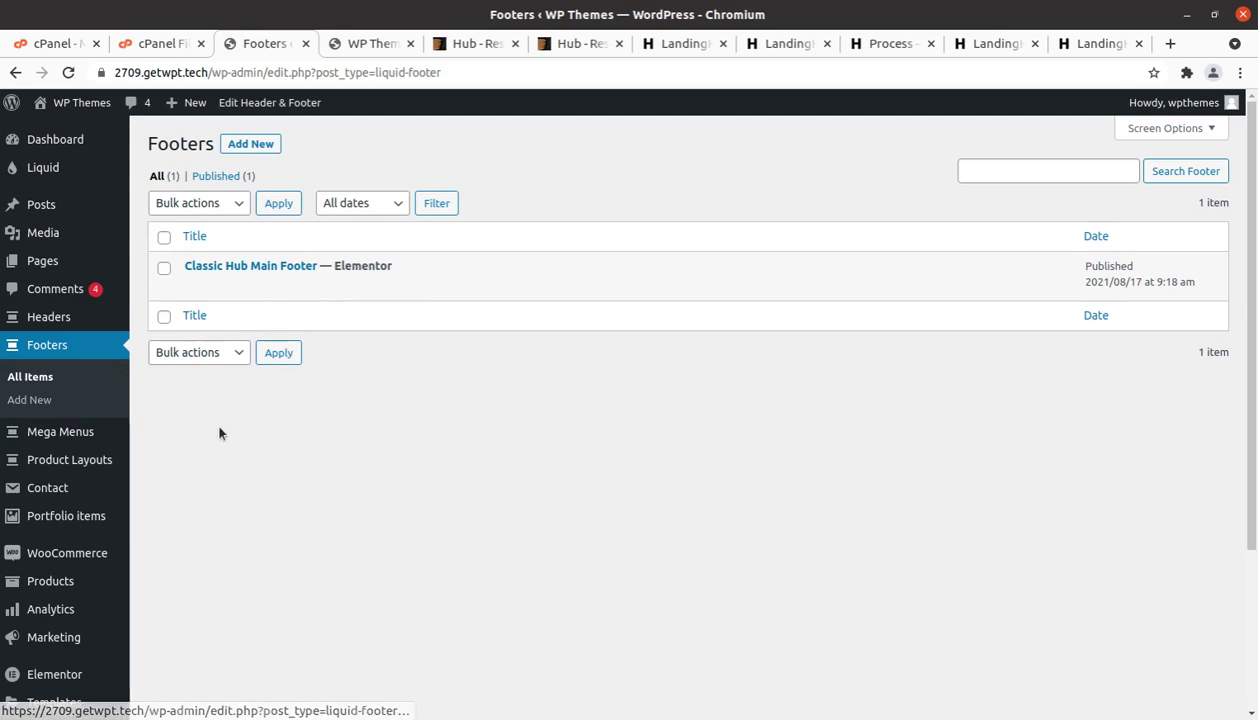
mouse_move(74, 319)
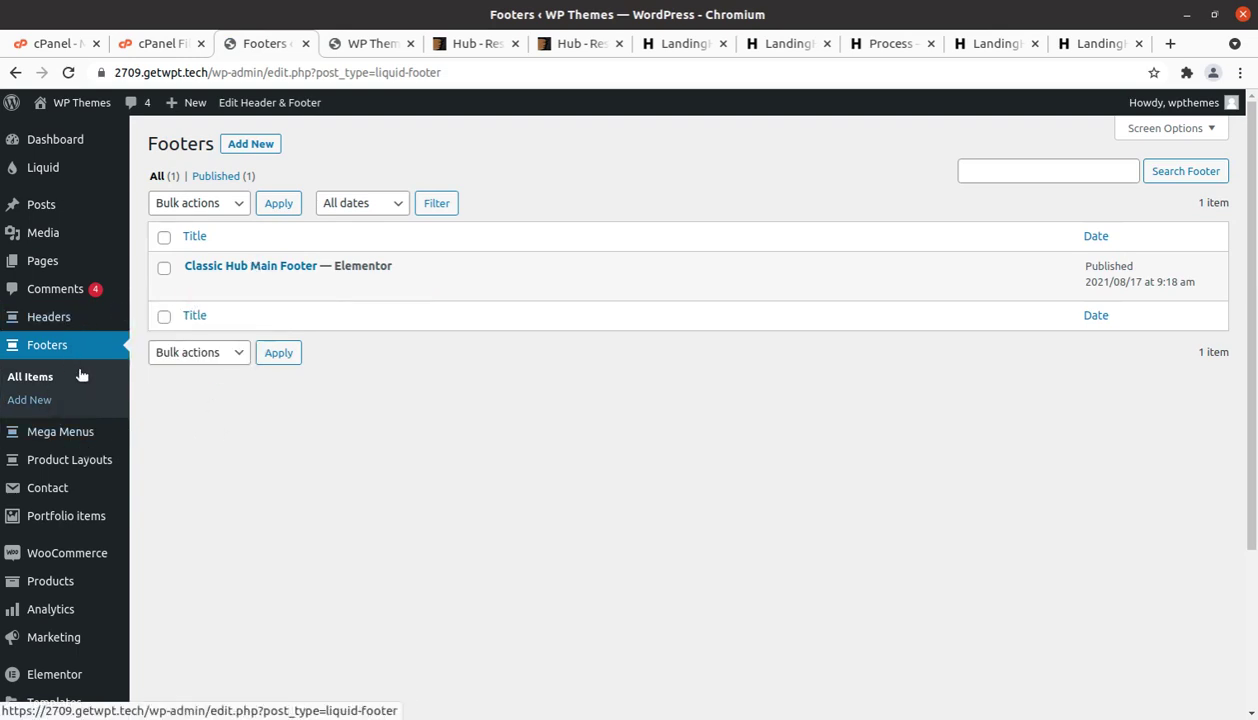
Step: View the lists of mega menus and product layouts, look over the remaining admin sections, and return to the WordPress dashboard
left_click(66, 438)
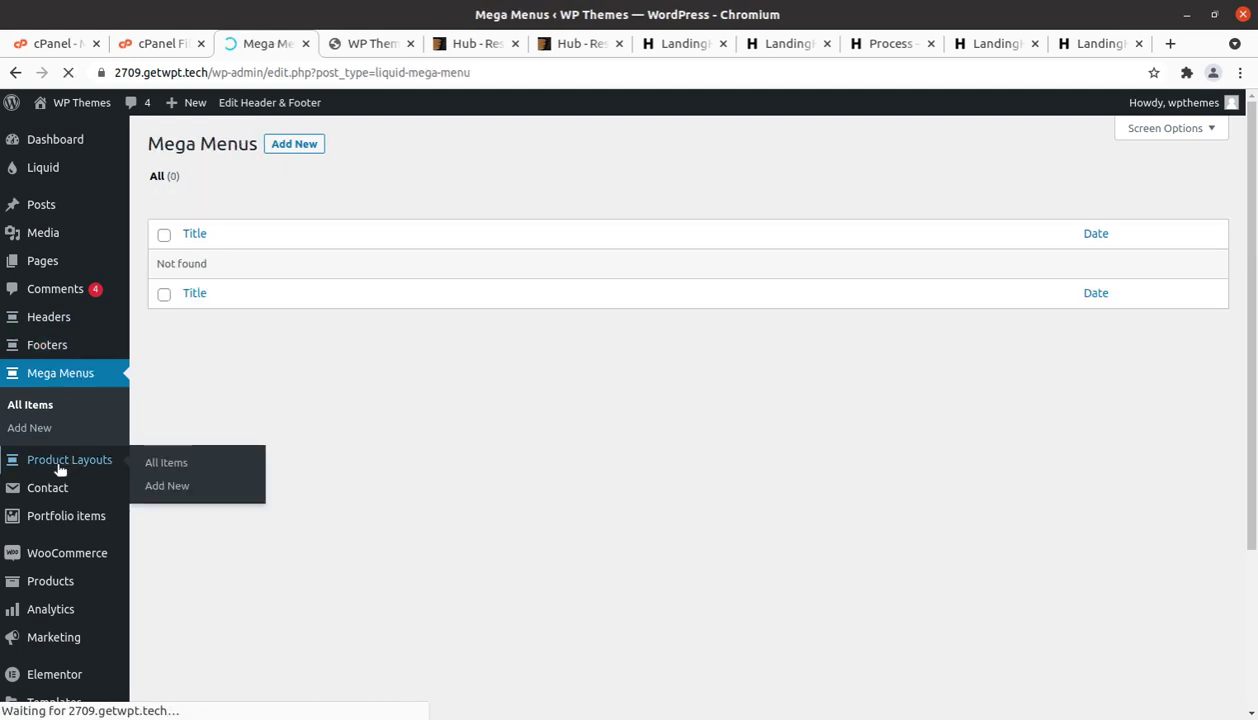
scroll(72, 487, "down", 3)
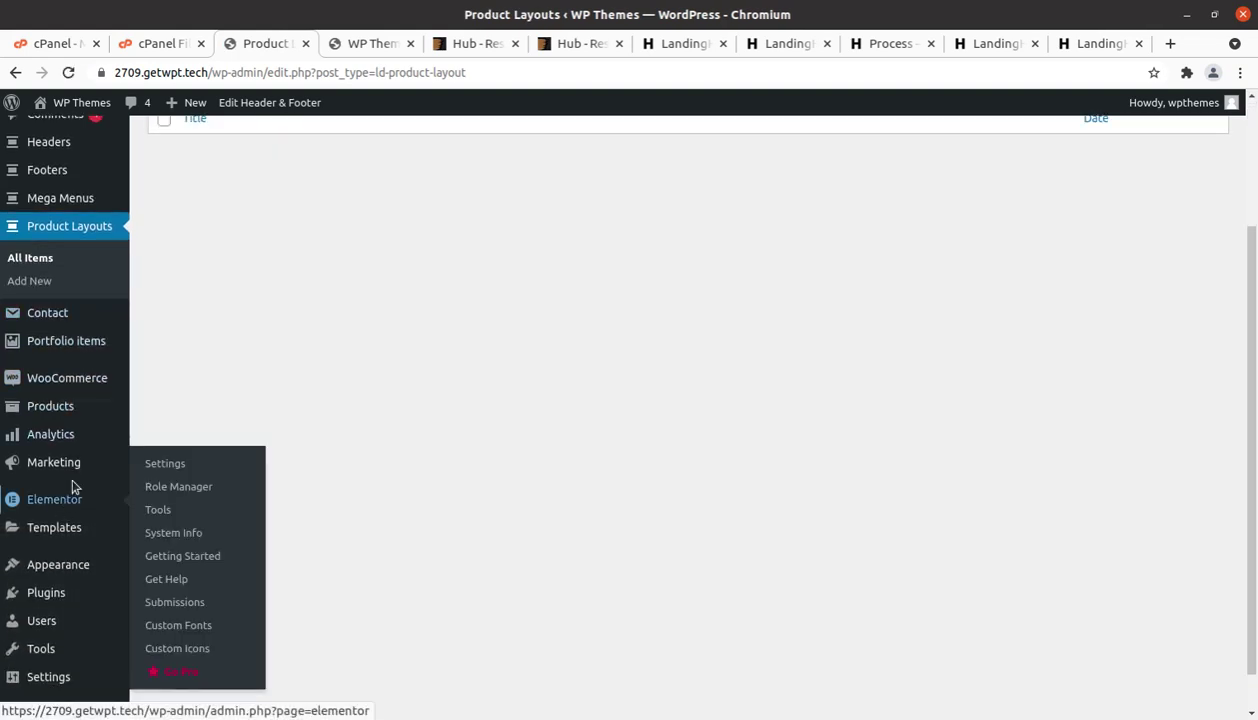
scroll(72, 487, "down", 1)
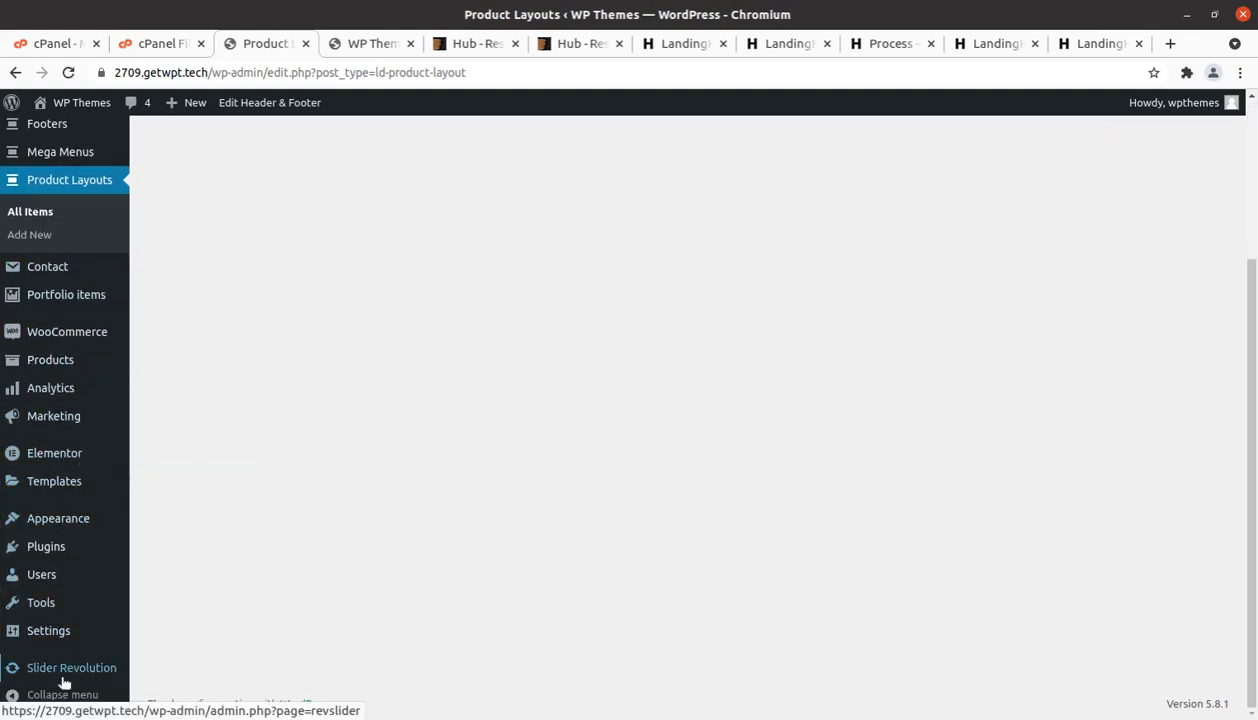
scroll(51, 587, "up", 2)
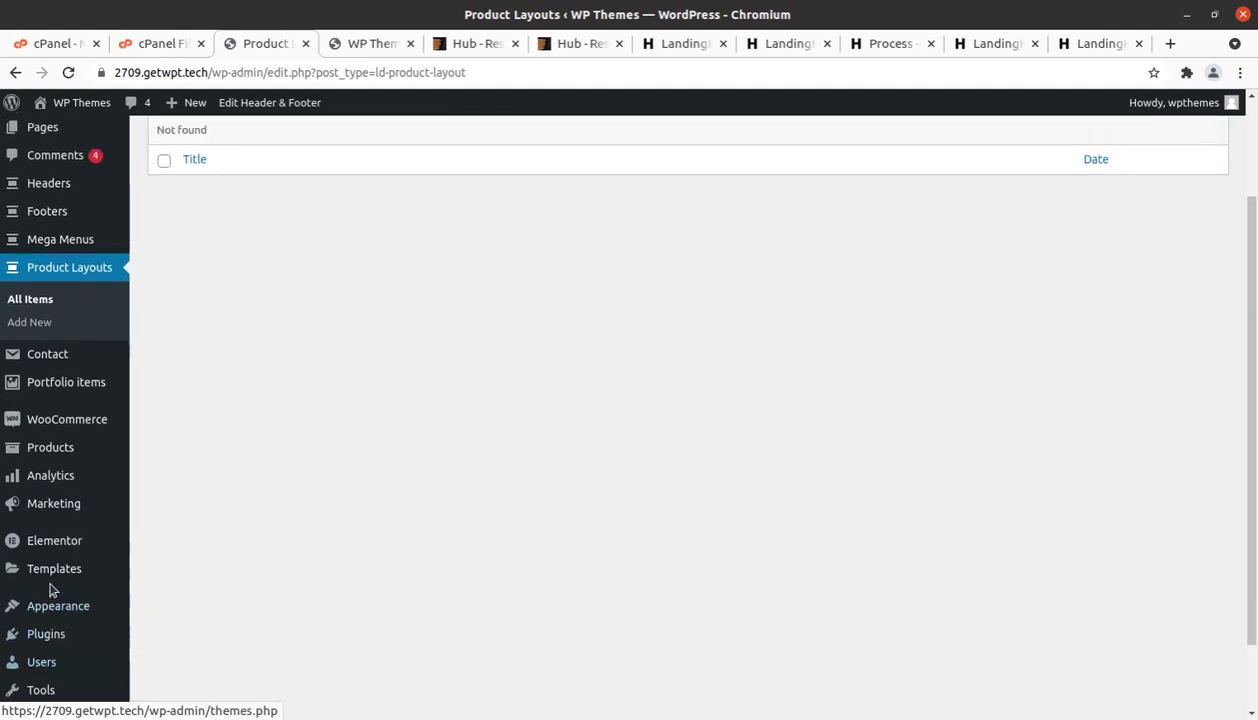
scroll(55, 560, "down", 2)
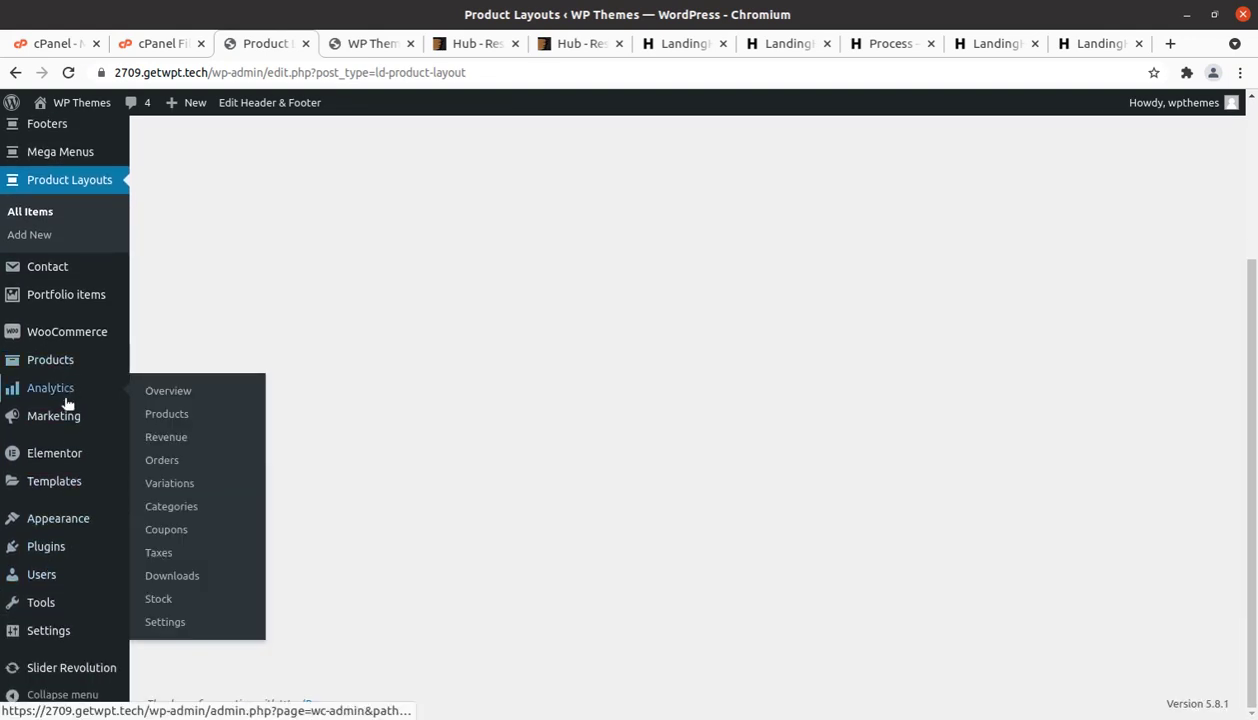
scroll(50, 590, "up", 5)
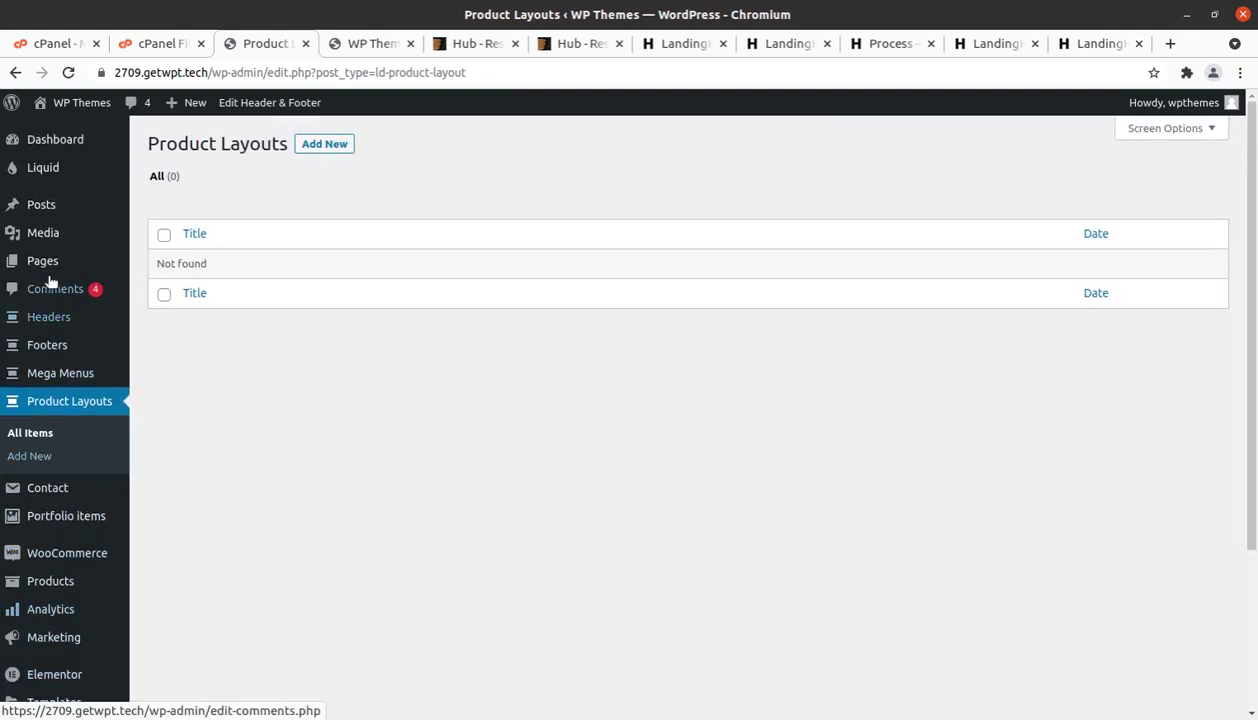
left_click(68, 140)
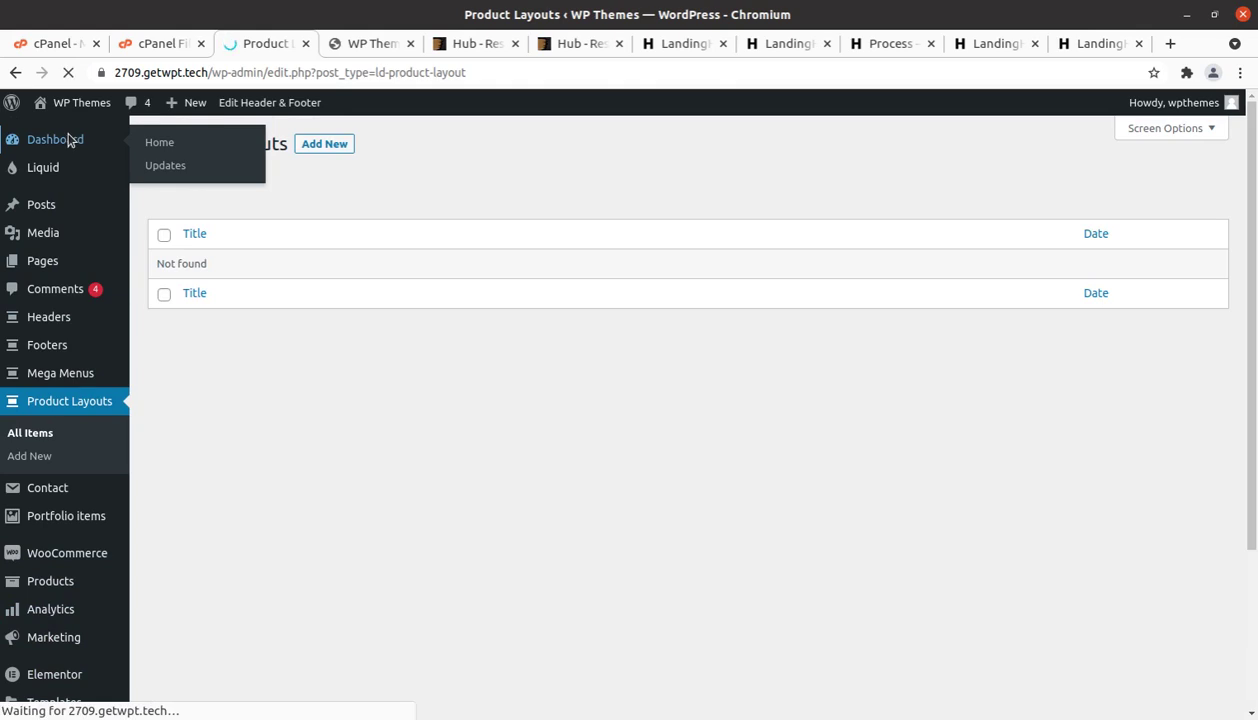
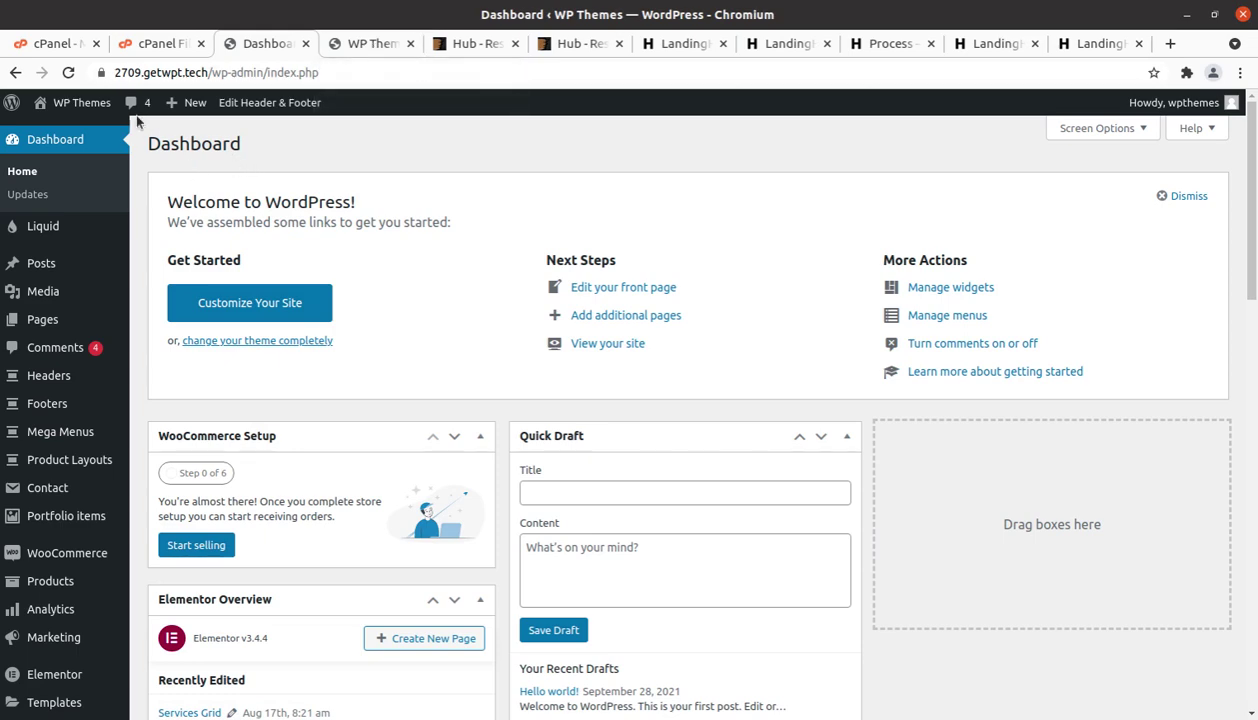
Step: Switch to the live site's home page and examine the imported demo's sections from the header and hero banner downward
left_click(368, 44)
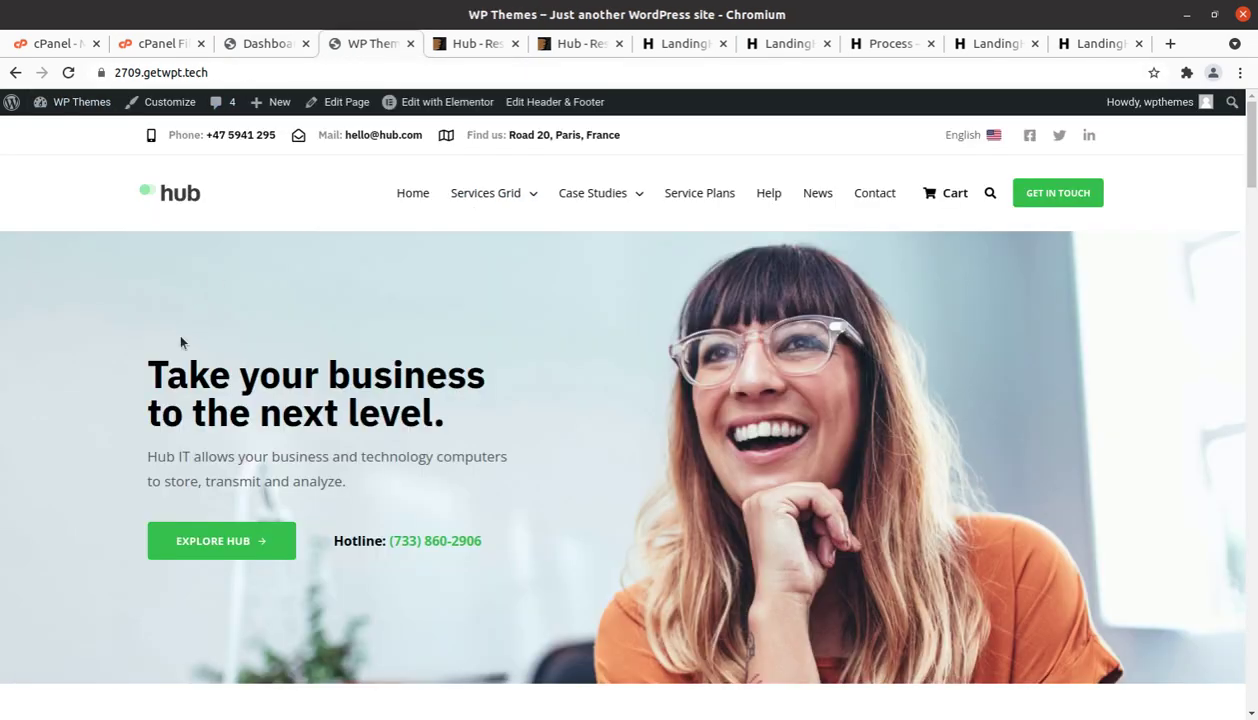
scroll(829, 491, "down", 3)
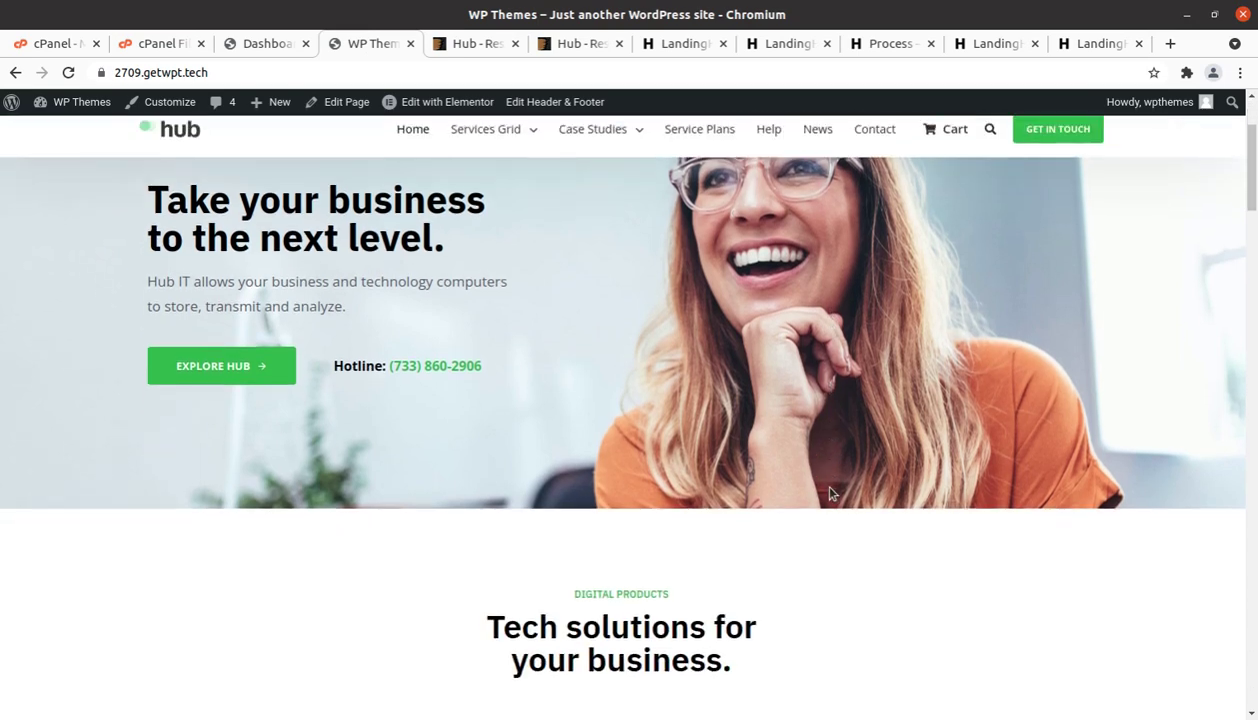
scroll(829, 492, "up", 2)
scroll(829, 493, "up", 1)
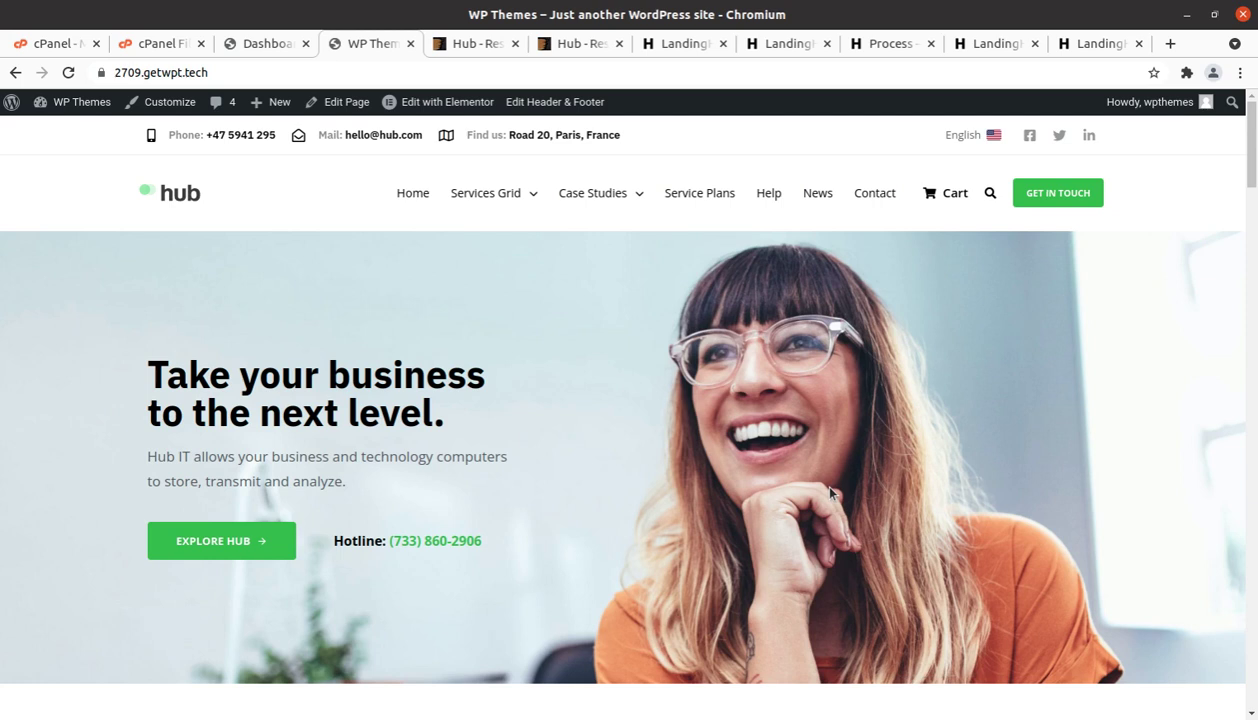
scroll(819, 638, "down", 3)
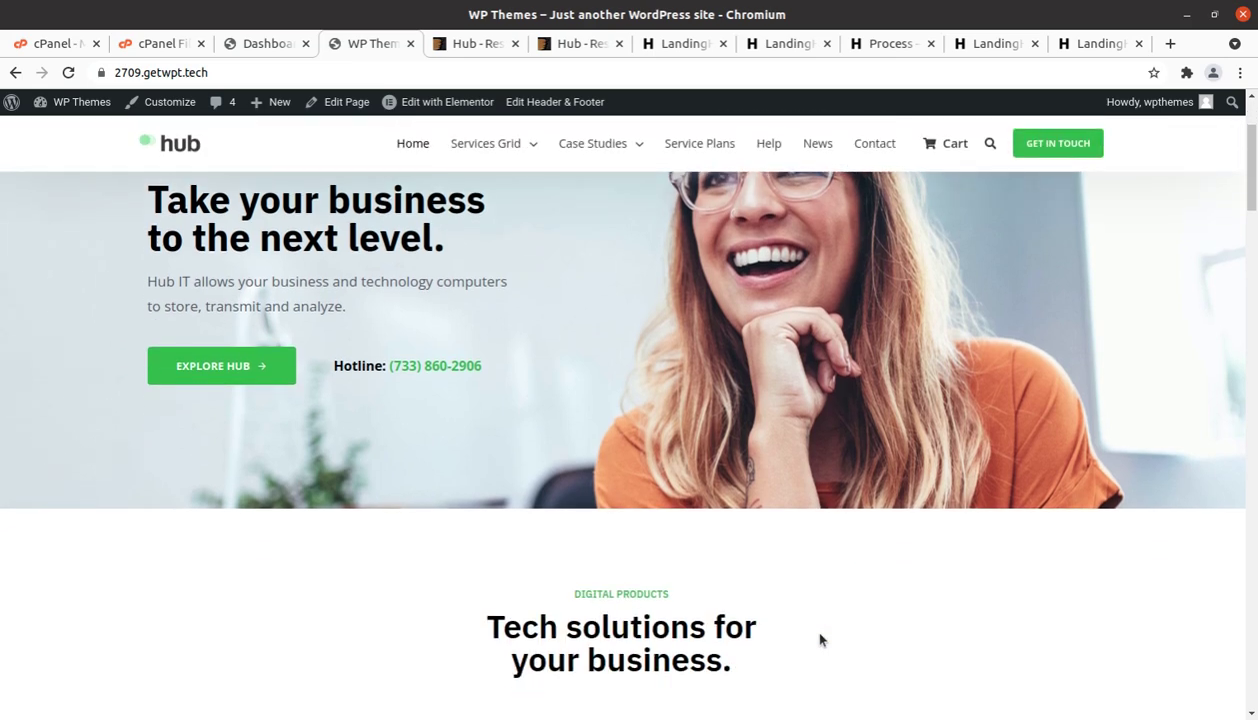
scroll(819, 640, "down", 2)
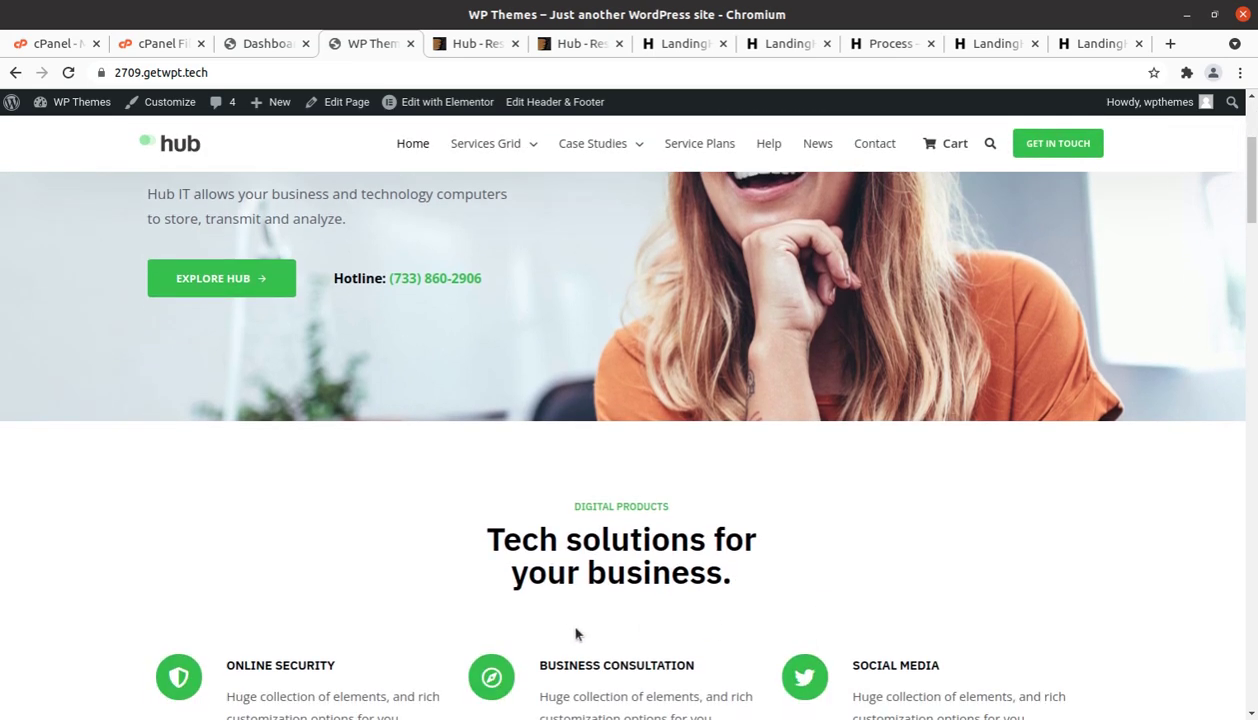
scroll(567, 627, "down", 2)
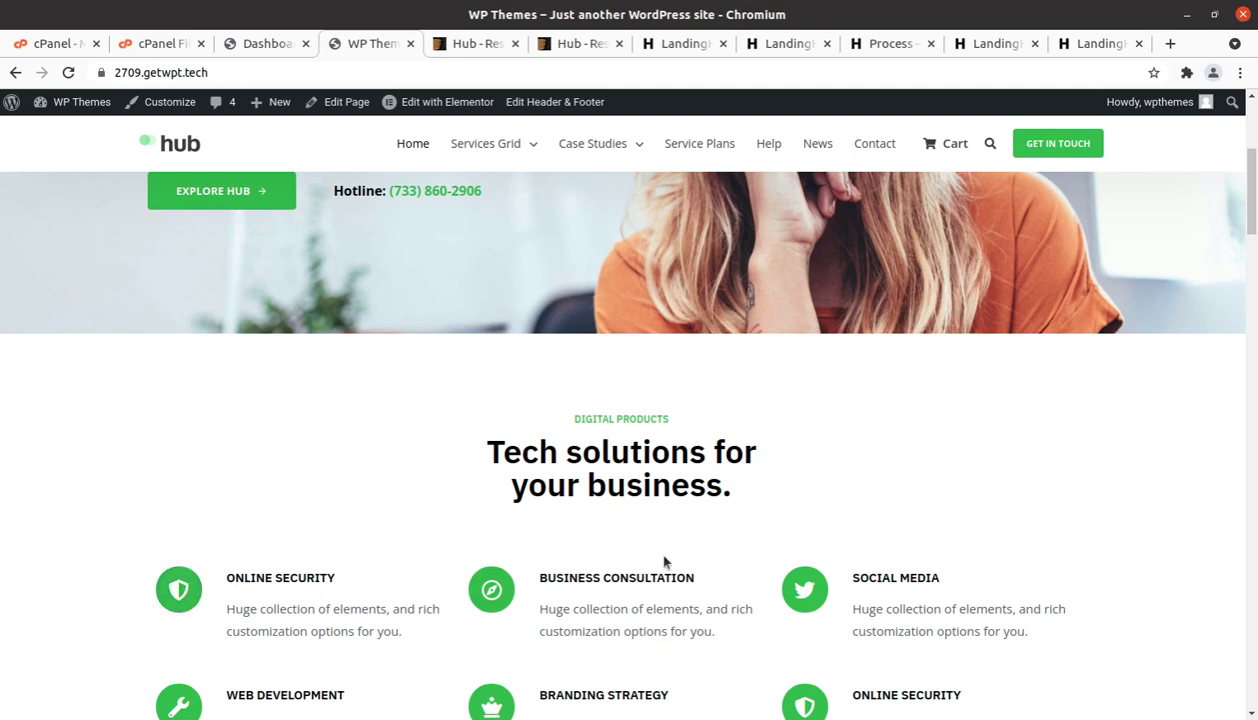
scroll(665, 520, "down", 2)
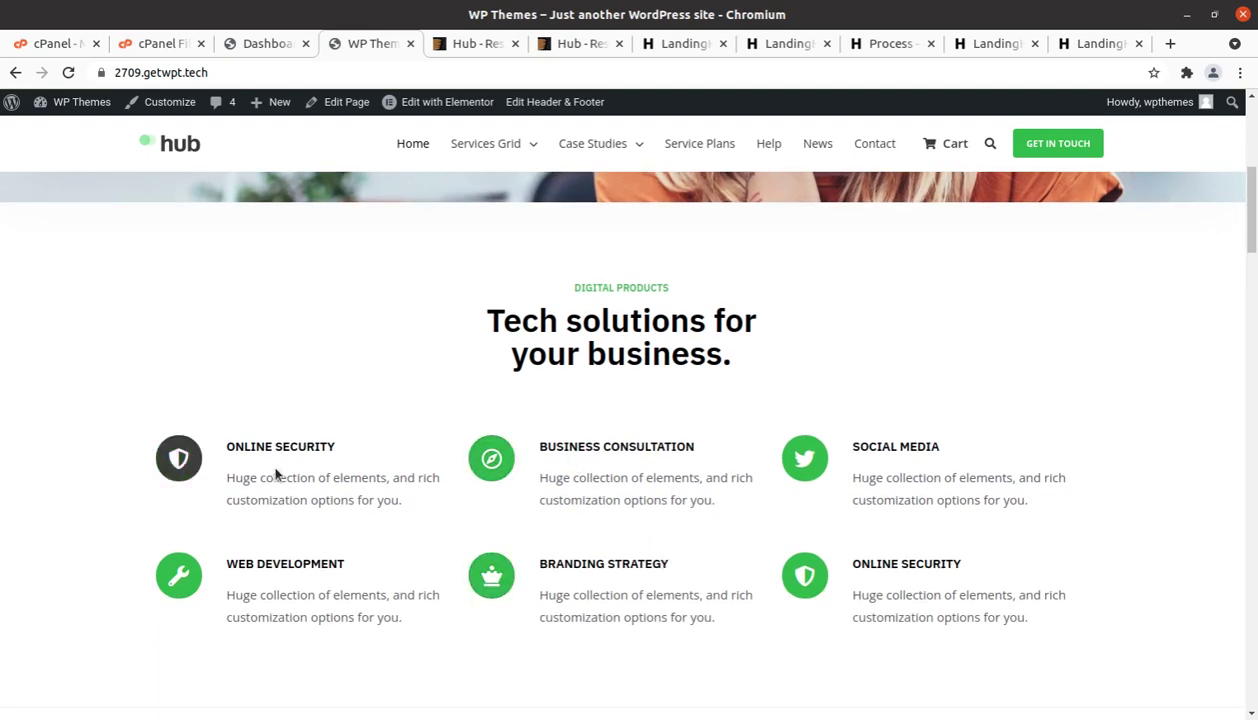
scroll(865, 472, "down", 3)
scroll(643, 429, "down", 3)
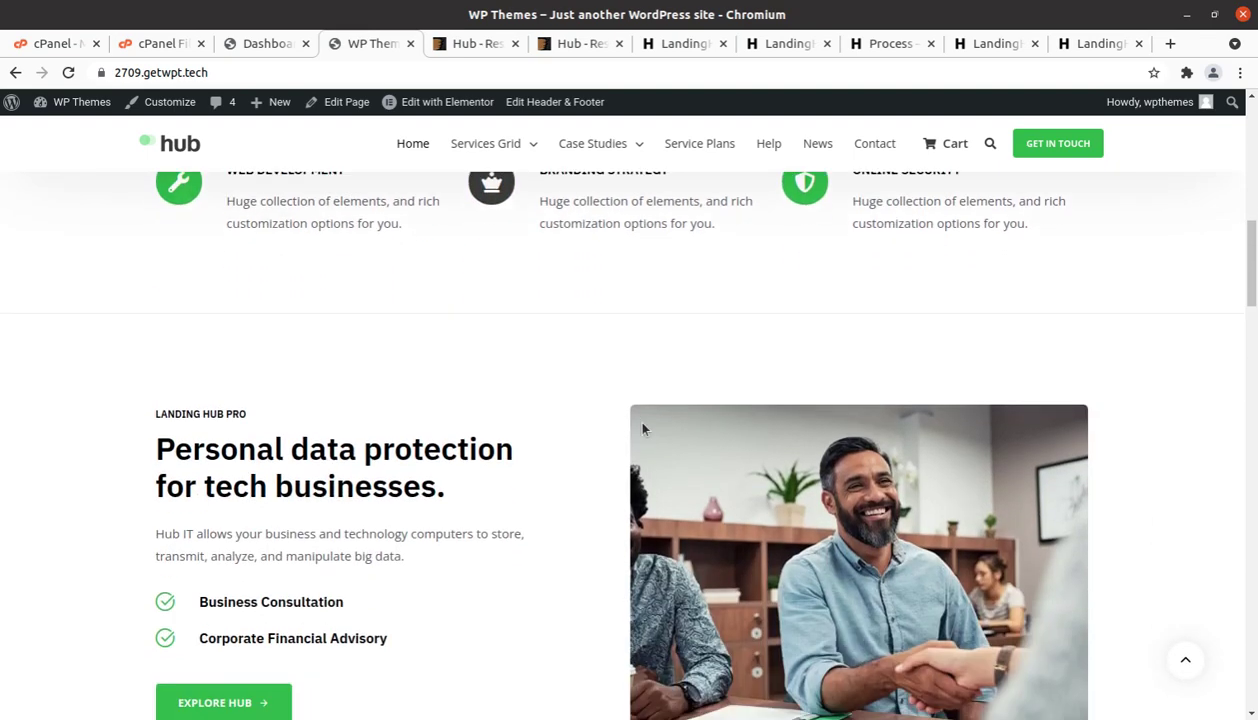
scroll(641, 427, "down", 2)
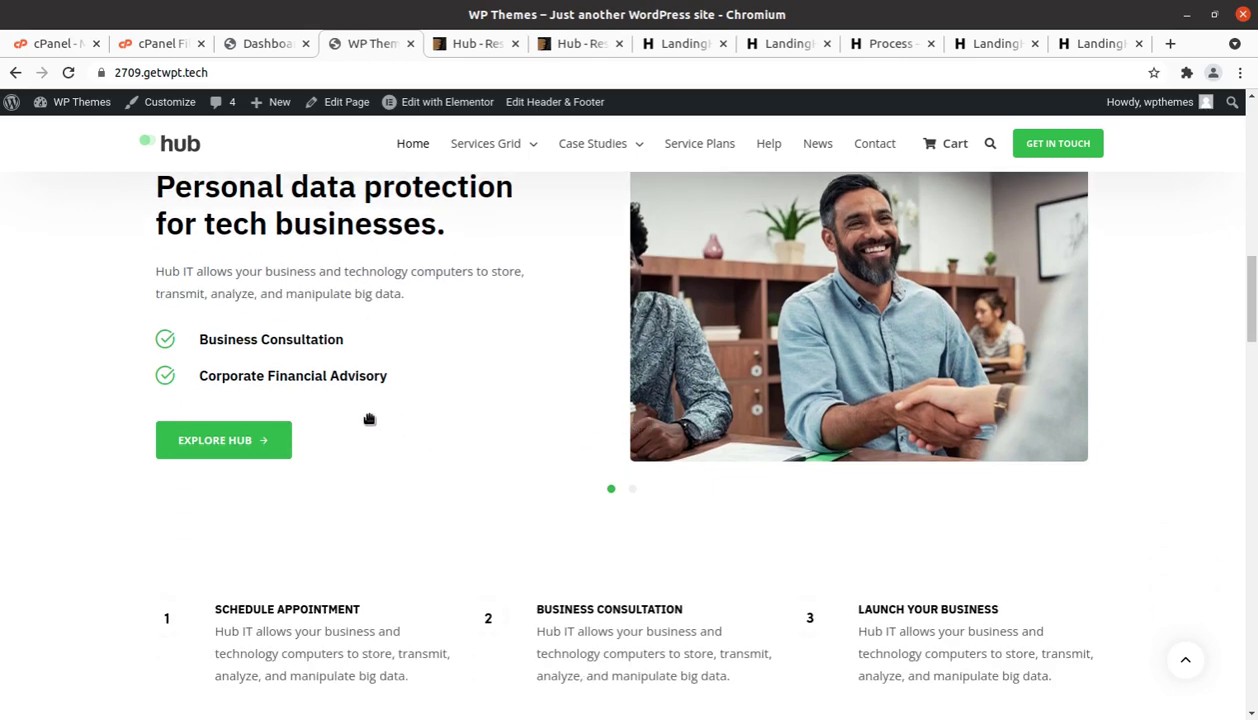
scroll(369, 419, "down", 4)
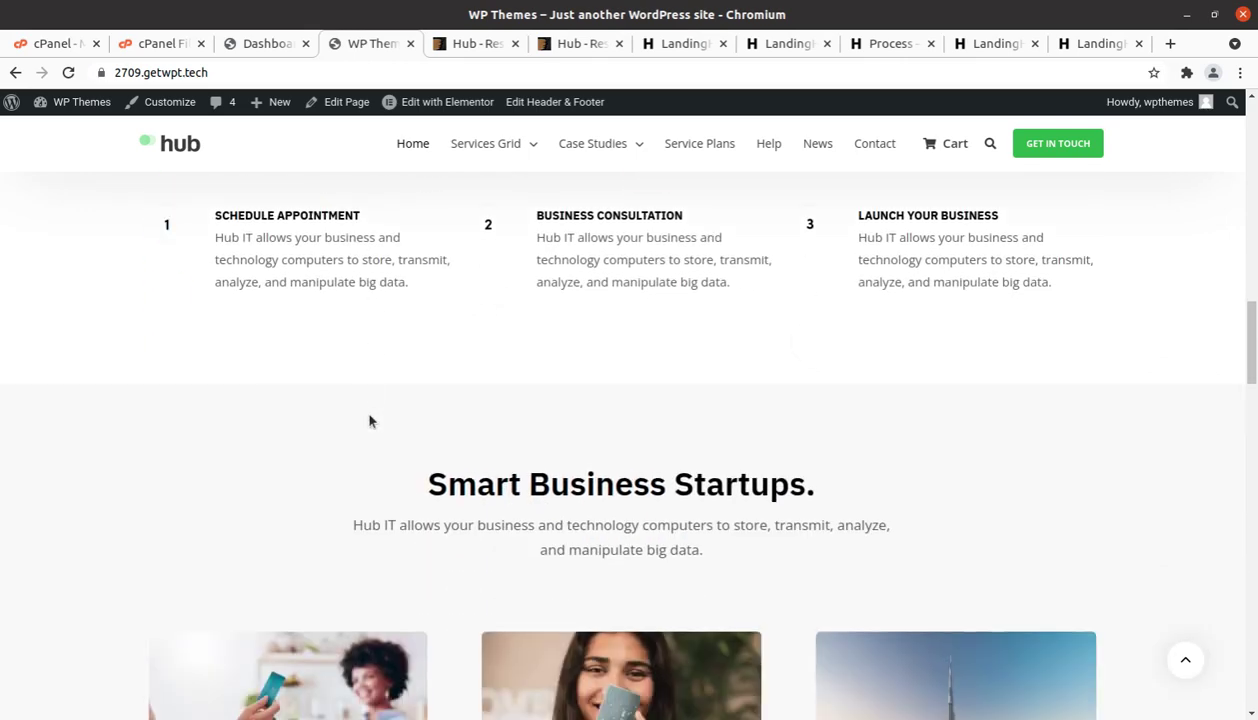
scroll(514, 422, "down", 3)
scroll(515, 421, "down", 2)
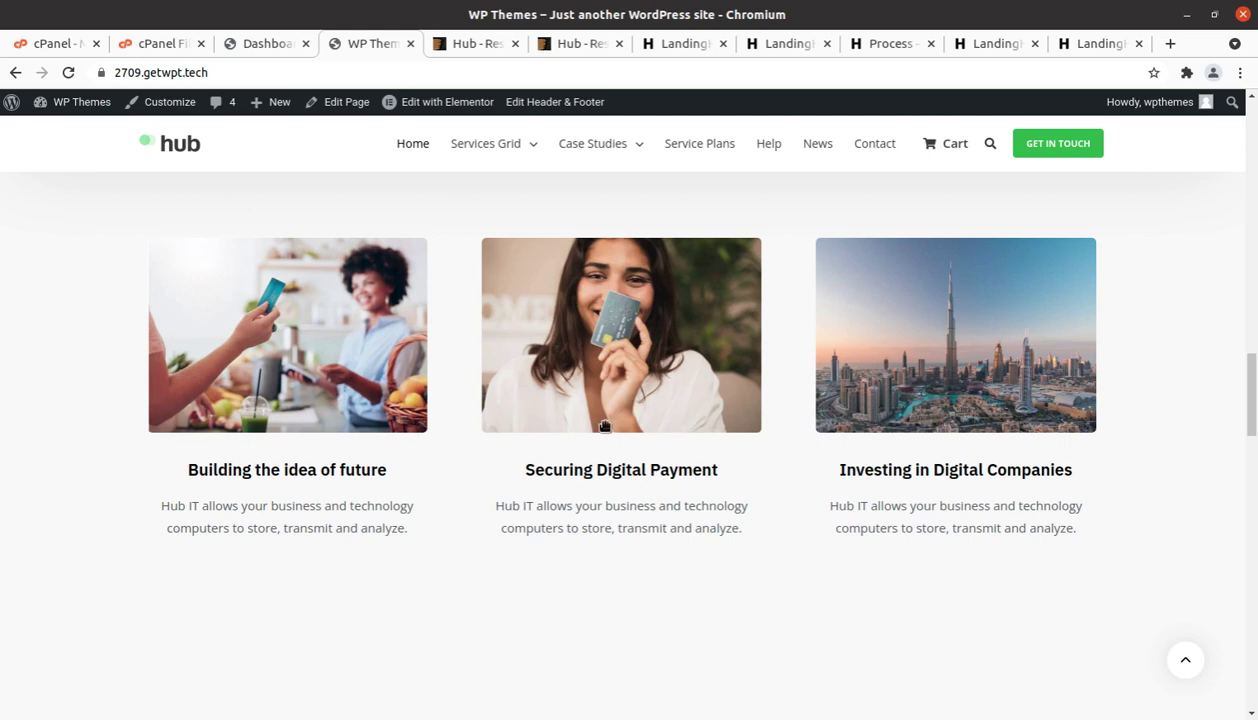
scroll(604, 426, "down", 6)
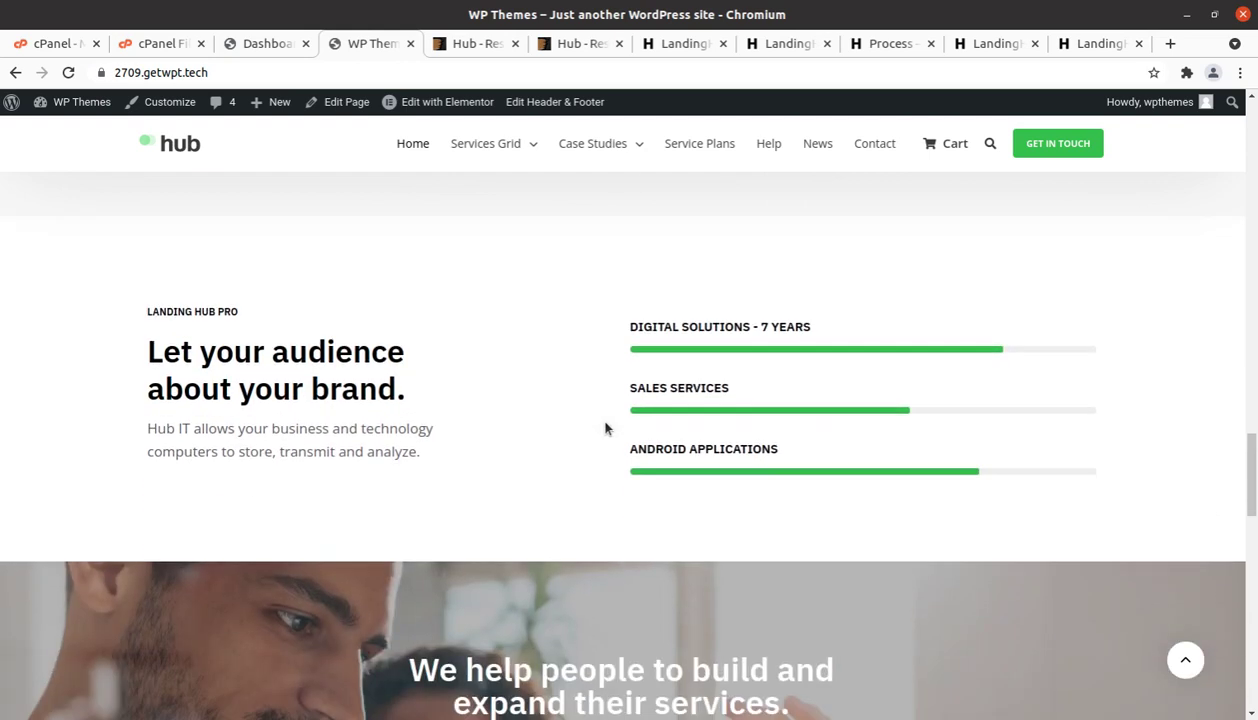
scroll(604, 428, "down", 3)
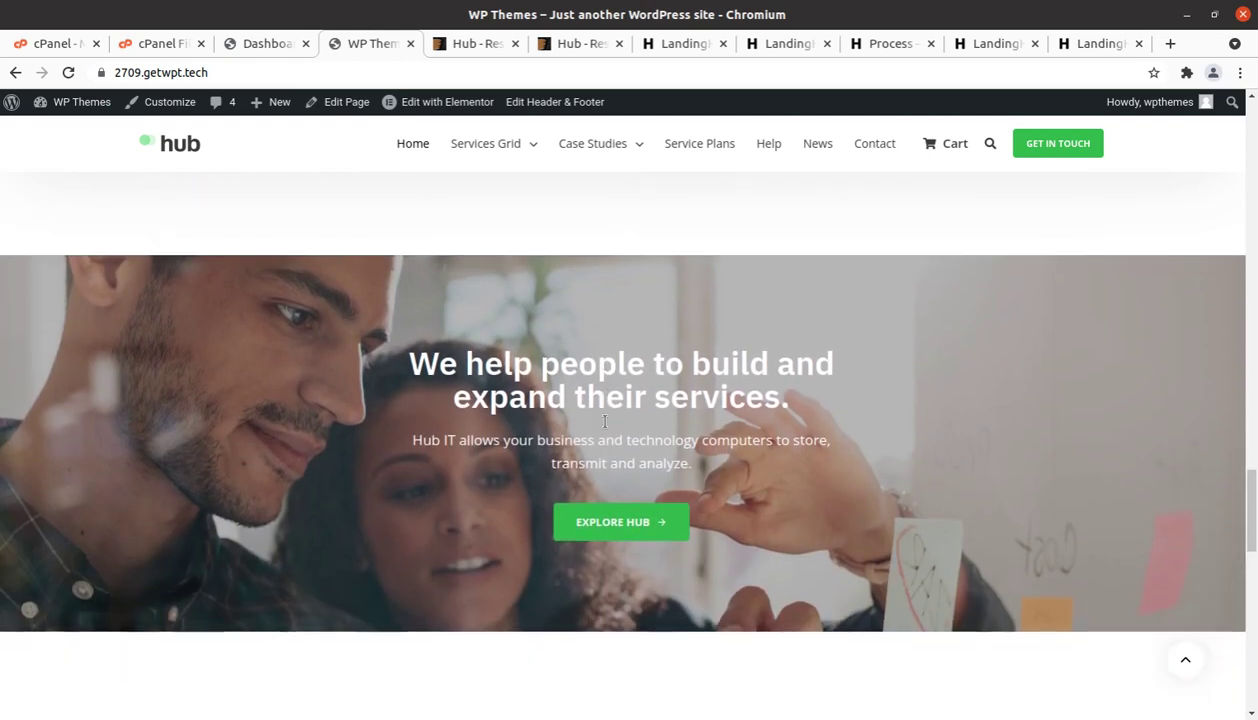